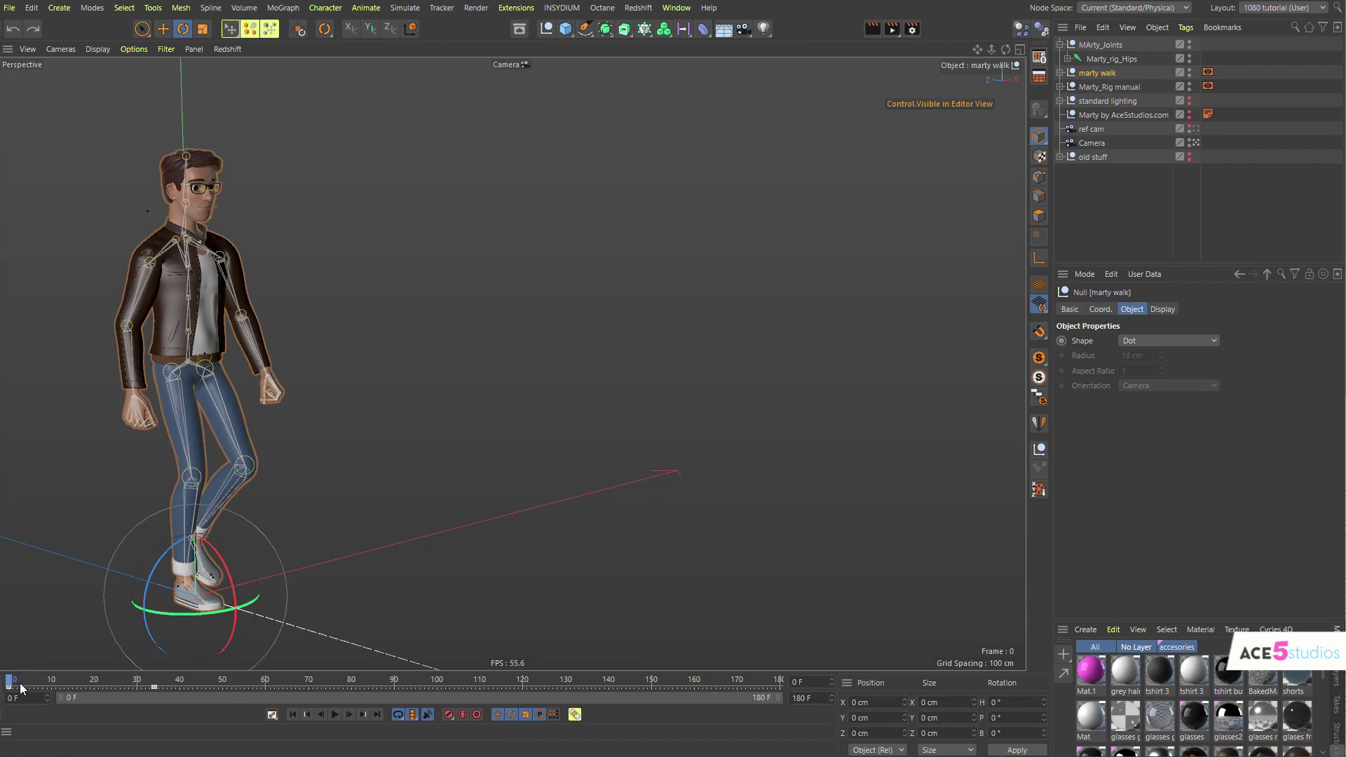
Go to frame 55 and move the manual rig's left hand control outward and up from the body.
{"action": "left_click_drag", "start_coordinate": [10, 681], "coordinate": [244, 697]}
{"action": "left_click_drag", "start_coordinate": [604, 373], "coordinate": [662, 390], "text": "alt"}
{"action": "left_click", "coordinate": [655, 463]}
{"action": "key", "text": "e"}
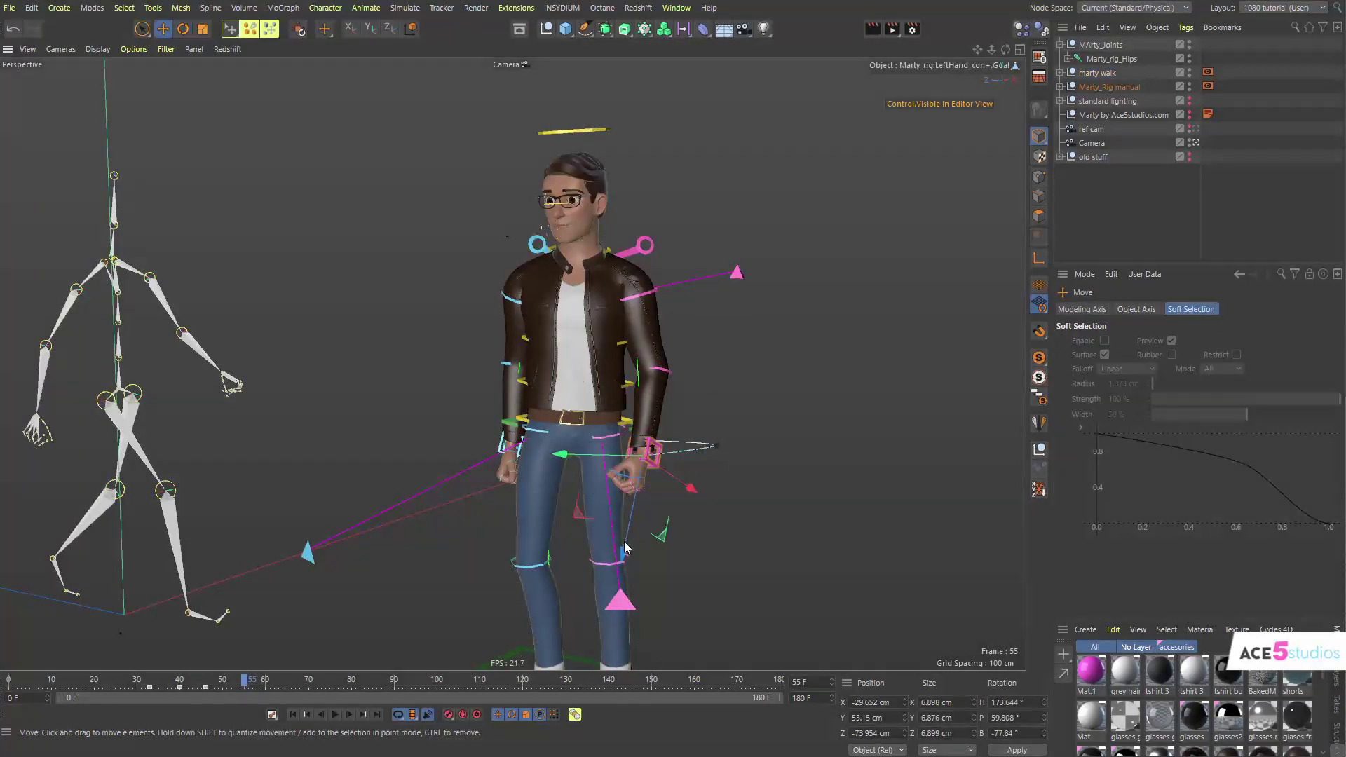
{"action": "left_click_drag", "start_coordinate": [581, 531], "coordinate": [612, 505]}
Rotate the left hand control of the manual rig and reposition the hand.
{"action": "key", "text": "r"}
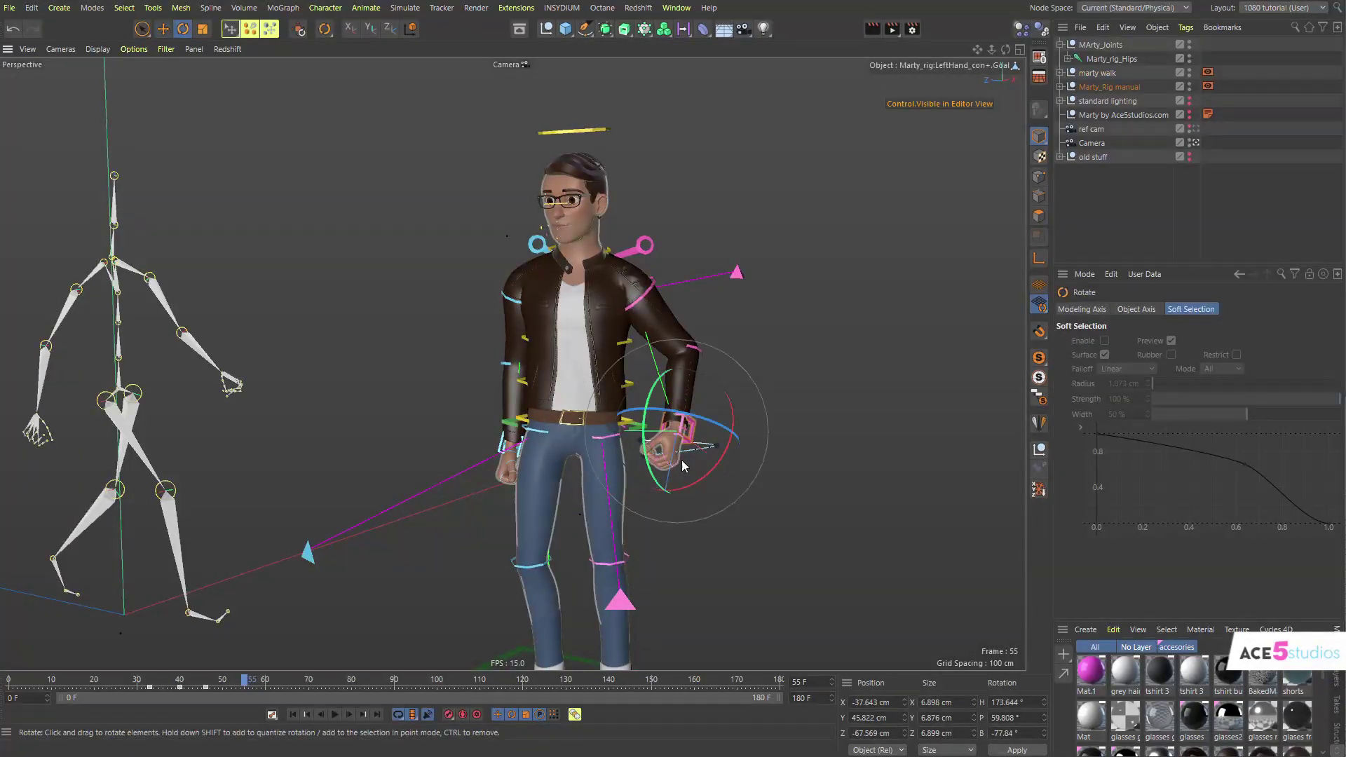
{"action": "left_click_drag", "start_coordinate": [677, 459], "coordinate": [582, 414]}
{"action": "key", "text": "e"}
{"action": "left_click_drag", "start_coordinate": [769, 564], "coordinate": [668, 543]}
{"action": "left_click_drag", "start_coordinate": [663, 343], "coordinate": [771, 354], "text": "alt"}
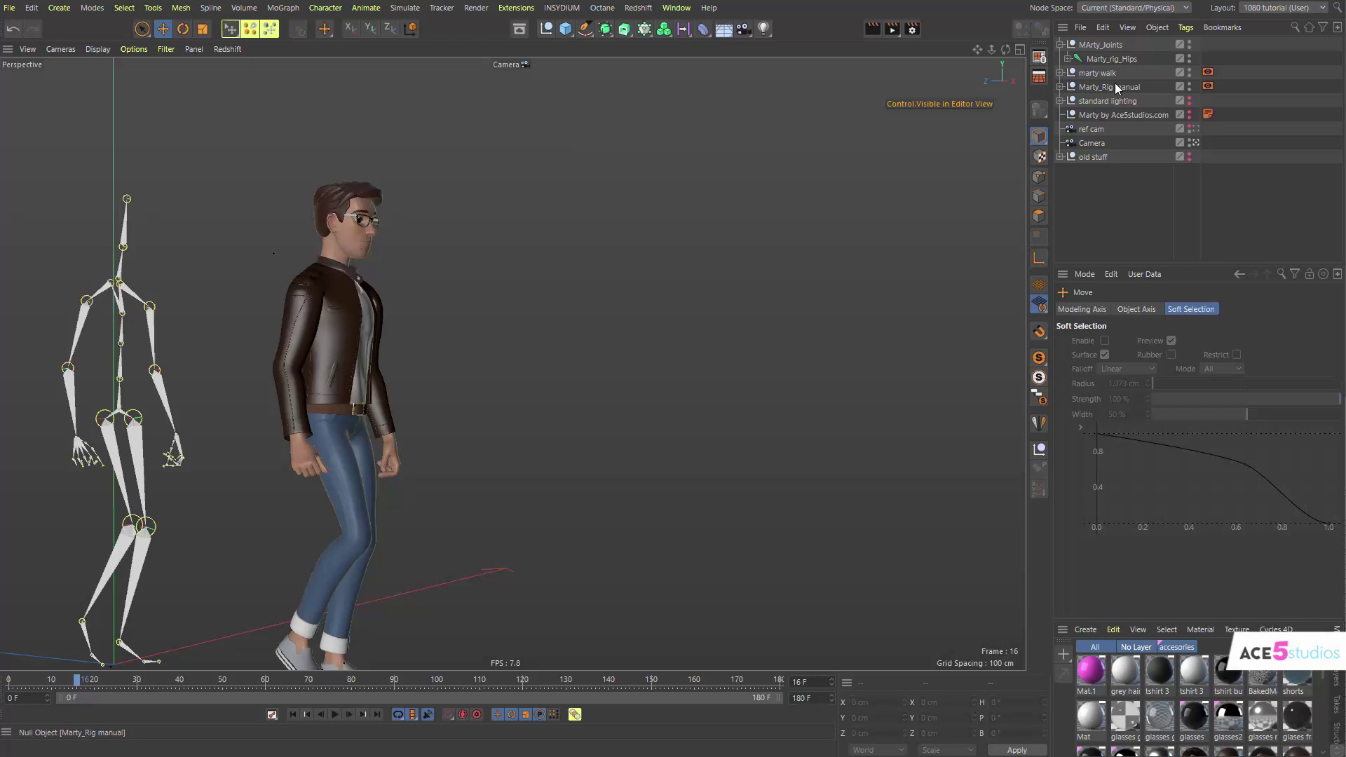
Compare the Marty_Rig manual and marty walk characters at frames 37 and 22, and inspect the marty walk hierarchy.
{"action": "left_click", "coordinate": [1116, 86]}
{"action": "left_click_drag", "start_coordinate": [98, 680], "coordinate": [170, 682]}
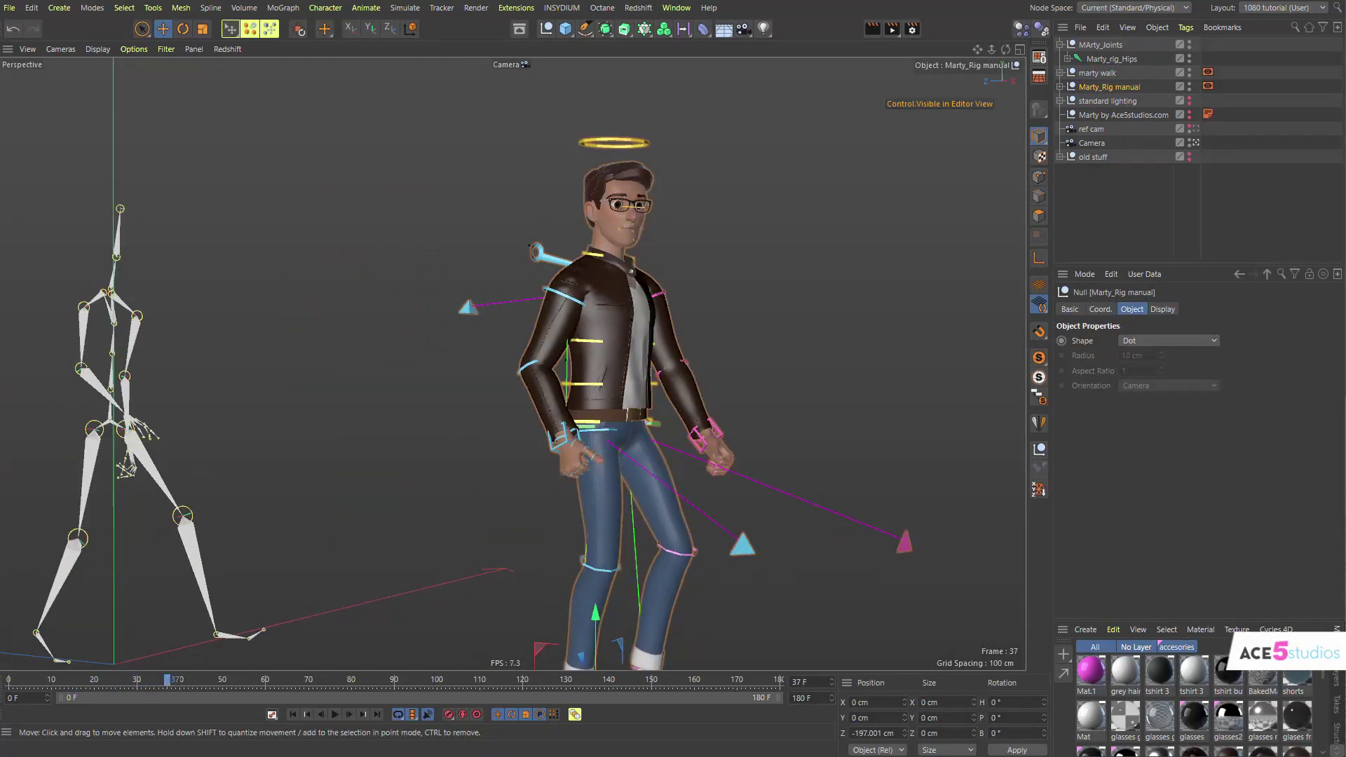
{"action": "left_click", "coordinate": [1098, 73]}
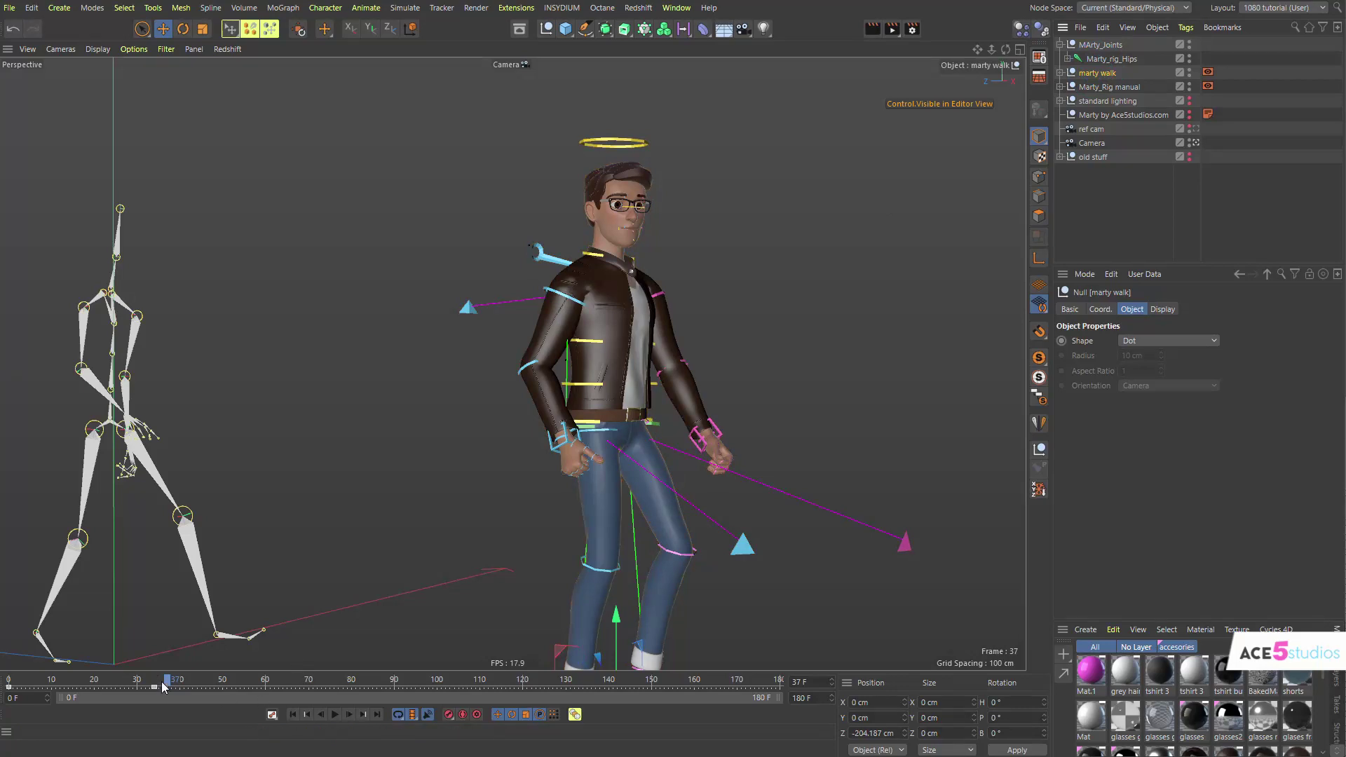
{"action": "left_click_drag", "start_coordinate": [161, 682], "coordinate": [105, 680]}
{"action": "left_click", "coordinate": [1060, 73]}
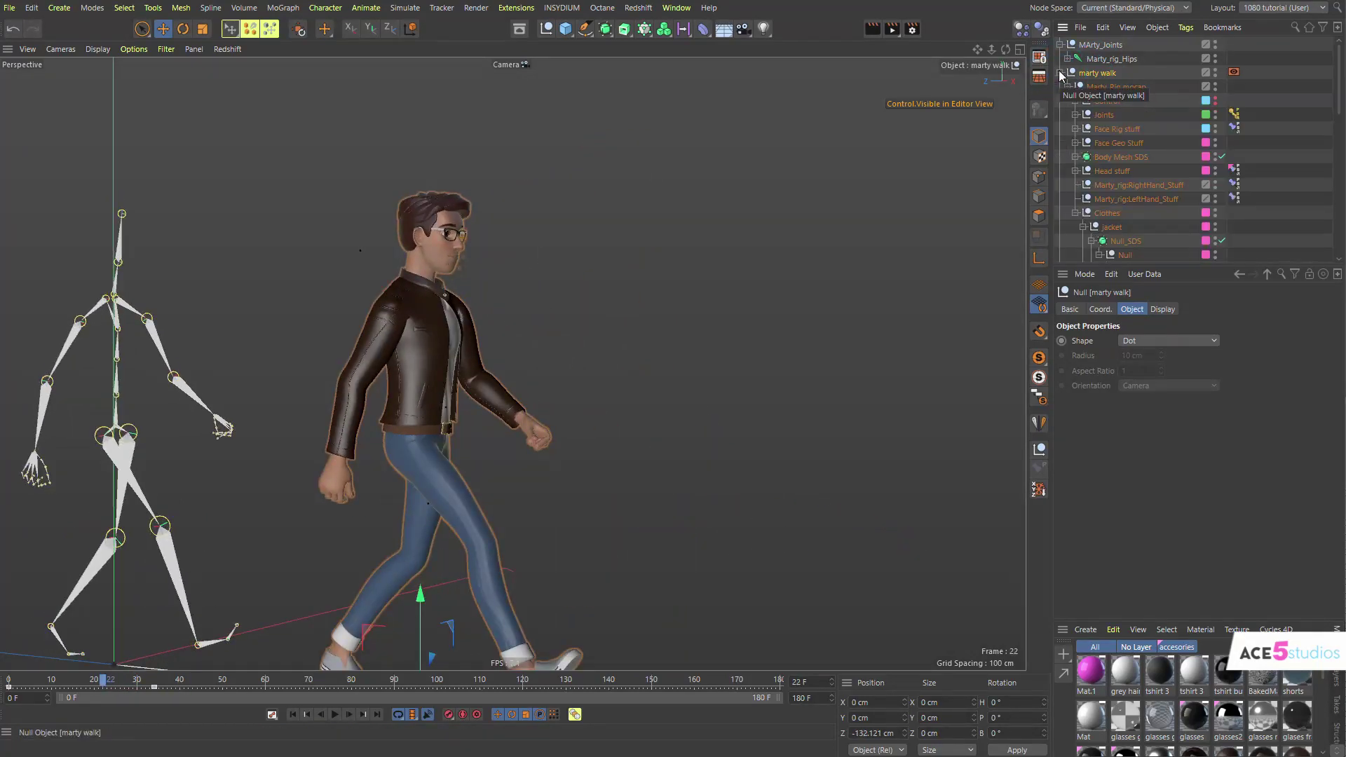
{"action": "left_click", "coordinate": [1061, 73]}
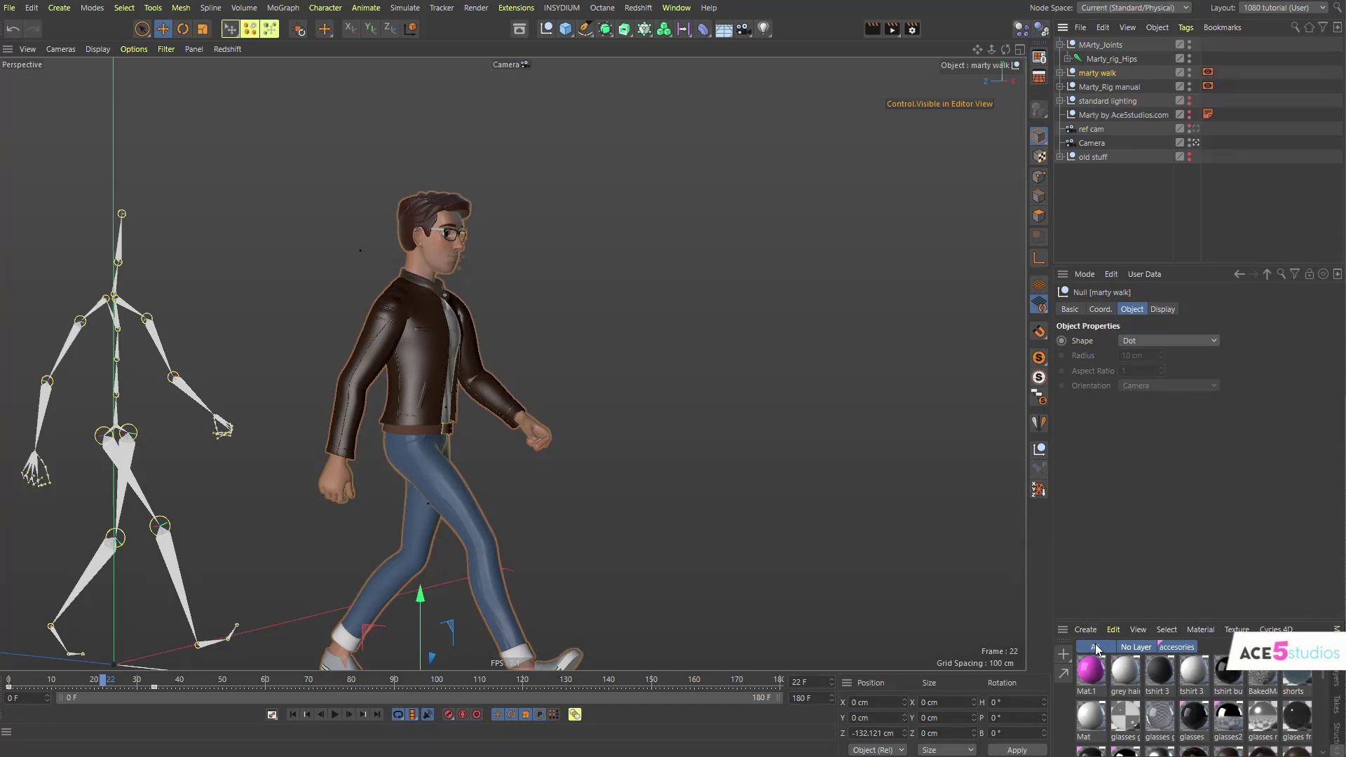
Apply the magenta Mat.1 material to the walking character's jacket and scrub to frame 43.
{"action": "left_click_drag", "start_coordinate": [1091, 670], "coordinate": [445, 454]}
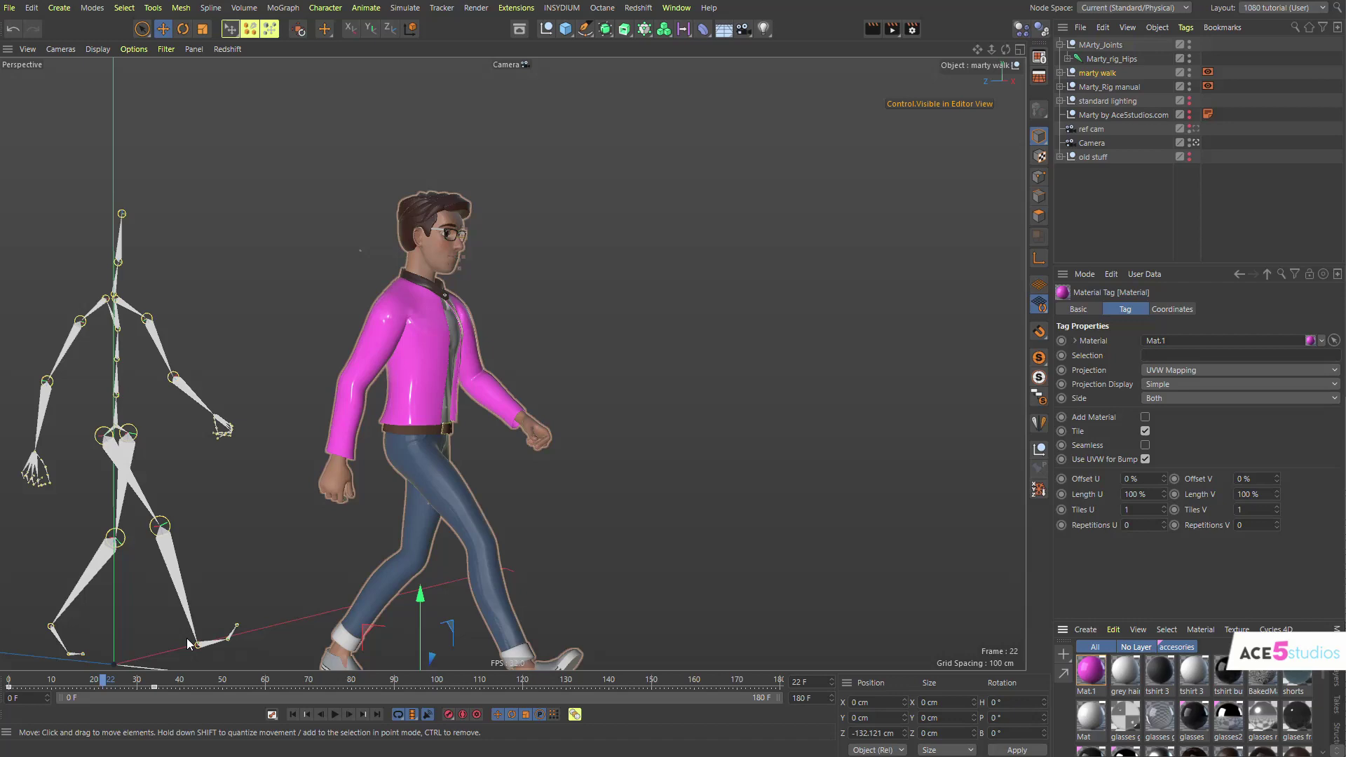
{"action": "left_click_drag", "start_coordinate": [107, 684], "coordinate": [192, 684]}
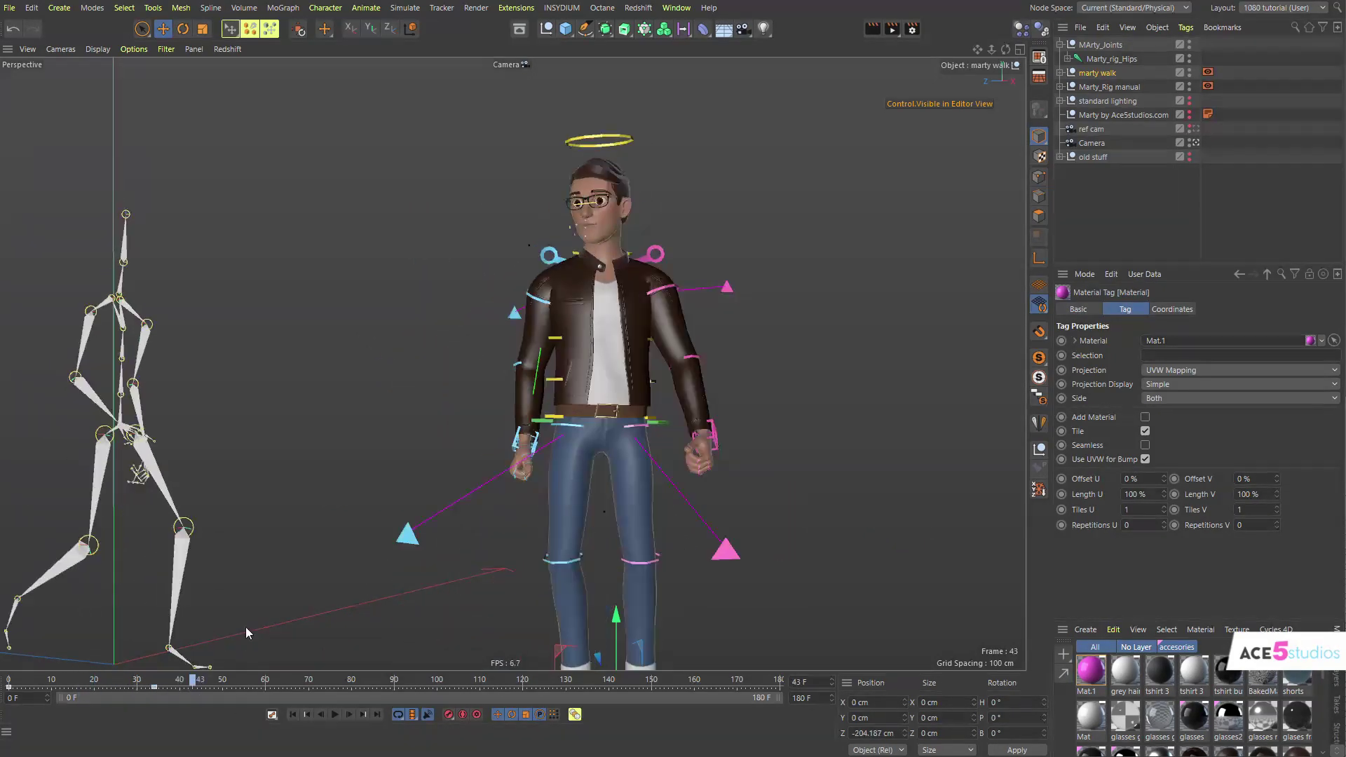
Delete the Display tags from marty walk and Marty_Rig manual, and check both characters together at frame 68.
{"action": "left_click", "coordinate": [1208, 85]}
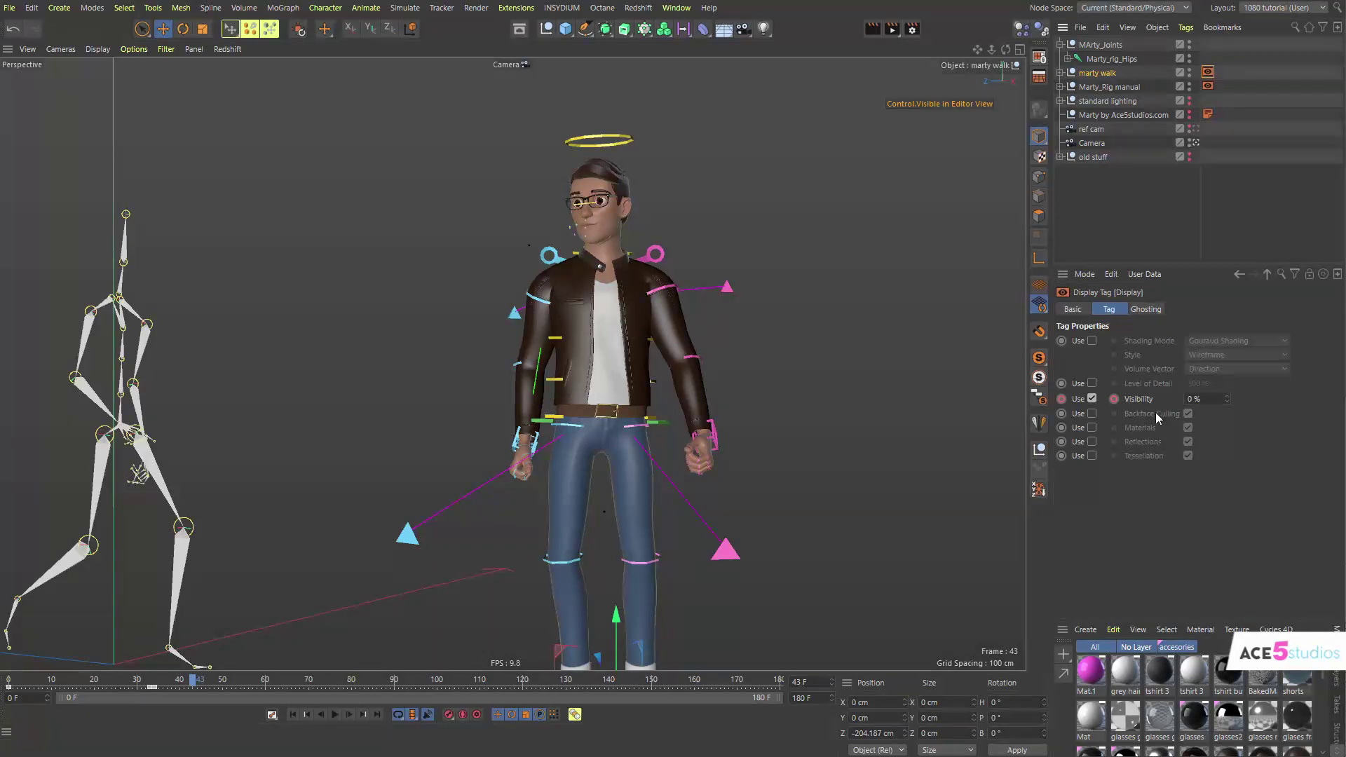
{"action": "mouse_move", "coordinate": [181, 685]}
{"action": "left_mouse_down"}
{"action": "mouse_move", "coordinate": [146, 682]}
{"action": "mouse_move", "coordinate": [164, 682]}
{"action": "left_mouse_up"}
{"action": "left_click_drag", "start_coordinate": [1239, 65], "coordinate": [1200, 88]}
{"action": "key", "text": "Delete"}
{"action": "left_click_drag", "start_coordinate": [163, 680], "coordinate": [303, 701]}
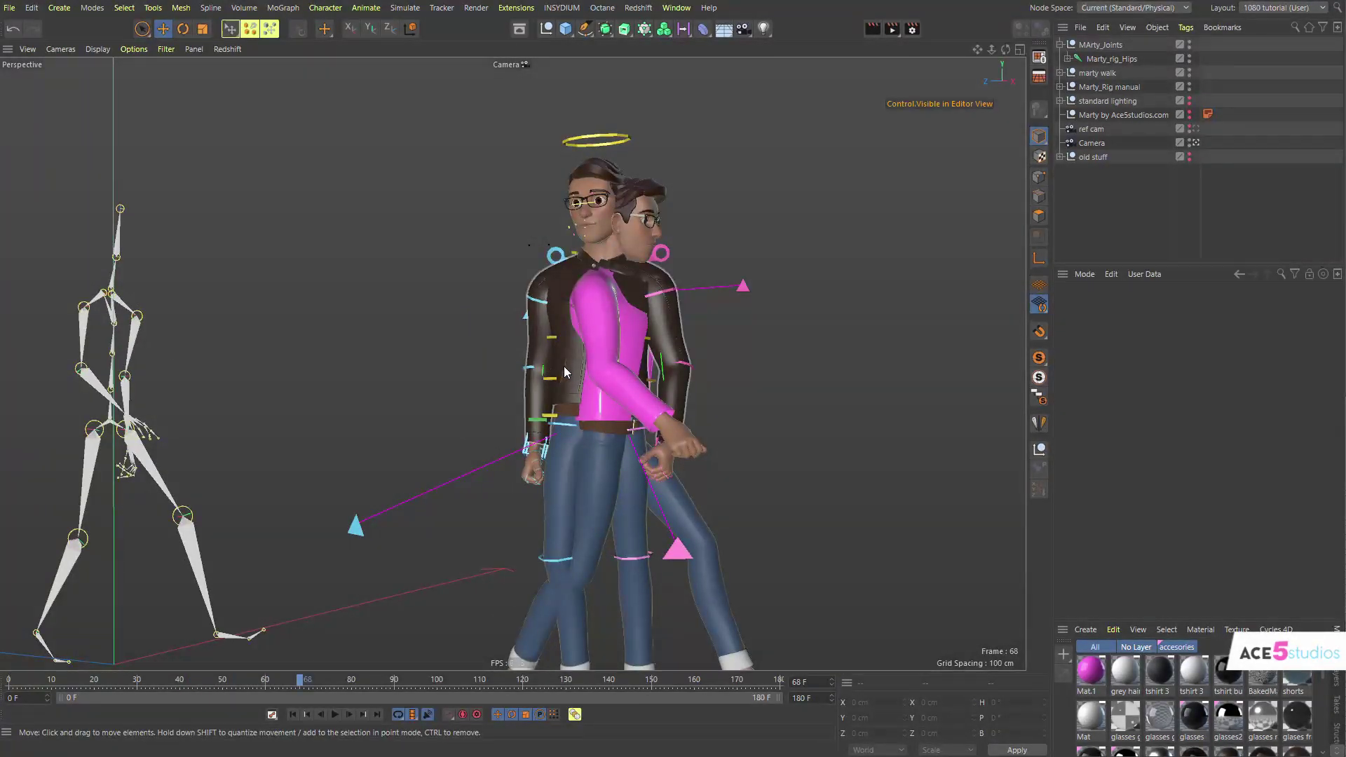
{"action": "left_click_drag", "start_coordinate": [592, 357], "coordinate": [581, 420], "text": "alt"}
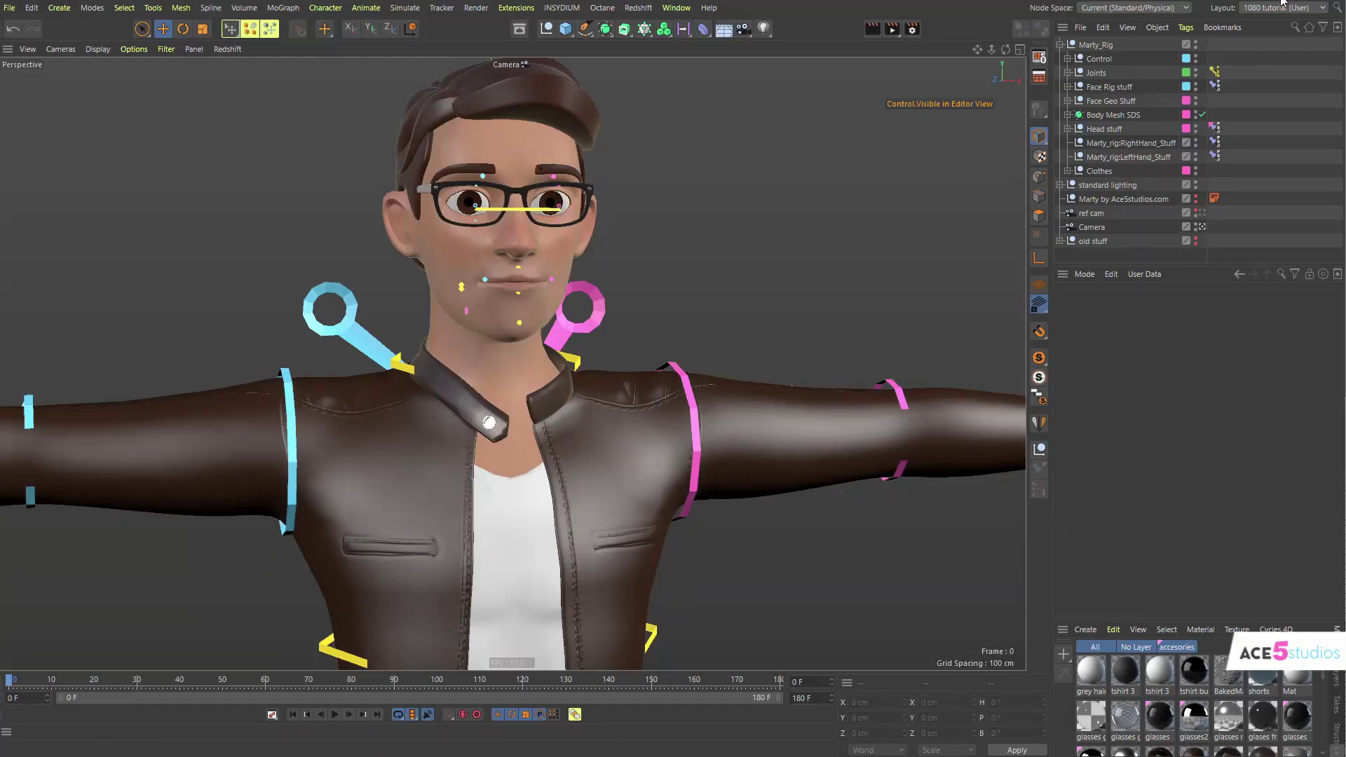
Collapse the Marty_Rig hierarchy in the fresh rig scene, frame the whole character and hide the standard lighting.
{"action": "left_click", "coordinate": [1068, 45]}
{"action": "left_click", "coordinate": [1061, 45]}
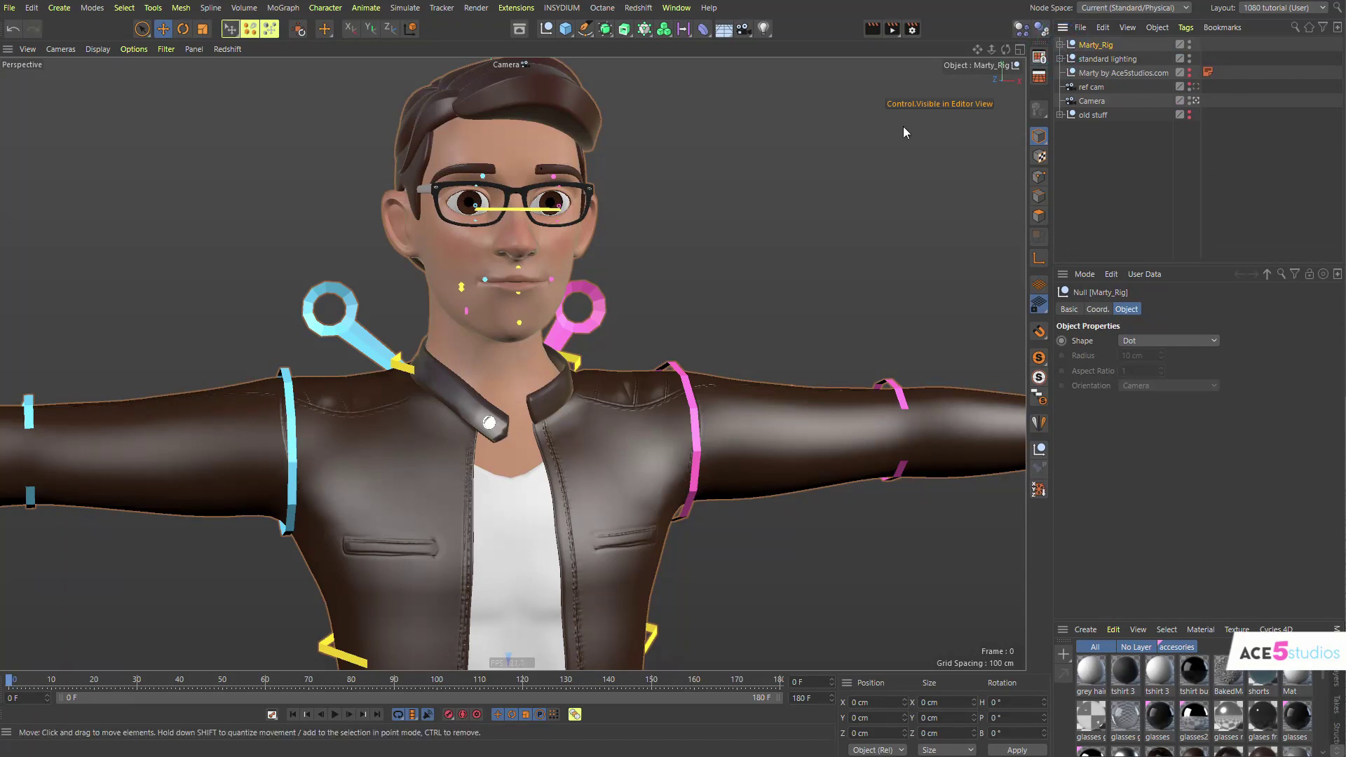
{"action": "scroll", "coordinate": [485, 472], "scroll_direction": "down", "scroll_amount": 10}
{"action": "middle_click_drag", "start_coordinate": [550, 534], "coordinate": [532, 386], "text": "alt"}
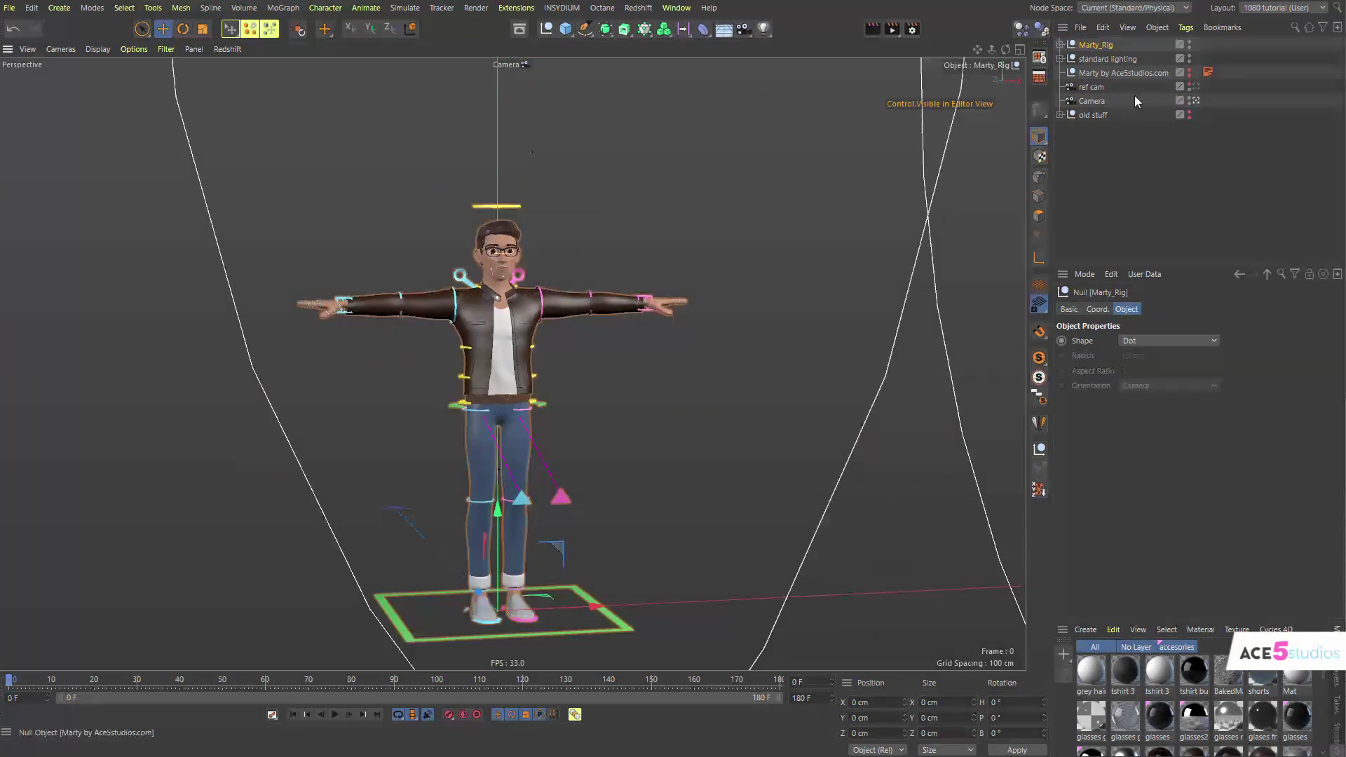
{"action": "left_click", "coordinate": [1190, 56]}
{"action": "left_click", "coordinate": [1164, 162]}
Disable the Body Mesh SDS and the tshirts and pants subdivision surfaces in Marty_Rig.
{"action": "left_click", "coordinate": [467, 461]}
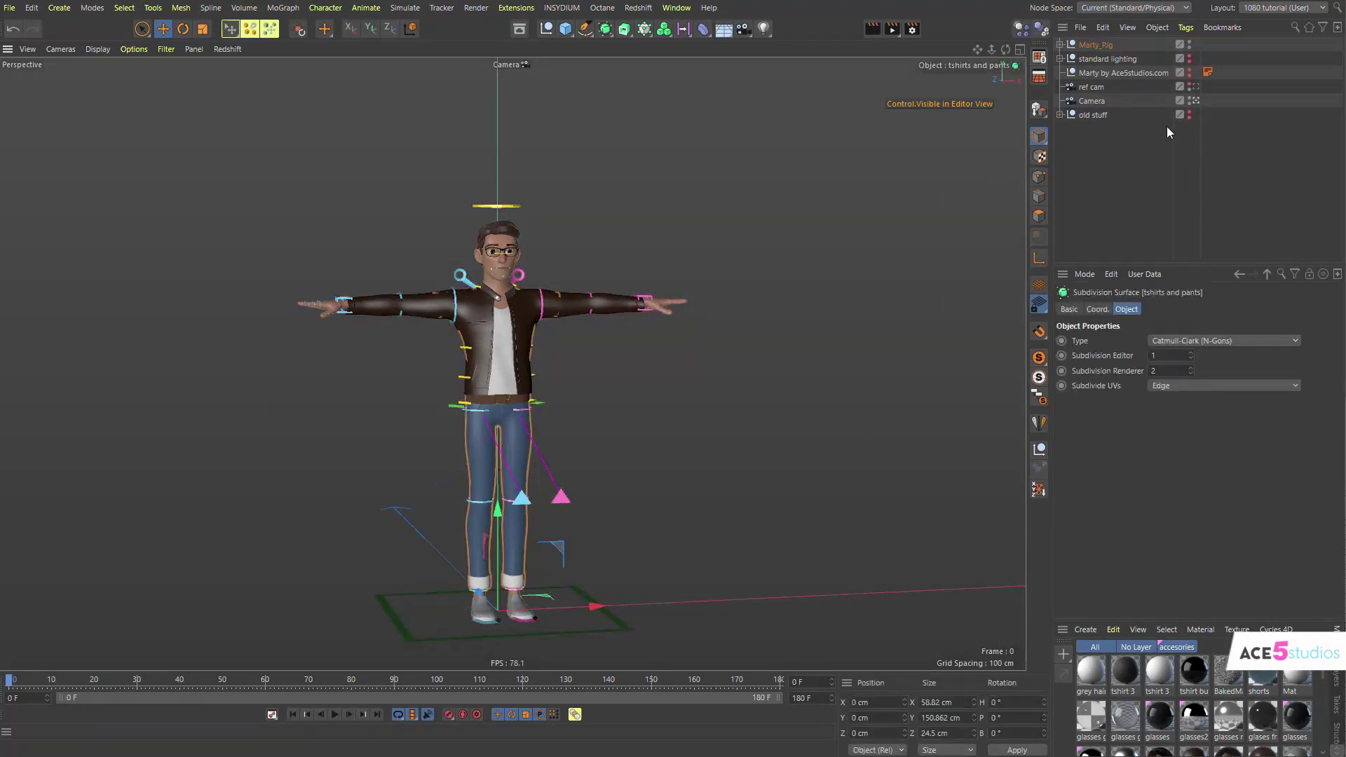
{"action": "left_click", "coordinate": [506, 280]}
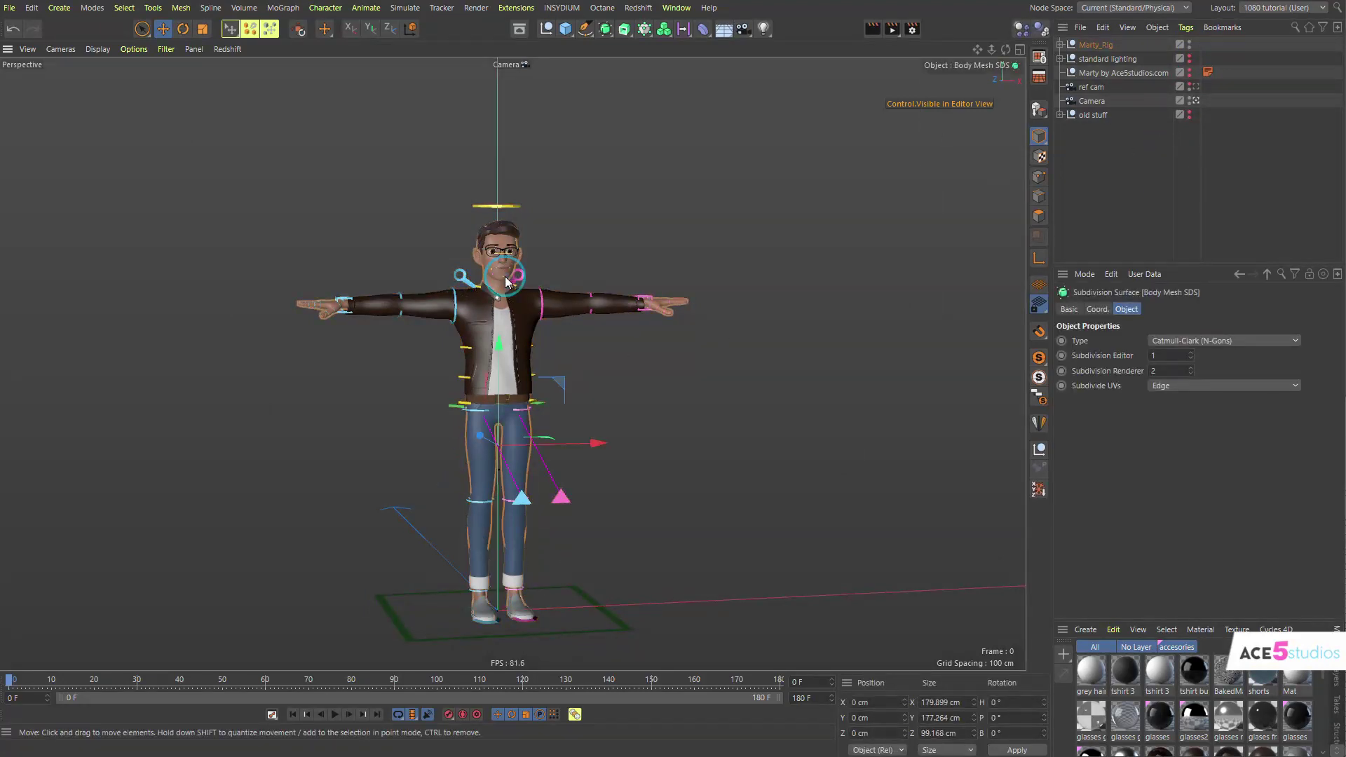
{"action": "left_click", "coordinate": [1061, 45]}
{"action": "left_click", "coordinate": [1202, 115]}
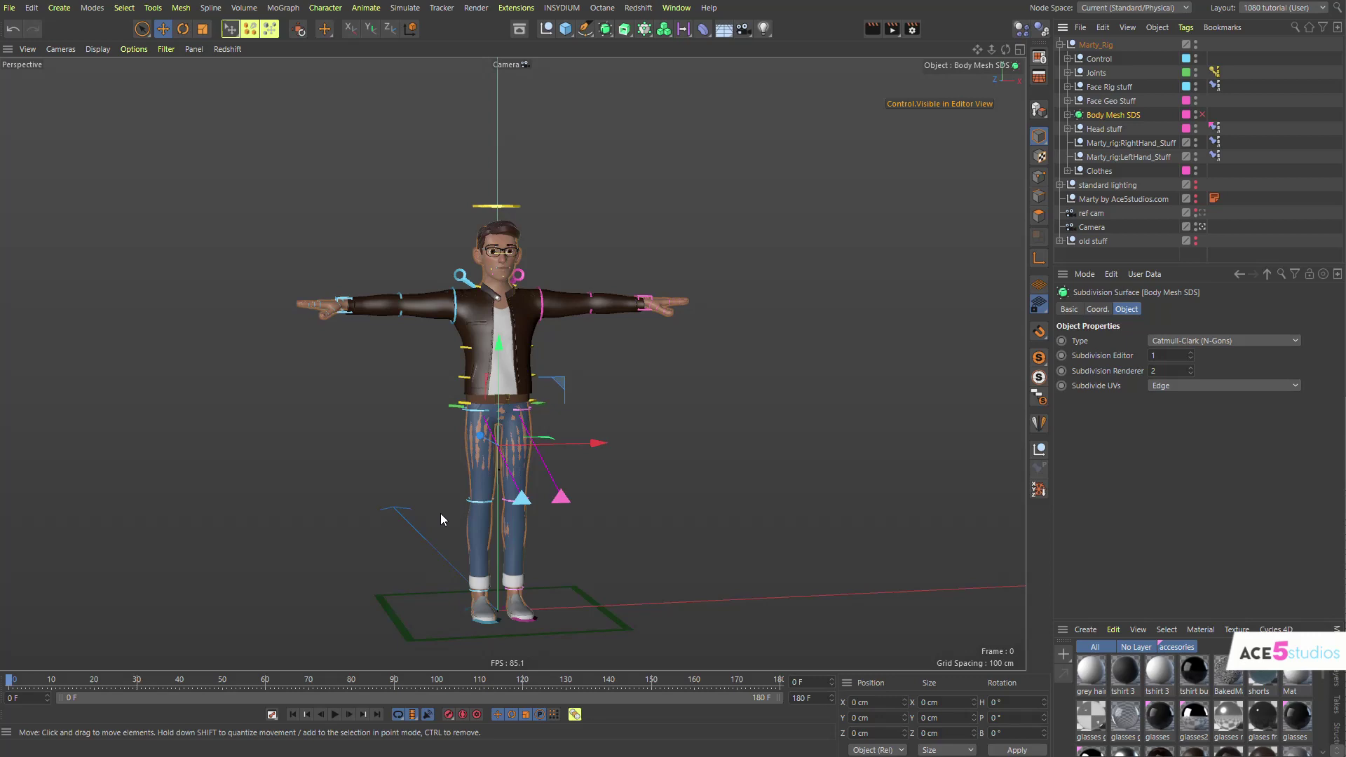
{"action": "left_click", "coordinate": [478, 499]}
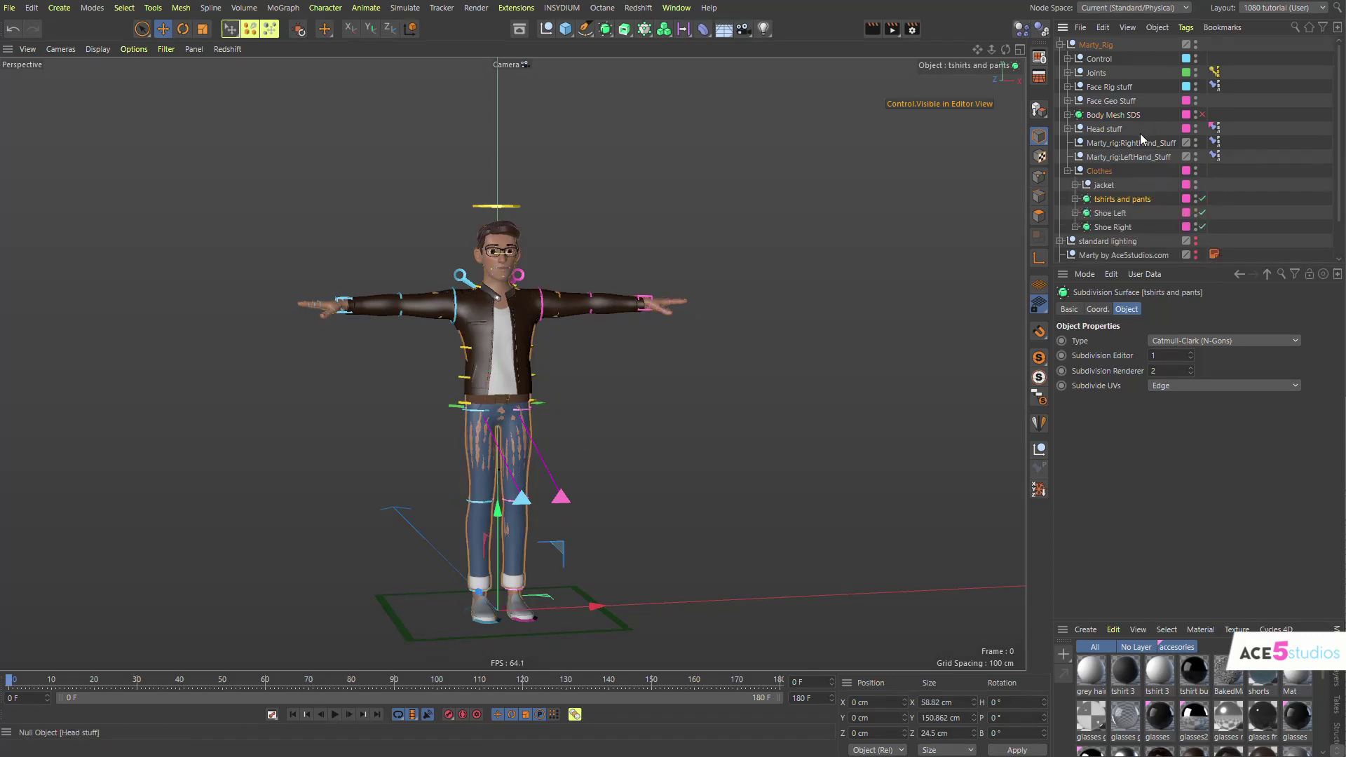
{"action": "left_click", "coordinate": [1202, 199]}
{"action": "left_click", "coordinate": [778, 407]}
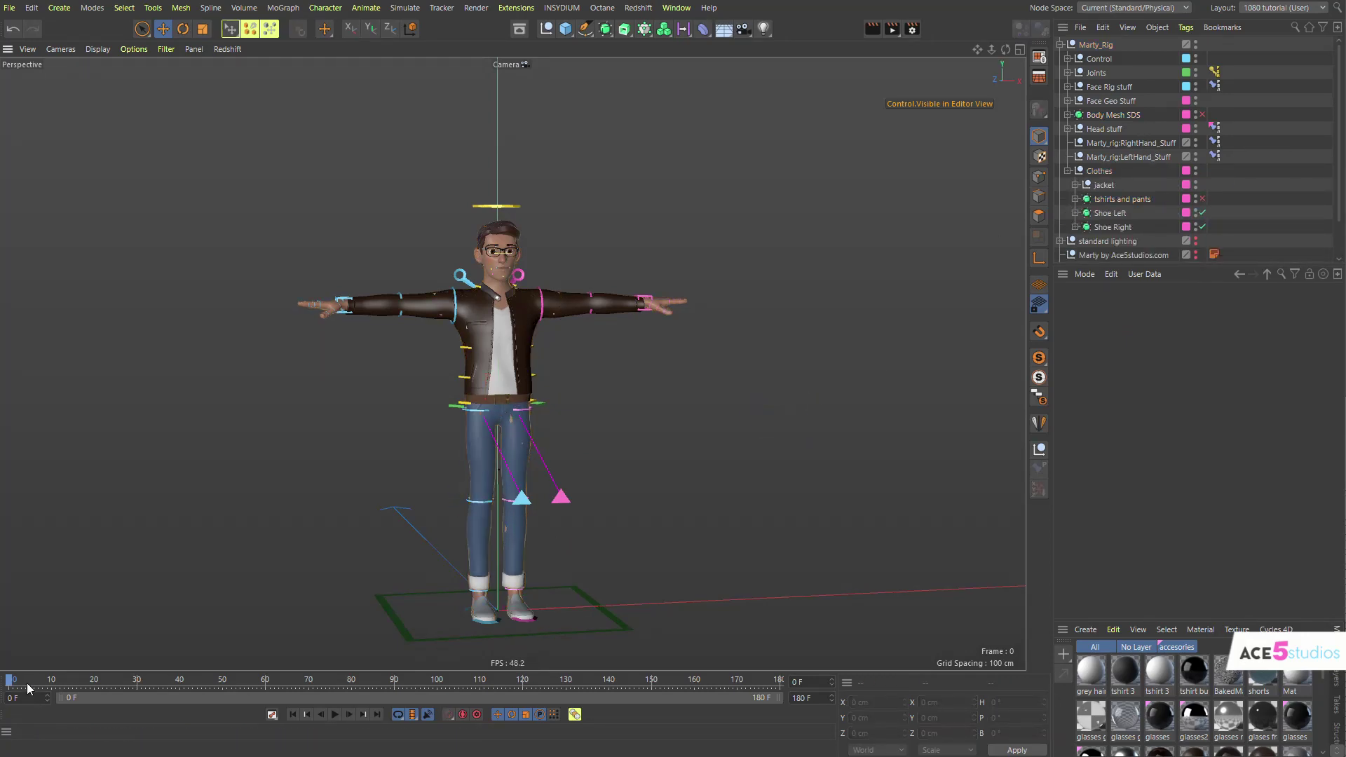
Test the rig by moving the hips control, and undo the move.
{"action": "left_click", "coordinate": [745, 378]}
{"action": "mouse_move", "coordinate": [465, 468]}
{"action": "left_mouse_down", "text": "alt"}
{"action": "mouse_move", "coordinate": [494, 471]}
{"action": "mouse_move", "coordinate": [477, 483]}
{"action": "mouse_move", "coordinate": [461, 467]}
{"action": "left_mouse_up", "text": "alt"}
{"action": "left_click", "coordinate": [455, 405]}
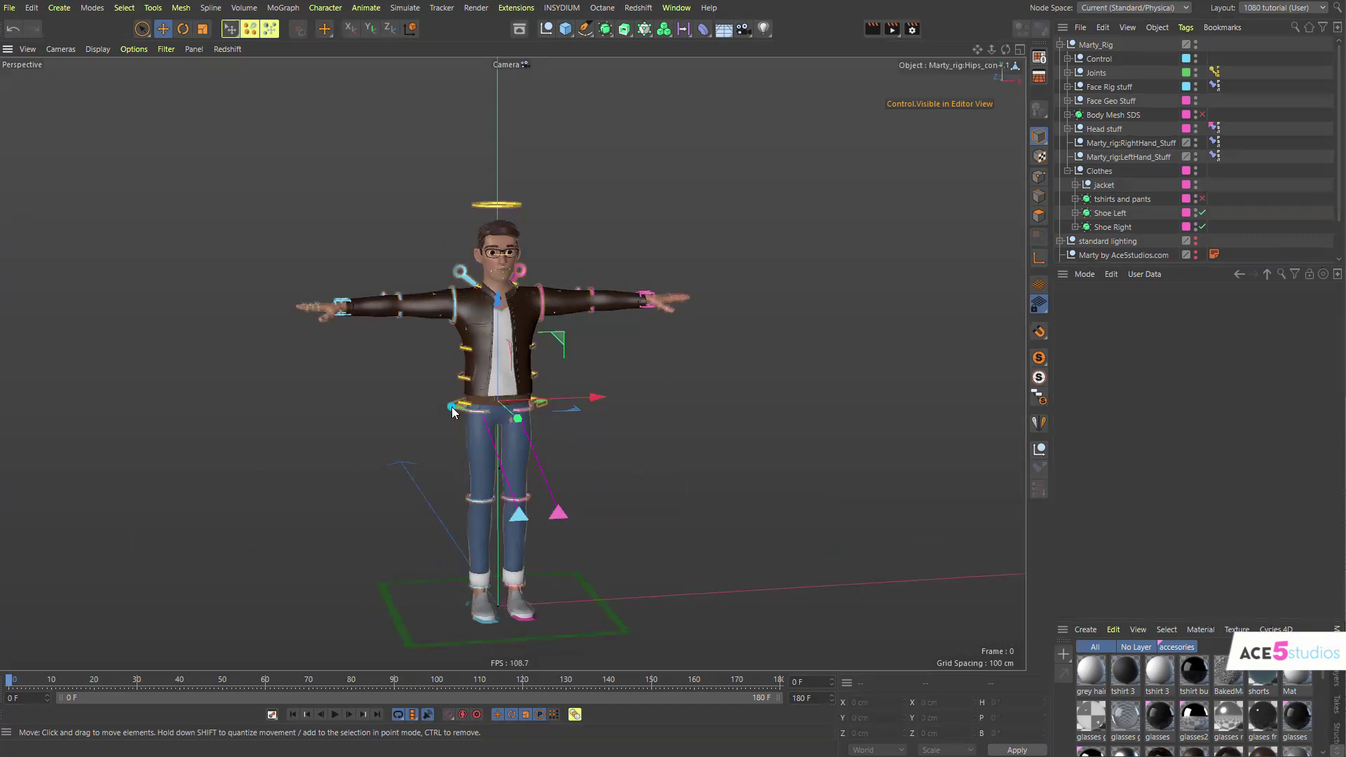
{"action": "left_click_drag", "start_coordinate": [370, 493], "coordinate": [414, 482]}
{"action": "key", "text": "ctrl+z"}
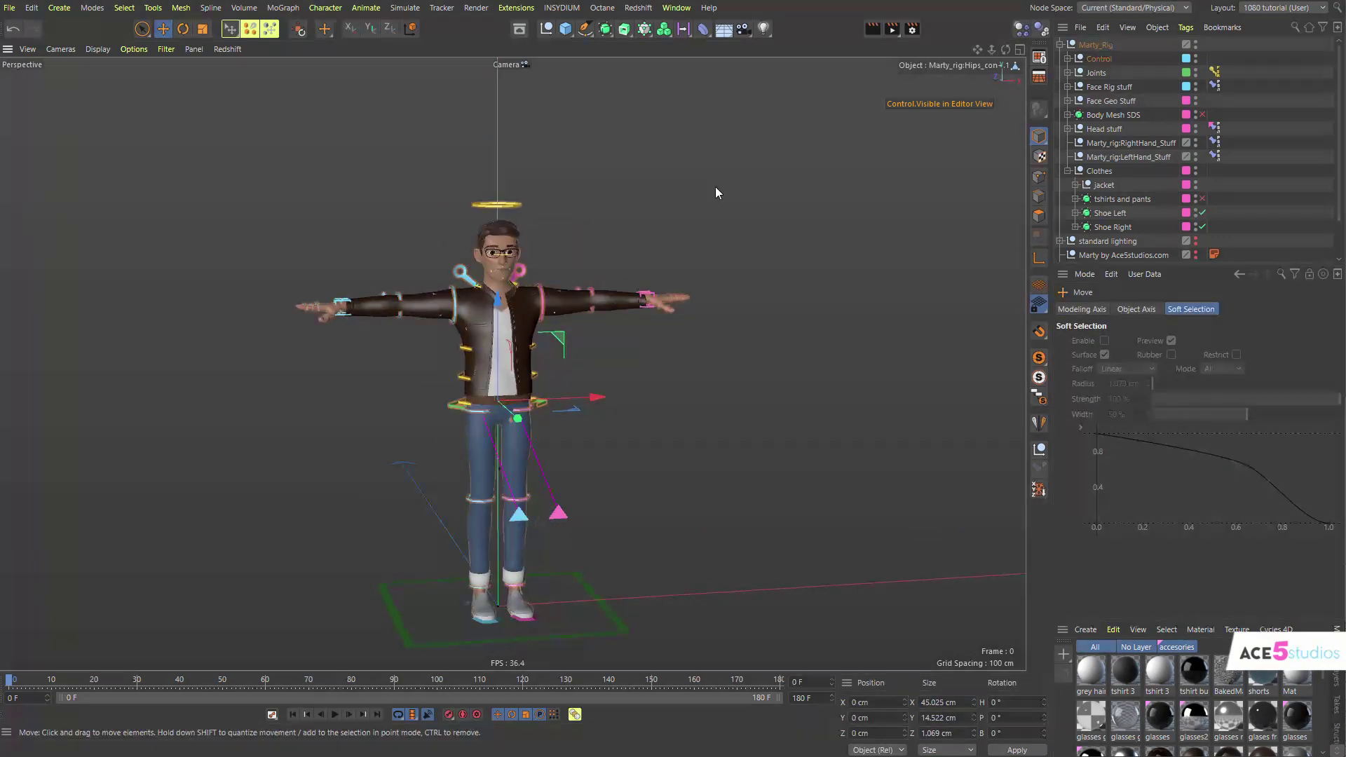
{"action": "left_click_drag", "start_coordinate": [539, 449], "coordinate": [660, 461], "text": "alt"}
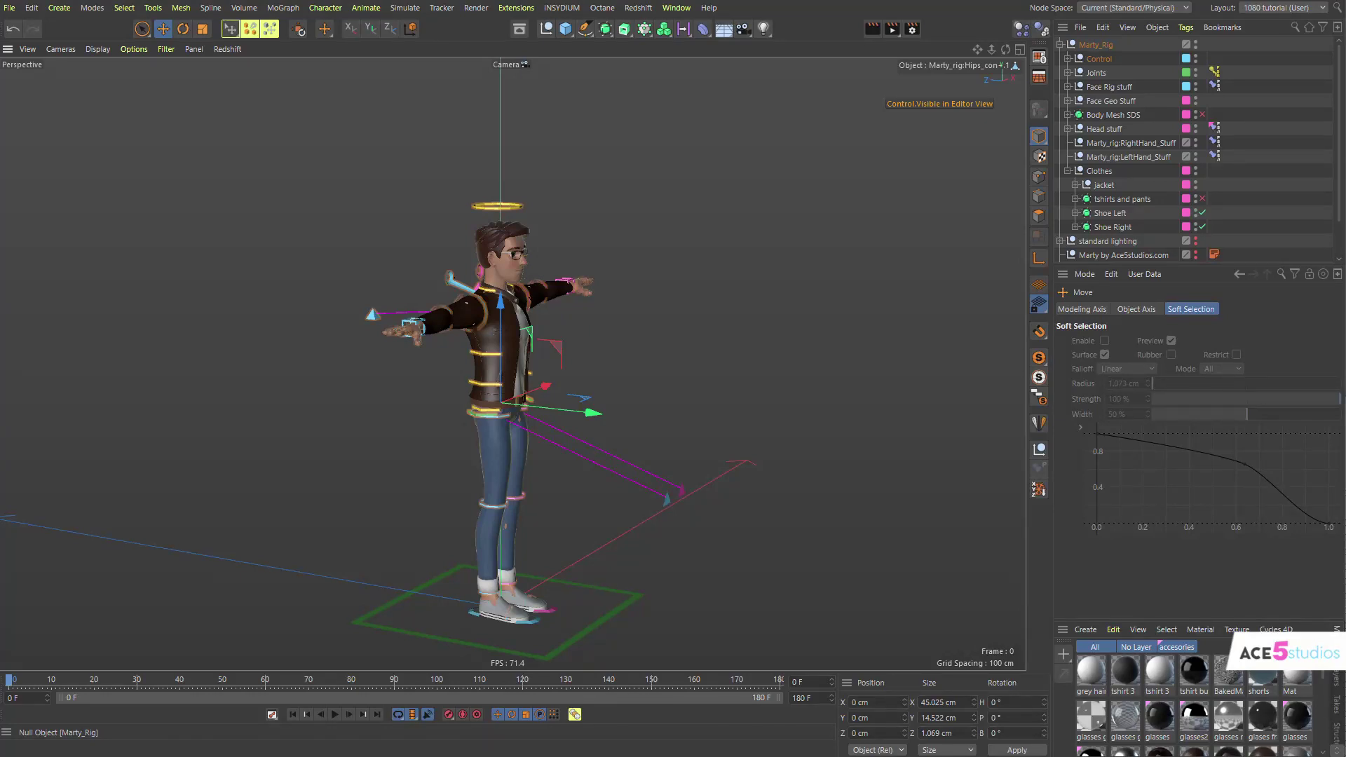
Locate marty joints.fbx in the project folder, switch to Mixamo and enable In Place for the Walking With Shopping Bag animation.
{"action": "key", "text": "alt+Tab"}
{"action": "left_click", "coordinate": [1033, 240]}
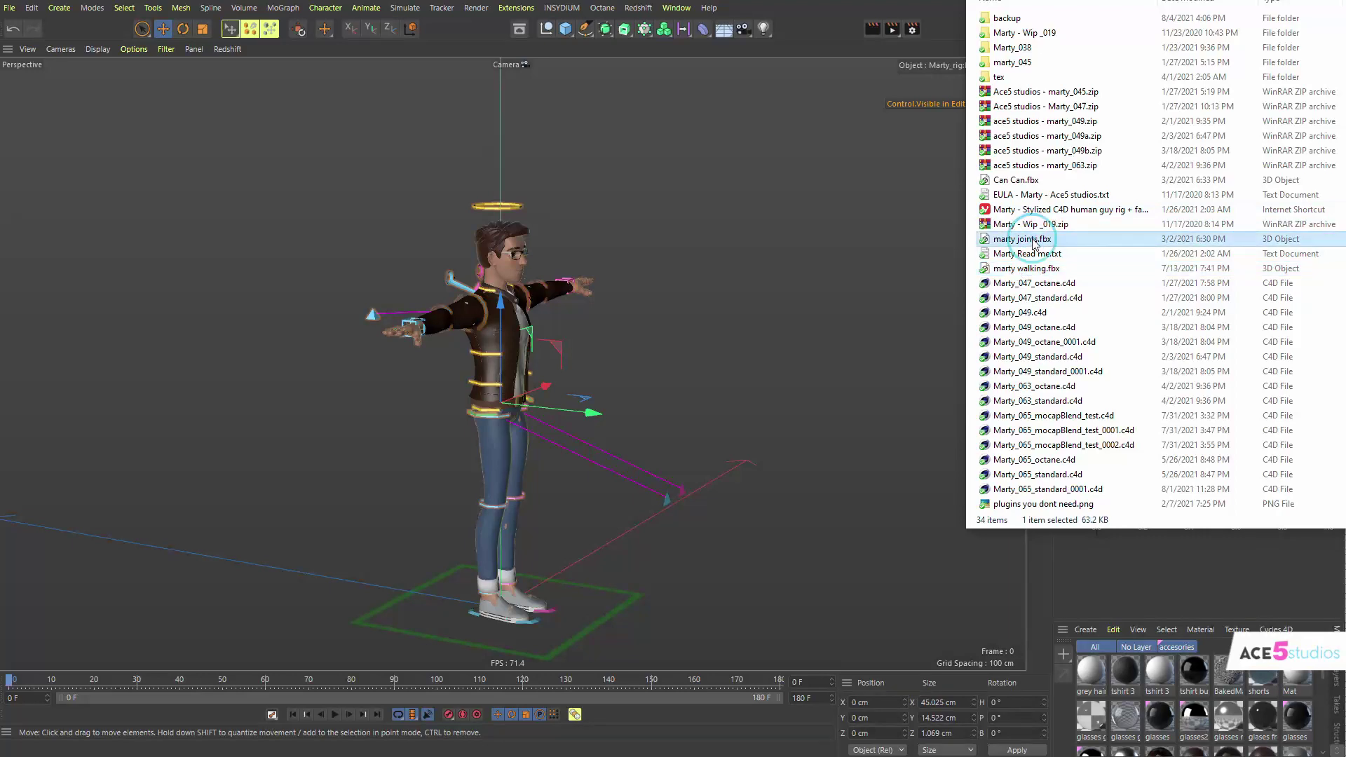
{"action": "key", "text": "alt+Tab"}
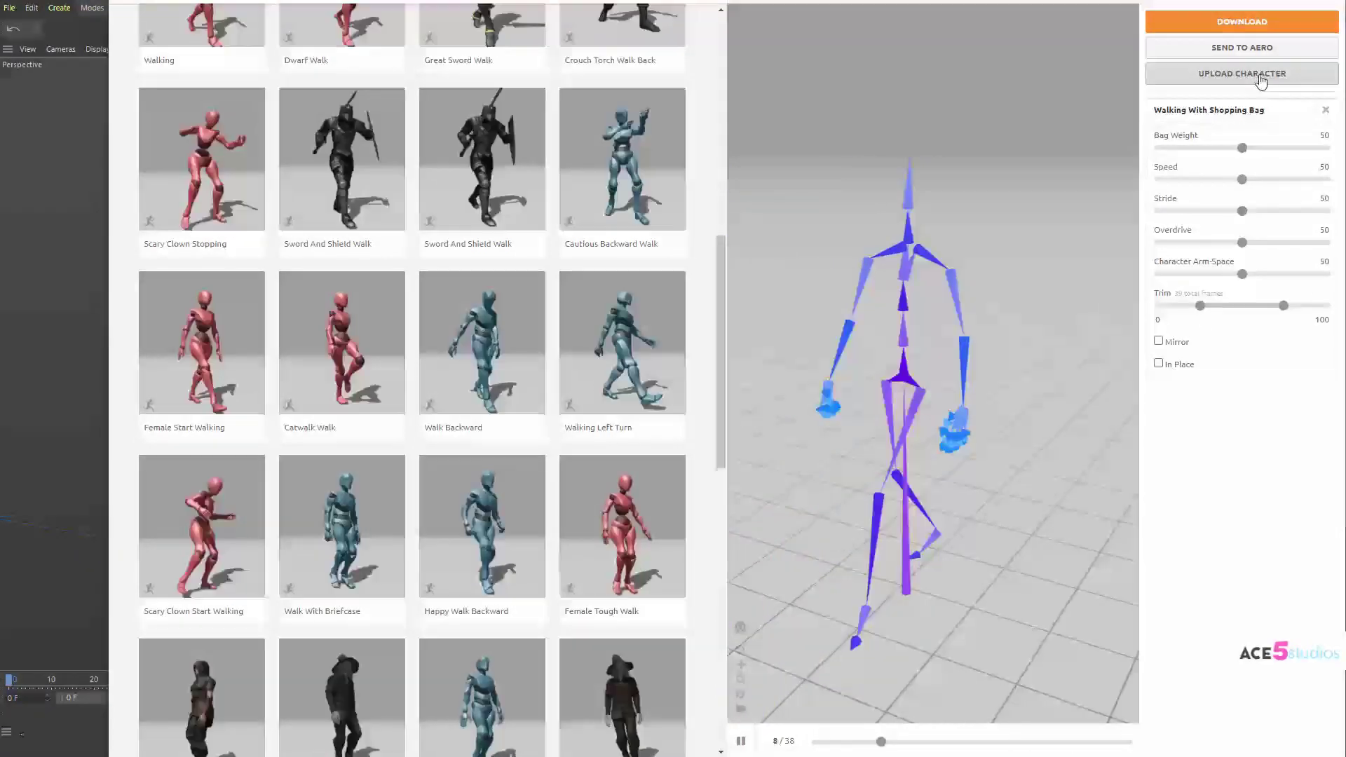
{"action": "left_click", "coordinate": [1163, 367]}
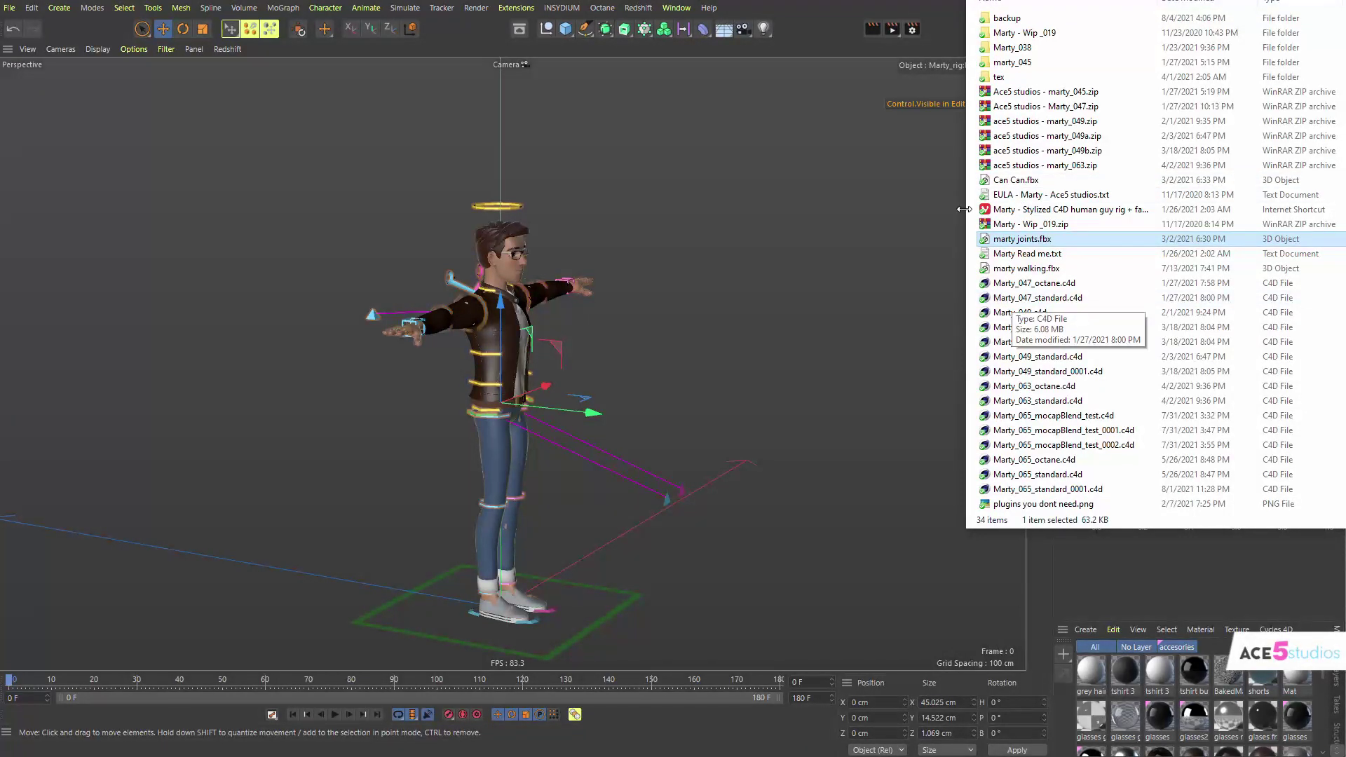
Import marty walking.fbx from the project folder with the default FBX settings, without reassigning the included takes.
{"action": "left_click_drag", "start_coordinate": [1016, 240], "coordinate": [585, 250]}
{"action": "left_click", "coordinate": [618, 452]}
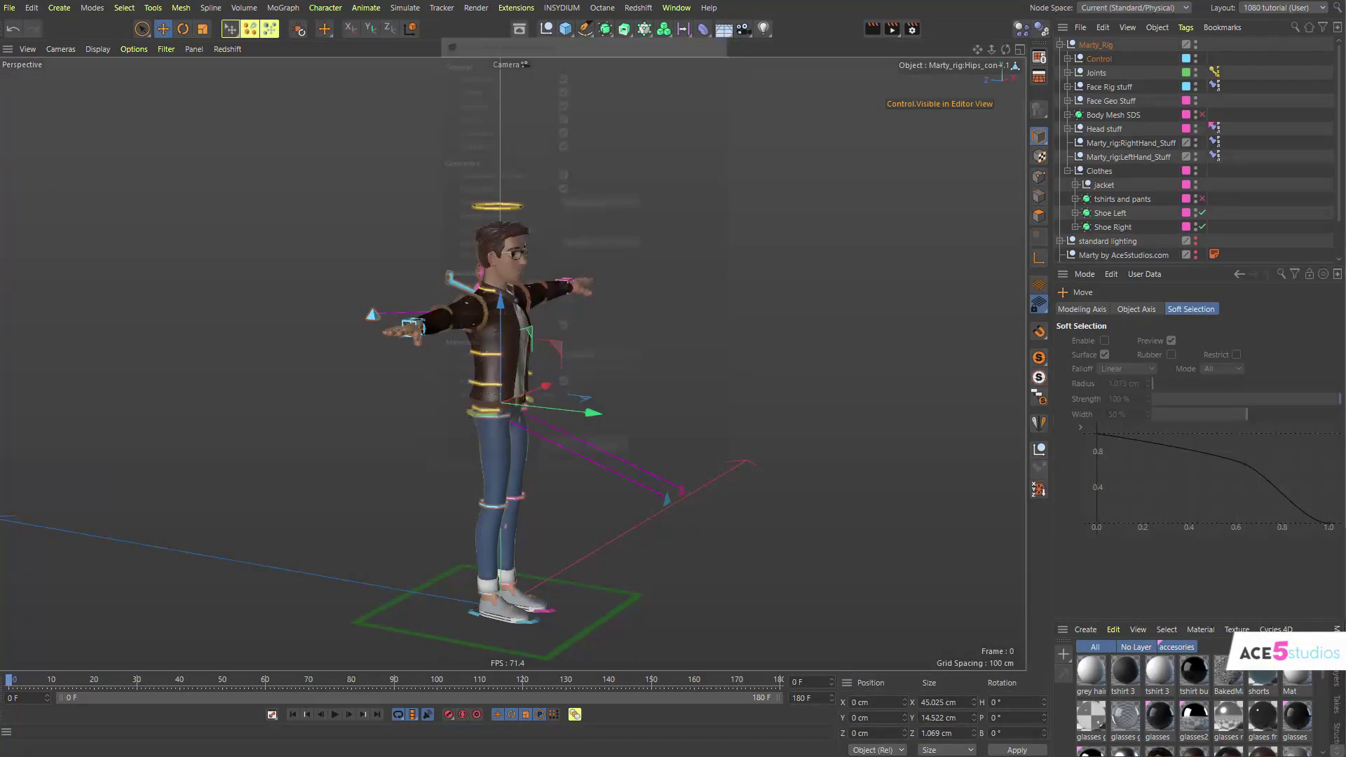
{"action": "key", "text": "alt+Tab"}
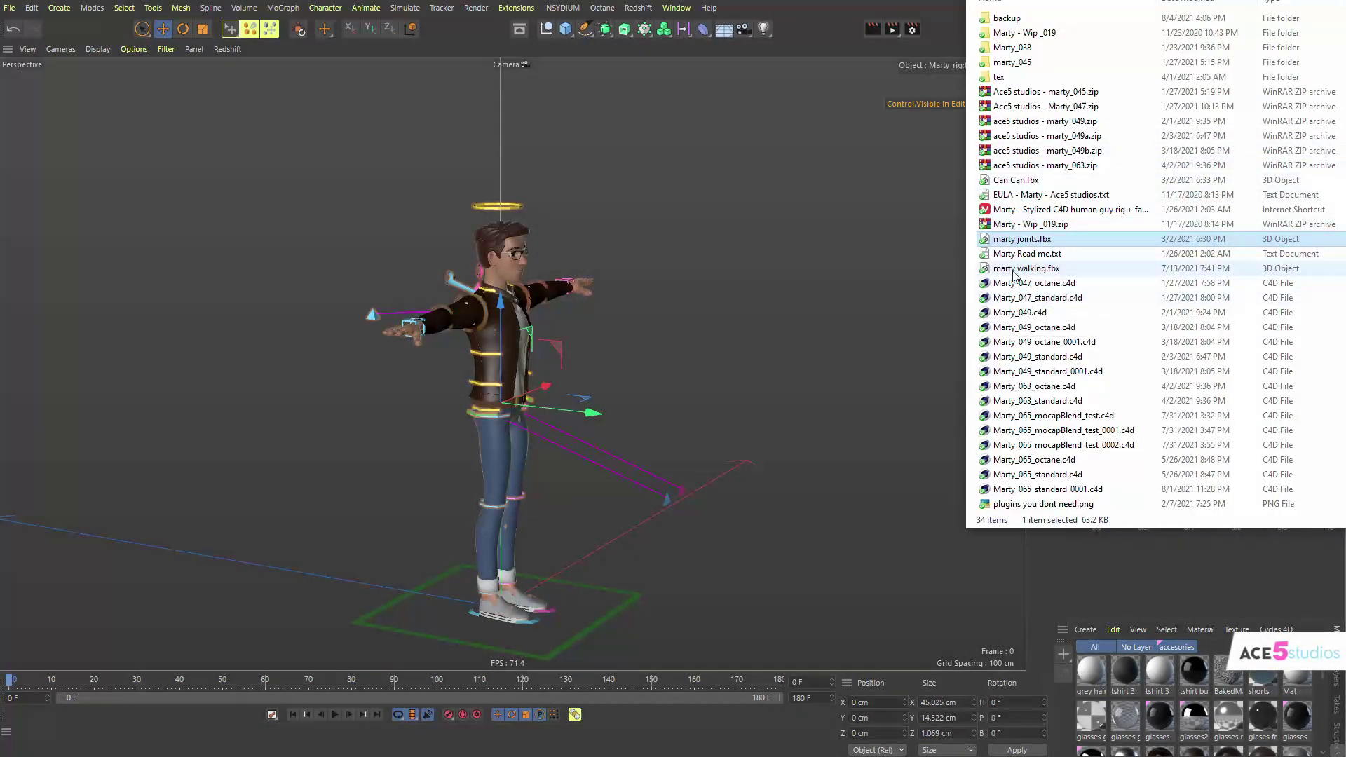
{"action": "left_click_drag", "start_coordinate": [1023, 269], "coordinate": [711, 267]}
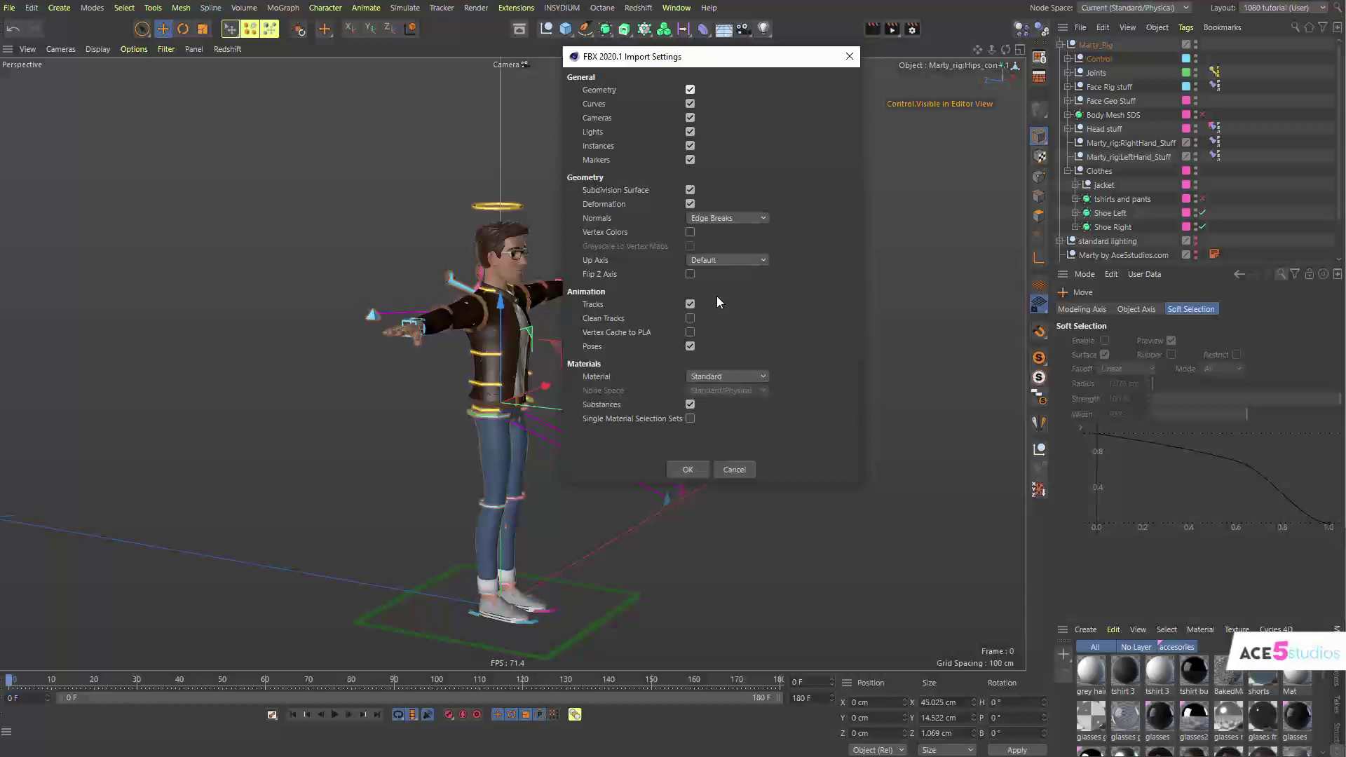
{"action": "left_click", "coordinate": [688, 466]}
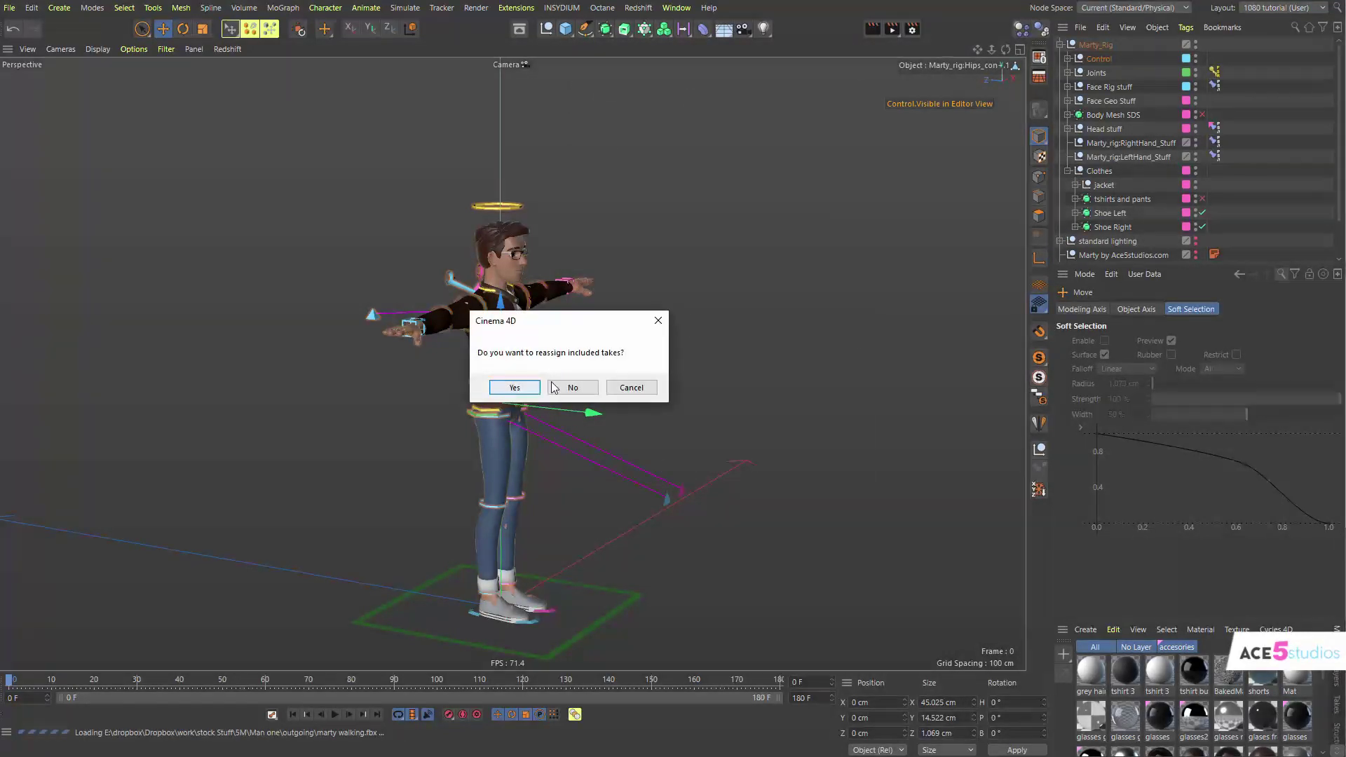
{"action": "left_click", "coordinate": [568, 387]}
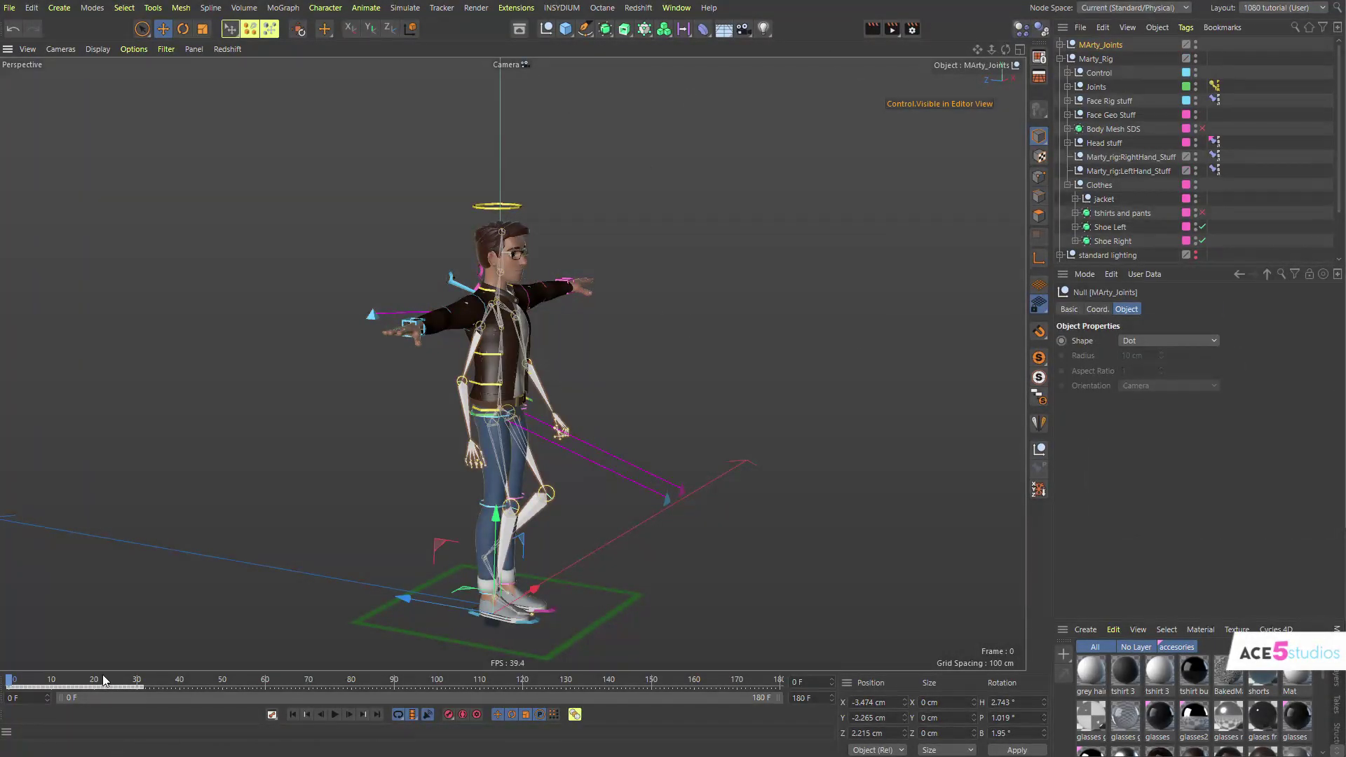
Scrub through the imported joints' walk animation up to frame 51 and return to the first frame.
{"action": "mouse_move", "coordinate": [22, 680]}
{"action": "left_mouse_down"}
{"action": "mouse_move", "coordinate": [341, 682]}
{"action": "mouse_move", "coordinate": [19, 685]}
{"action": "left_mouse_up"}
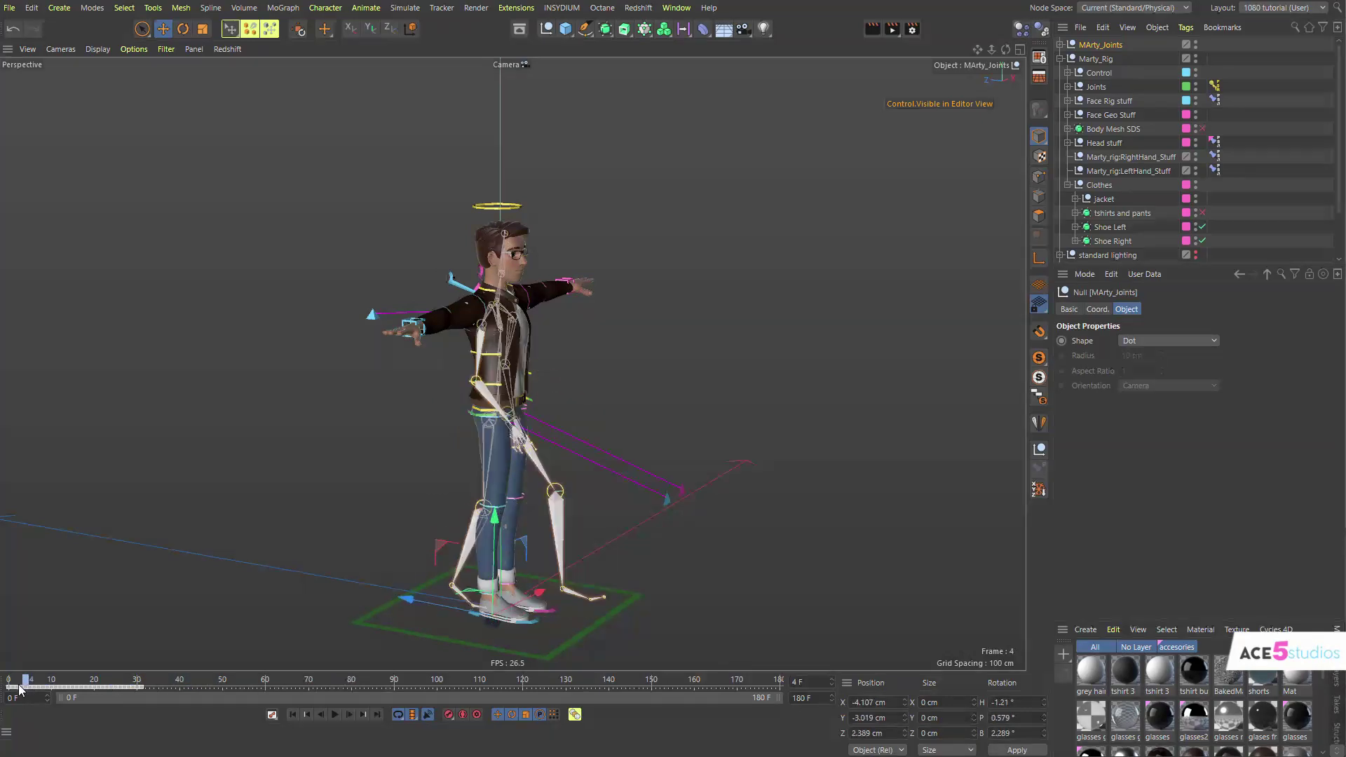
{"action": "left_click_drag", "start_coordinate": [331, 682], "coordinate": [226, 682]}
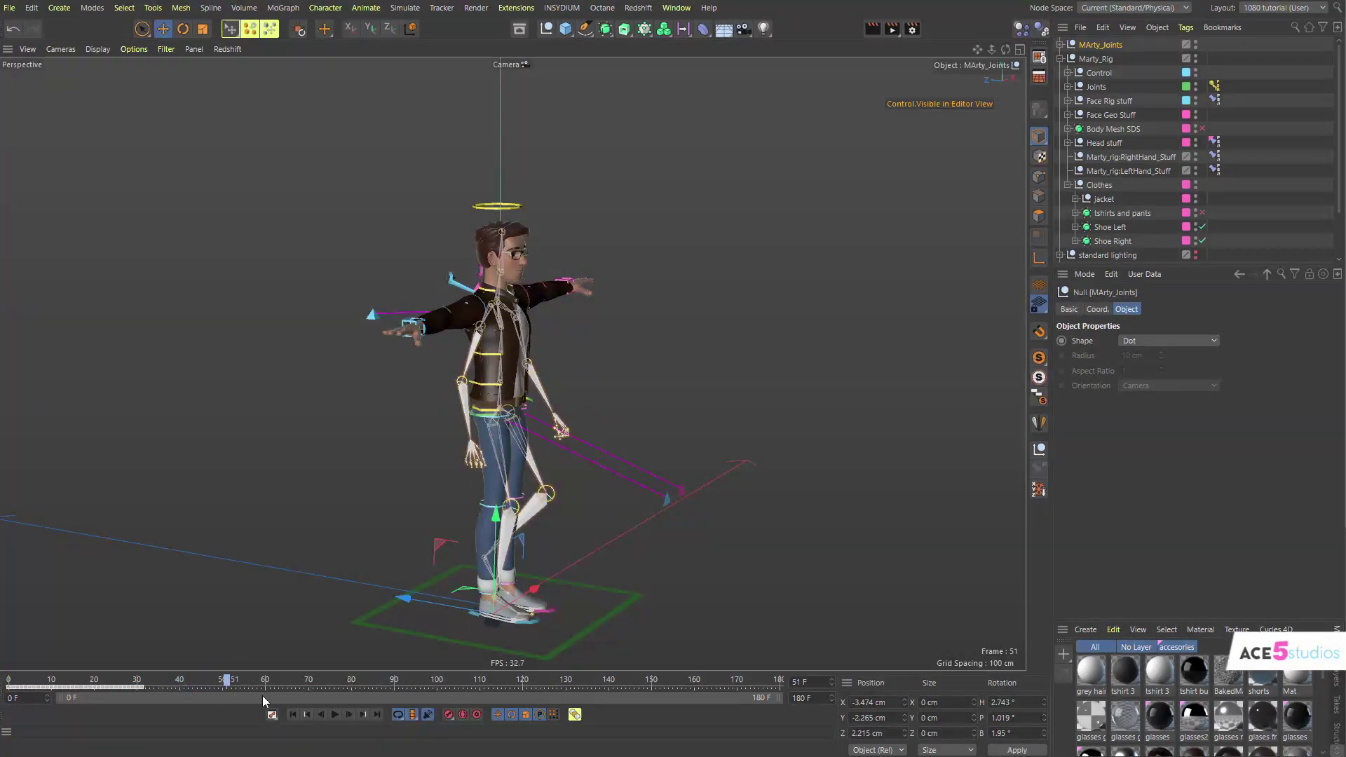
{"action": "left_click", "coordinate": [293, 715]}
Set all MArty_Joints animation tracks to Repeat after their last key, and scrub to frame 25 to check the looping walk.
{"action": "key", "text": "shift+F3"}
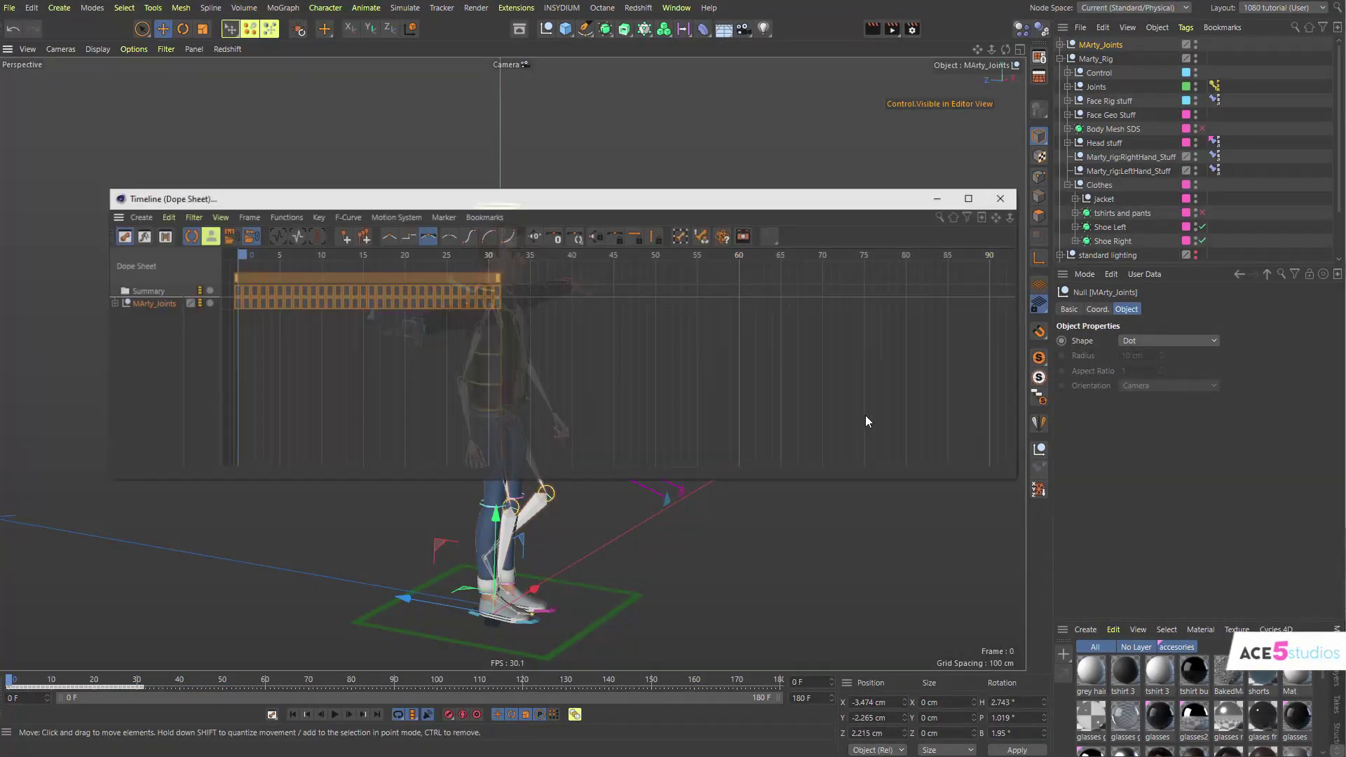
{"action": "left_click", "coordinate": [145, 308]}
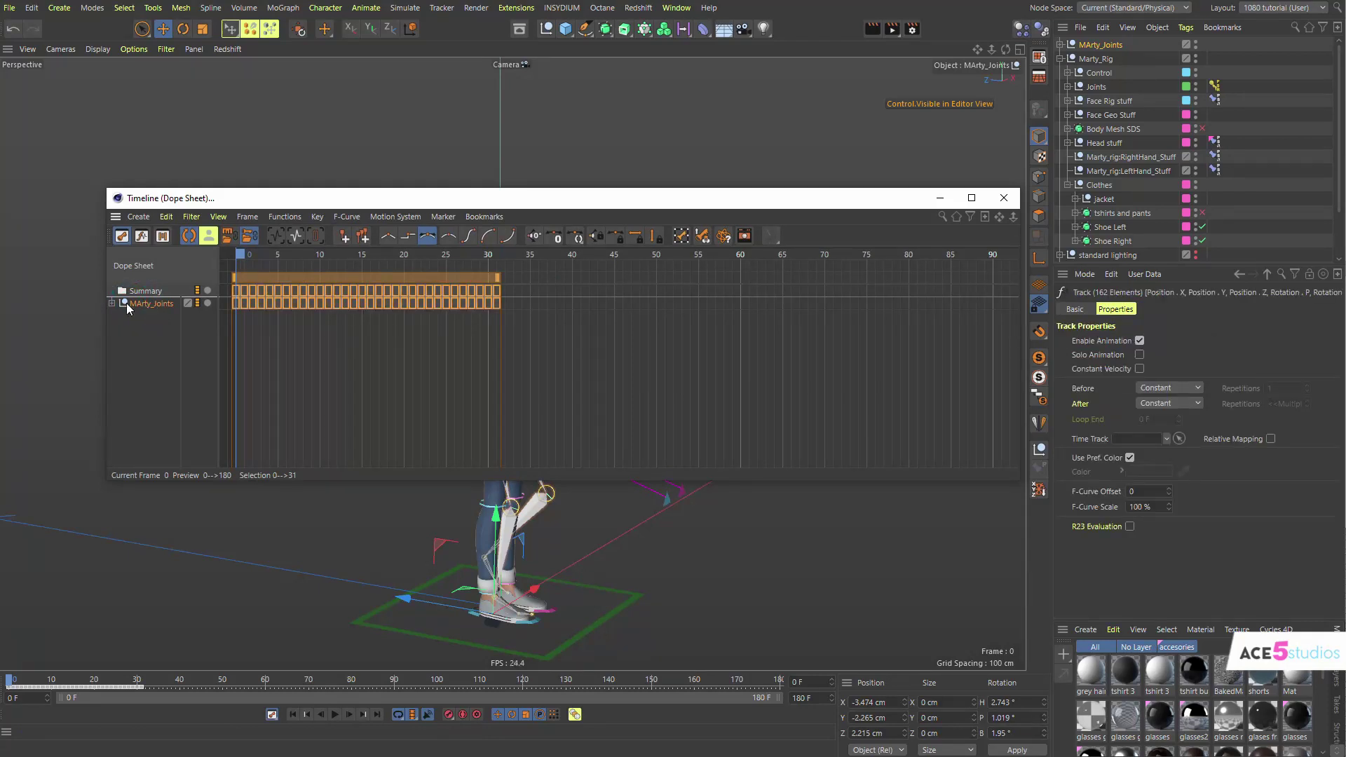
{"action": "left_click", "coordinate": [111, 303]}
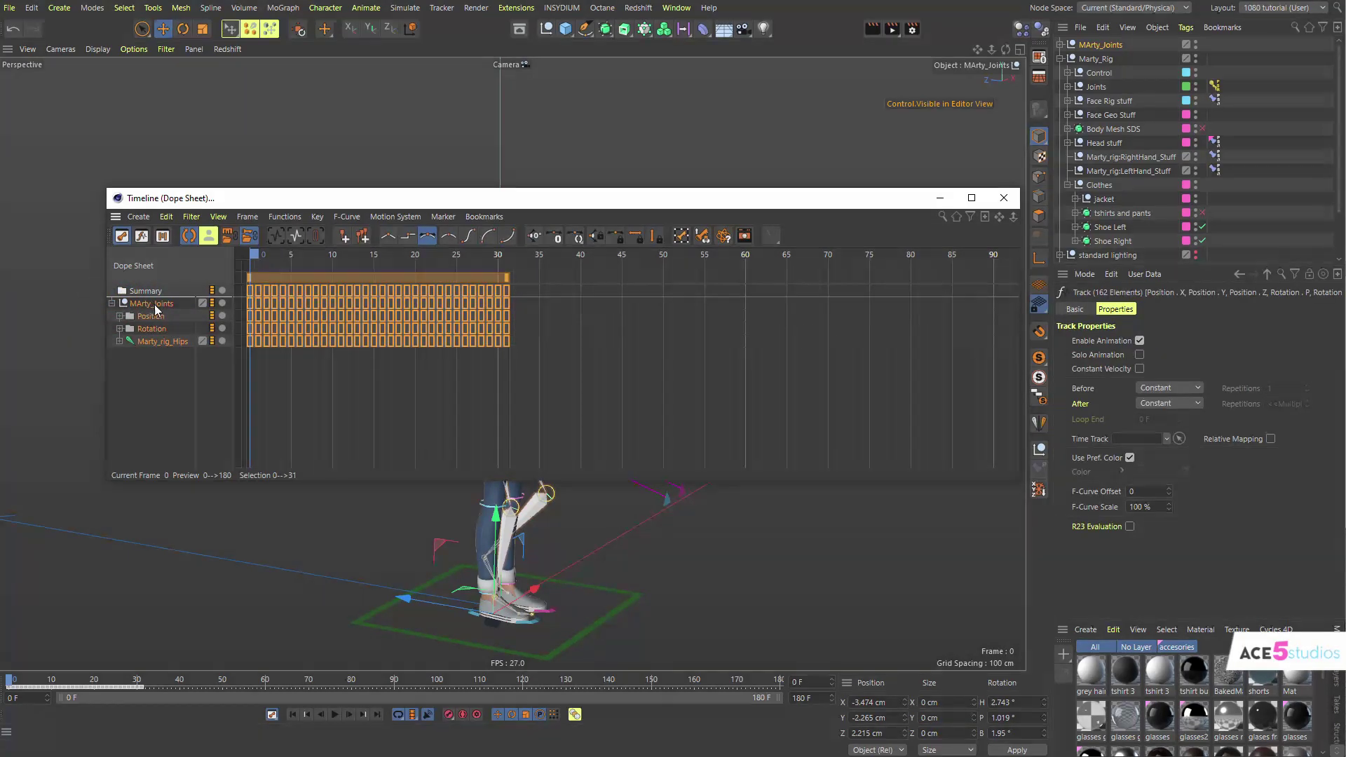
{"action": "left_click", "coordinate": [1176, 404]}
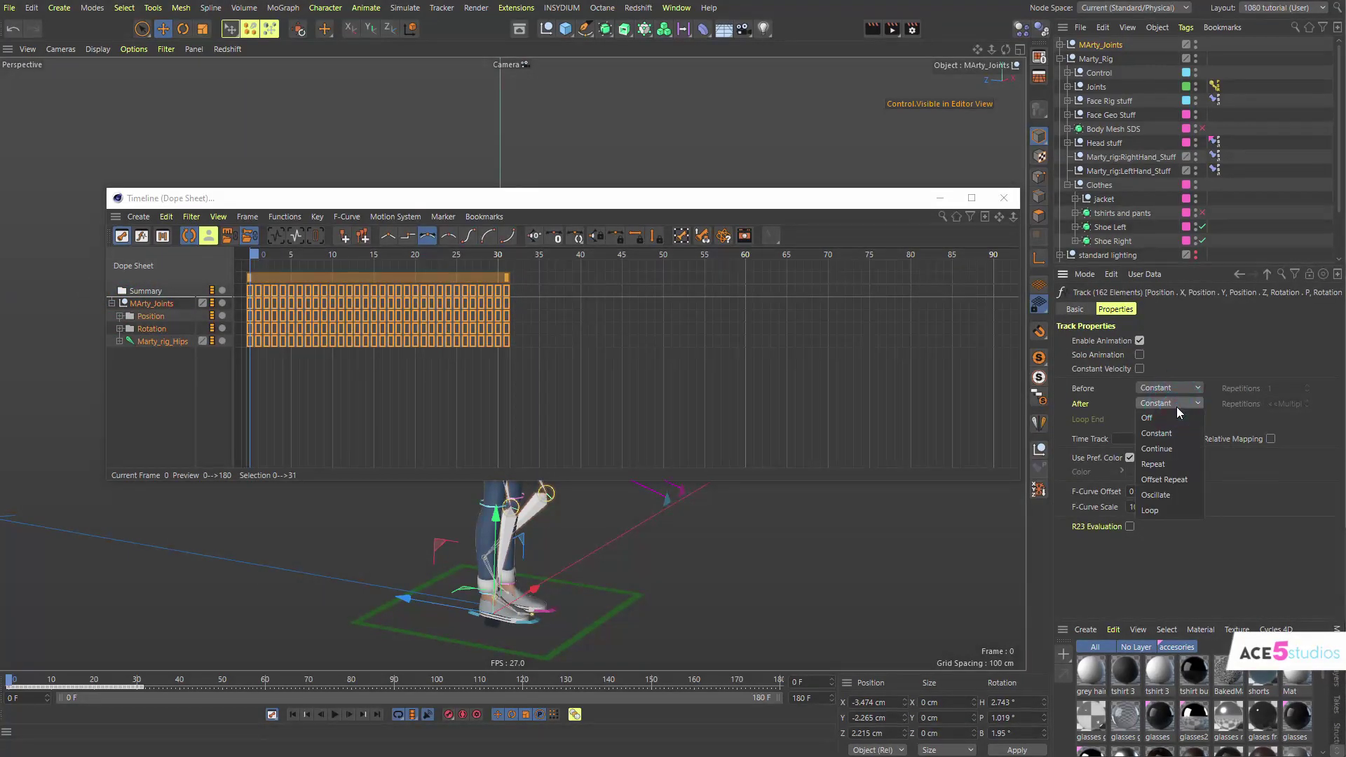
{"action": "left_click", "coordinate": [1175, 466]}
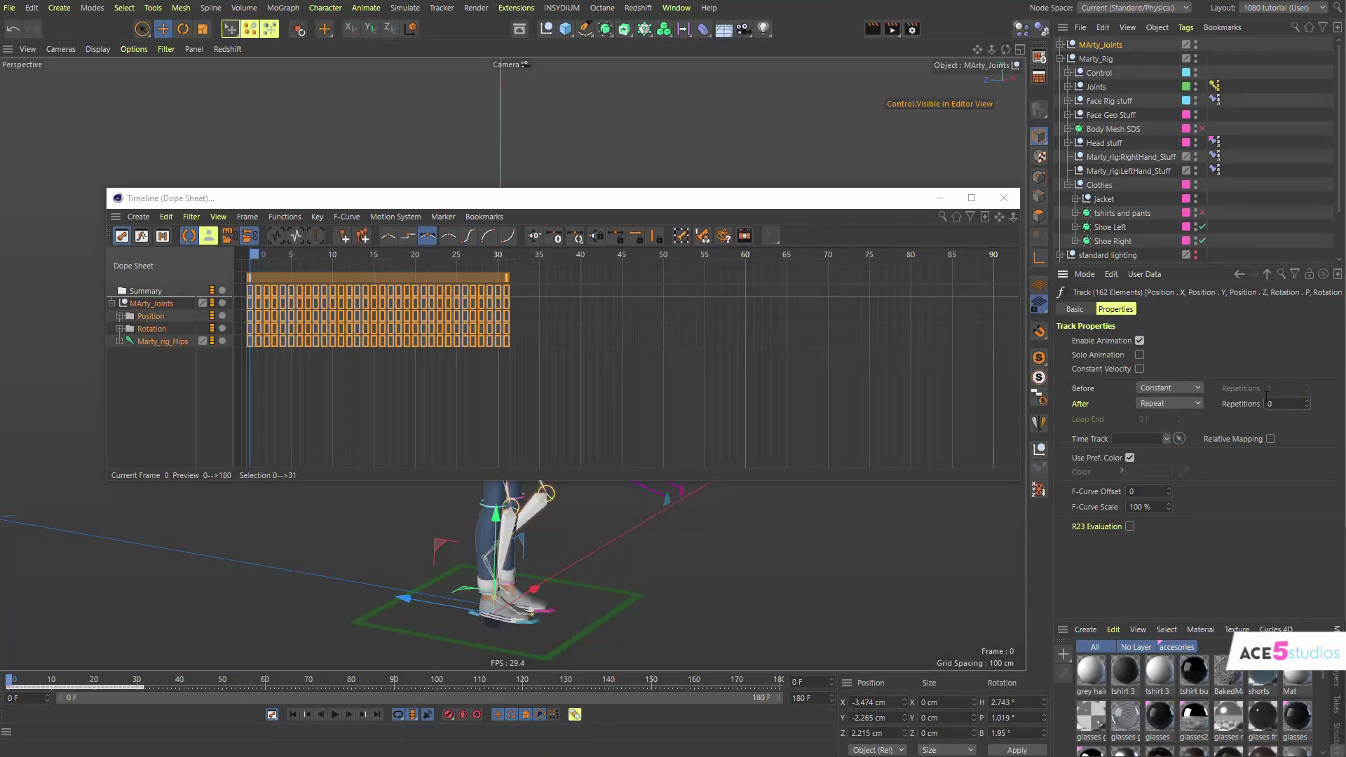
{"action": "left_click", "coordinate": [1004, 198]}
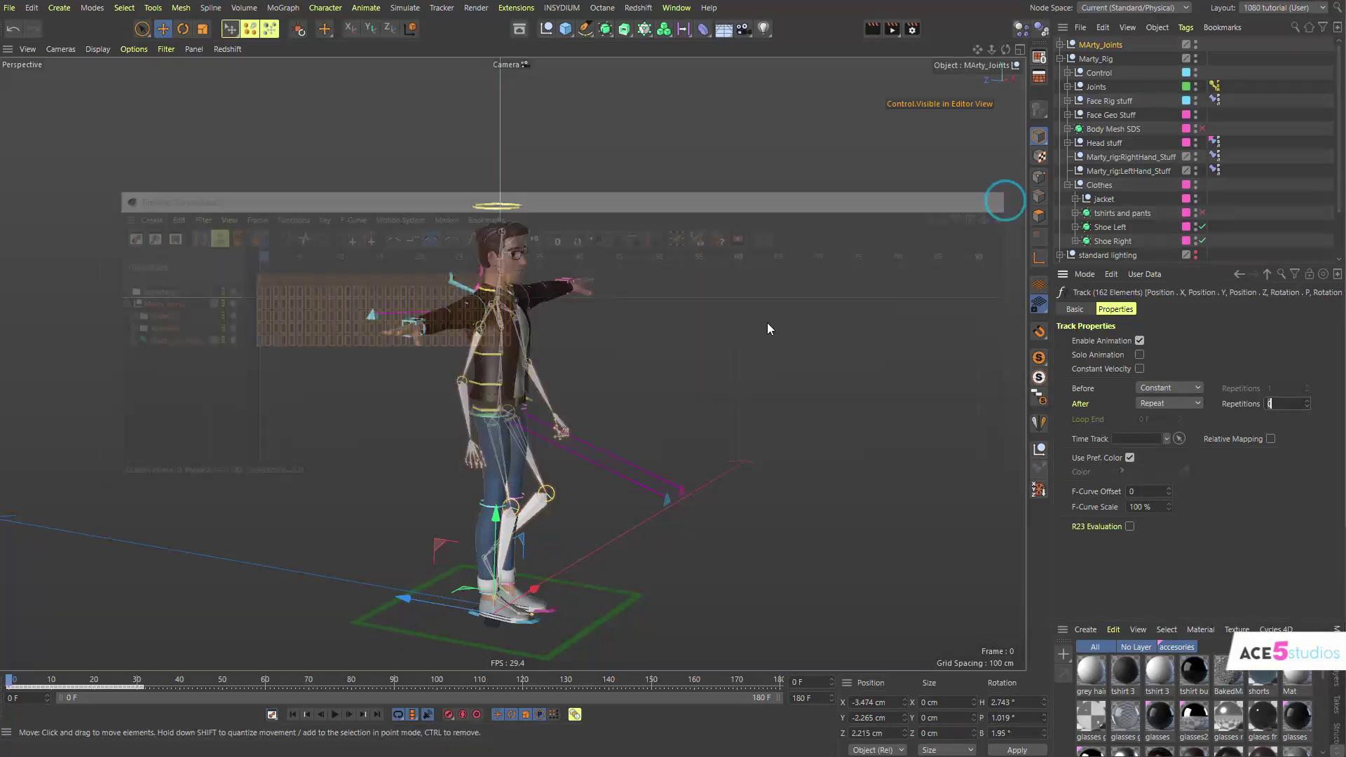
{"action": "left_click_drag", "start_coordinate": [14, 682], "coordinate": [119, 682]}
Collapse the Marty_Rig hierarchy and rename the null as Marty_Rig mocap.
{"action": "left_click", "coordinate": [1067, 60]}
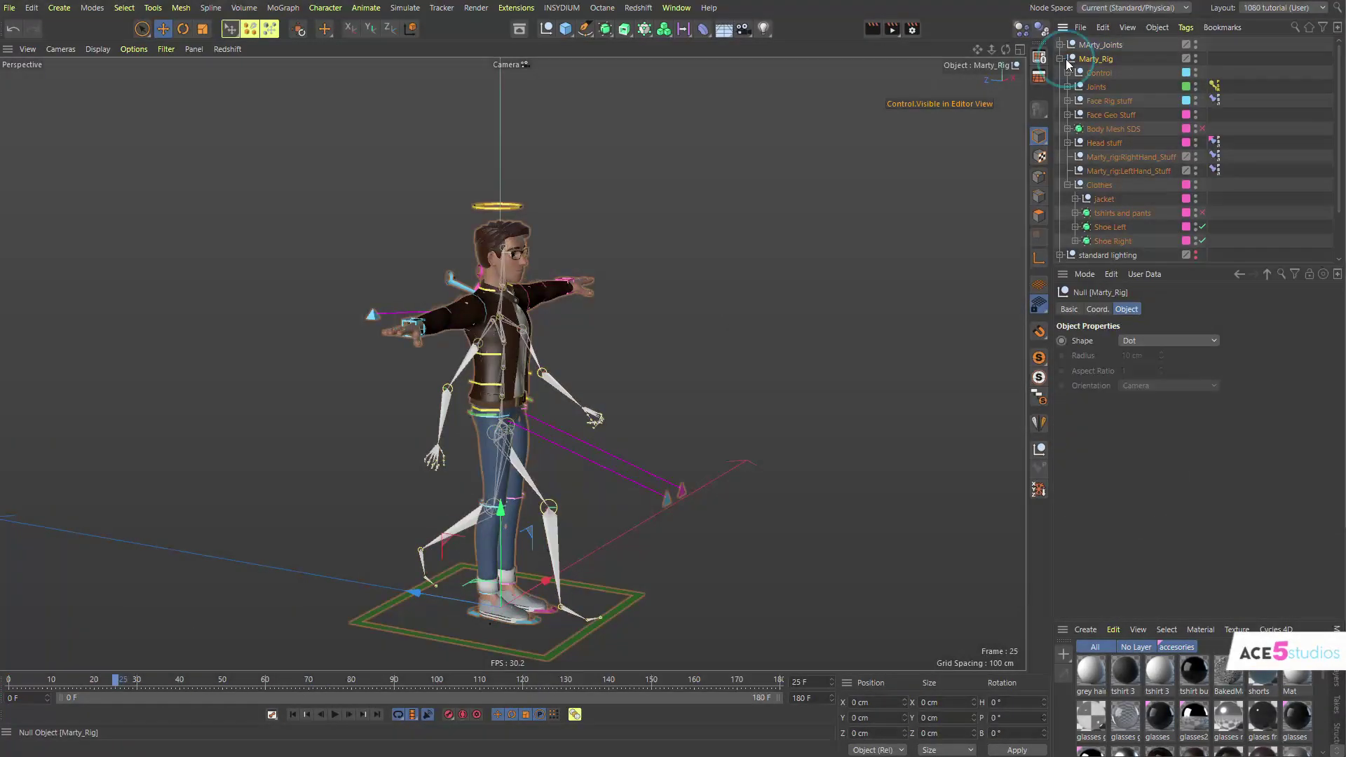
{"action": "left_click", "coordinate": [1061, 60]}
{"action": "double_click", "coordinate": [1097, 62]}
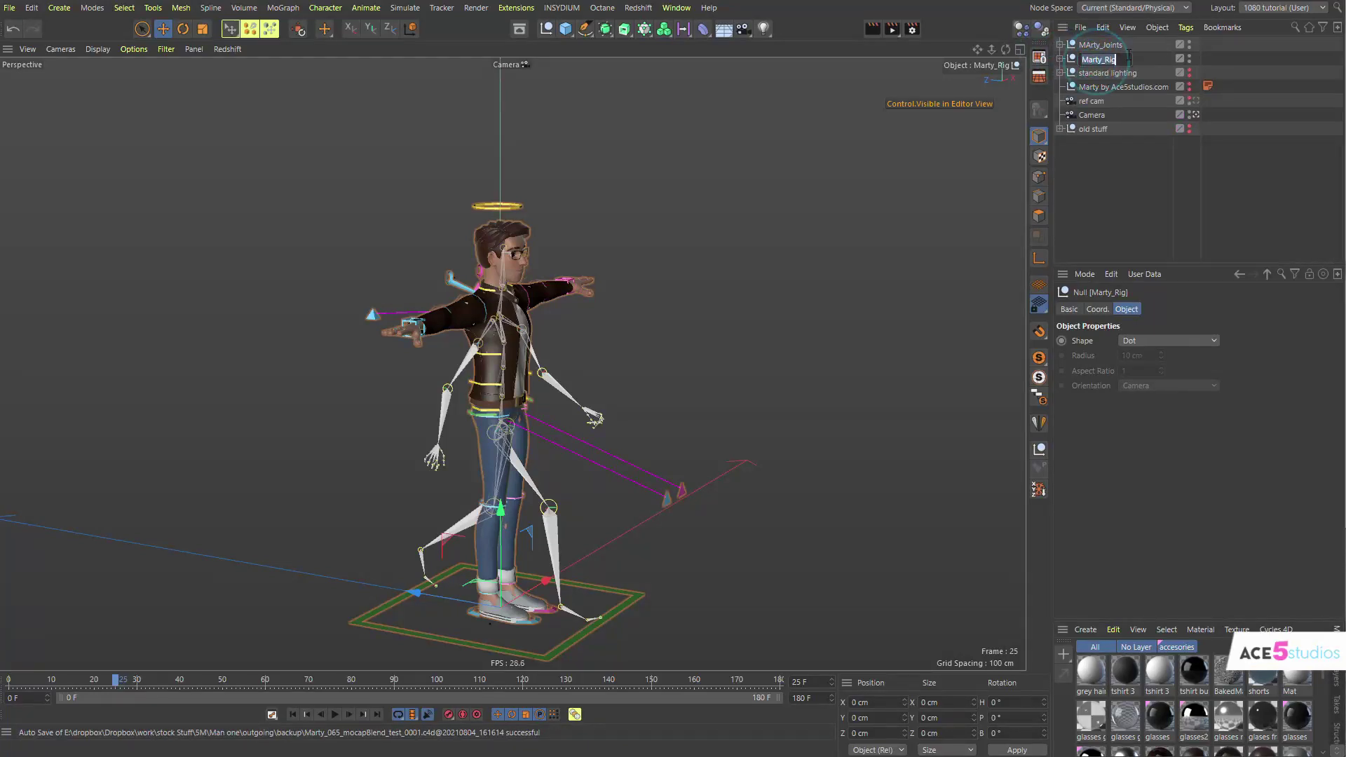
{"action": "type", "text": "mocap"}
{"action": "key", "text": "Return"}
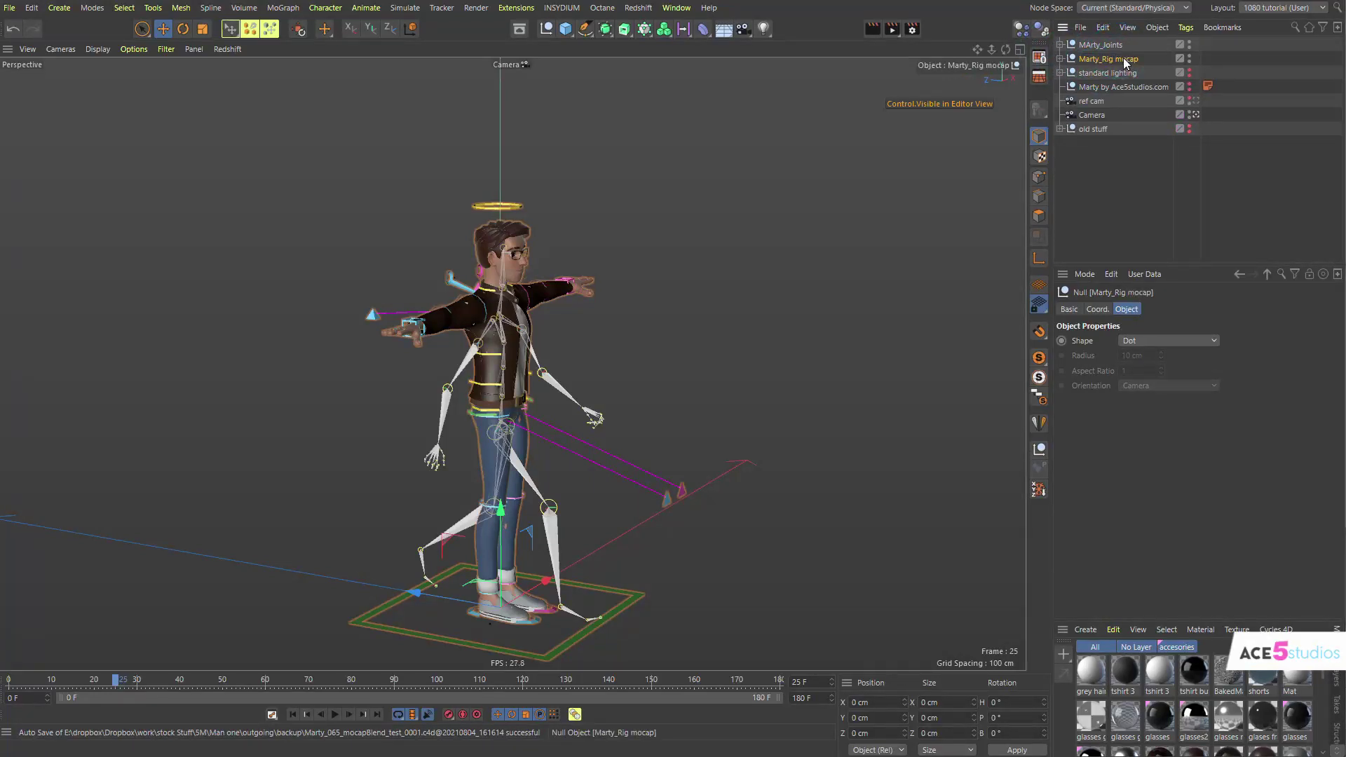
Duplicate Marty_Rig mocap and rename the copy as Marty_Rig manual.
{"action": "left_click_drag", "start_coordinate": [1115, 72], "coordinate": [1122, 75], "text": "ctrl"}
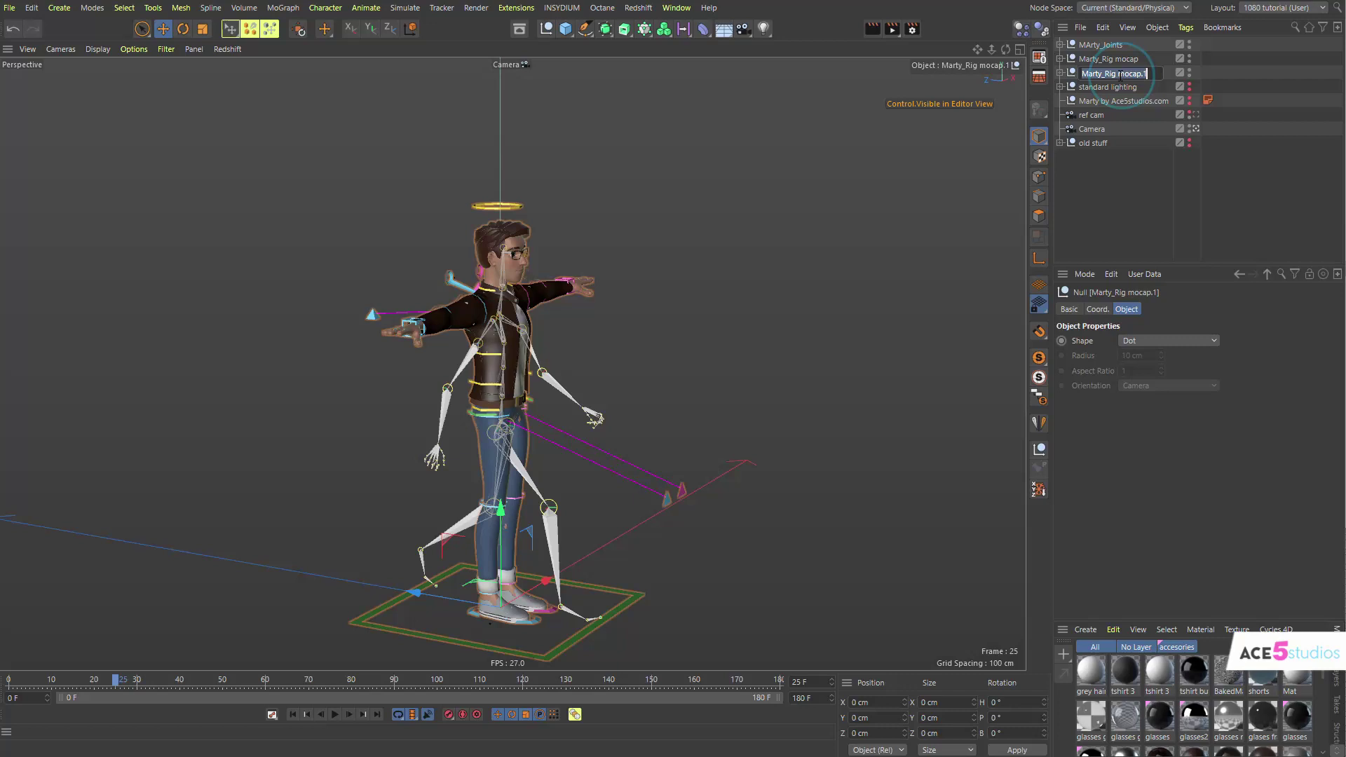
{"action": "double_click", "coordinate": [1122, 73]}
{"action": "key", "text": "BackSpace"}
{"action": "key", "text": "BackSpace"}
{"action": "key", "text": "BackSpace"}
{"action": "key", "text": "BackSpace"}
{"action": "key", "text": "BackSpace"}
{"action": "key", "text": "BackSpace"}
{"action": "type", "text": "anua"}
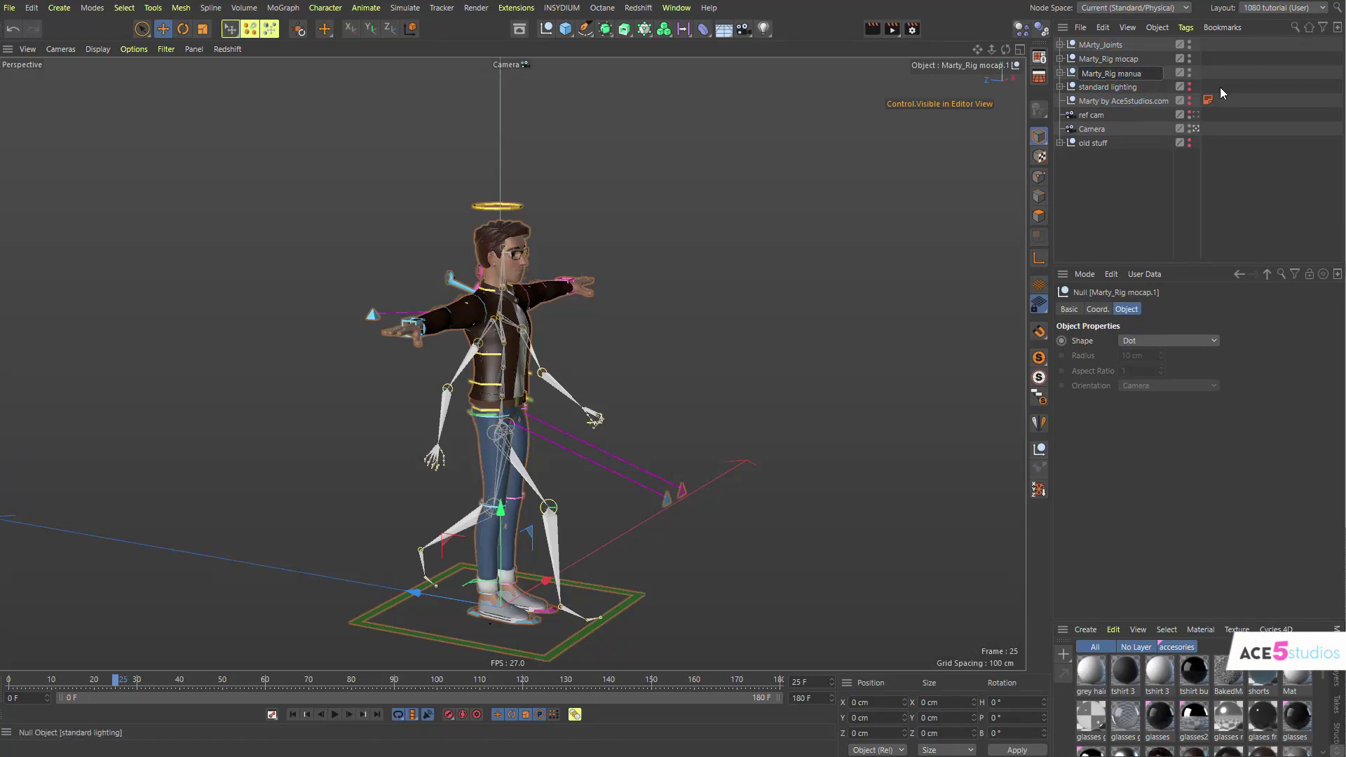
{"action": "type", "text": "l"}
{"action": "key", "text": "Return"}
Select the constraint tags on Marty_rig:Hips and all its child joints in Marty_Rig mocap and disable them.
{"action": "left_click", "coordinate": [1100, 46]}
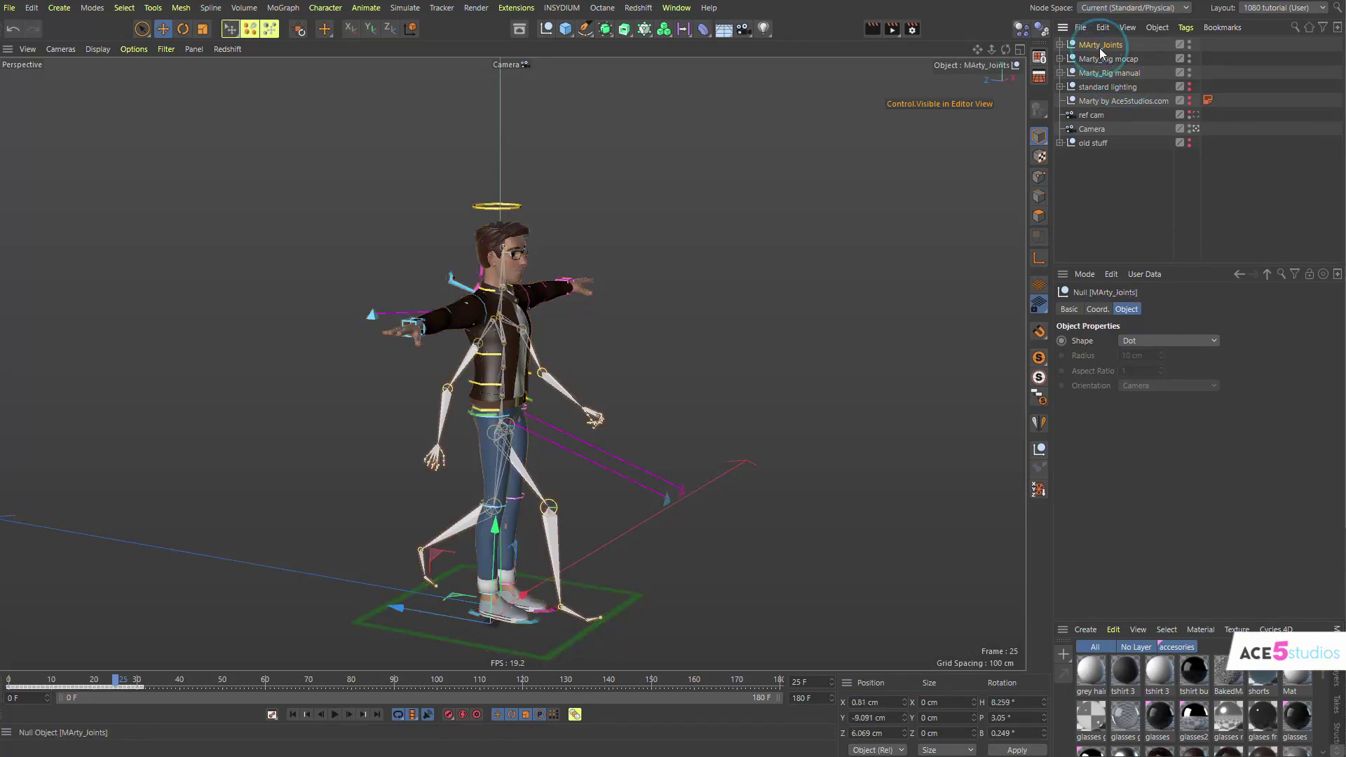
{"action": "left_click", "coordinate": [1115, 59]}
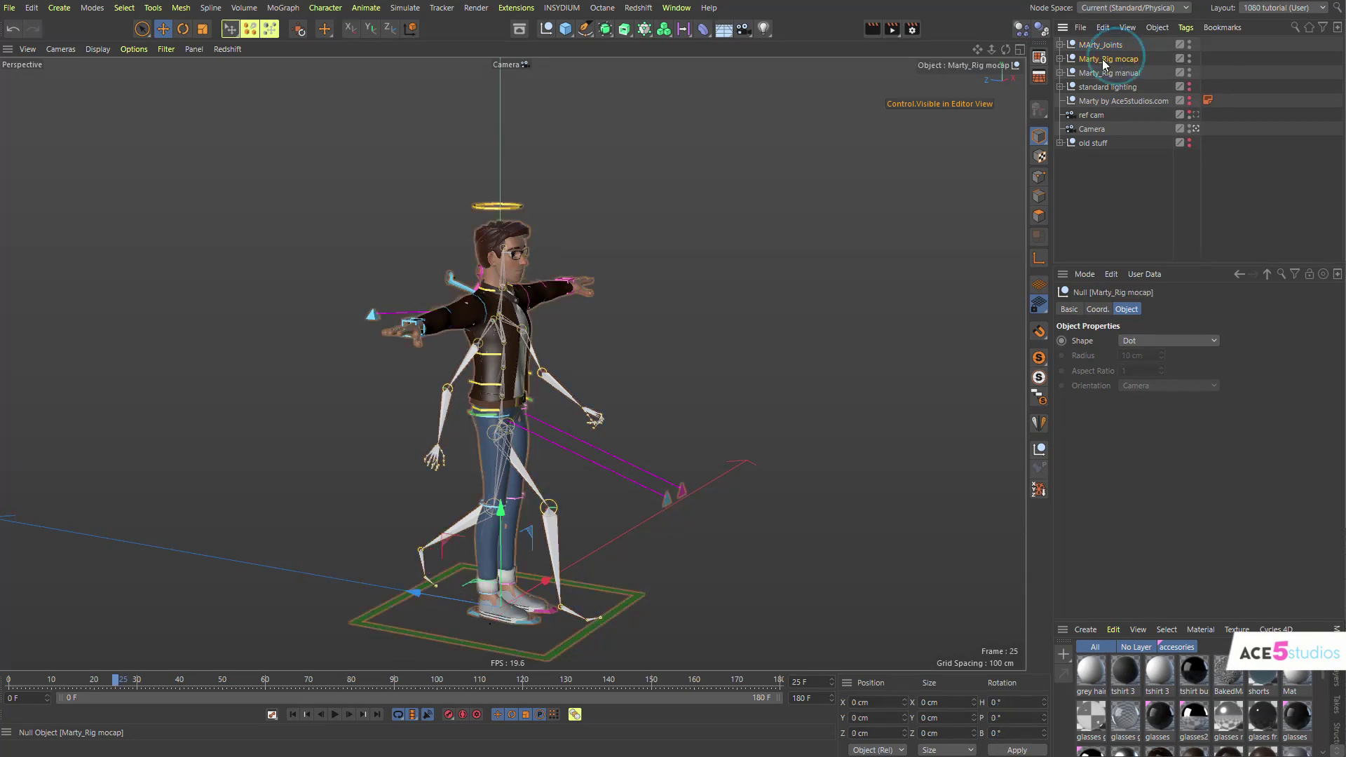
{"action": "left_click", "coordinate": [1061, 59]}
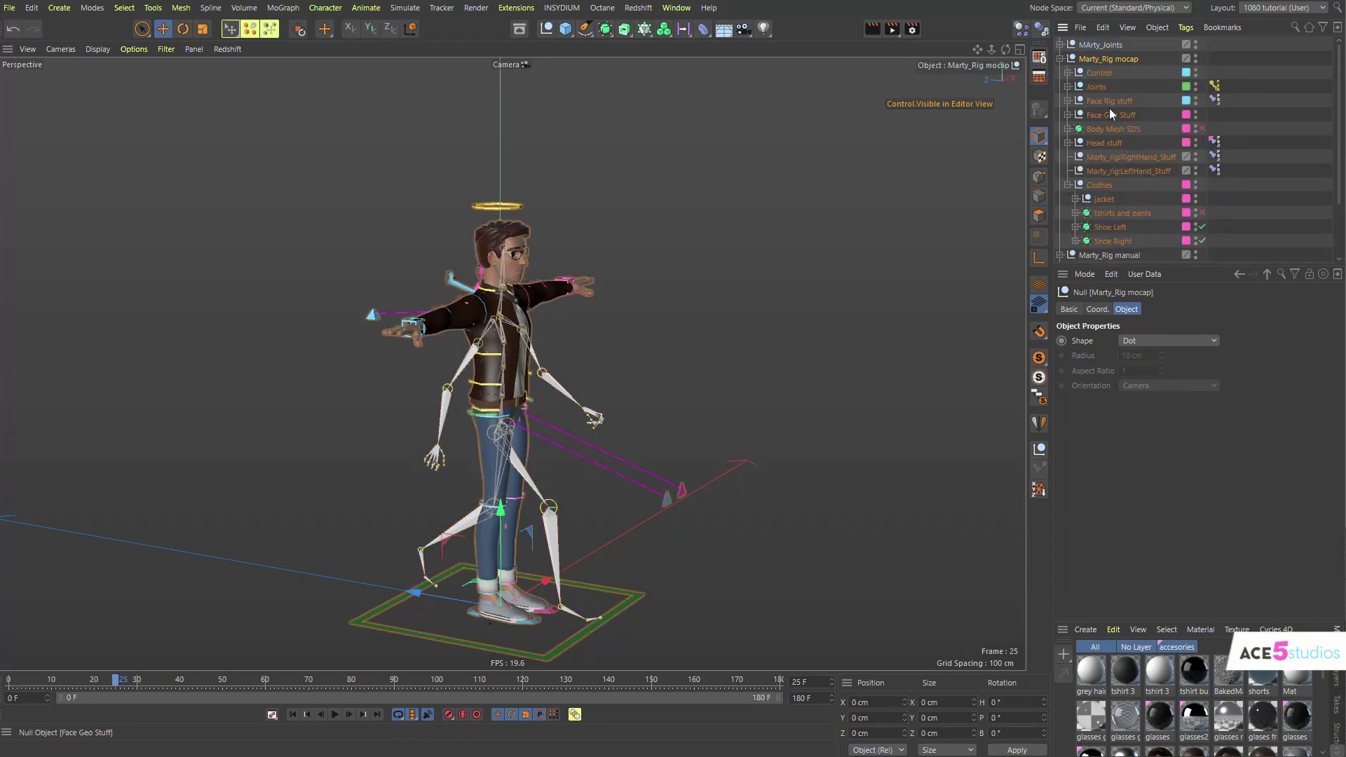
{"action": "left_click", "coordinate": [1068, 87]}
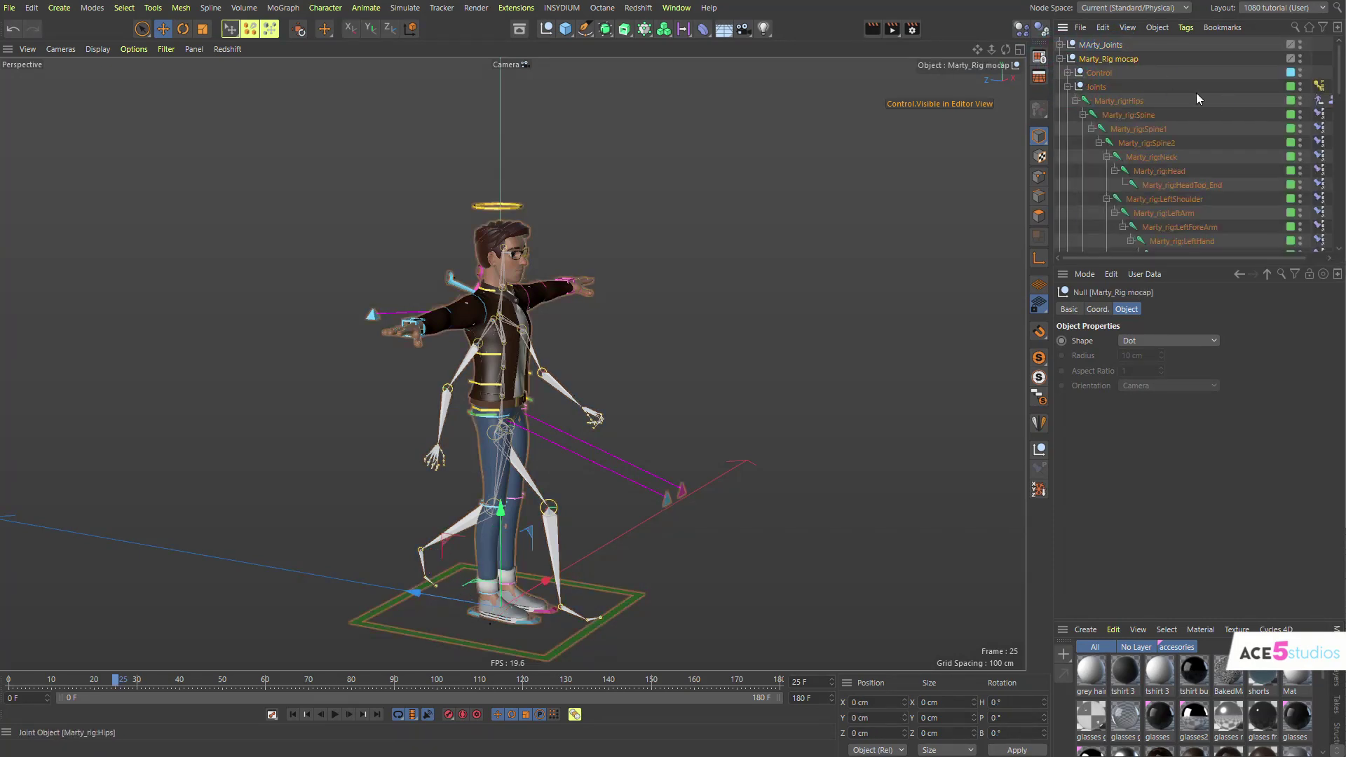
{"action": "scroll", "coordinate": [1157, 93], "scroll_direction": "right", "scroll_amount": 2}
{"action": "left_click", "coordinate": [1327, 96]}
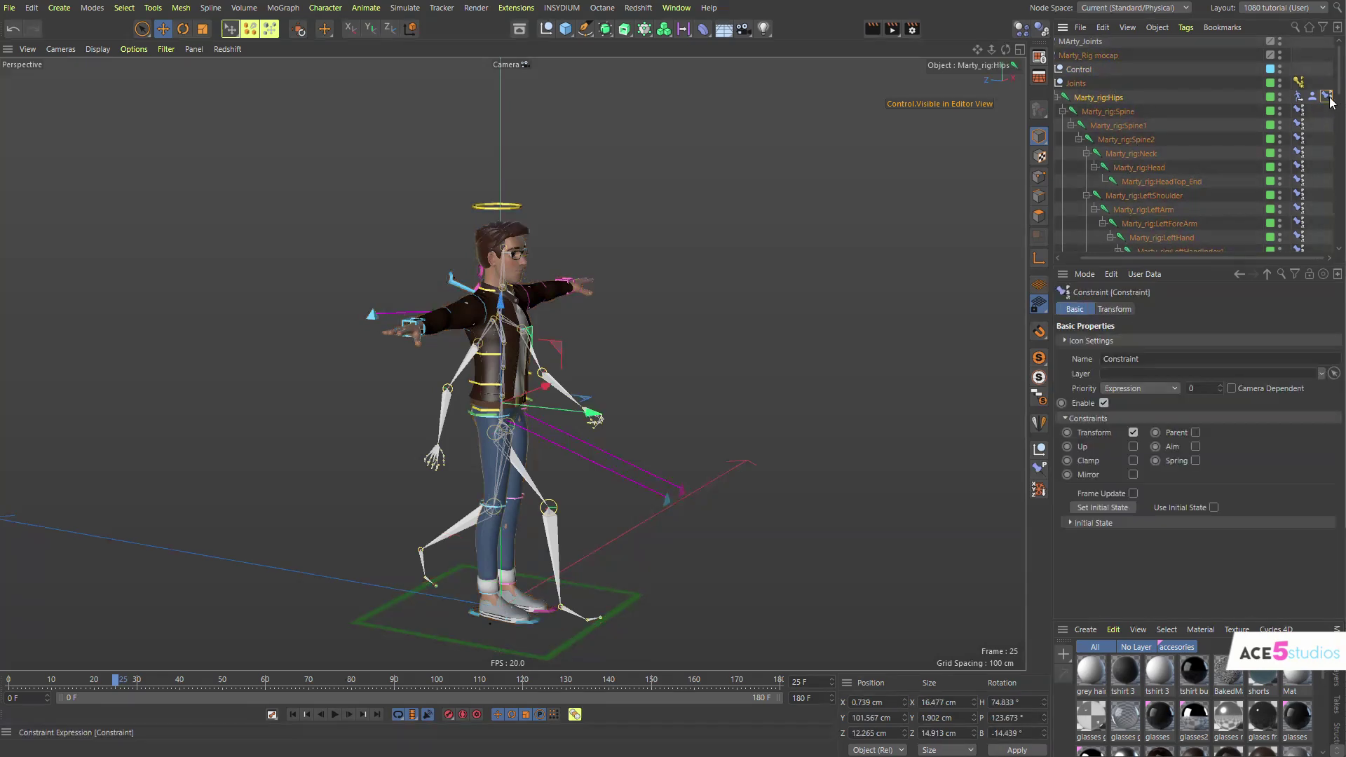
{"action": "right_click", "coordinate": [1327, 98]}
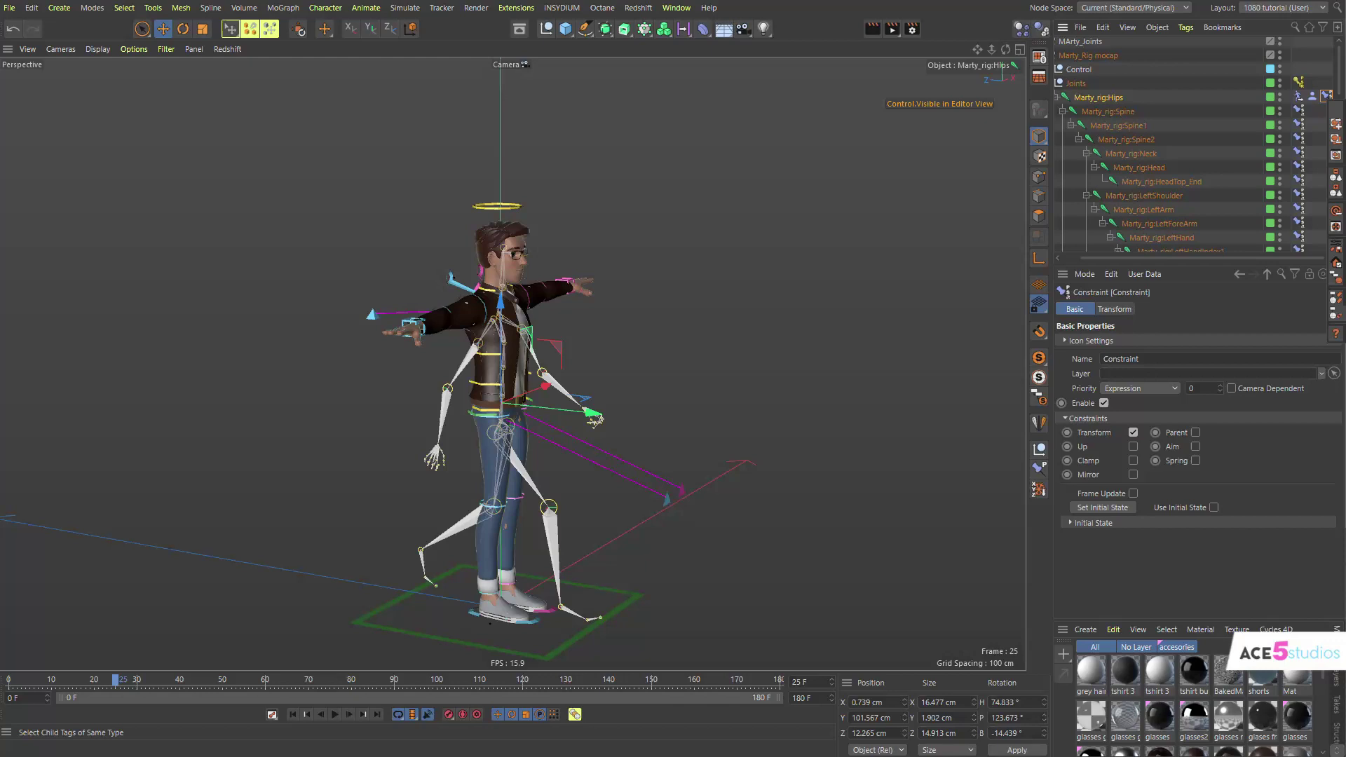
{"action": "left_click", "coordinate": [1336, 260]}
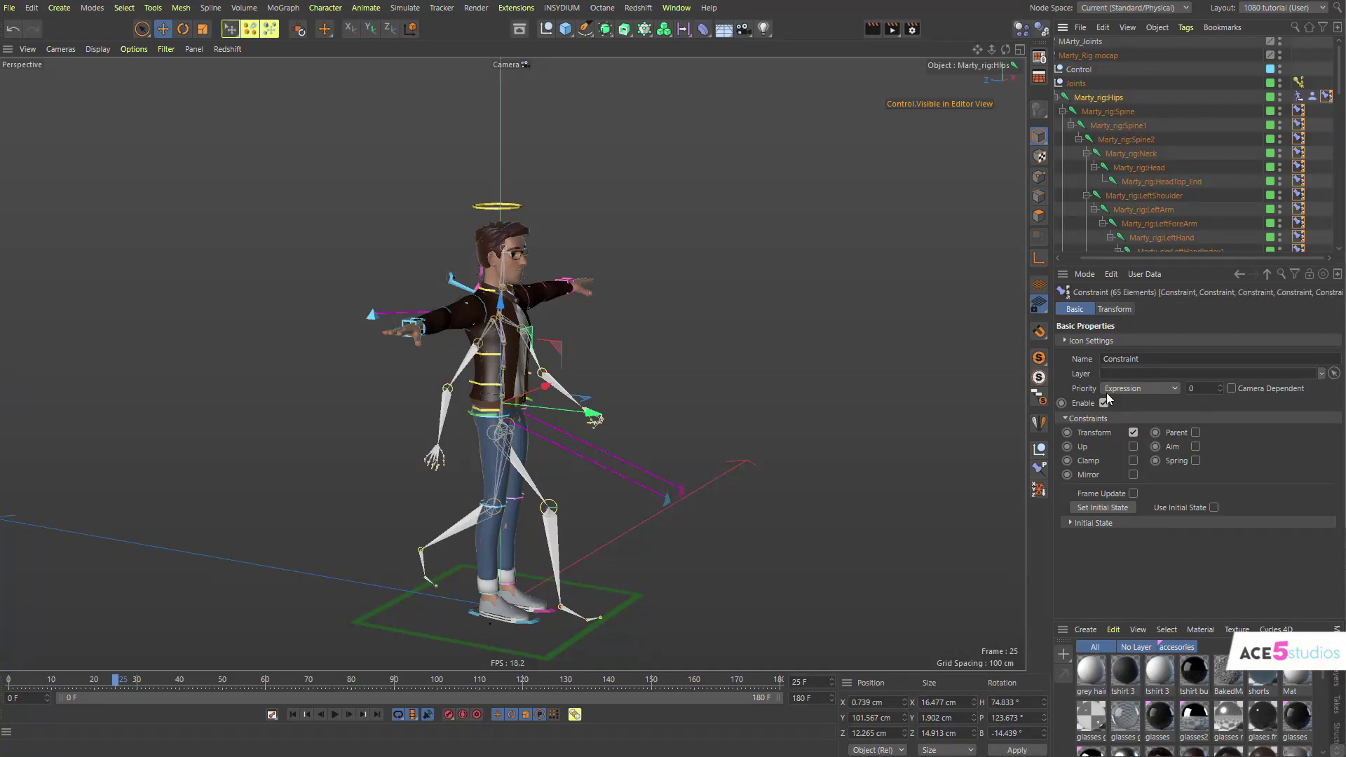
Set MArty_Joints as the target of the input dance here pose in the mocap rig's Pose Morph tag.
{"action": "left_click", "coordinate": [1298, 84]}
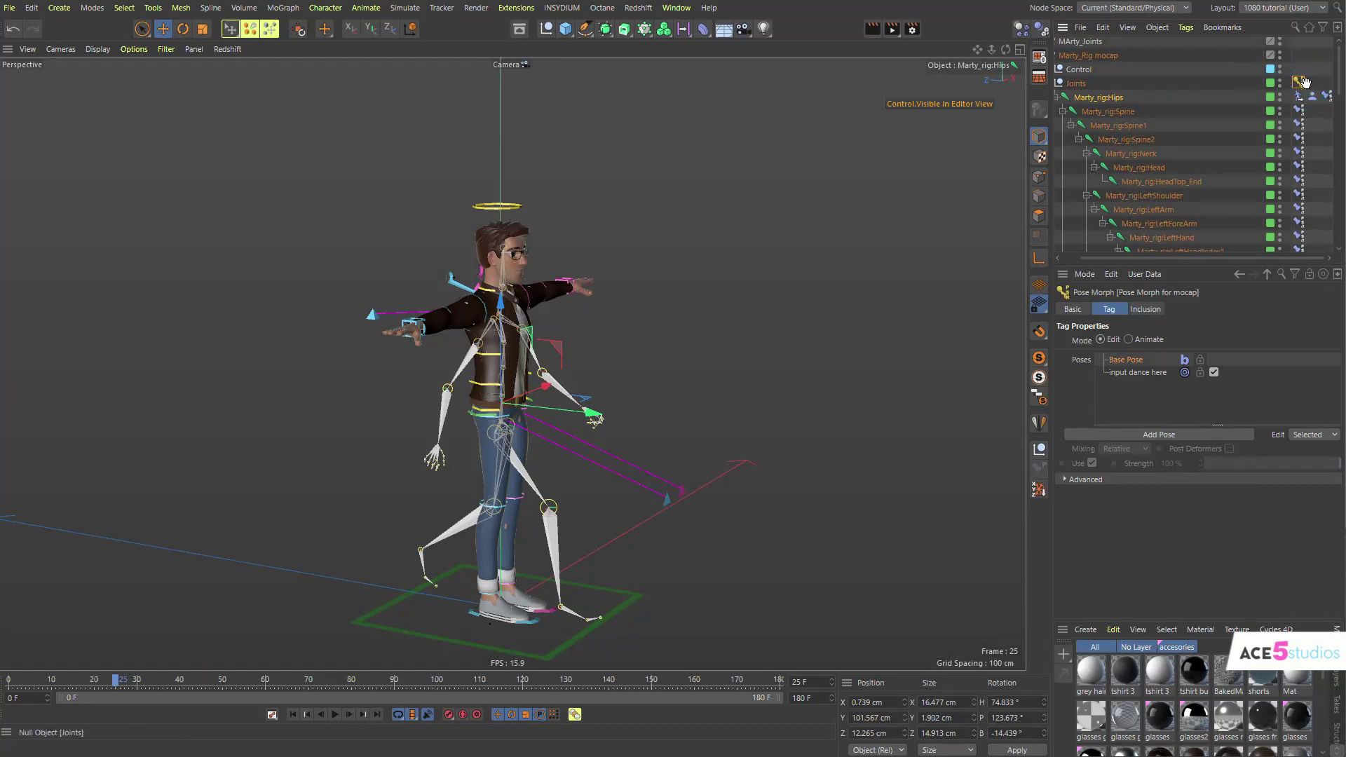
{"action": "scroll", "coordinate": [1306, 85], "scroll_direction": "up", "scroll_amount": 1}
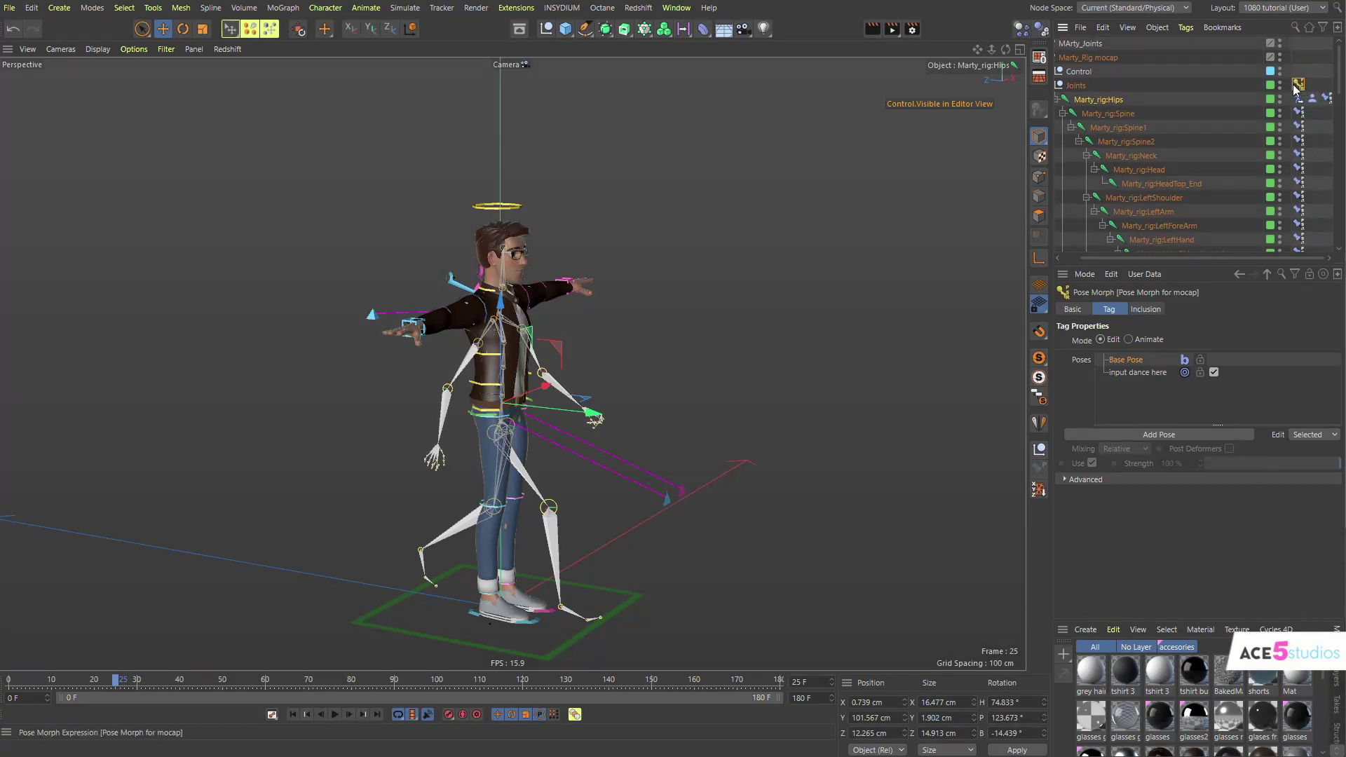
{"action": "left_click", "coordinate": [1170, 376]}
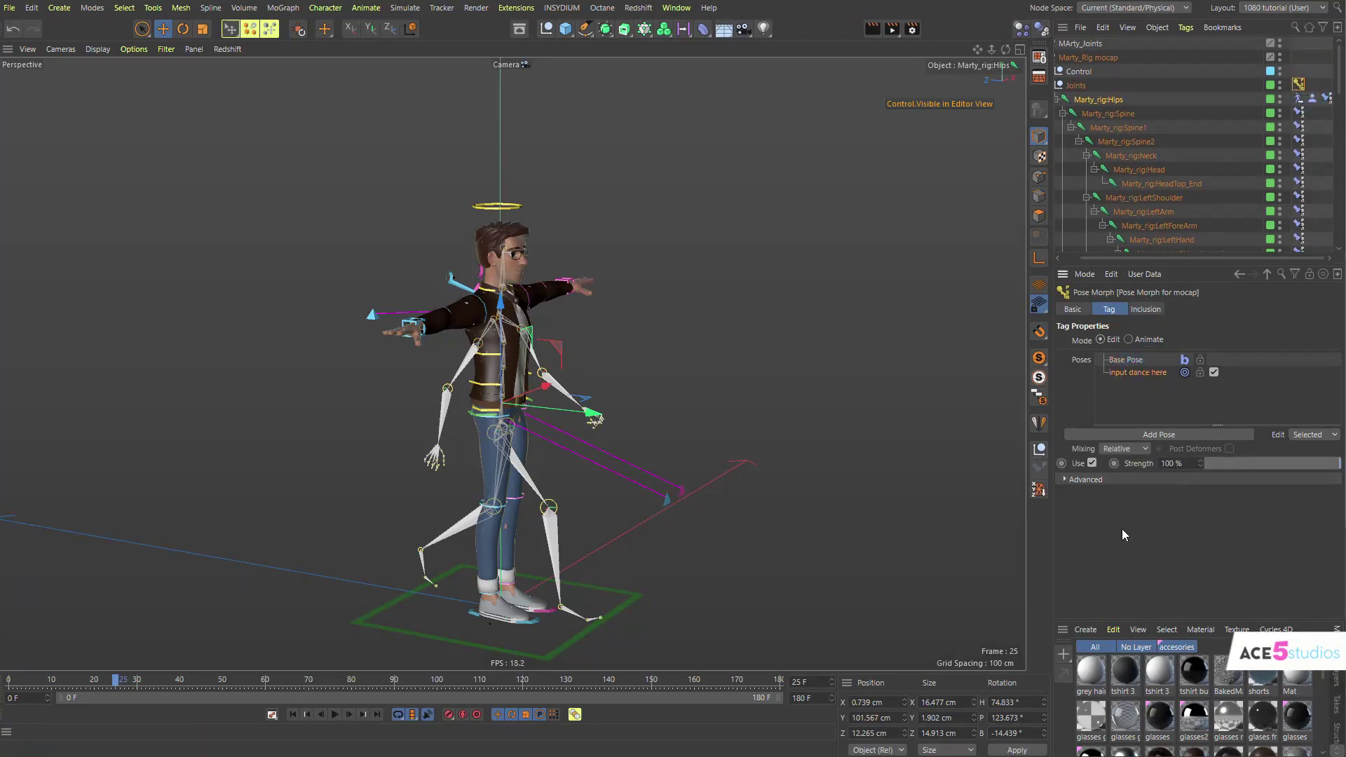
{"action": "left_click", "coordinate": [1094, 480]}
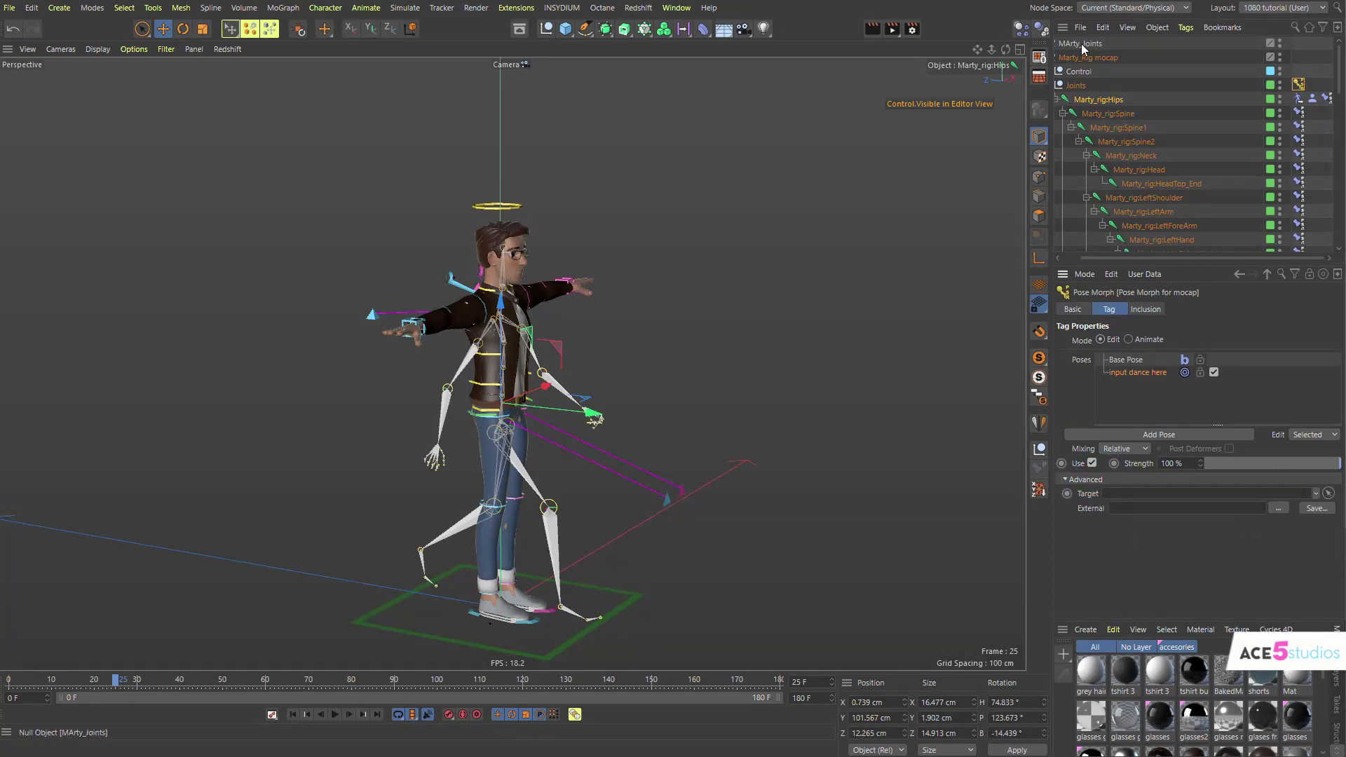
{"action": "left_click_drag", "start_coordinate": [1082, 43], "coordinate": [1126, 495]}
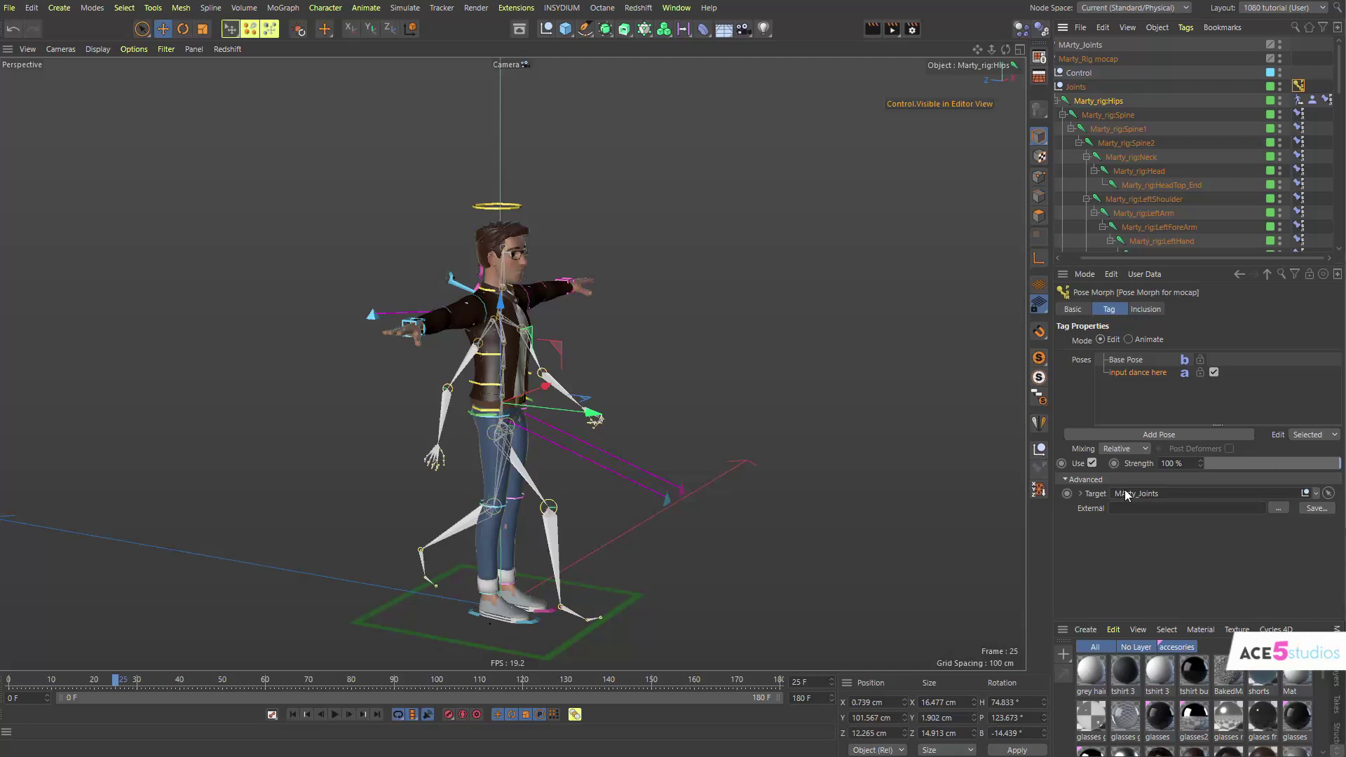
Enable the Pose Morph for mocap tag, scrub the rig's walk to frame 36 and return to the first frame.
{"action": "left_click", "coordinate": [1070, 310]}
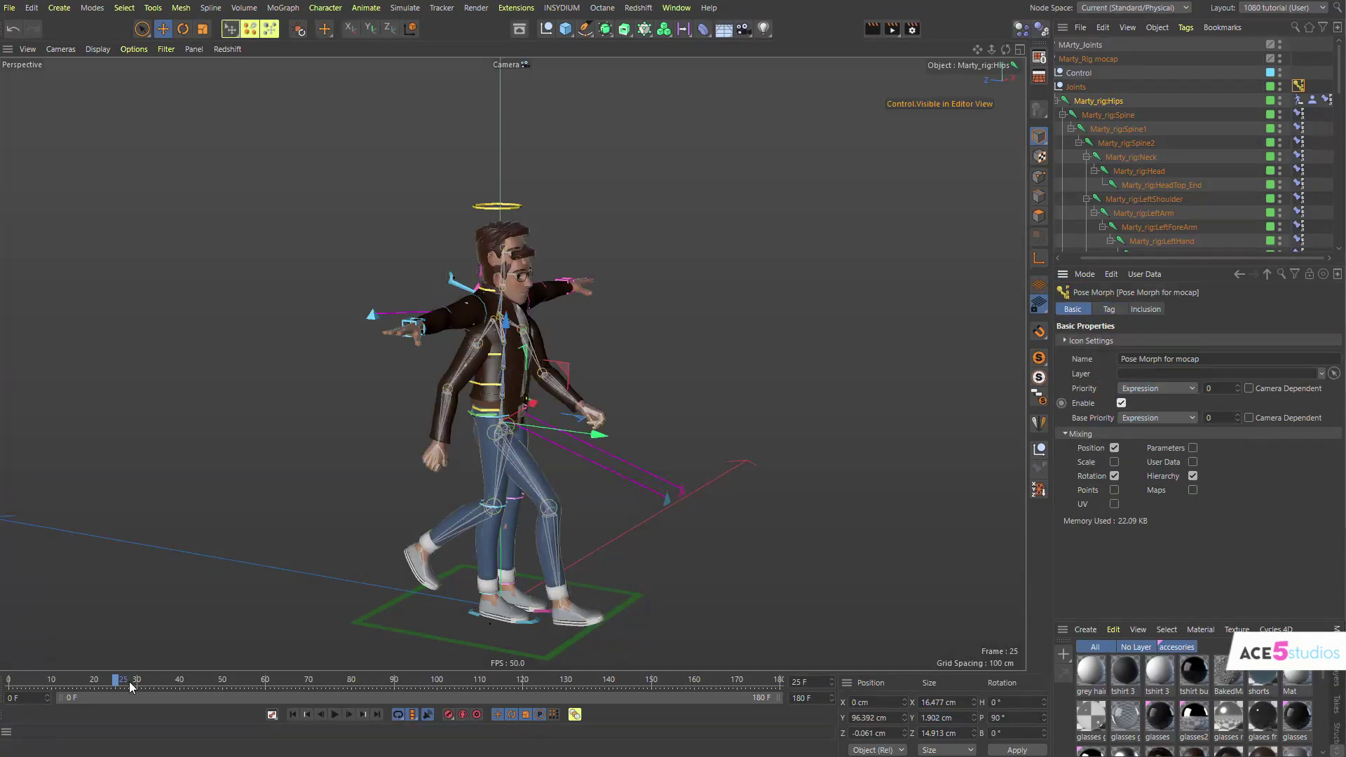
{"action": "left_click_drag", "start_coordinate": [129, 680], "coordinate": [166, 680]}
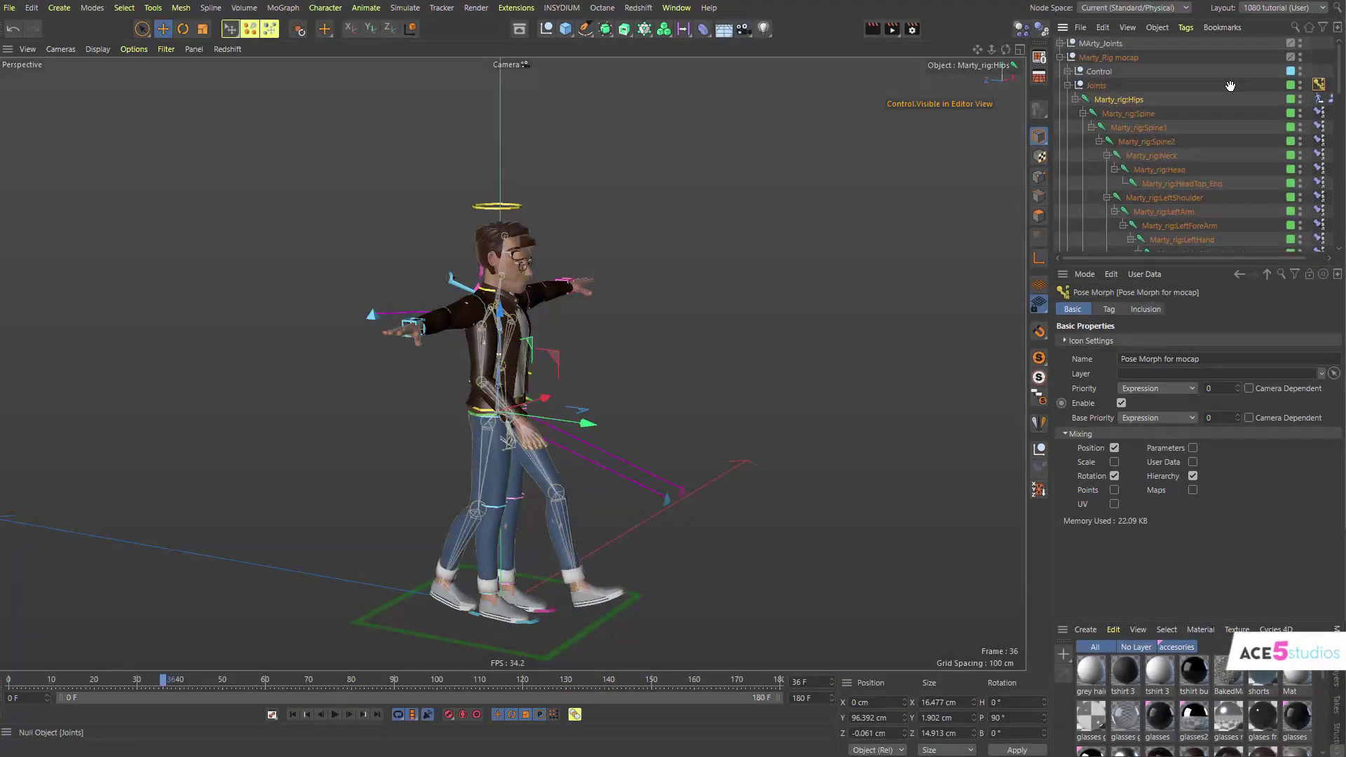
{"action": "left_click", "coordinate": [1062, 59]}
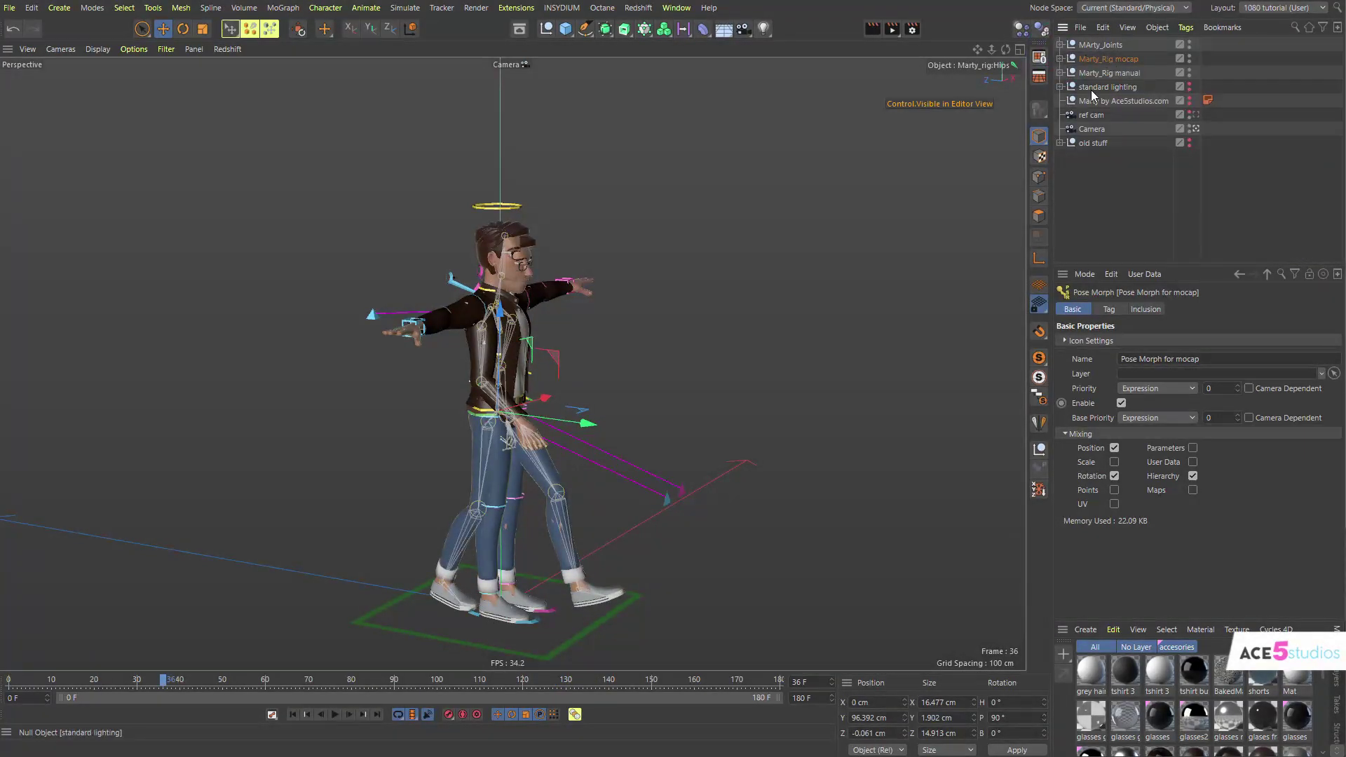
{"action": "left_click", "coordinate": [1152, 43]}
{"action": "left_click_drag", "start_coordinate": [168, 678], "coordinate": [6, 691]}
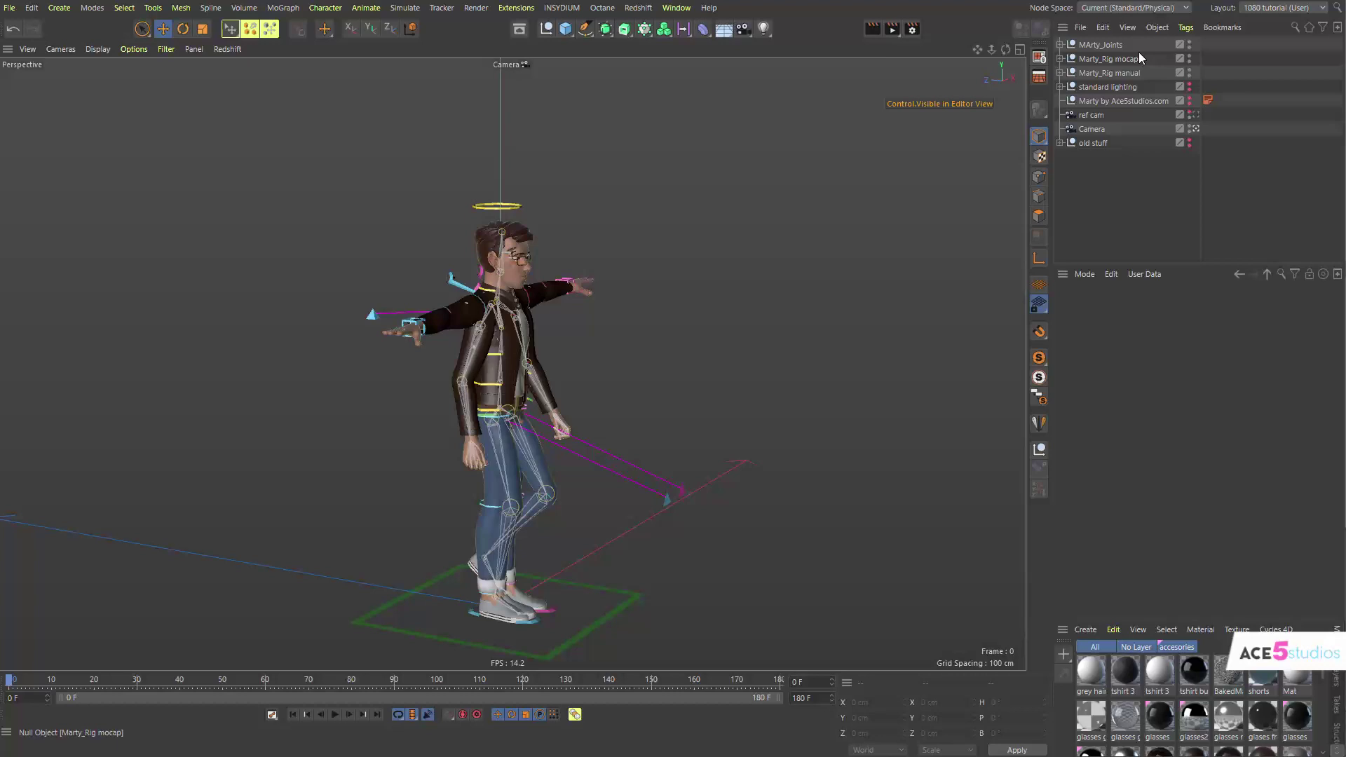
Group MArty_Joints, Marty_Rig mocap and Marty_Rig manual under one null and hide Marty_Rig manual in the viewport.
{"action": "left_click_drag", "start_coordinate": [1153, 40], "coordinate": [1092, 74]}
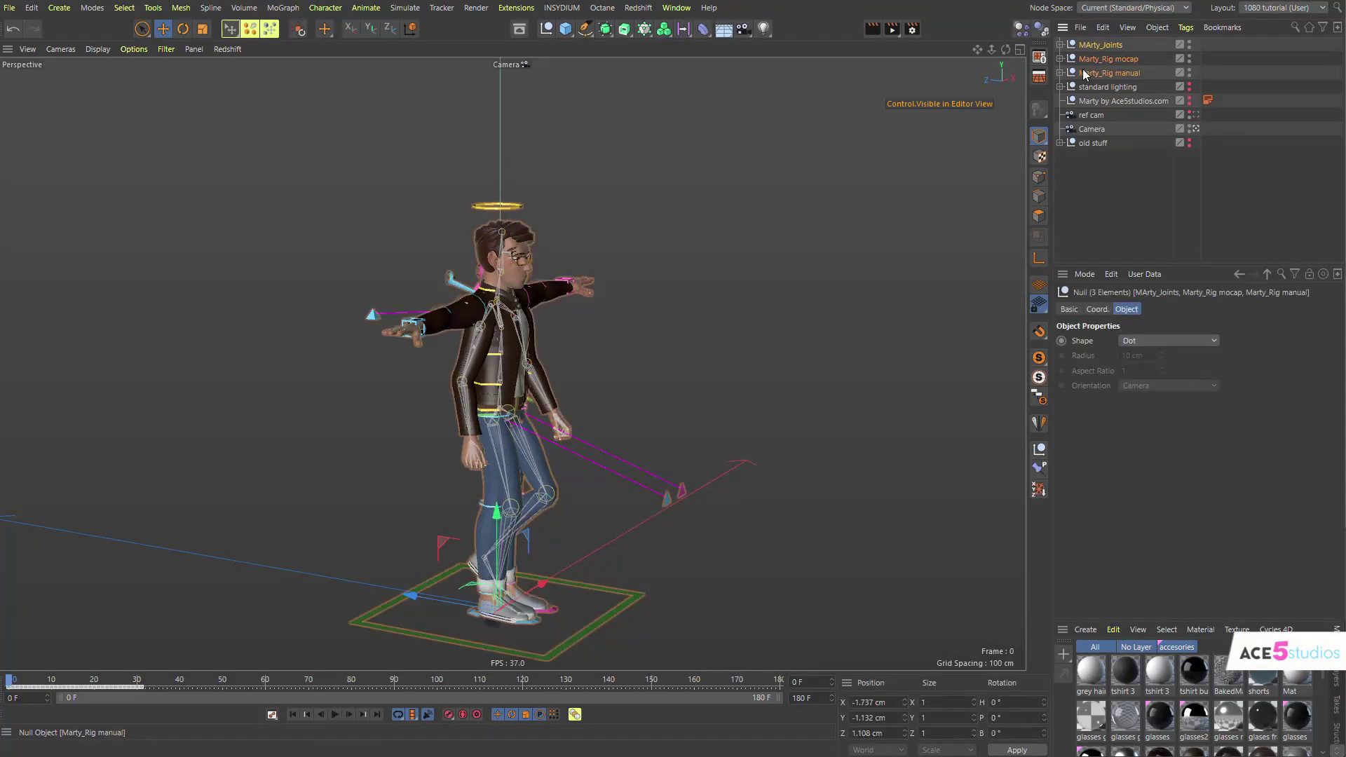
{"action": "key", "text": "alt+g"}
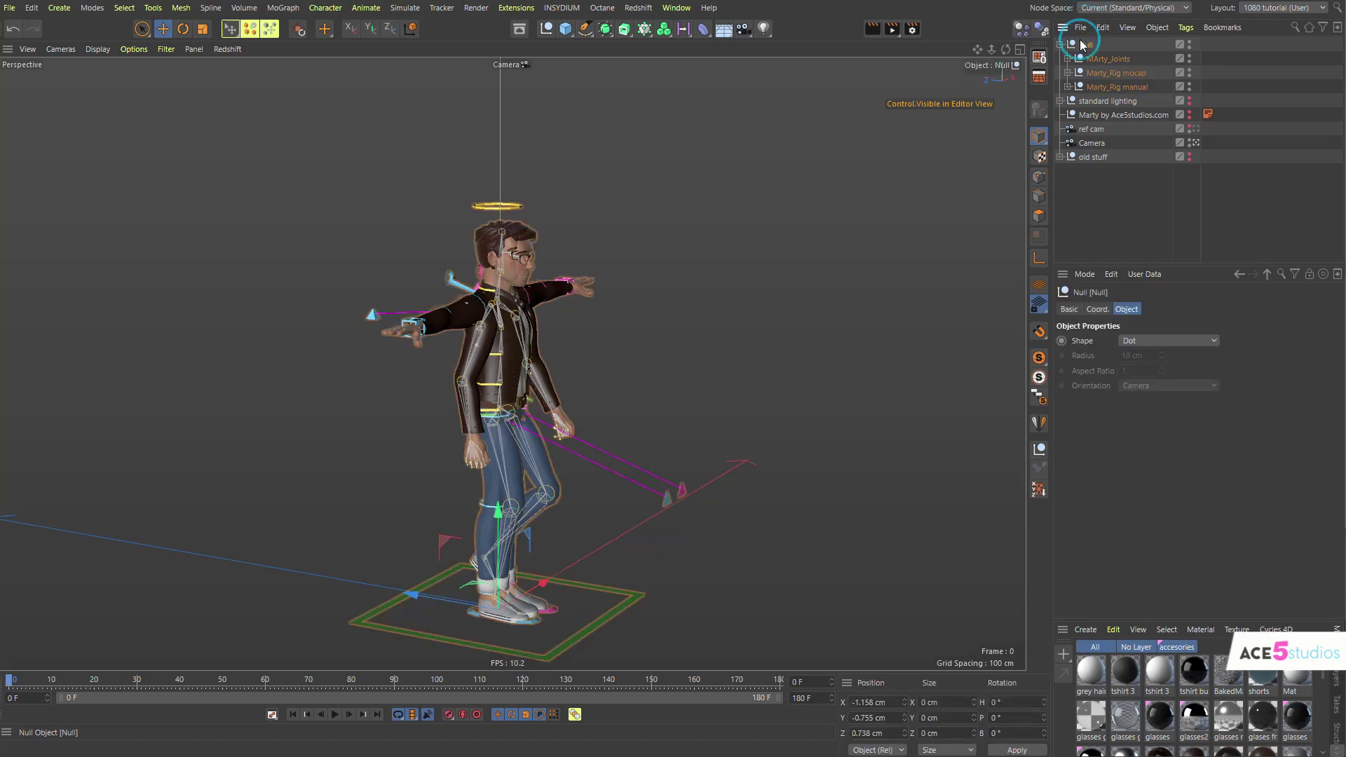
{"action": "left_click", "coordinate": [1130, 87]}
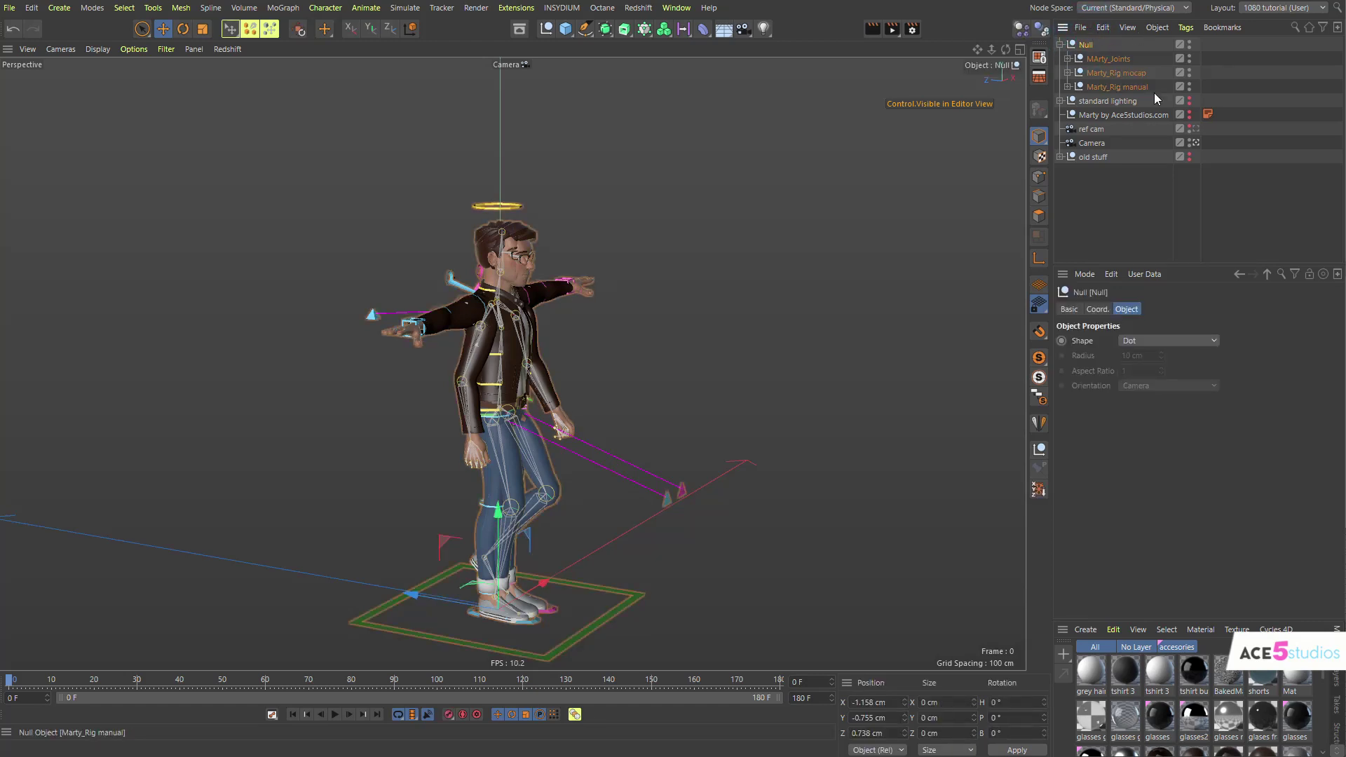
{"action": "left_click", "coordinate": [1189, 85]}
Try moving the parent null of the three rigs along its Z axis.
{"action": "left_click", "coordinate": [1140, 47]}
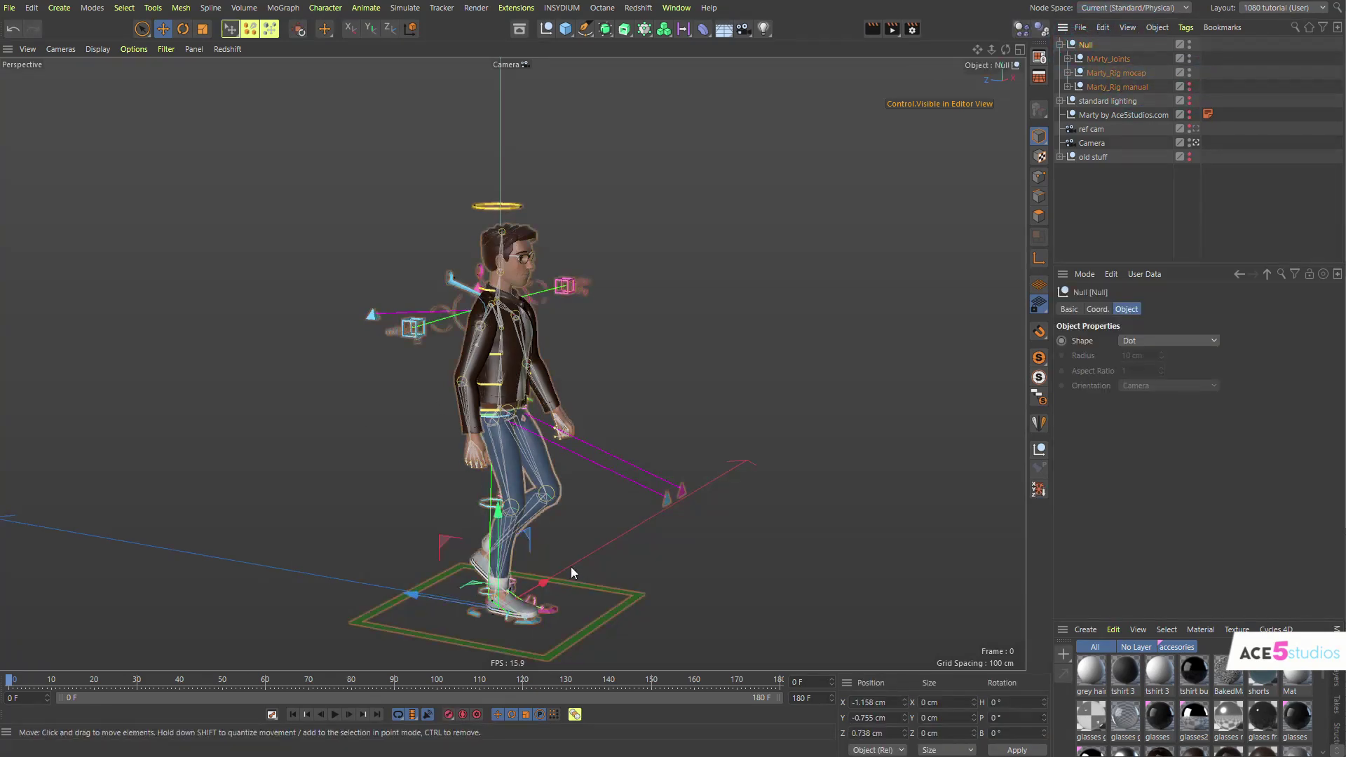
{"action": "middle_click_drag", "start_coordinate": [570, 567], "coordinate": [509, 415], "text": "alt"}
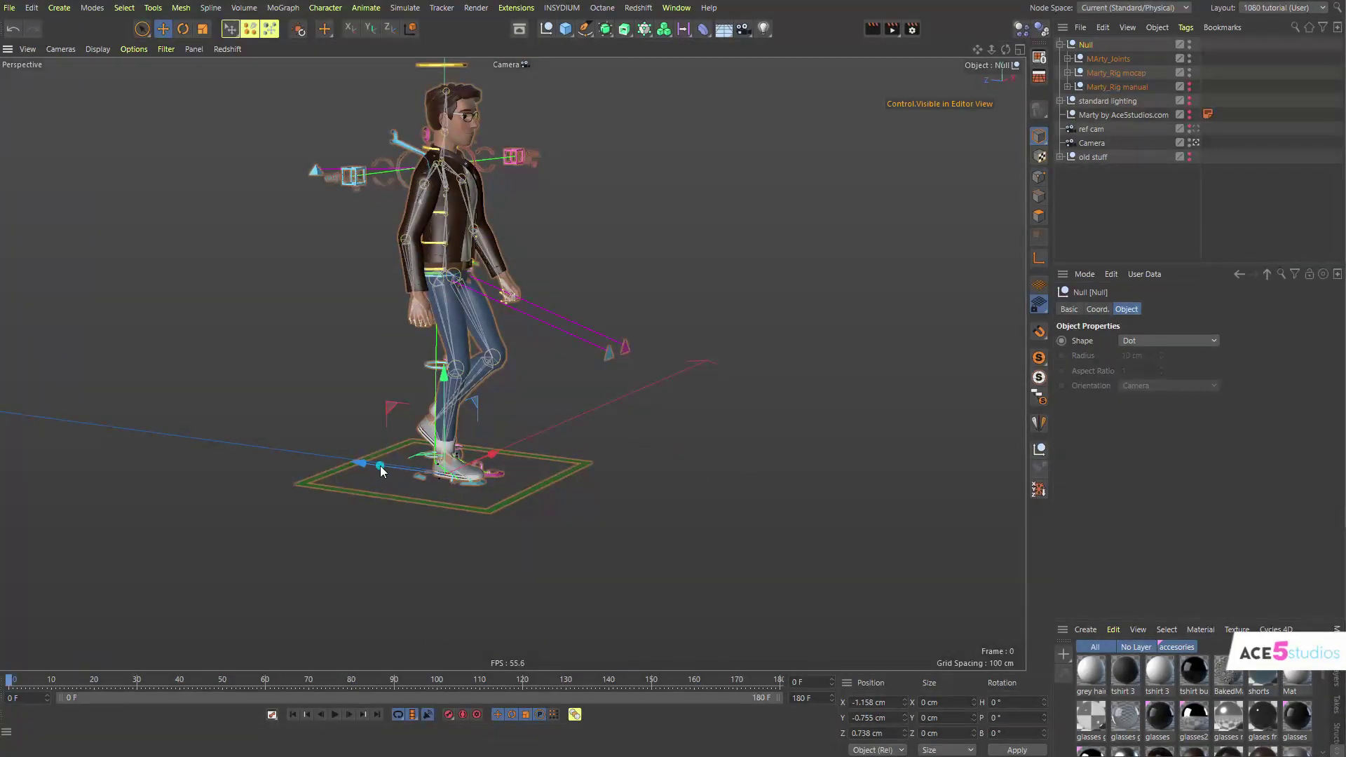
{"action": "mouse_move", "coordinate": [384, 470]}
{"action": "left_mouse_down"}
{"action": "mouse_move", "coordinate": [568, 497]}
{"action": "mouse_move", "coordinate": [390, 473]}
{"action": "left_mouse_up"}
Hide the Control null of Marty_Rig mocap in the viewport.
{"action": "left_click", "coordinate": [1119, 87]}
{"action": "left_click", "coordinate": [1097, 75]}
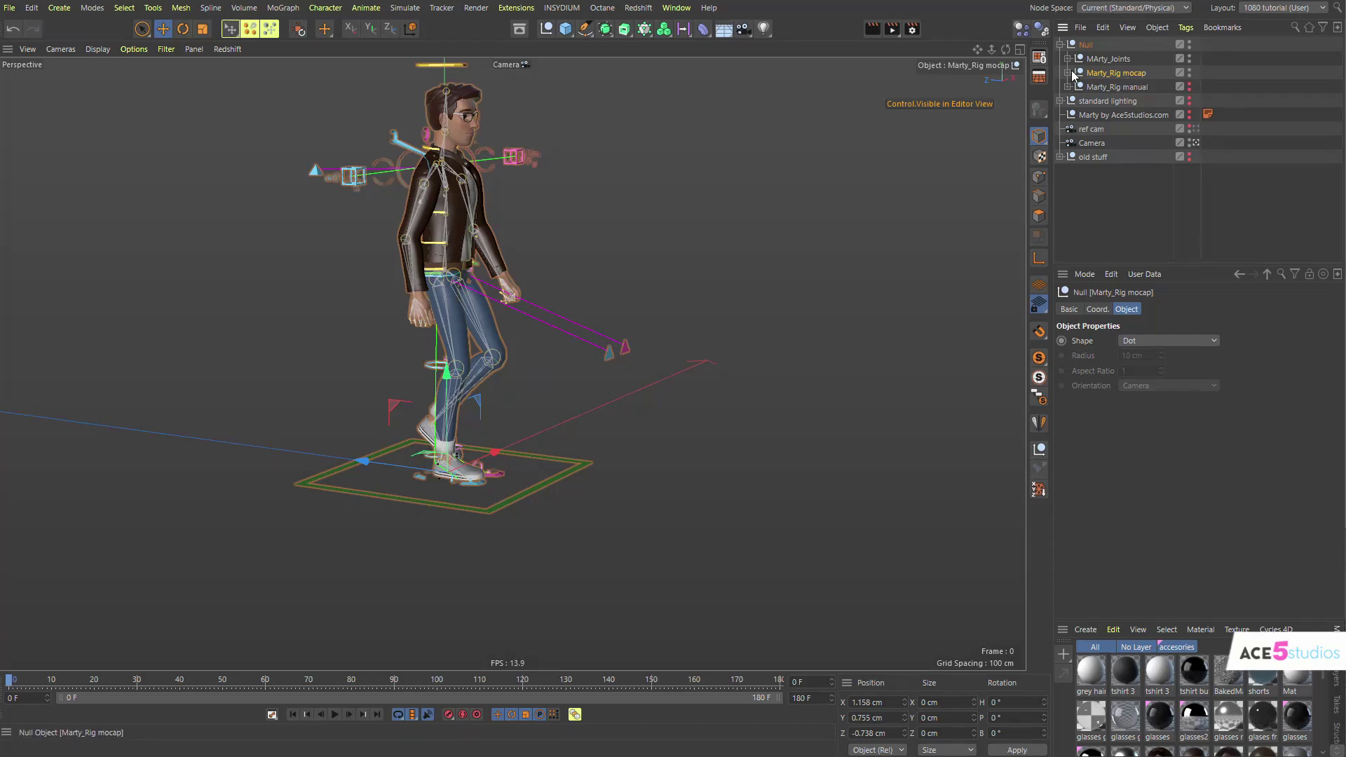
{"action": "left_click", "coordinate": [1068, 73]}
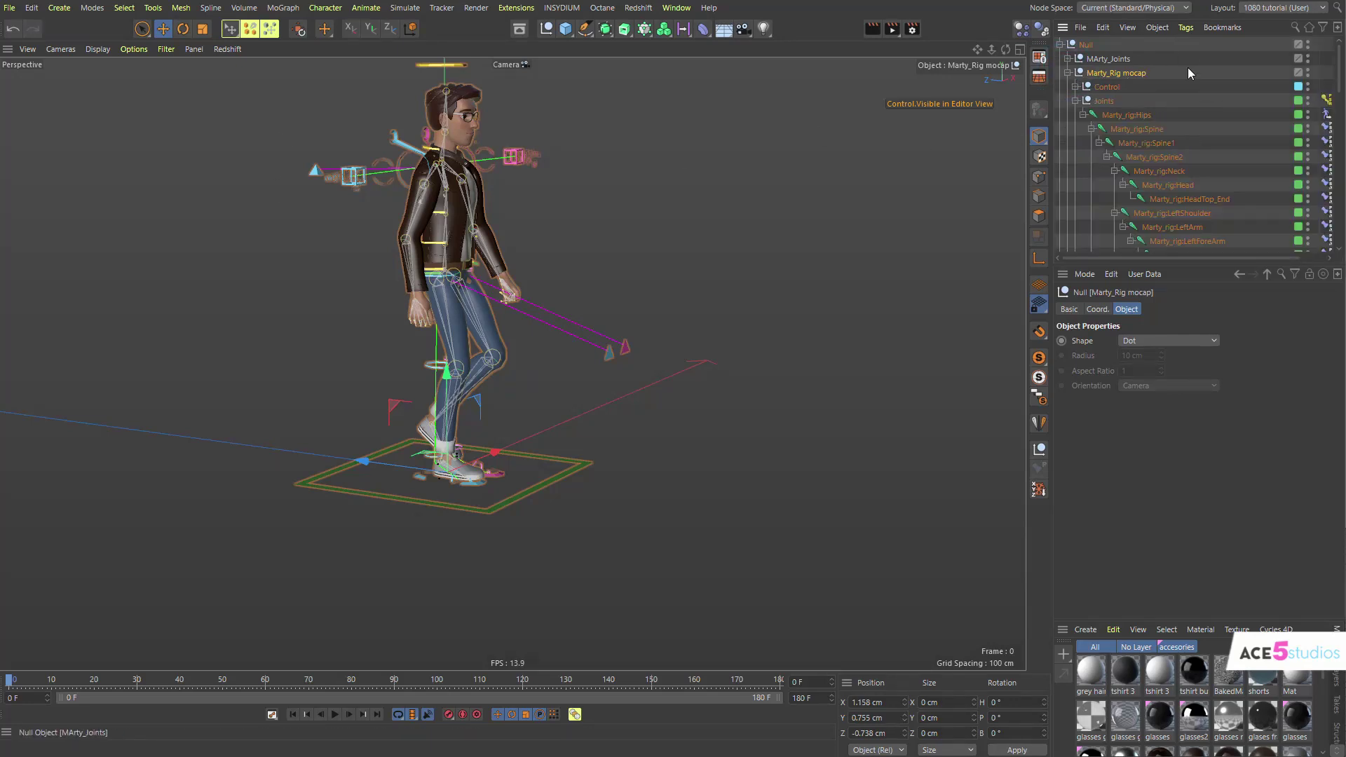
{"action": "left_click", "coordinate": [1132, 89]}
{"action": "left_click", "coordinate": [1309, 84]}
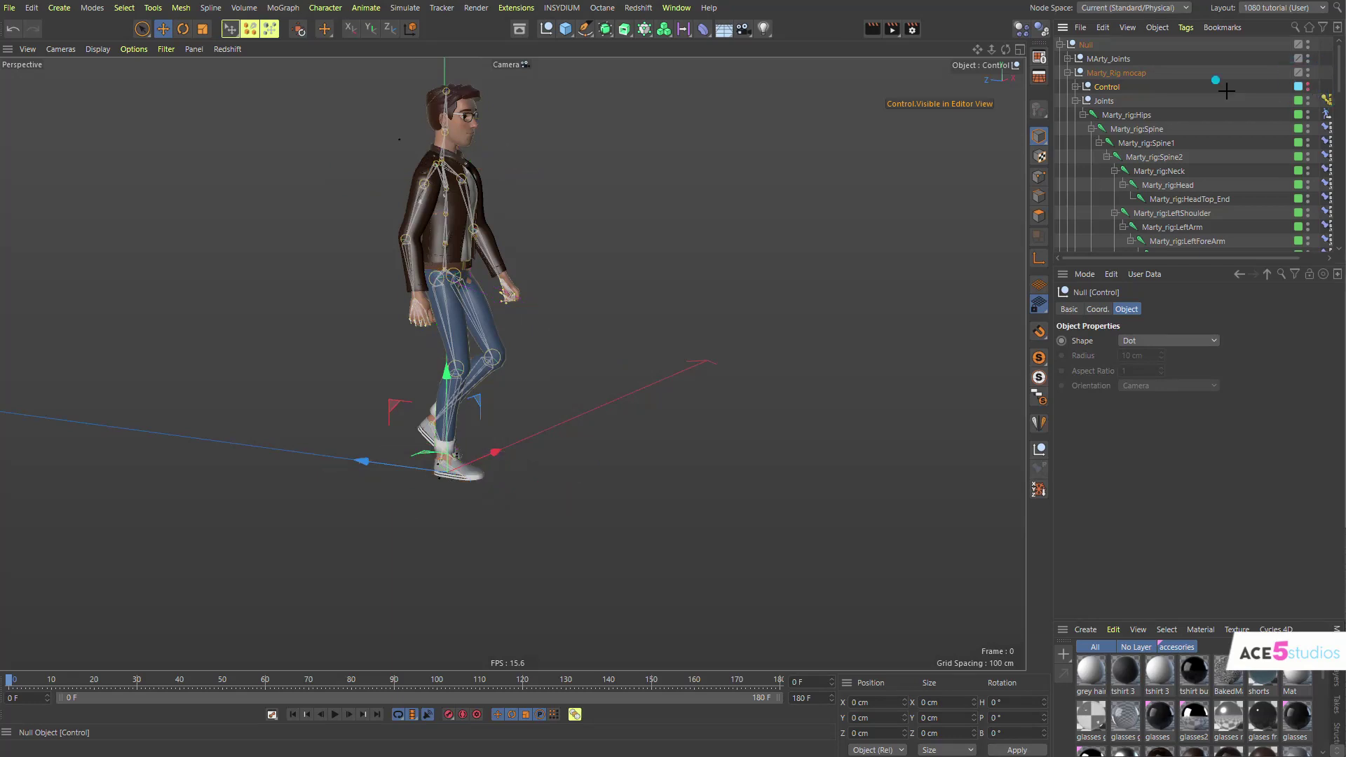
Collapse the Joints hierarchy and rename the parent null of the three rigs as MArty move.
{"action": "left_click", "coordinate": [1076, 101]}
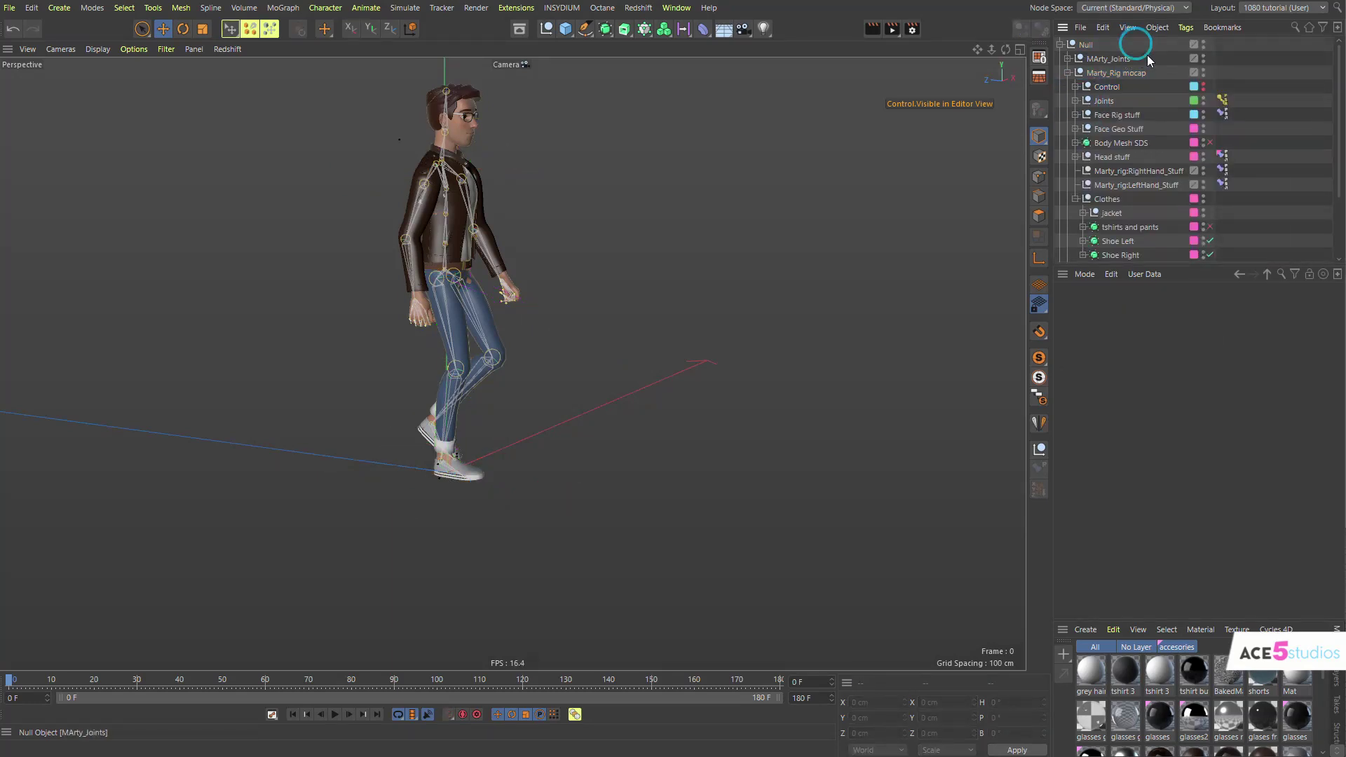
{"action": "double_click", "coordinate": [1086, 46]}
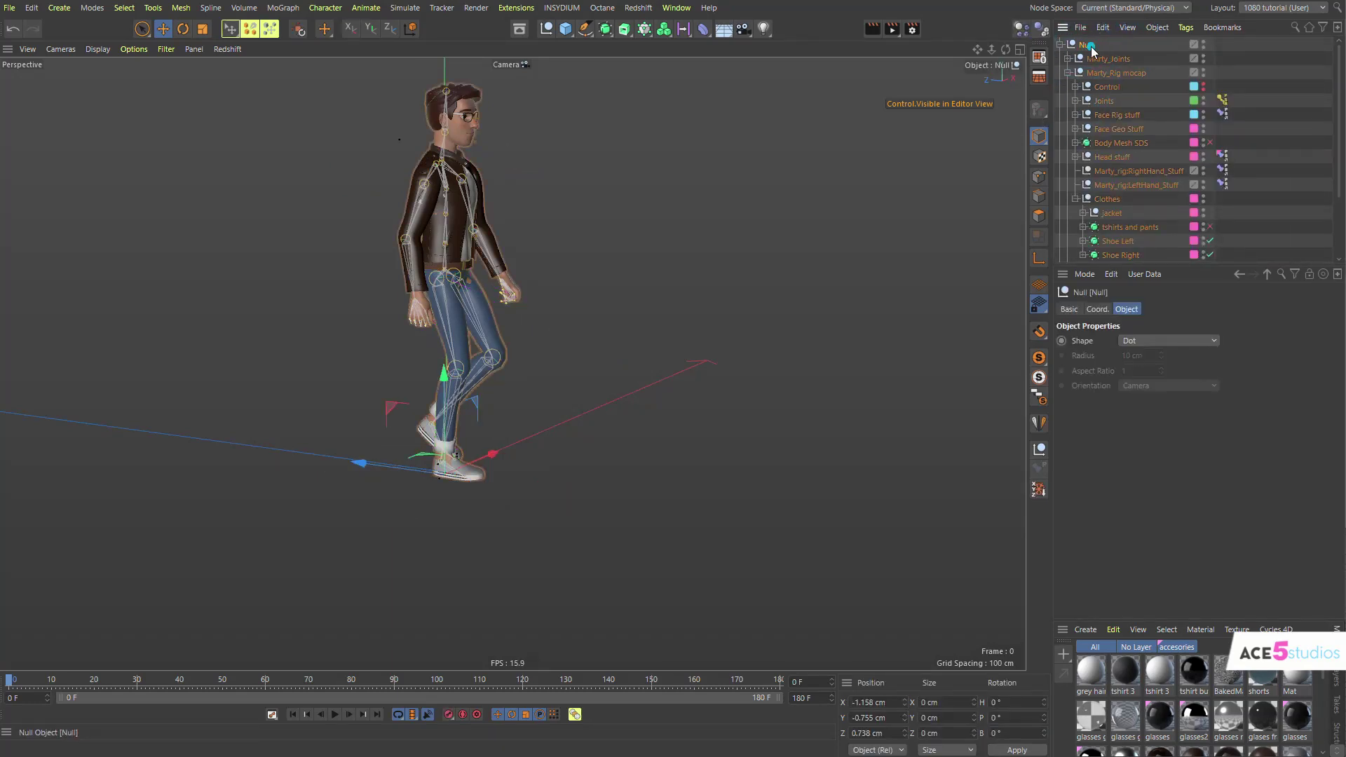
{"action": "type", "text": "MArty mo"}
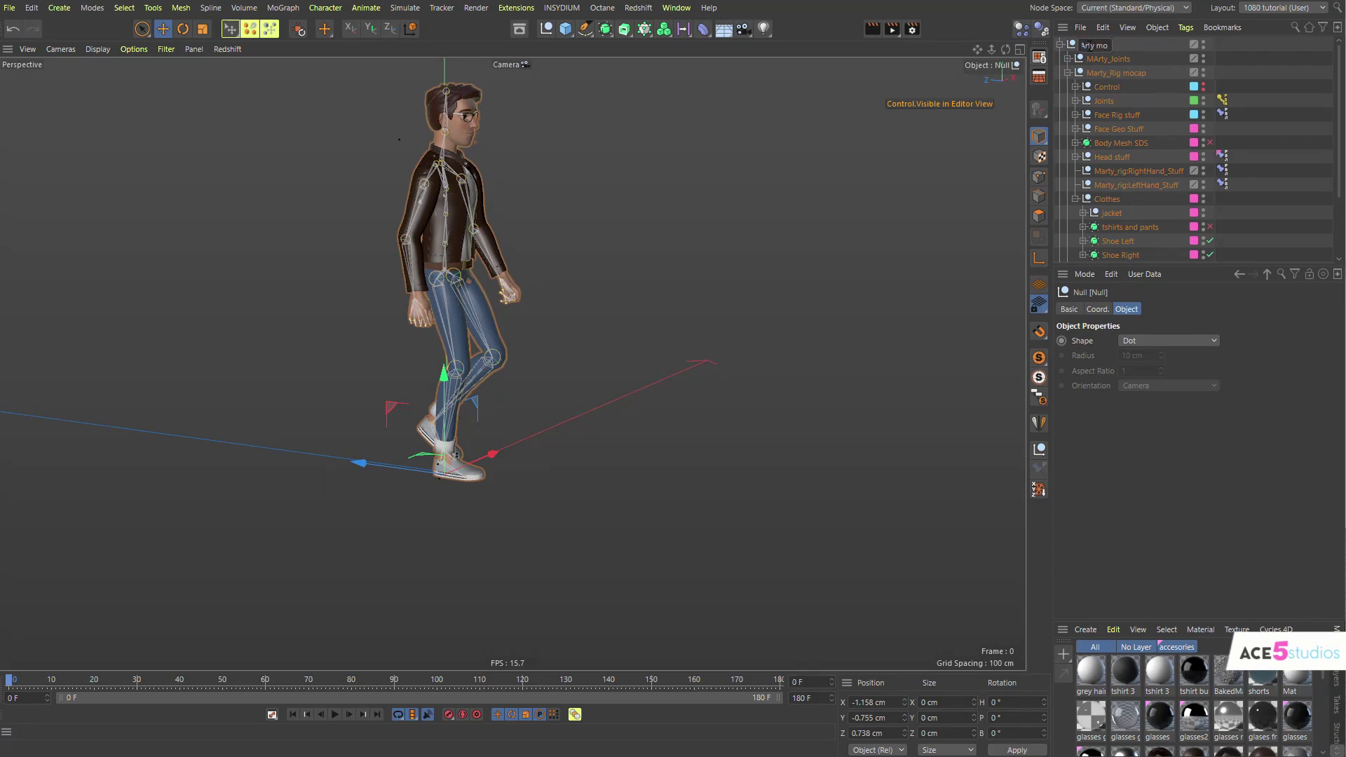
{"action": "type", "text": "ve"}
{"action": "key", "text": "Return"}
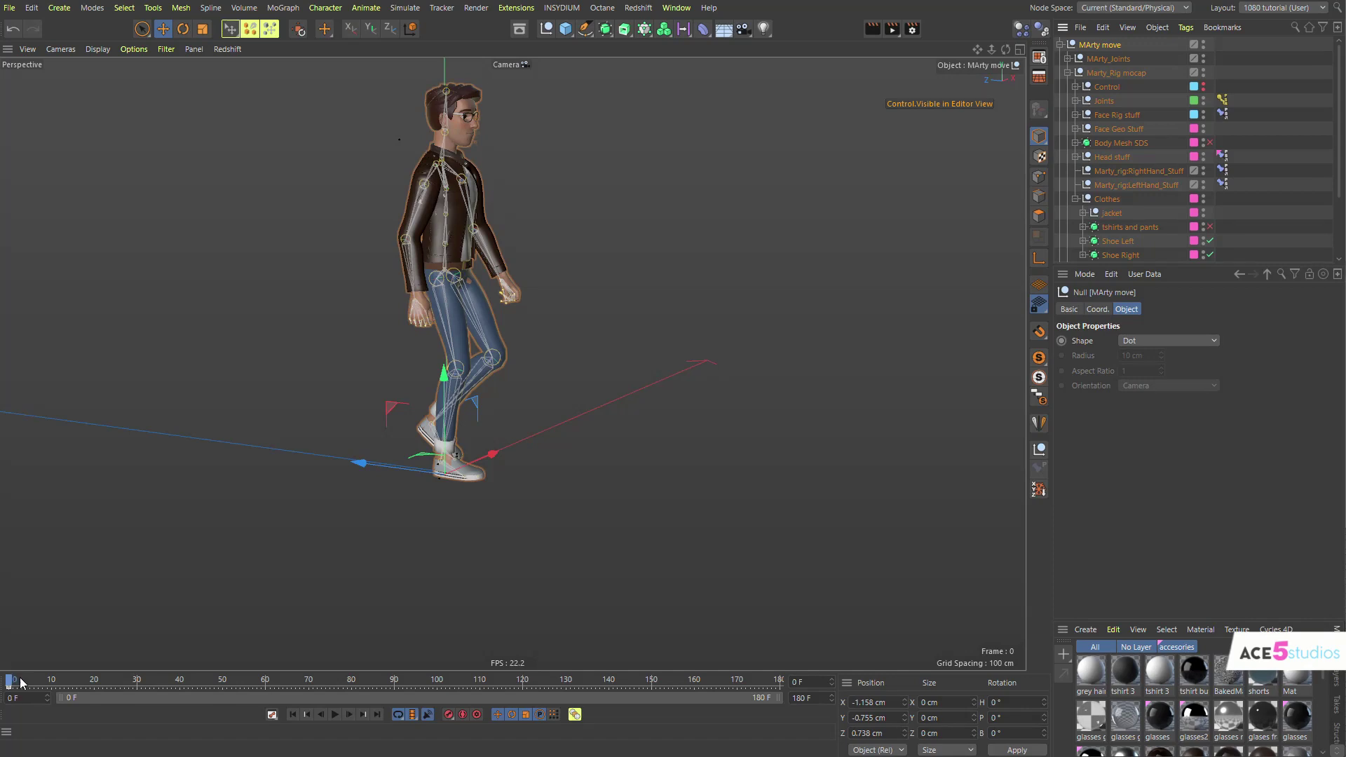
Keyframe MArty move at frame 0 and, moved forward to Z about -147.8 cm, at frame 50, checking the walk in between.
{"action": "left_click_drag", "start_coordinate": [21, 682], "coordinate": [224, 689]}
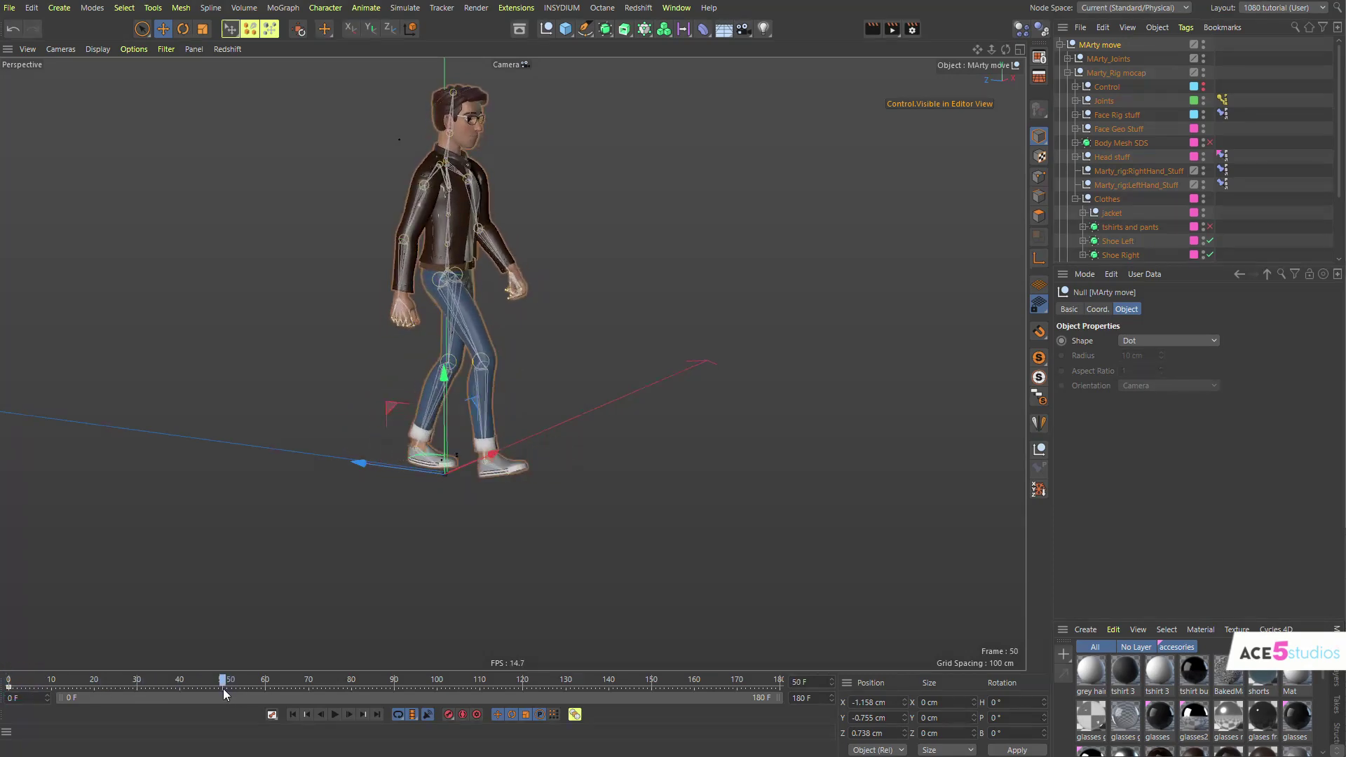
{"action": "left_click_drag", "start_coordinate": [400, 468], "coordinate": [684, 523]}
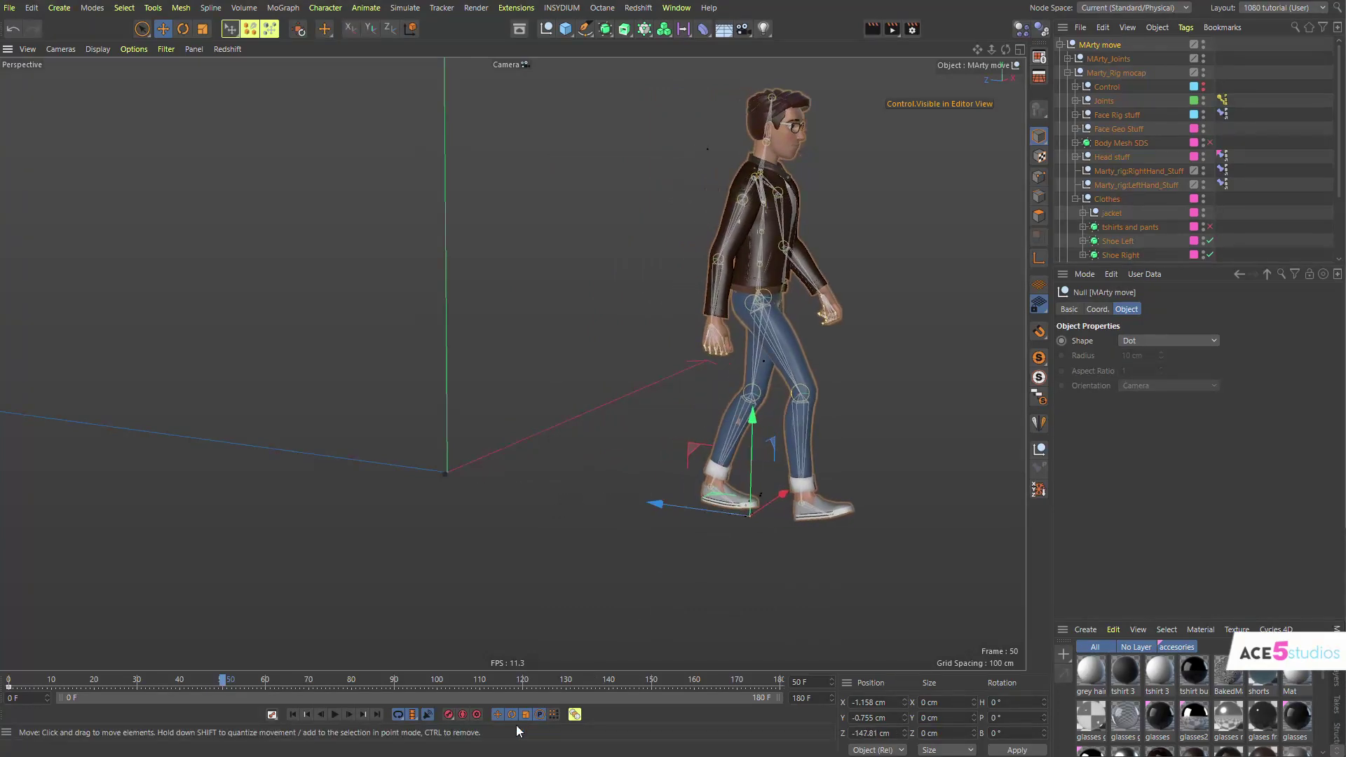
{"action": "left_click", "coordinate": [448, 715]}
{"action": "left_click_drag", "start_coordinate": [731, 479], "coordinate": [695, 519], "text": "alt"}
{"action": "left_click_drag", "start_coordinate": [221, 678], "coordinate": [117, 686]}
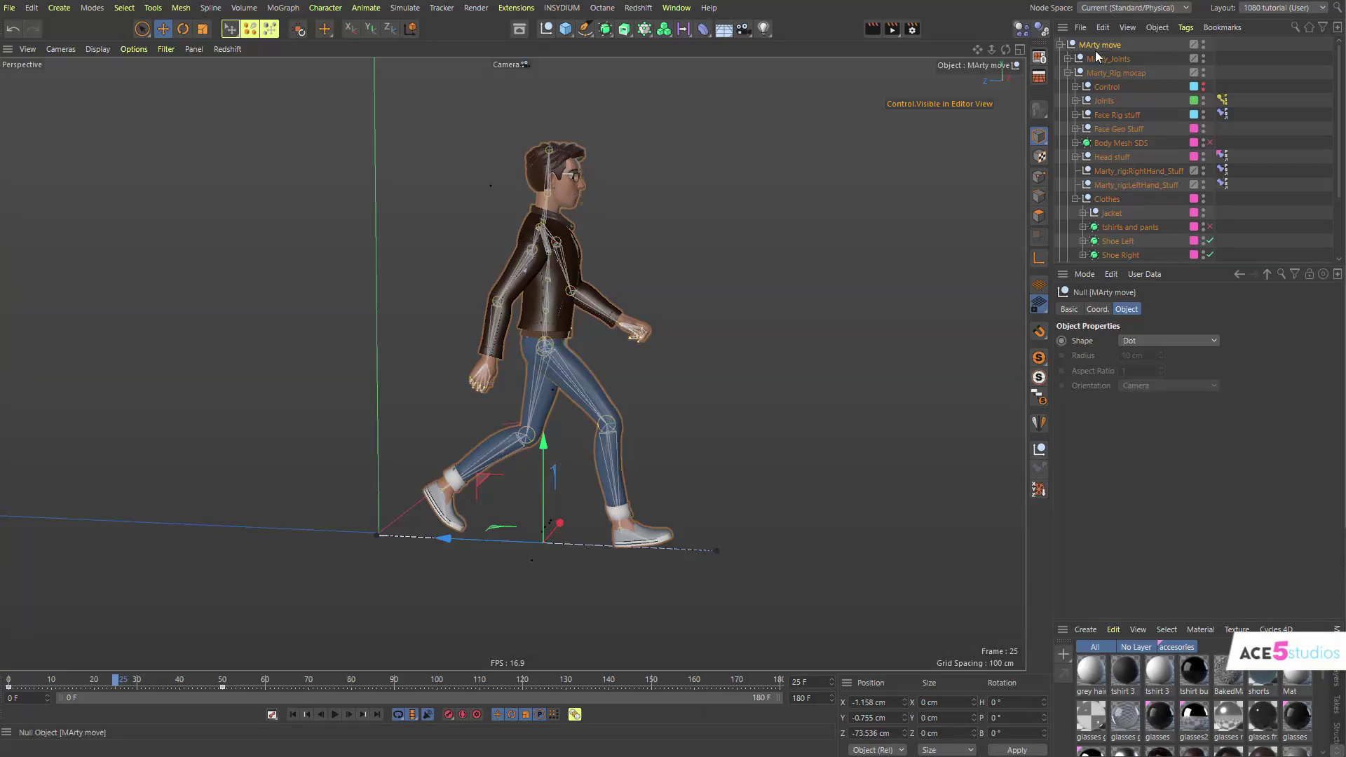
Retime the end position key of MArty move to frame 36, scrubbing the walk to judge the foot sliding.
{"action": "left_click_drag", "start_coordinate": [223, 686], "coordinate": [321, 685]}
{"action": "left_click_drag", "start_coordinate": [97, 678], "coordinate": [235, 690]}
{"action": "left_click_drag", "start_coordinate": [321, 686], "coordinate": [163, 690]}
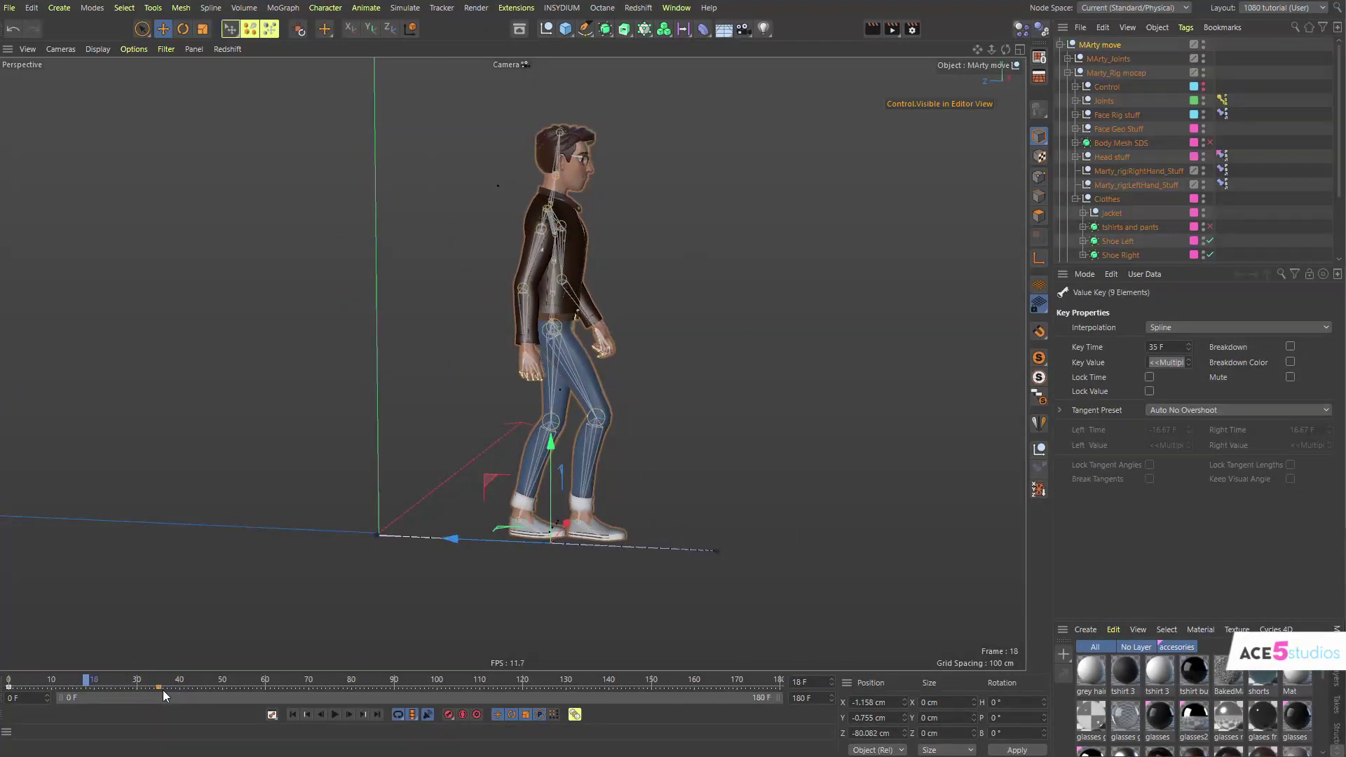
{"action": "left_click_drag", "start_coordinate": [81, 679], "coordinate": [163, 678]}
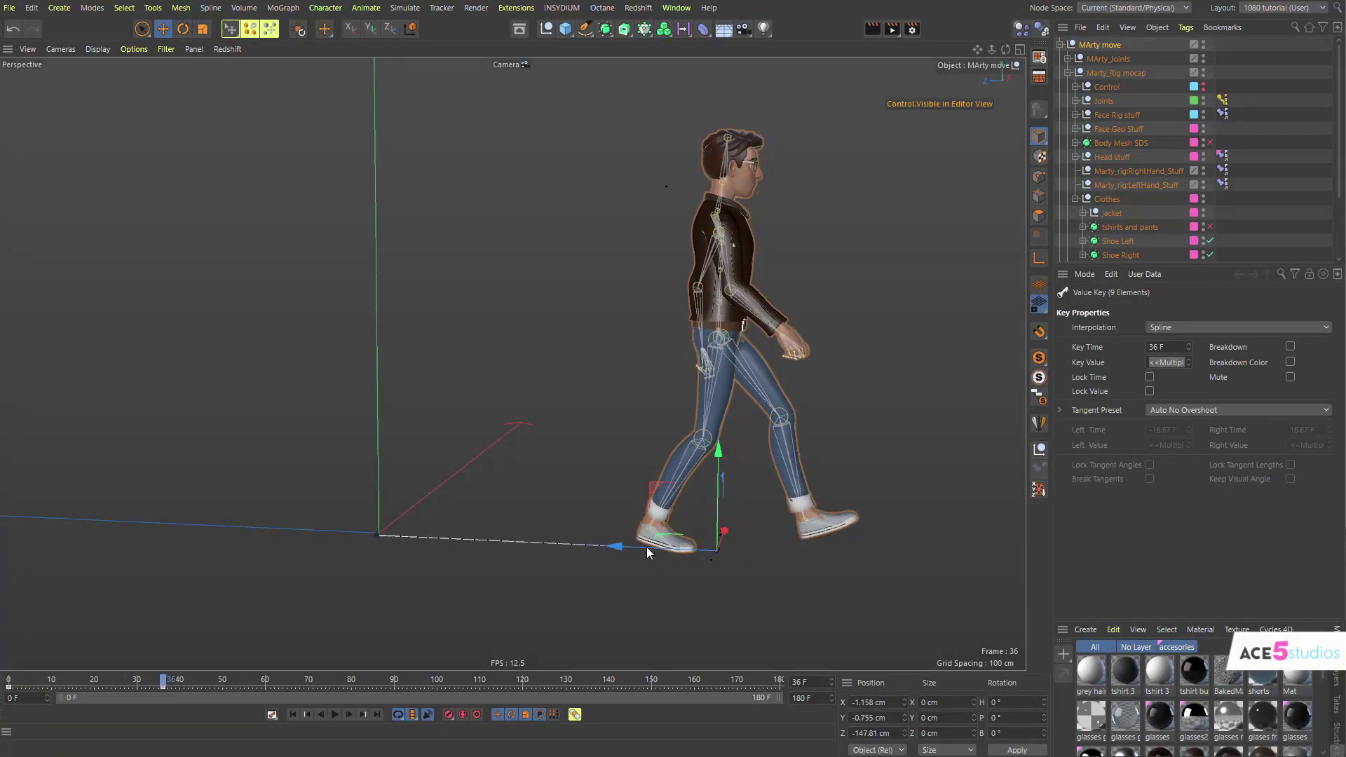
Re-key MArty move at frame 36 with Z about -241.8 cm and shift that key to frame 60, scrubbing to check.
{"action": "left_click_drag", "start_coordinate": [646, 547], "coordinate": [875, 556]}
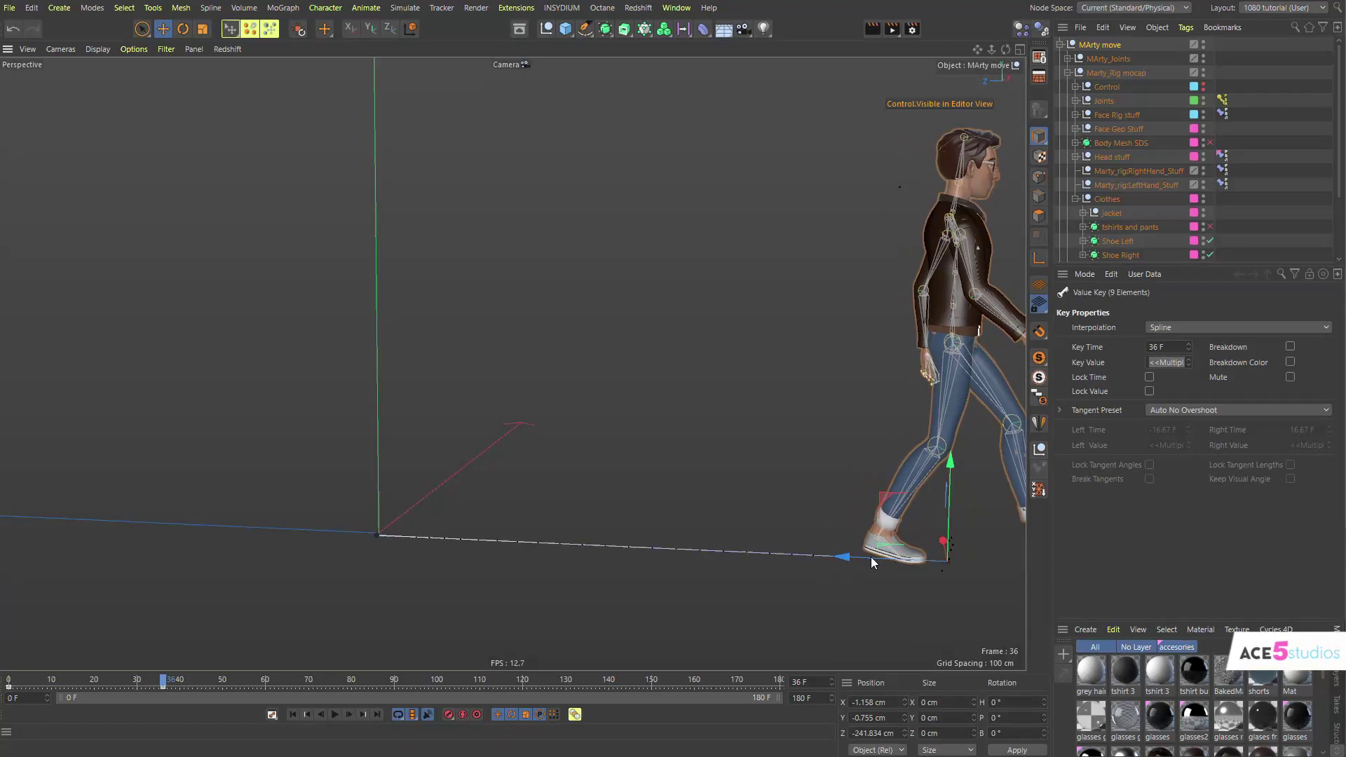
{"action": "middle_click_drag", "start_coordinate": [844, 485], "coordinate": [375, 471], "text": "alt"}
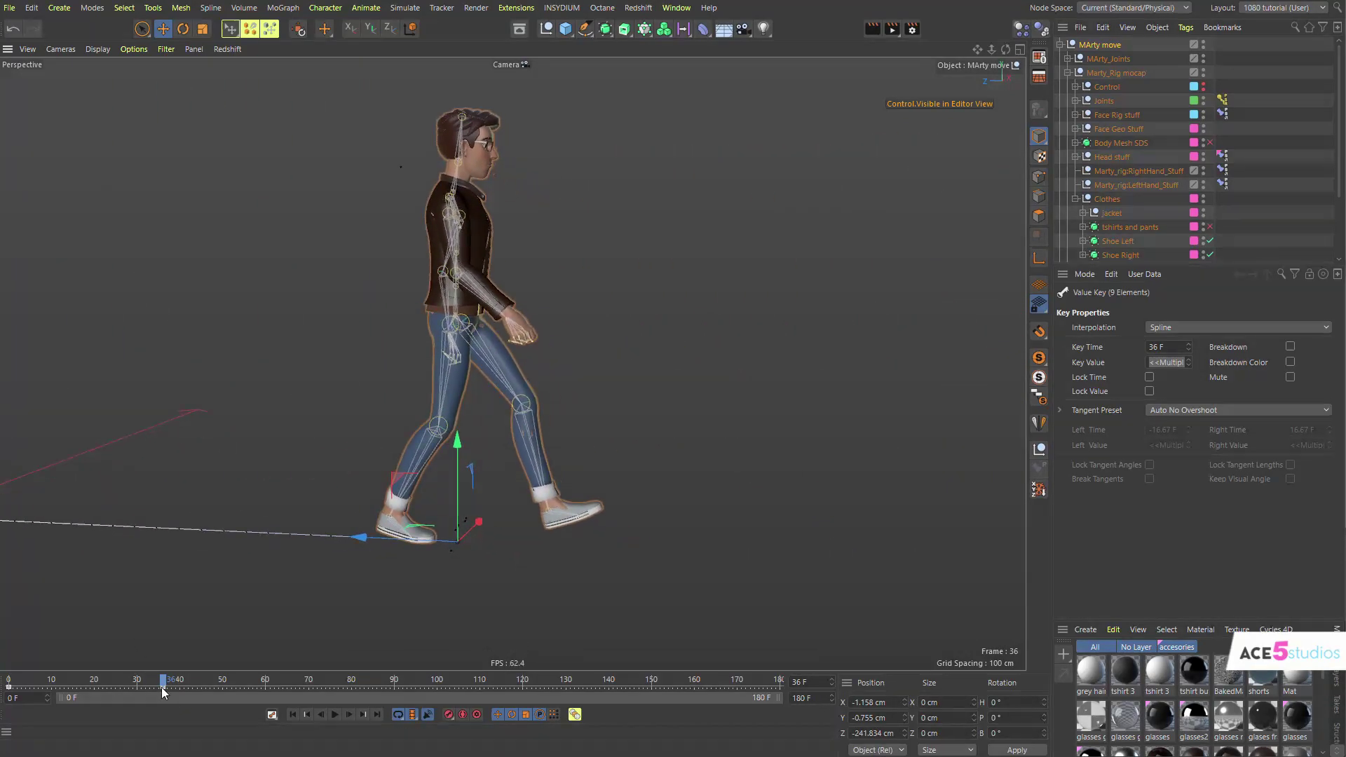
{"action": "left_click_drag", "start_coordinate": [161, 687], "coordinate": [263, 687]}
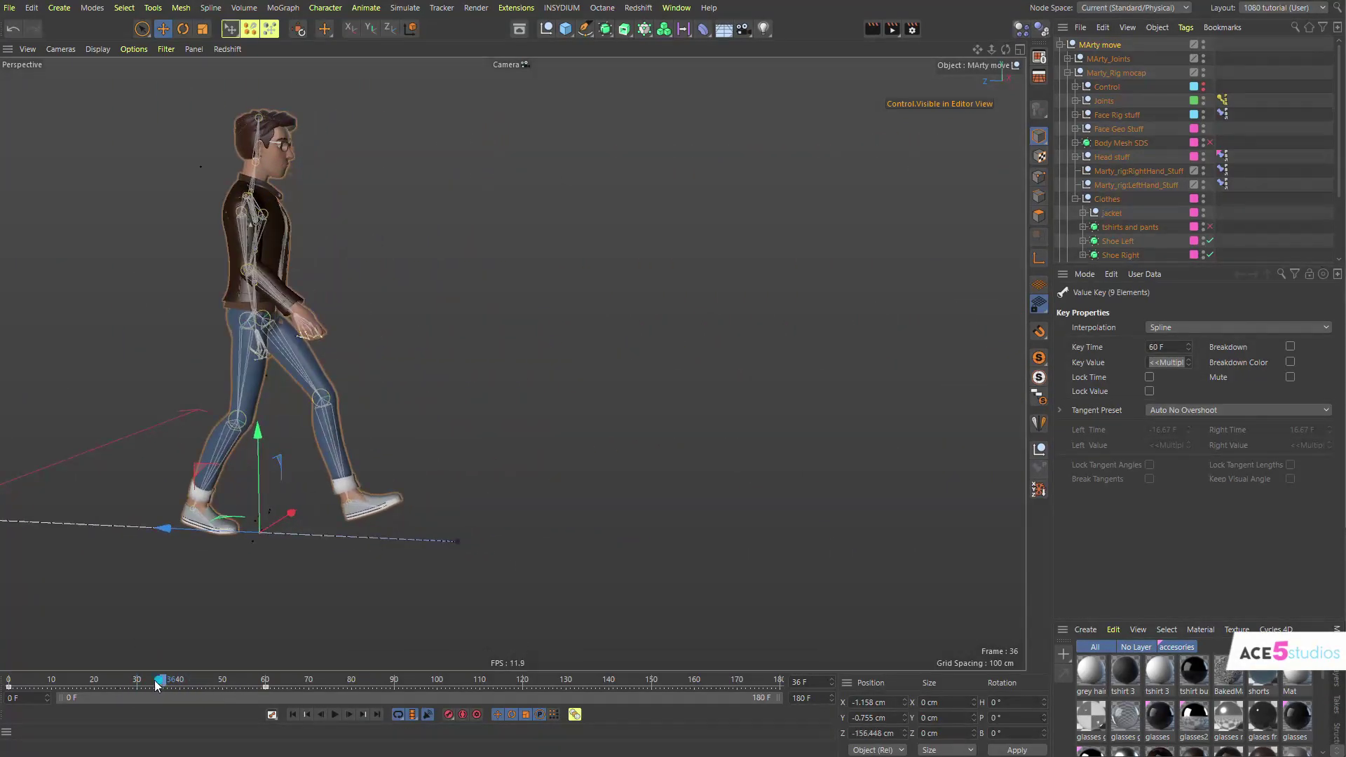
{"action": "left_click_drag", "start_coordinate": [155, 680], "coordinate": [172, 710]}
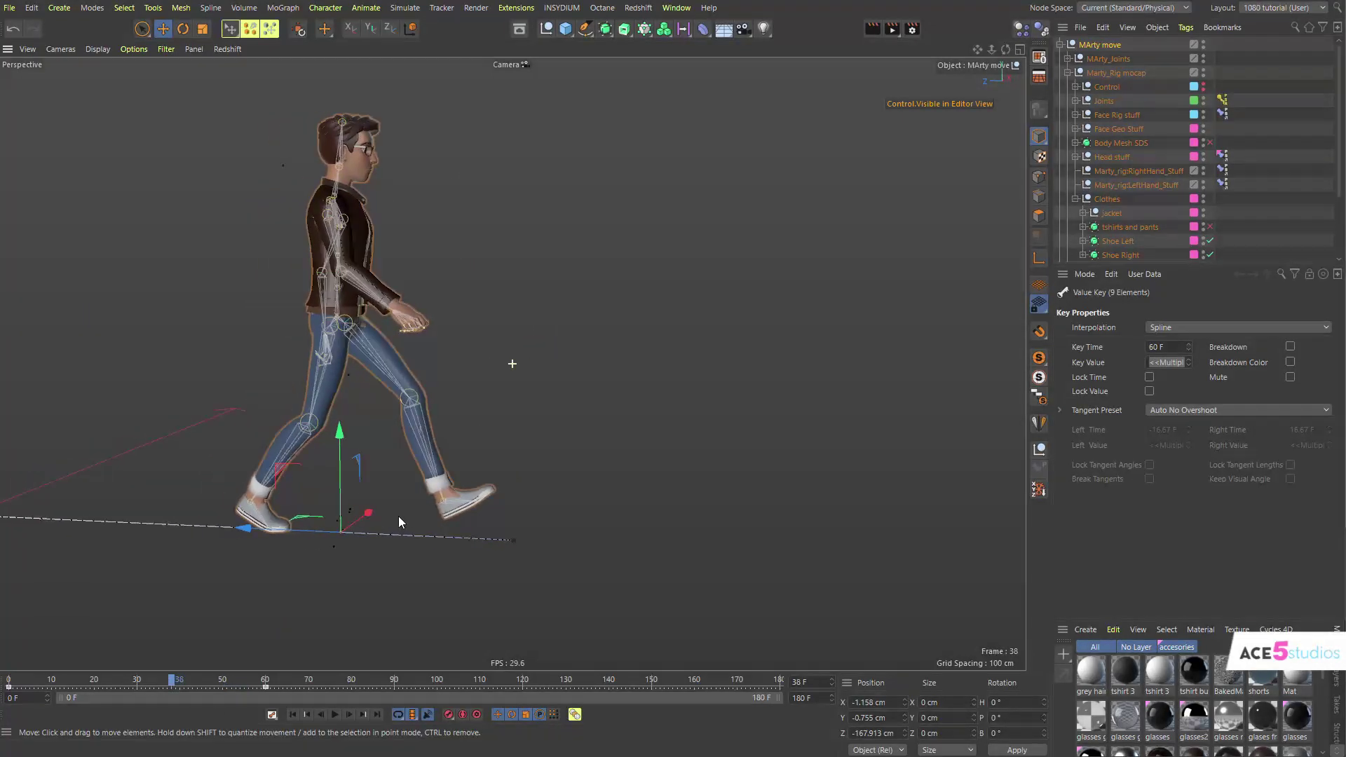
{"action": "middle_click_drag", "start_coordinate": [399, 518], "coordinate": [546, 496], "text": "alt"}
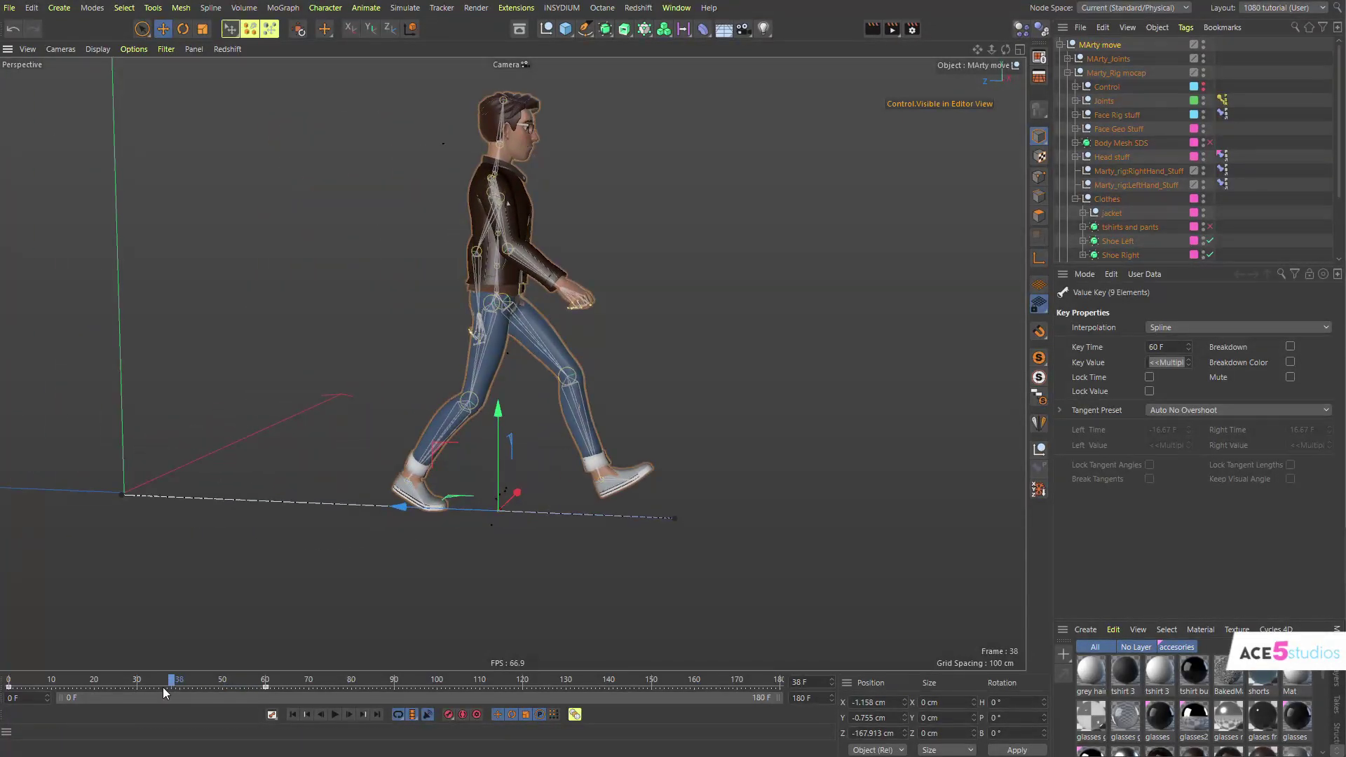
{"action": "left_click_drag", "start_coordinate": [176, 687], "coordinate": [203, 705]}
Open the animation timeline for MArty move in F-Curve mode and display its Position Z curve.
{"action": "left_click", "coordinate": [1104, 44]}
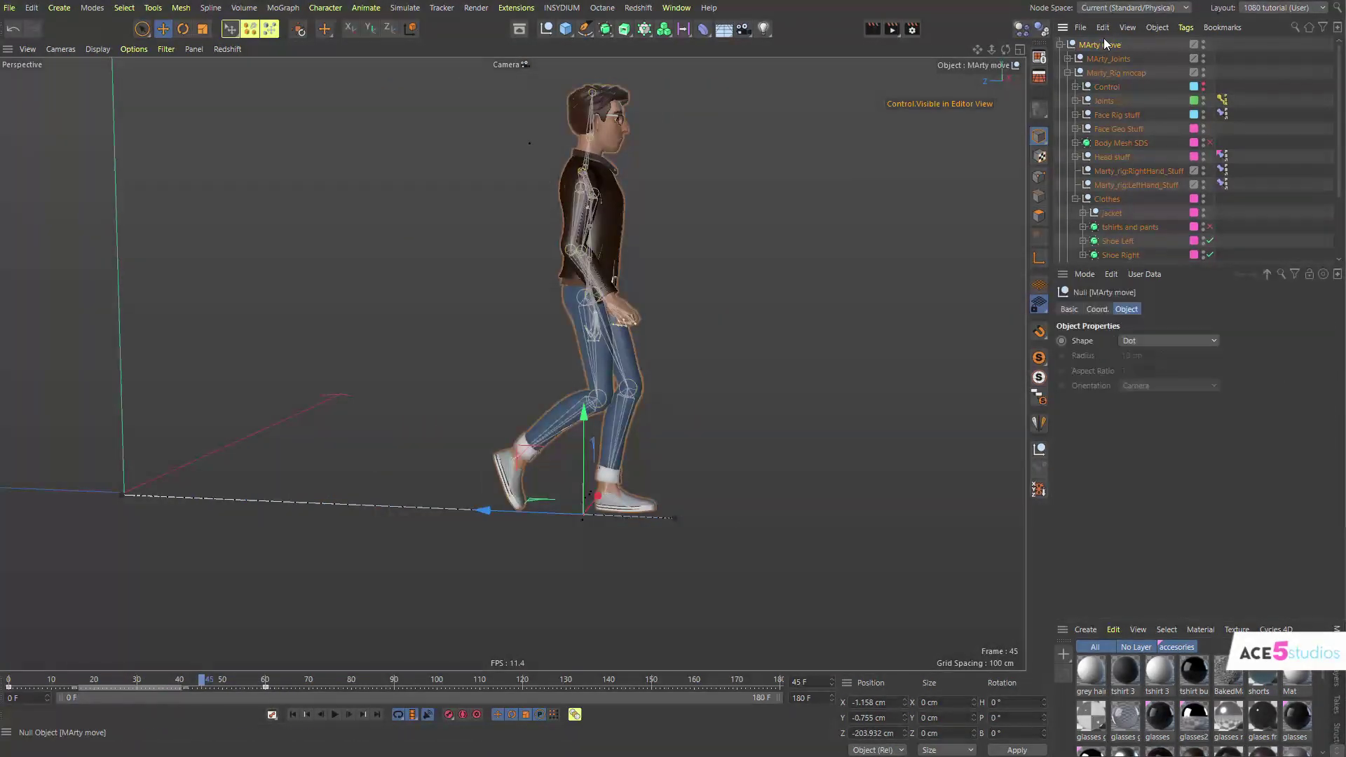
{"action": "key", "text": "shift+F3"}
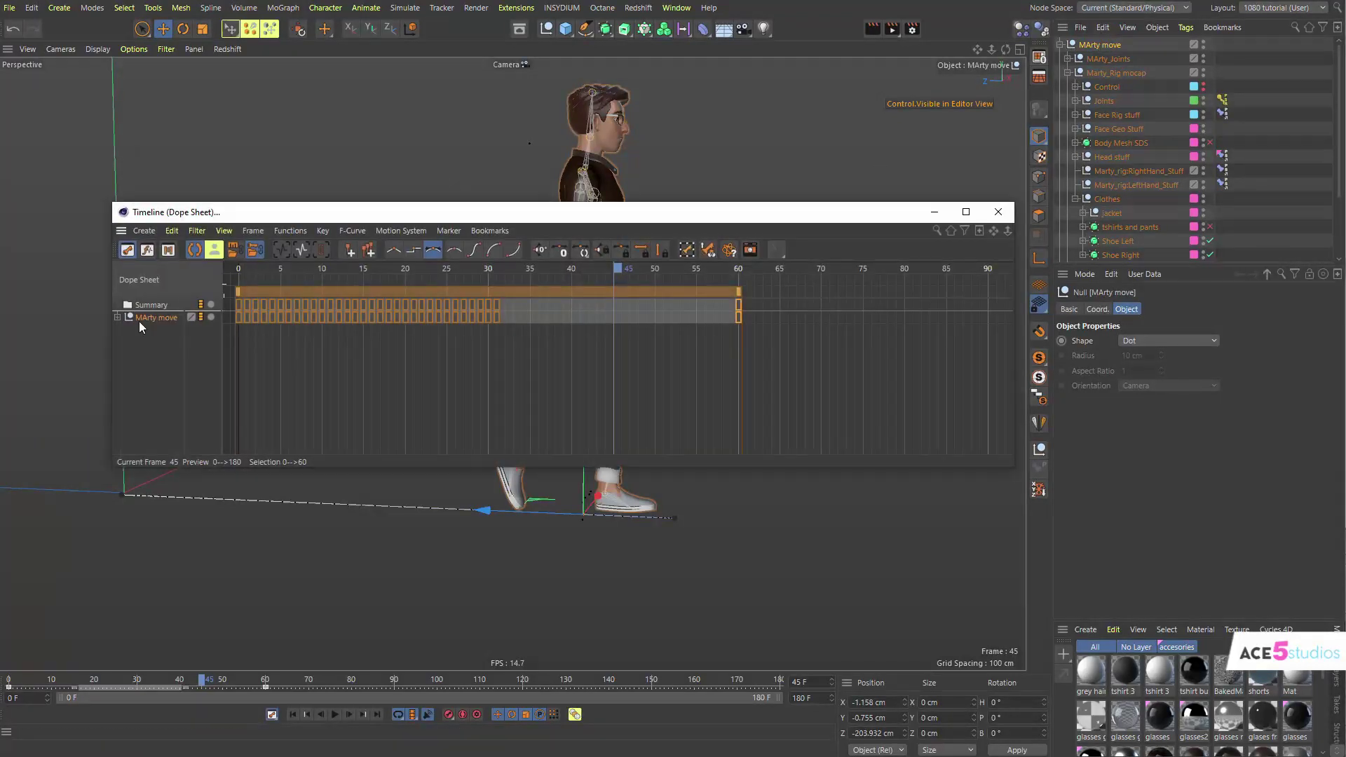
{"action": "left_click", "coordinate": [143, 320]}
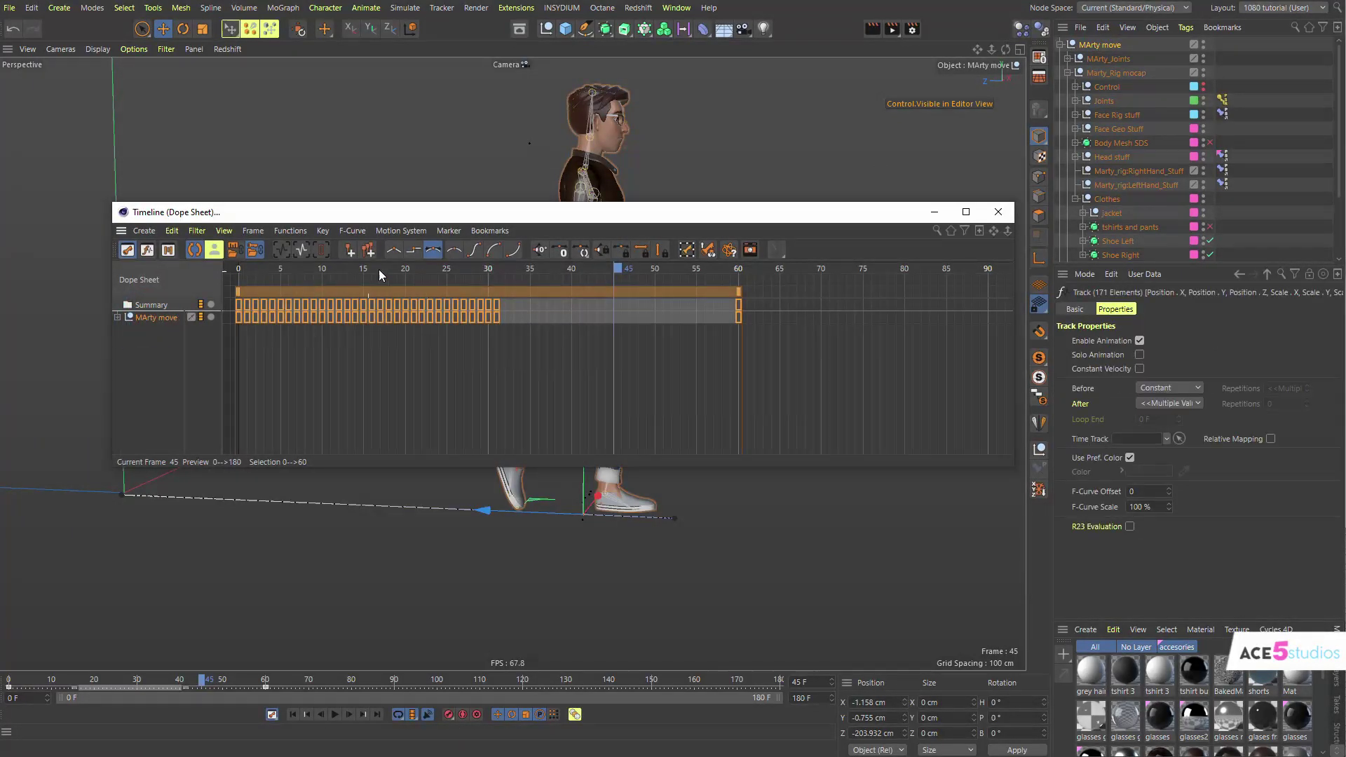
{"action": "left_click", "coordinate": [147, 250]}
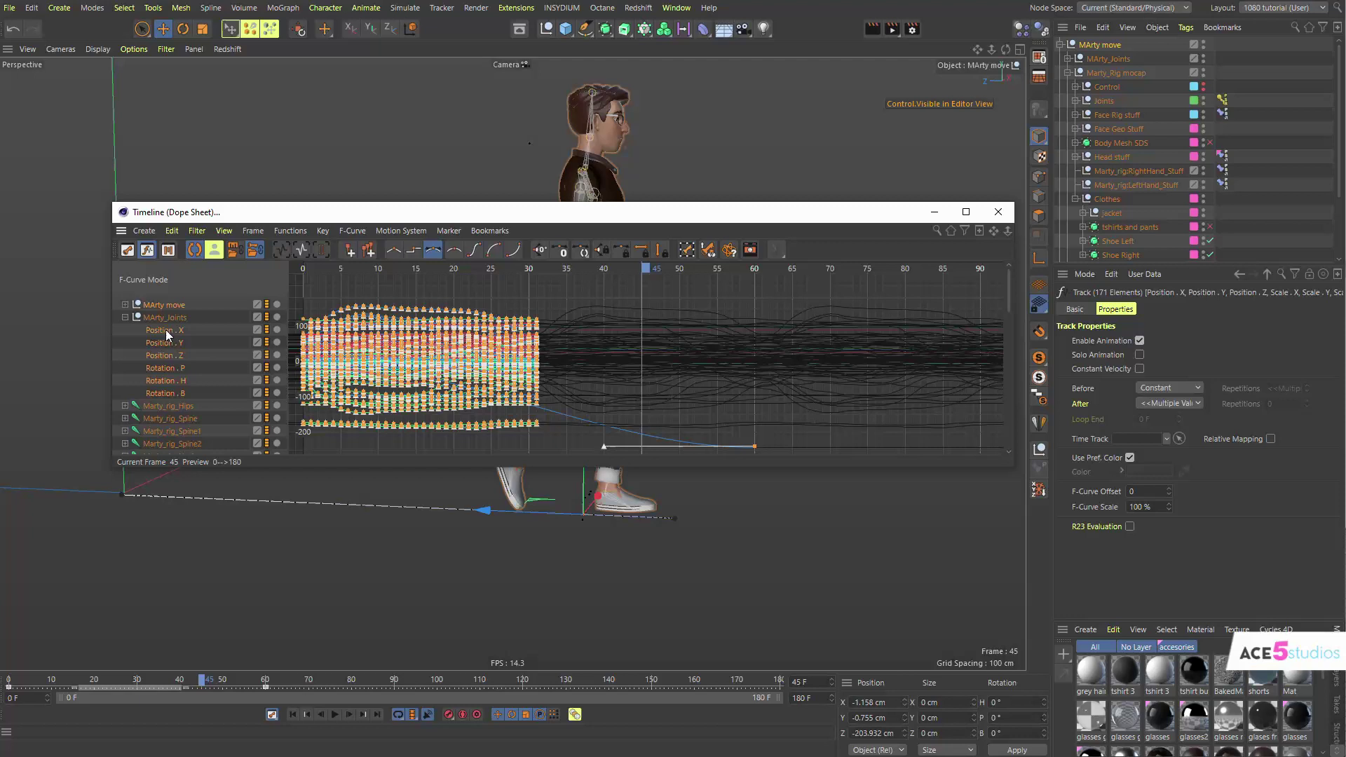
{"action": "double_click", "coordinate": [165, 309]}
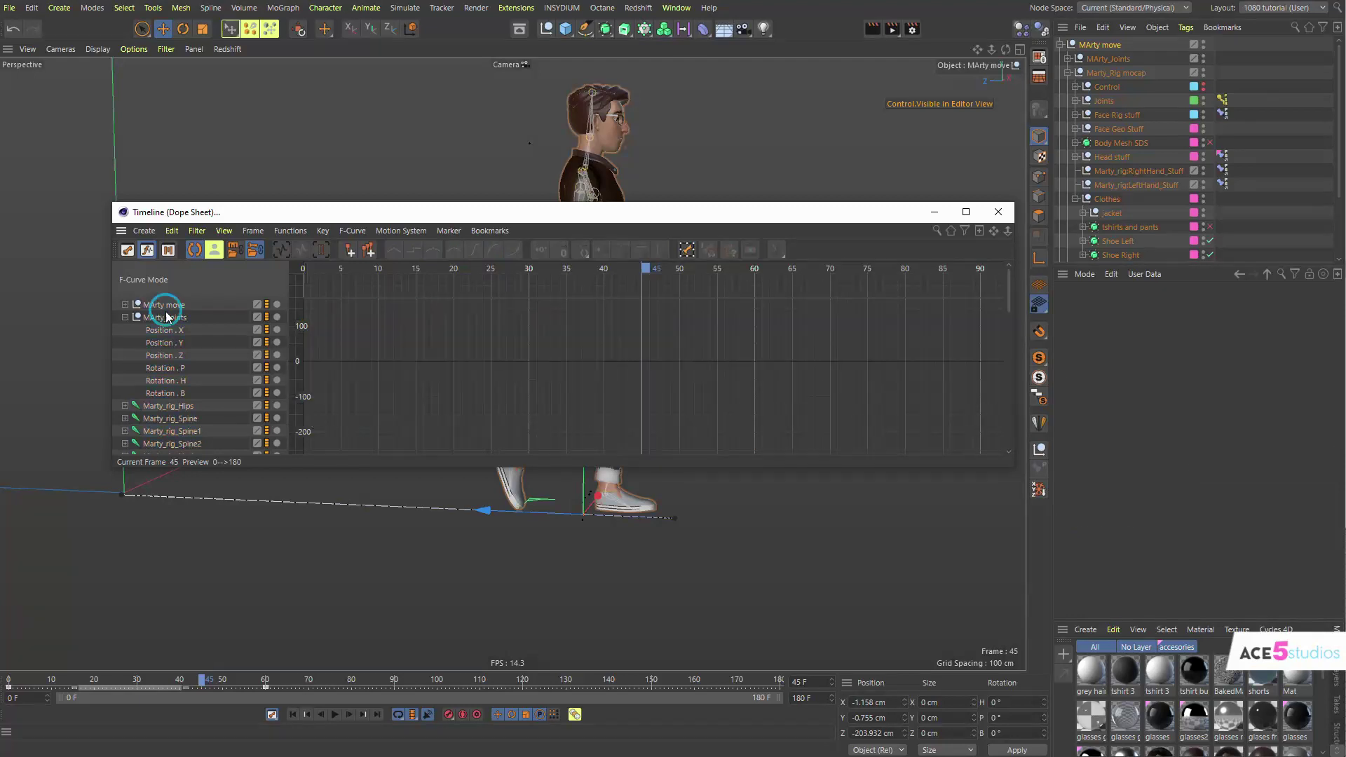
{"action": "left_click", "coordinate": [125, 305]}
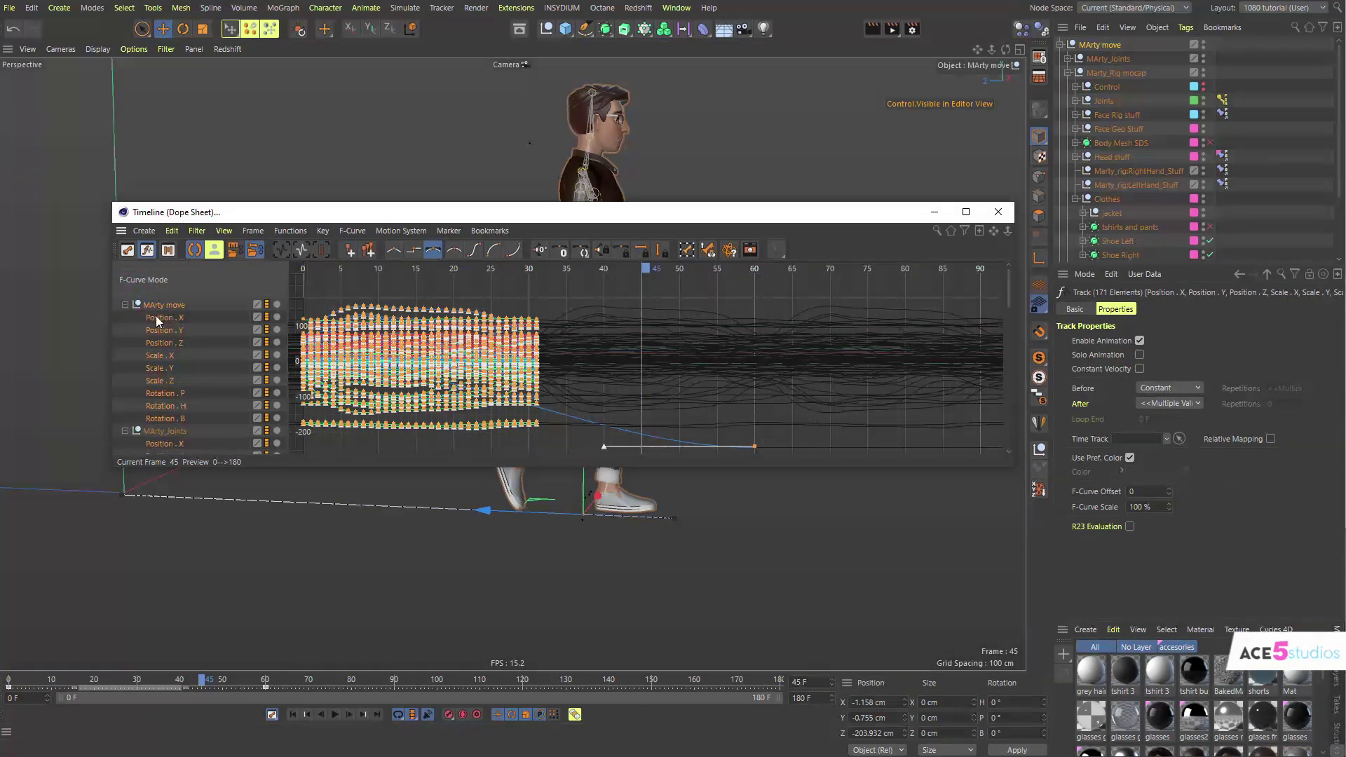
{"action": "left_click", "coordinate": [175, 320]}
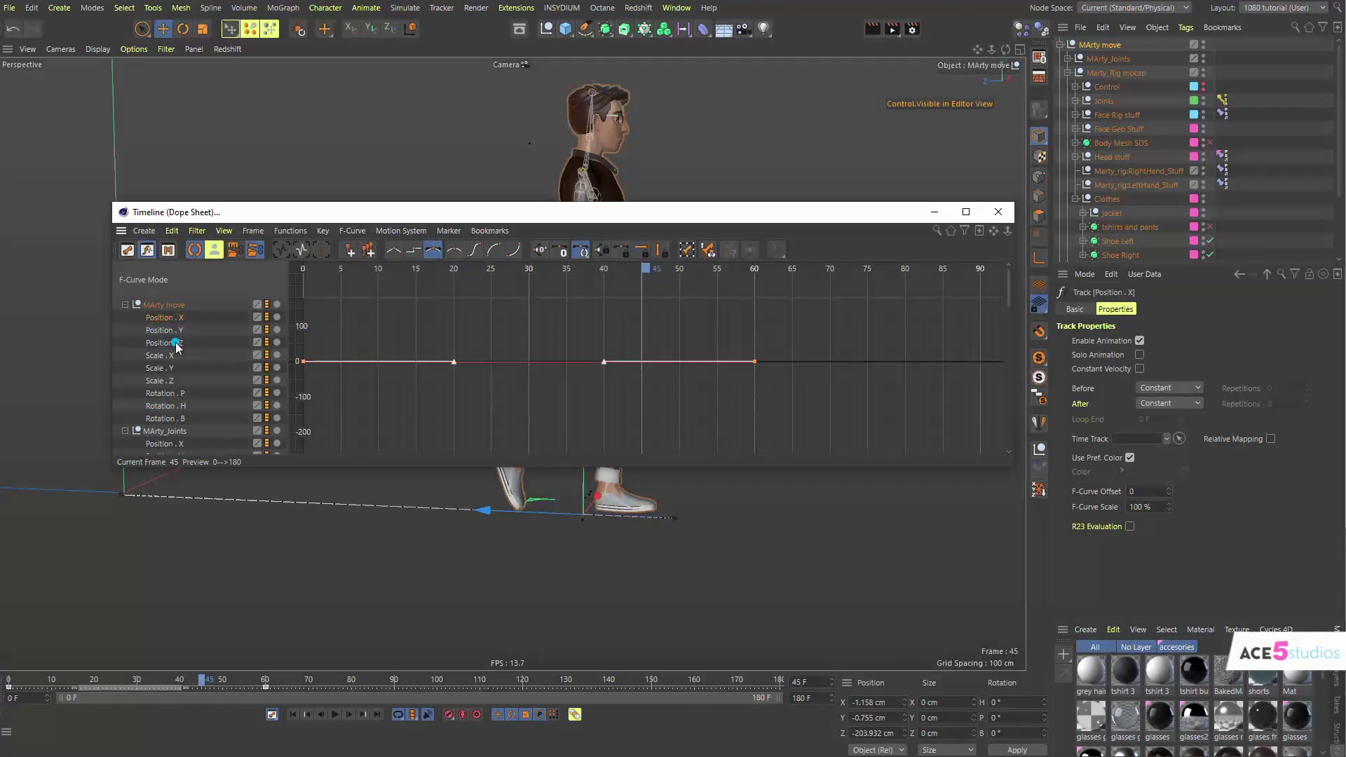
{"action": "left_click", "coordinate": [176, 343]}
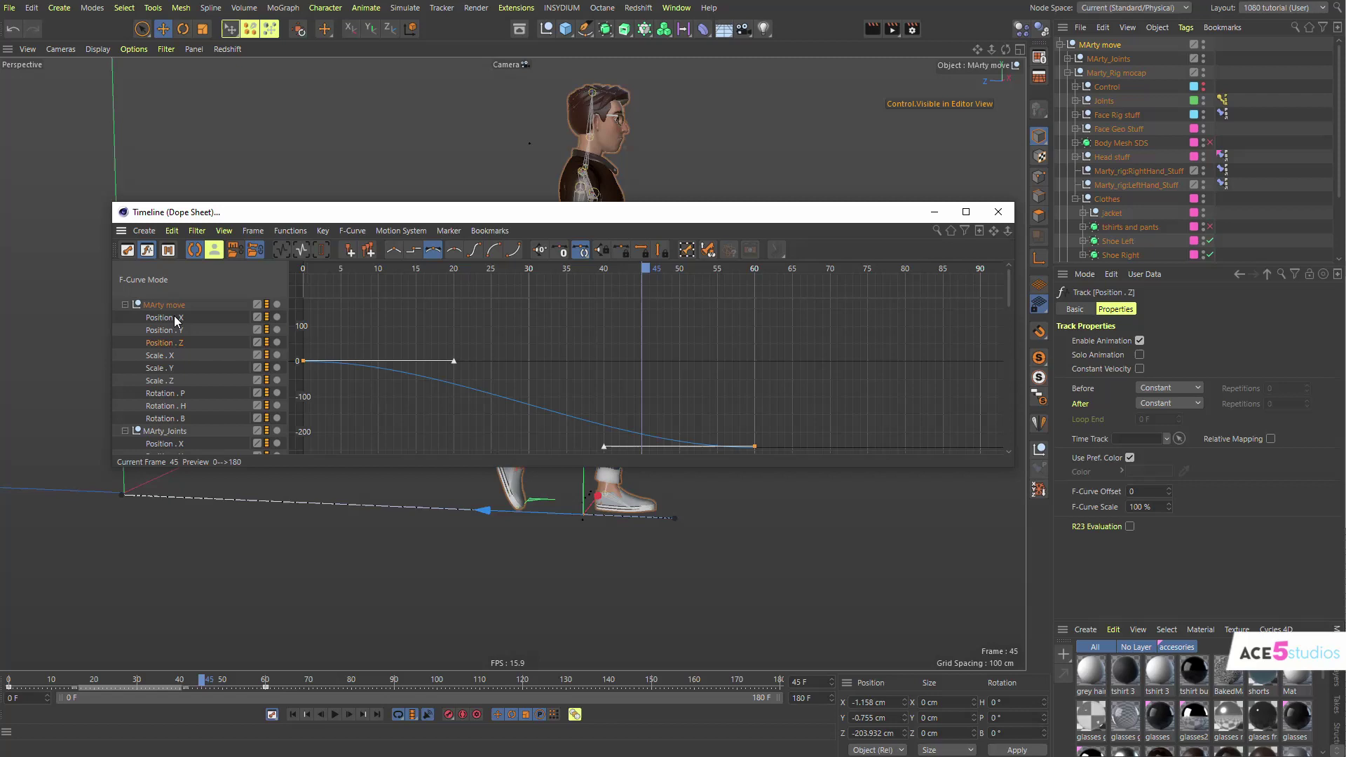
Set all position, scale and rotation tracks of MArty move to linear interpolation and close the timeline.
{"action": "left_click", "coordinate": [155, 307]}
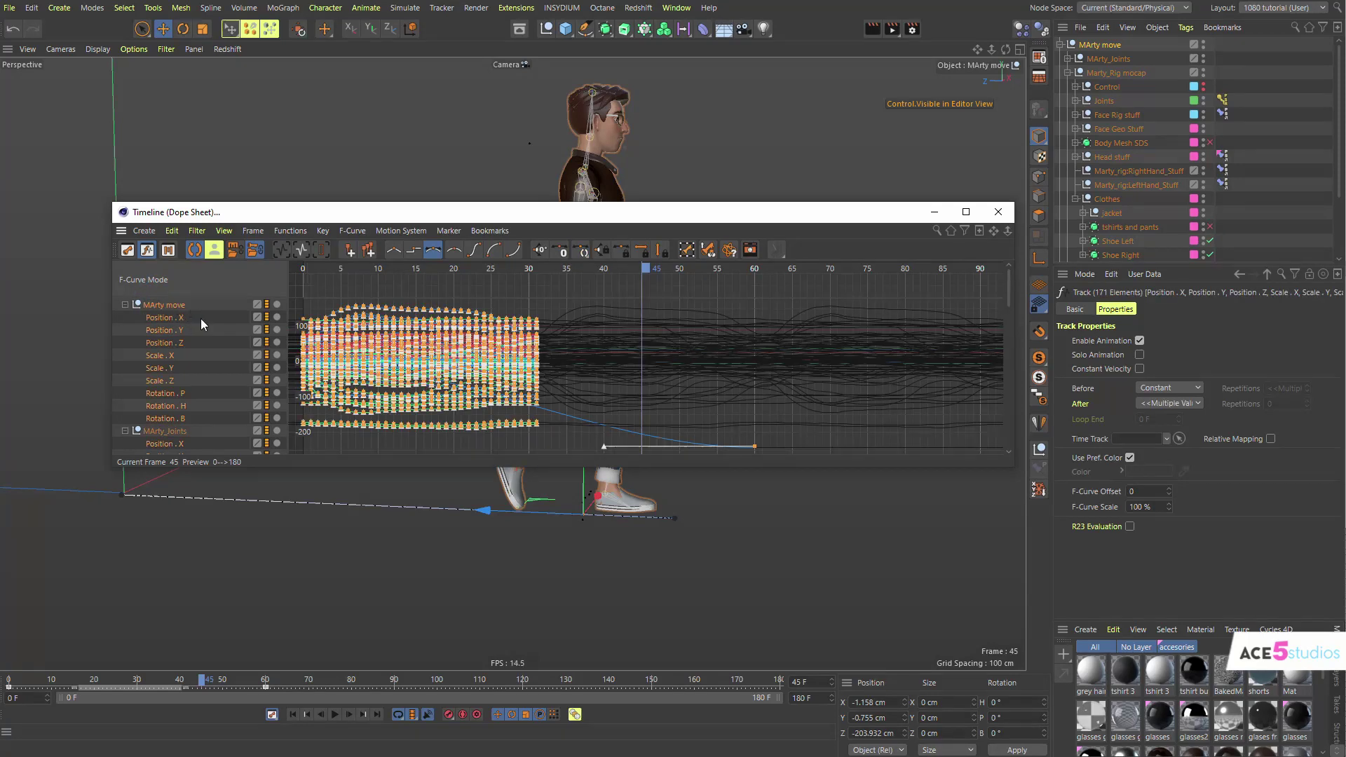
{"action": "left_click_drag", "start_coordinate": [201, 319], "coordinate": [150, 415]}
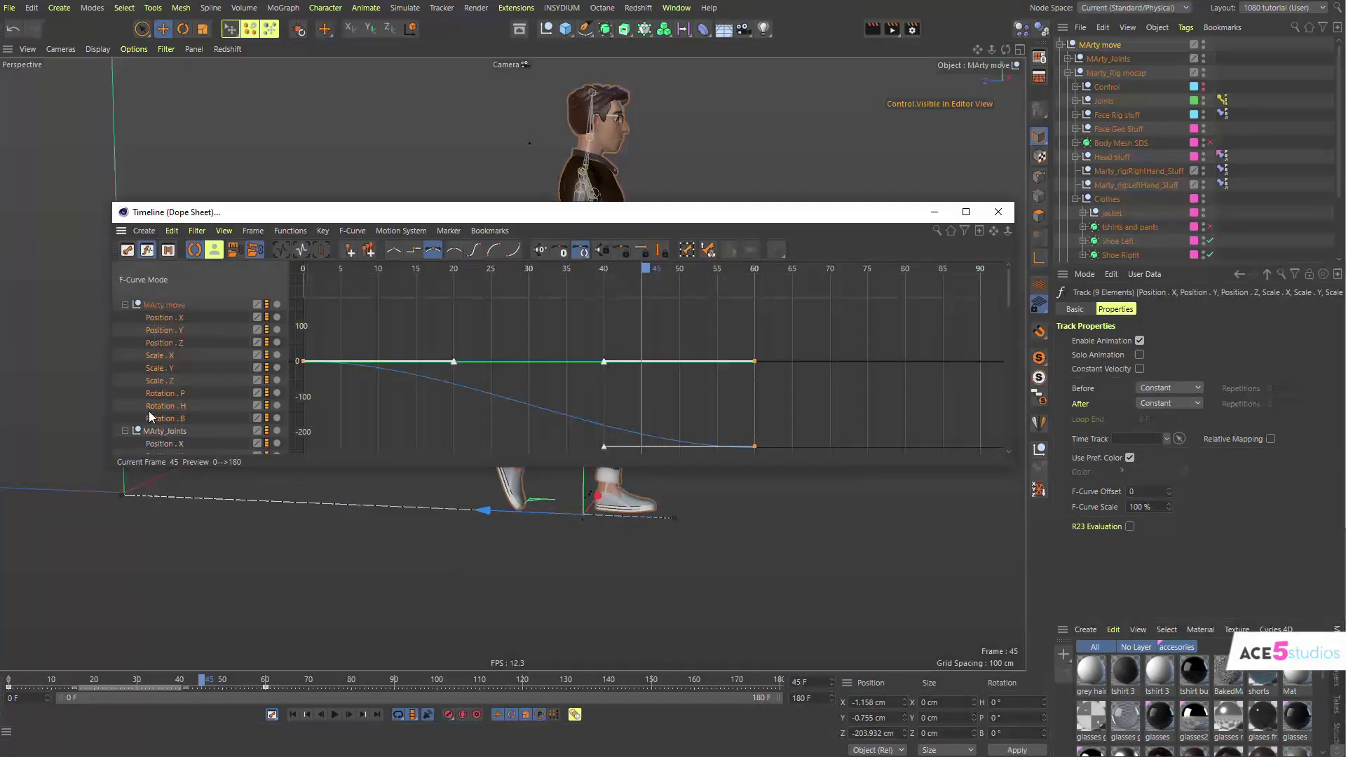
{"action": "left_click", "coordinate": [396, 250]}
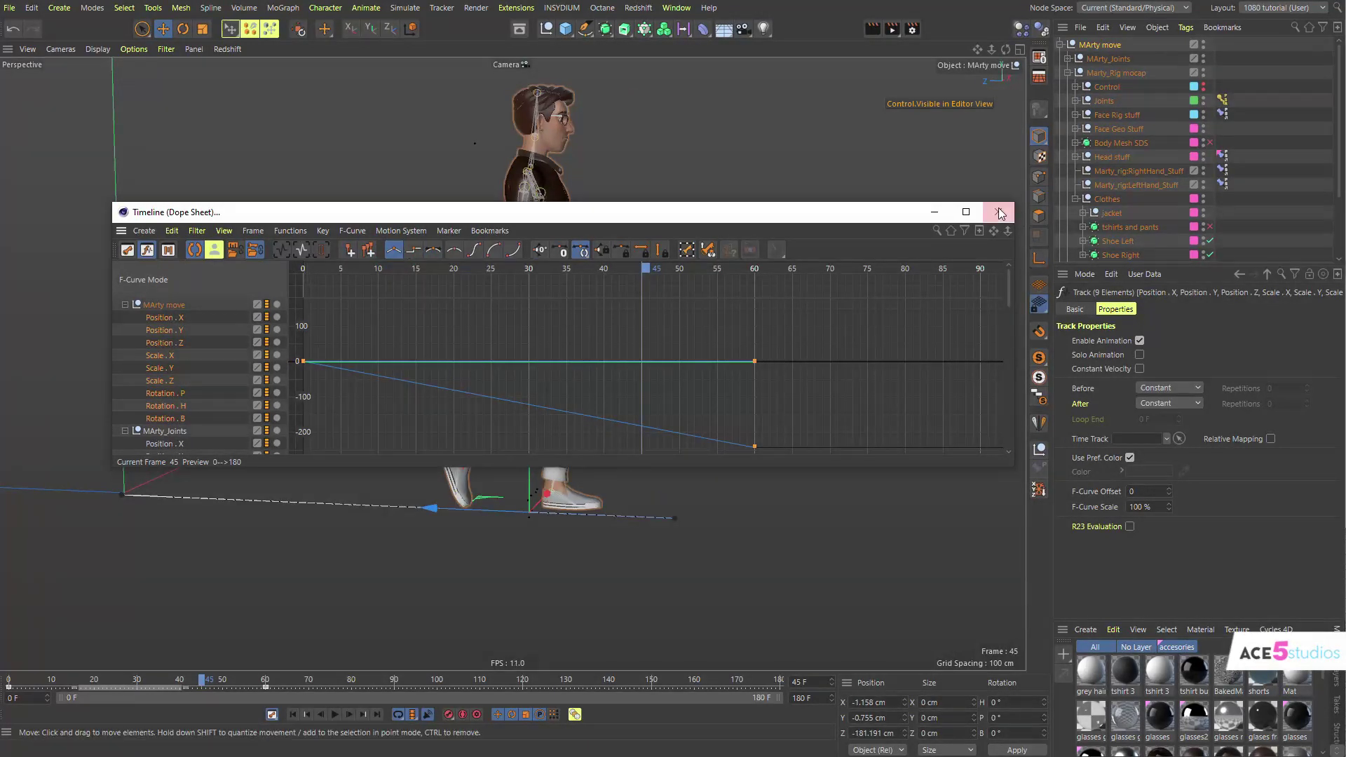
{"action": "left_click", "coordinate": [998, 212]}
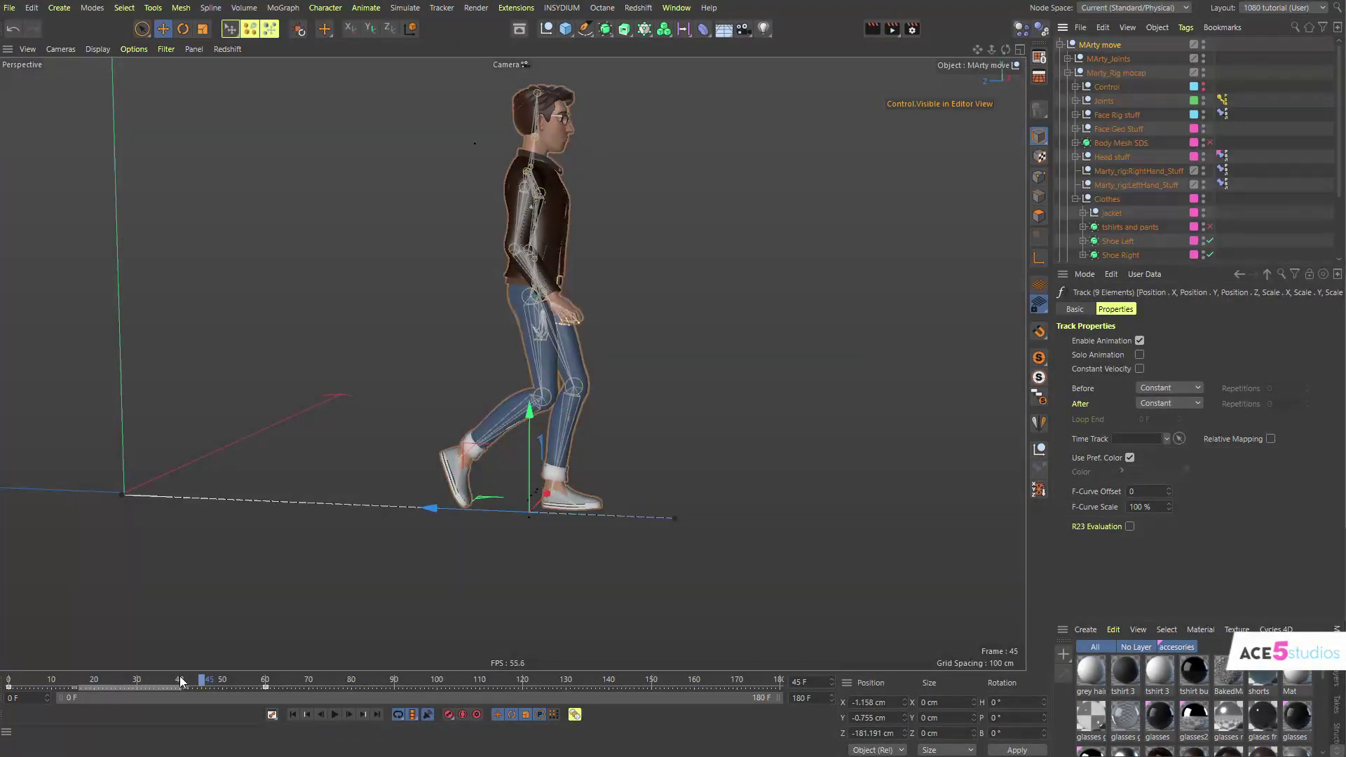
Retime the end key of MArty move to frame 41, scrubbing the walk to match the footsteps.
{"action": "left_click_drag", "start_coordinate": [180, 679], "coordinate": [65, 682]}
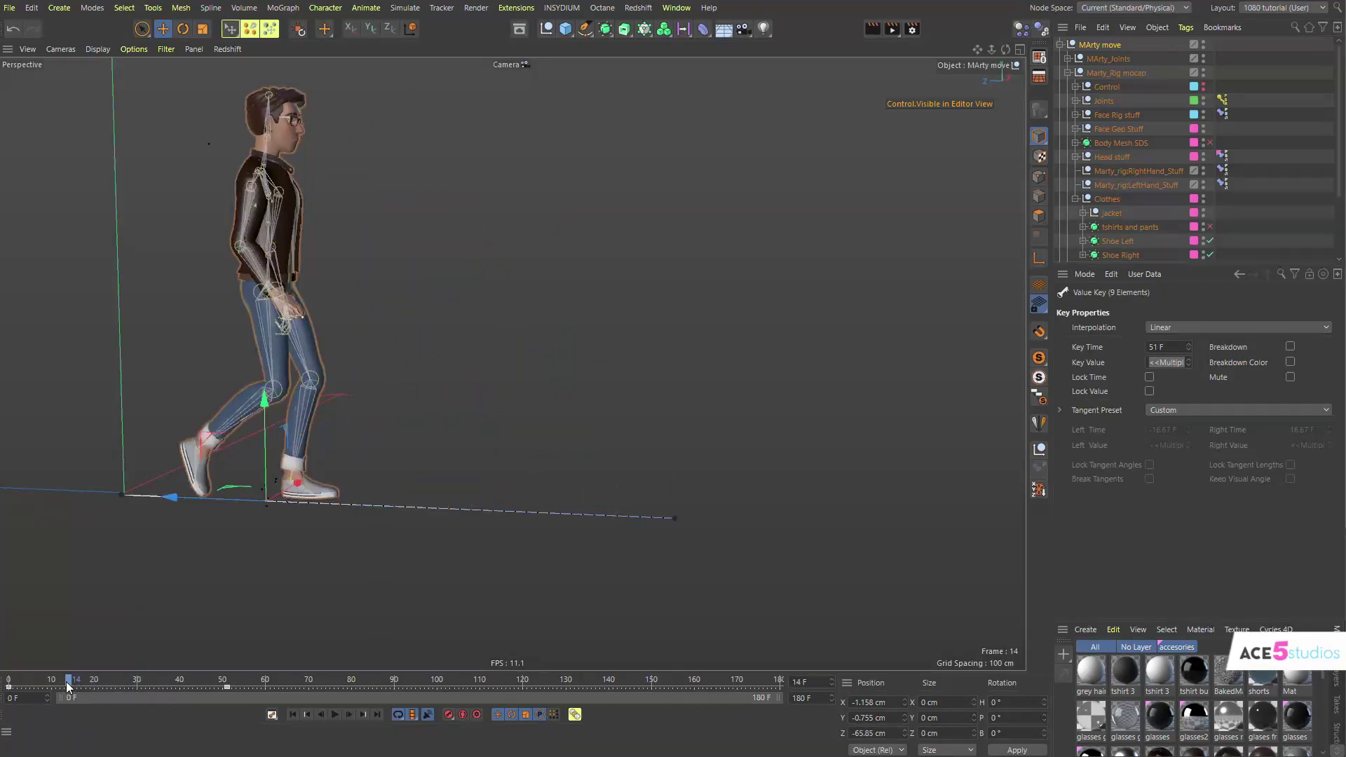
{"action": "left_click_drag", "start_coordinate": [228, 687], "coordinate": [202, 688]}
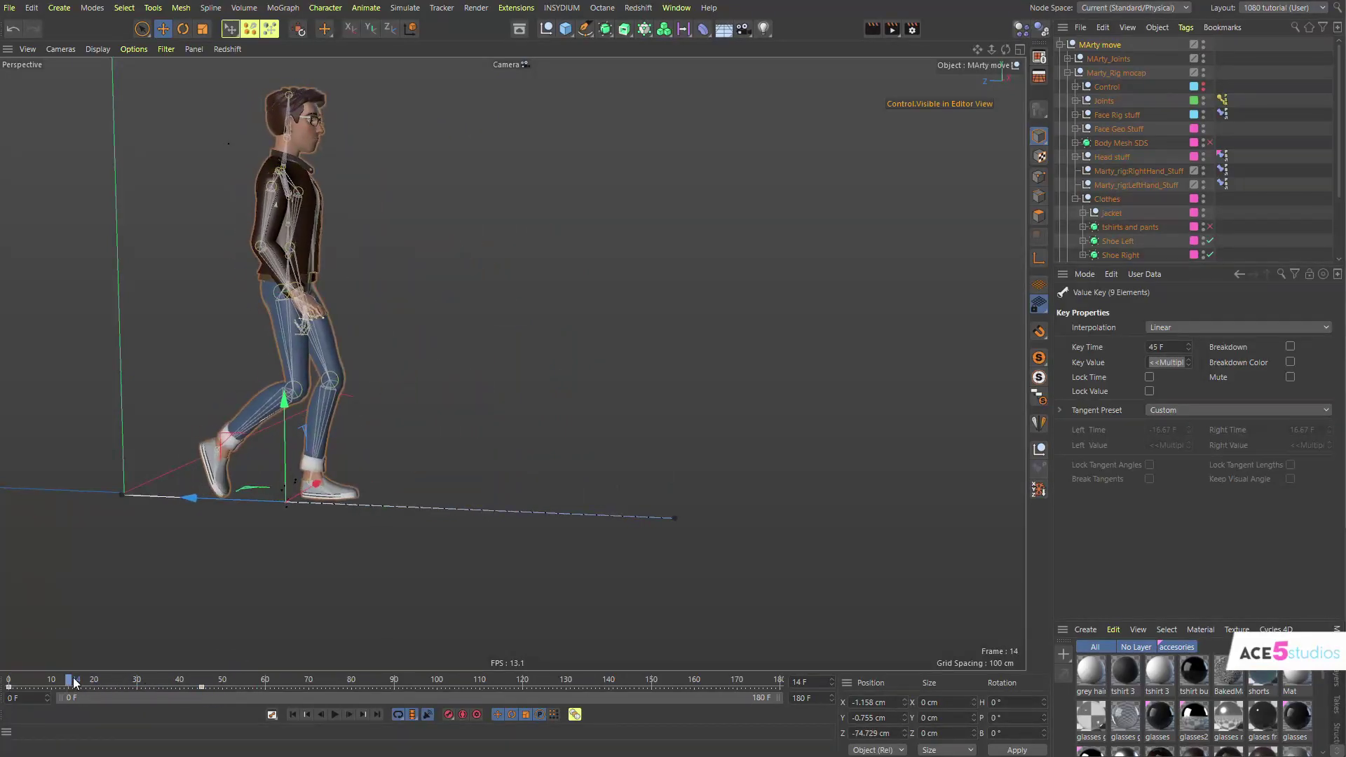
{"action": "left_click_drag", "start_coordinate": [69, 682], "coordinate": [107, 682]}
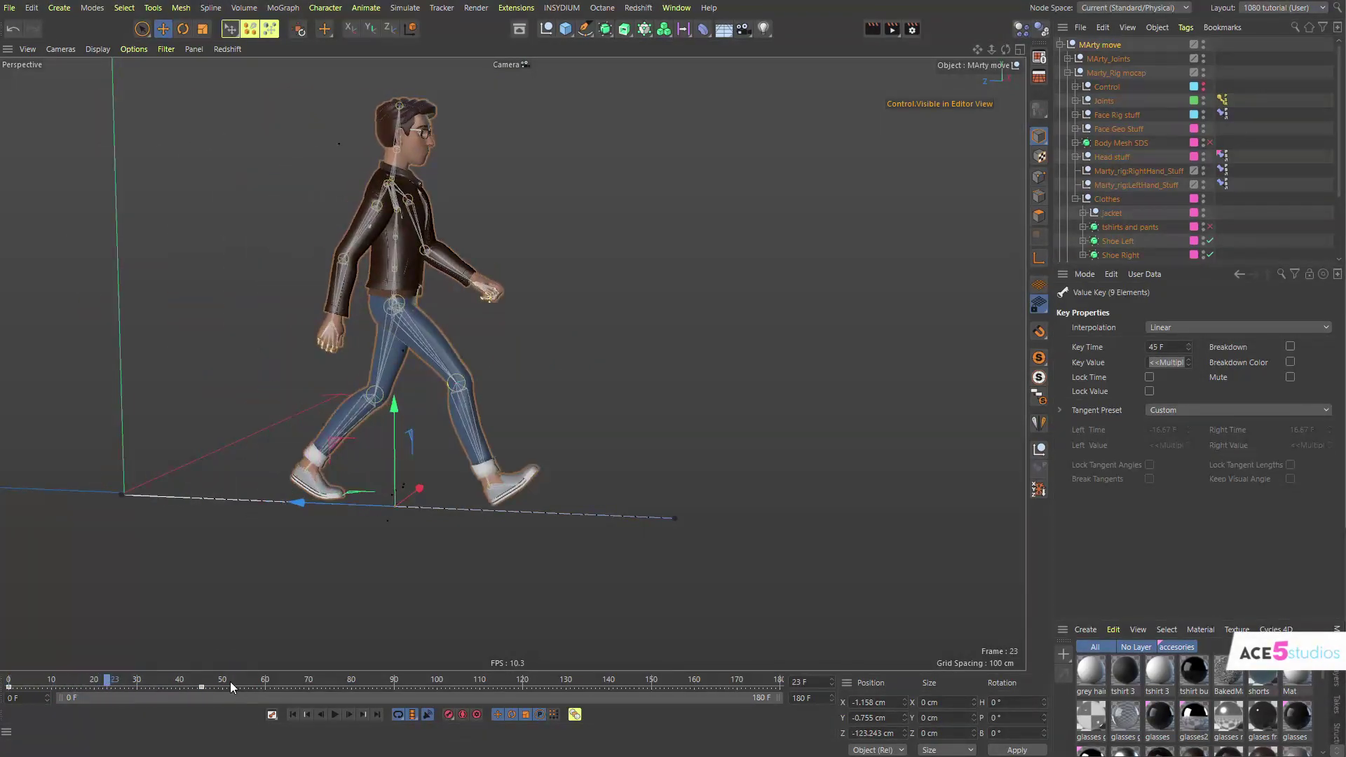
{"action": "left_click_drag", "start_coordinate": [202, 687], "coordinate": [150, 708]}
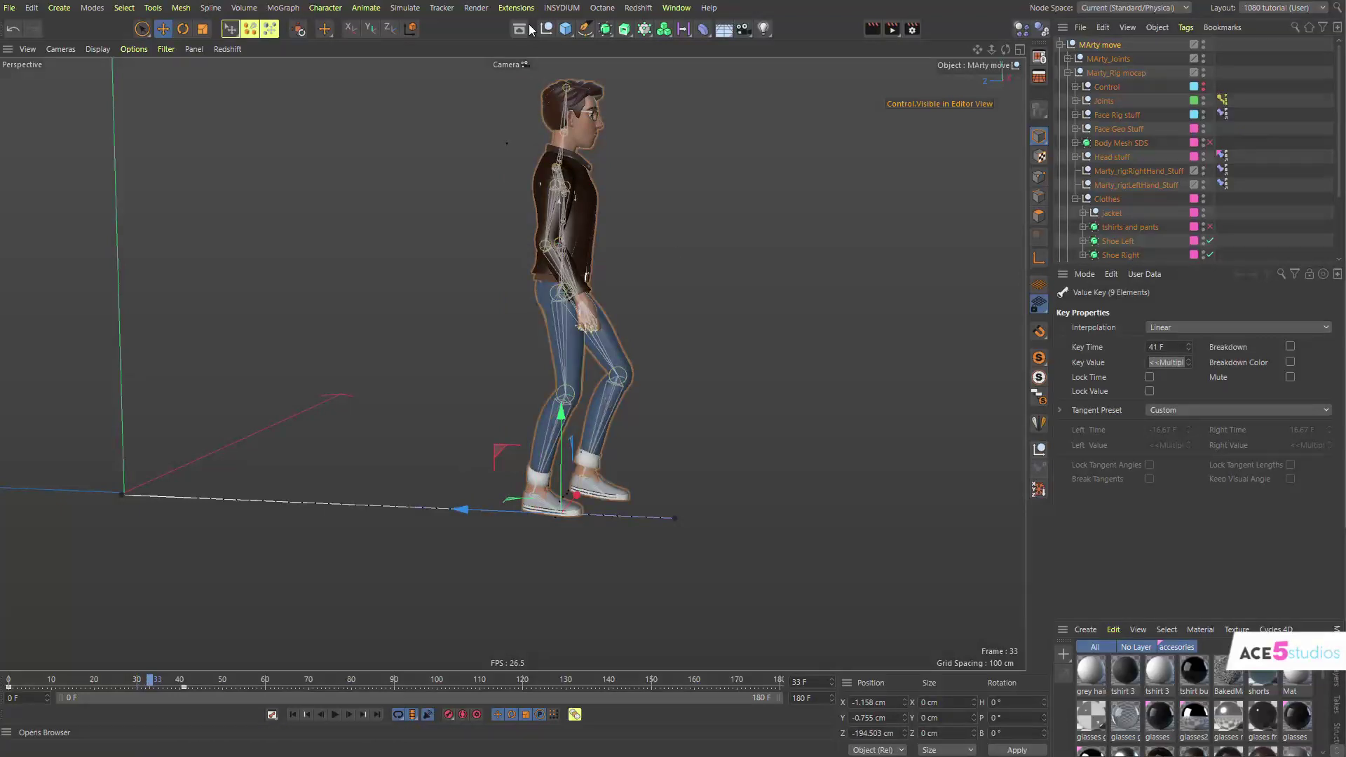
Add a cube, resize it to about 84.6 × 101.5 × 200 cm and place it in front of the character's legs.
{"action": "left_click", "coordinate": [565, 30]}
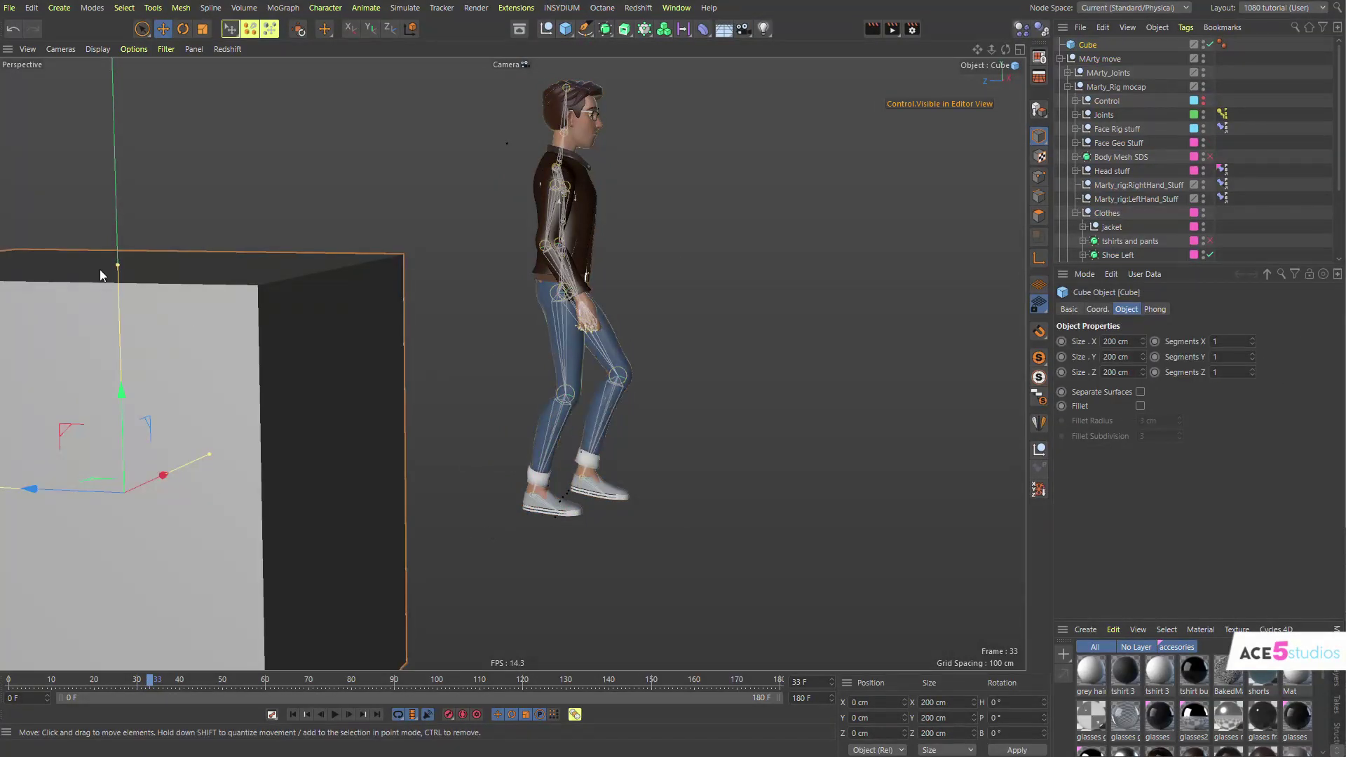
{"action": "left_click_drag", "start_coordinate": [119, 272], "coordinate": [120, 379]}
{"action": "left_click_drag", "start_coordinate": [215, 455], "coordinate": [165, 484]}
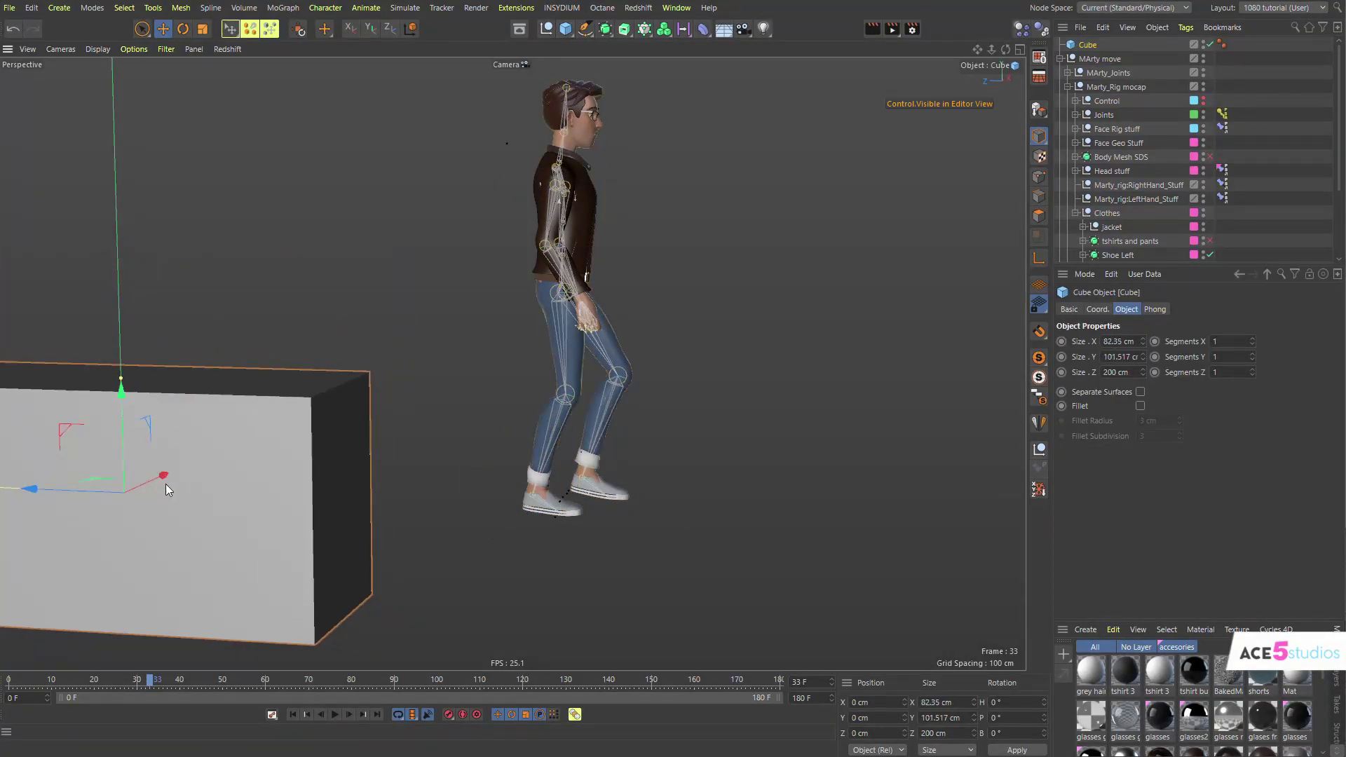
{"action": "left_click_drag", "start_coordinate": [70, 484], "coordinate": [283, 516]}
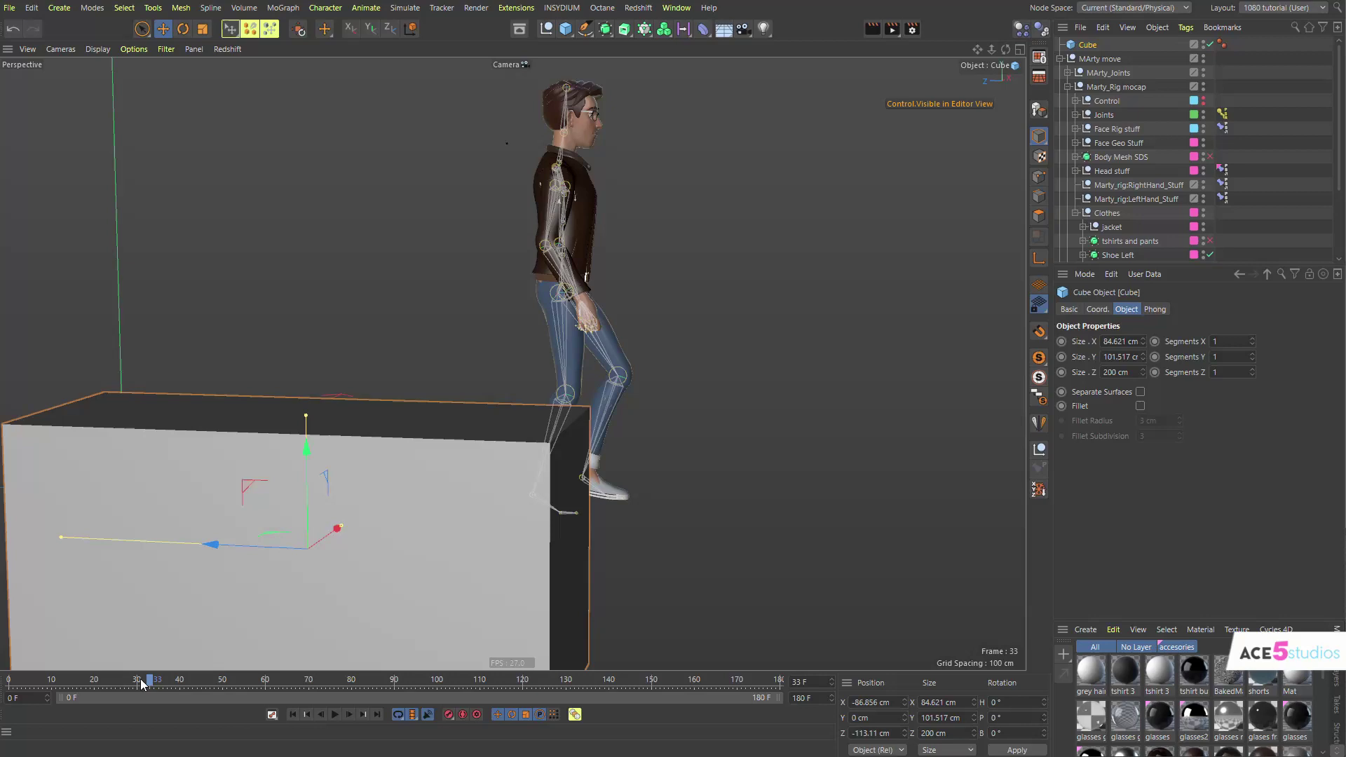
Scrub the walk behind the cube to about frame 22 and delete the cube.
{"action": "left_click_drag", "start_coordinate": [140, 678], "coordinate": [101, 678]}
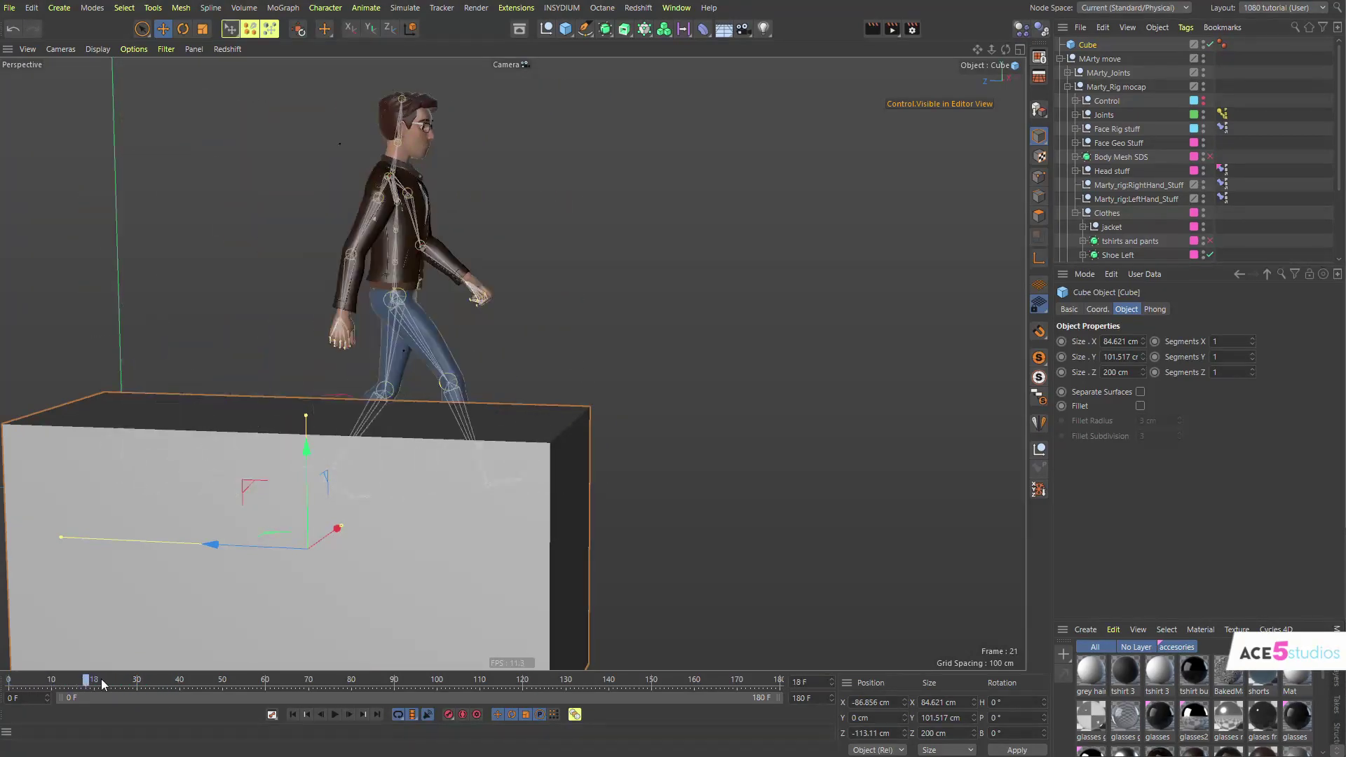
{"action": "key", "text": "Delete"}
{"action": "scroll", "coordinate": [346, 380], "scroll_direction": "up", "scroll_amount": 3}
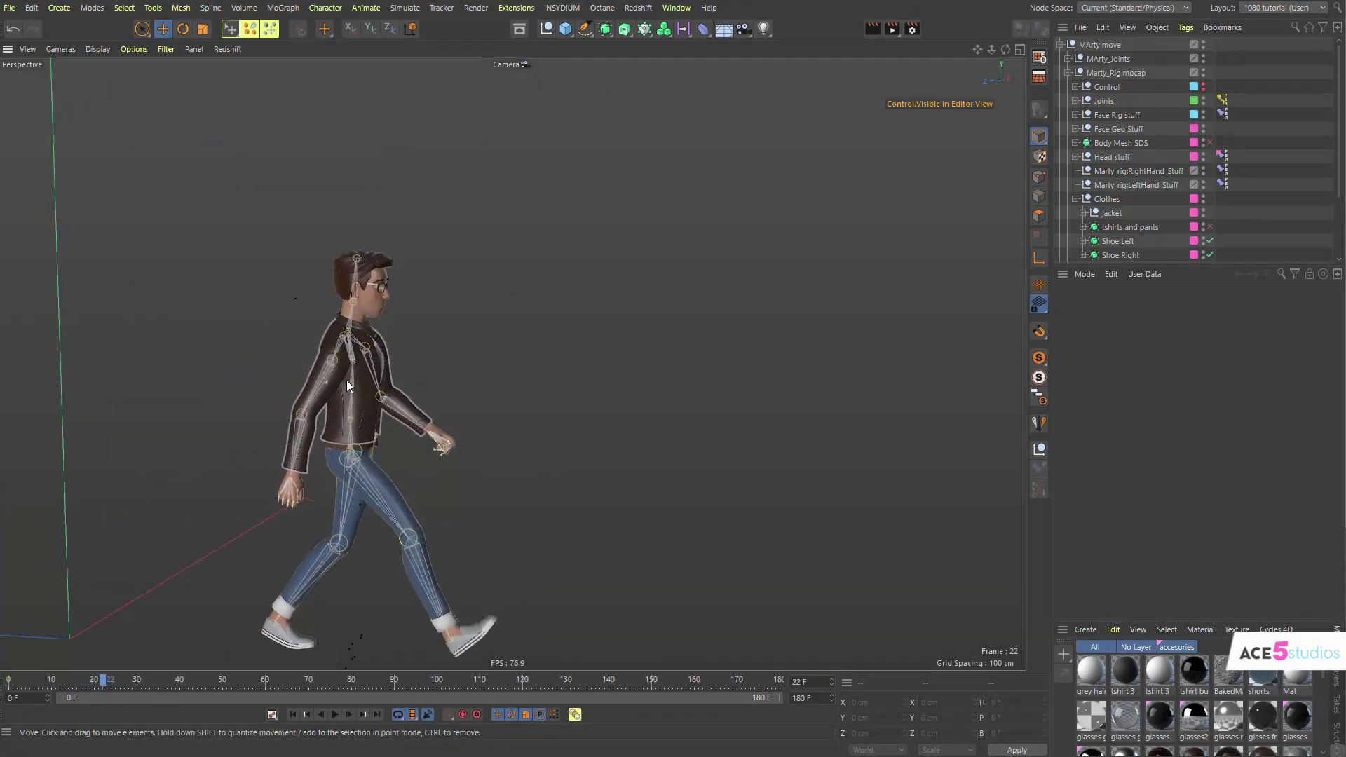
Scrub the mocap walk to frame 41, the end of its forward movement.
{"action": "scroll", "coordinate": [346, 380], "scroll_direction": "up", "scroll_amount": 3}
{"action": "left_click_drag", "start_coordinate": [347, 380], "coordinate": [435, 418], "text": "alt"}
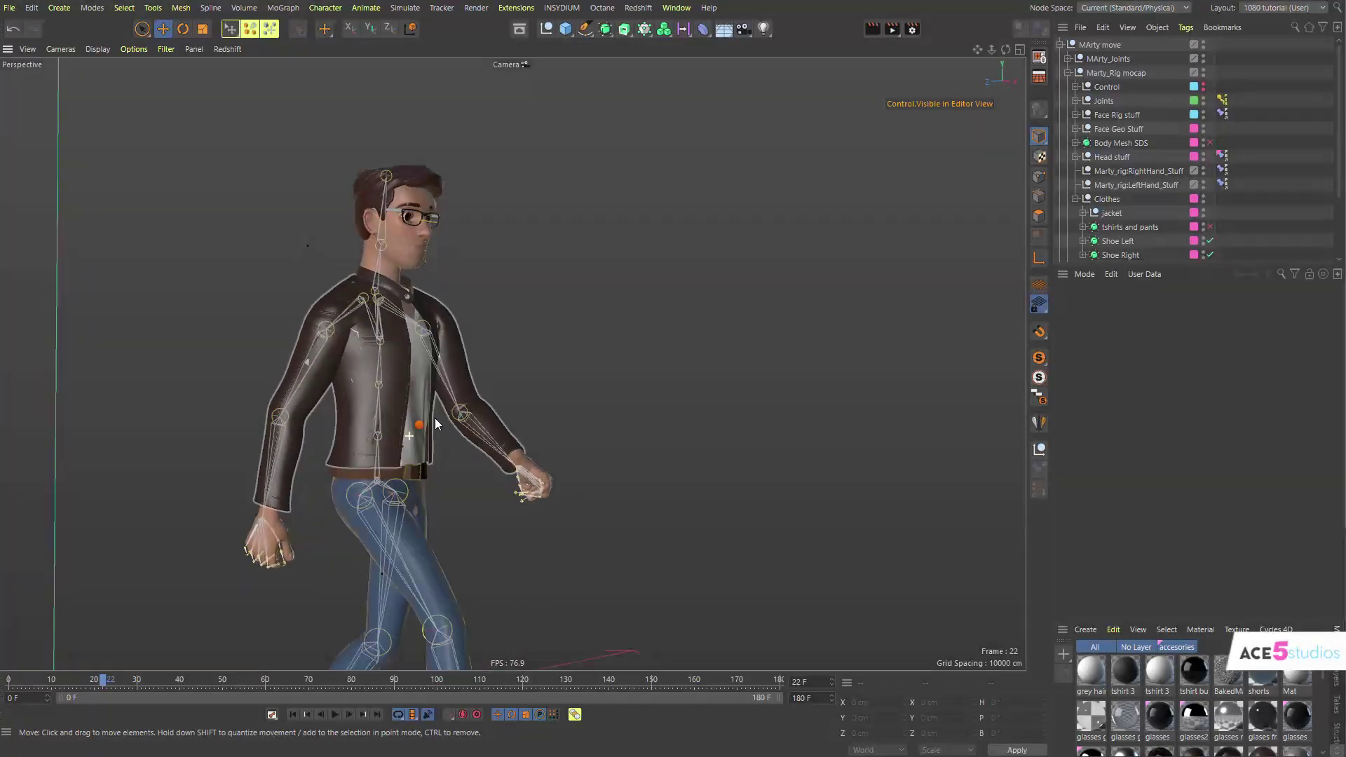
{"action": "scroll", "coordinate": [435, 418], "scroll_direction": "up", "scroll_amount": 2}
{"action": "left_click_drag", "start_coordinate": [96, 680], "coordinate": [174, 679]}
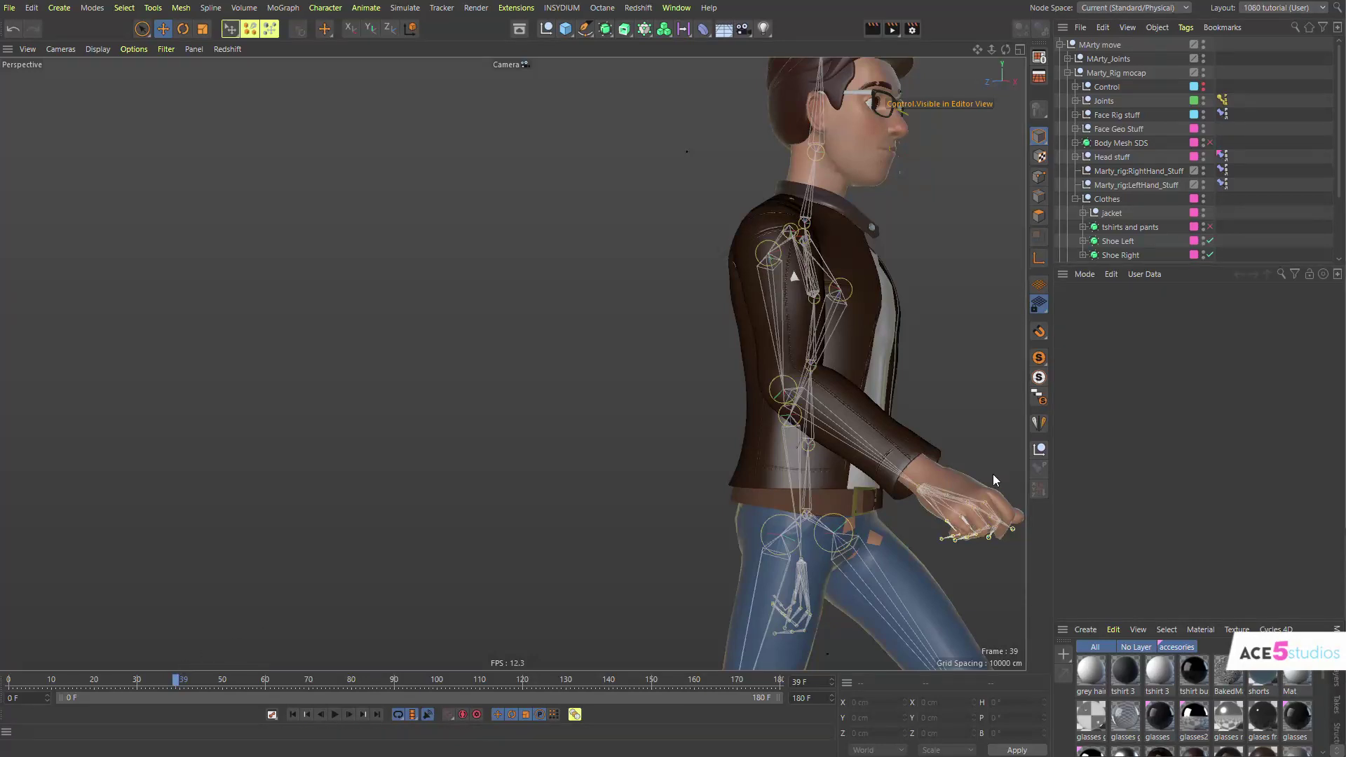
{"action": "right_click_drag", "start_coordinate": [831, 425], "coordinate": [871, 481], "text": "alt"}
{"action": "middle_click_drag", "start_coordinate": [870, 481], "coordinate": [577, 368], "text": "alt"}
{"action": "left_click_drag", "start_coordinate": [578, 369], "coordinate": [601, 435], "text": "alt"}
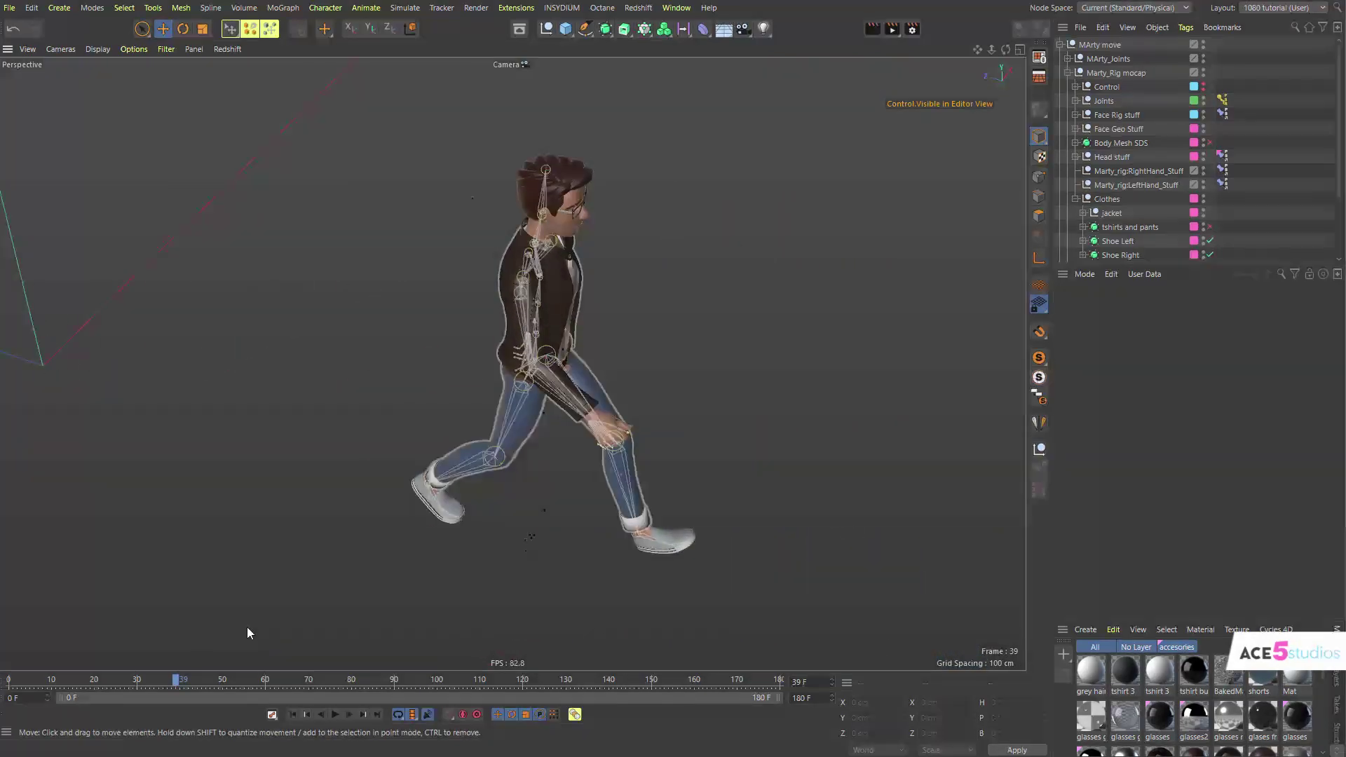
{"action": "mouse_move", "coordinate": [175, 681]}
{"action": "left_mouse_down"}
{"action": "mouse_move", "coordinate": [88, 682]}
{"action": "mouse_move", "coordinate": [261, 685]}
{"action": "mouse_move", "coordinate": [167, 686]}
{"action": "mouse_move", "coordinate": [182, 683]}
{"action": "left_mouse_up"}
Collapse the Marty_Rig mocap hierarchy, then make Marty_Rig manual visible and expand its hierarchy.
{"action": "left_click", "coordinate": [1086, 46]}
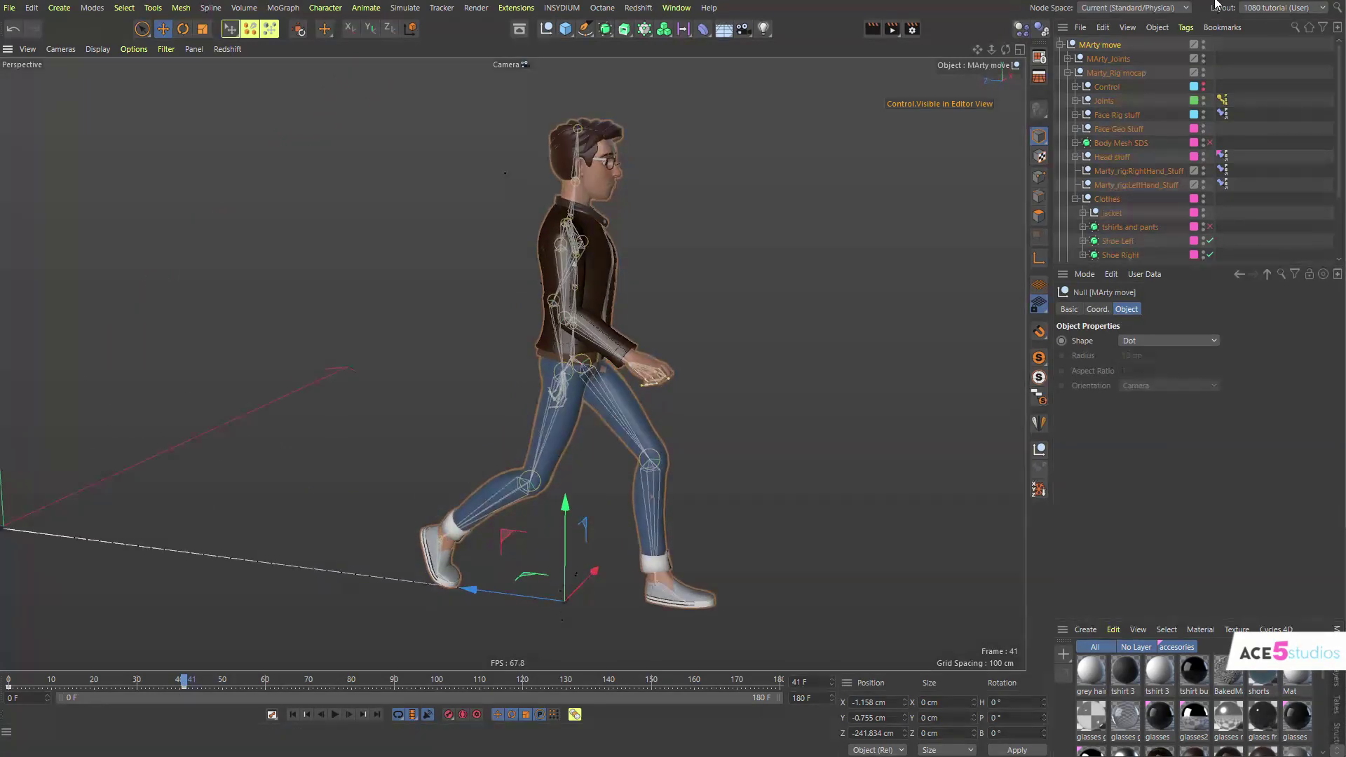
{"action": "left_click", "coordinate": [1070, 73]}
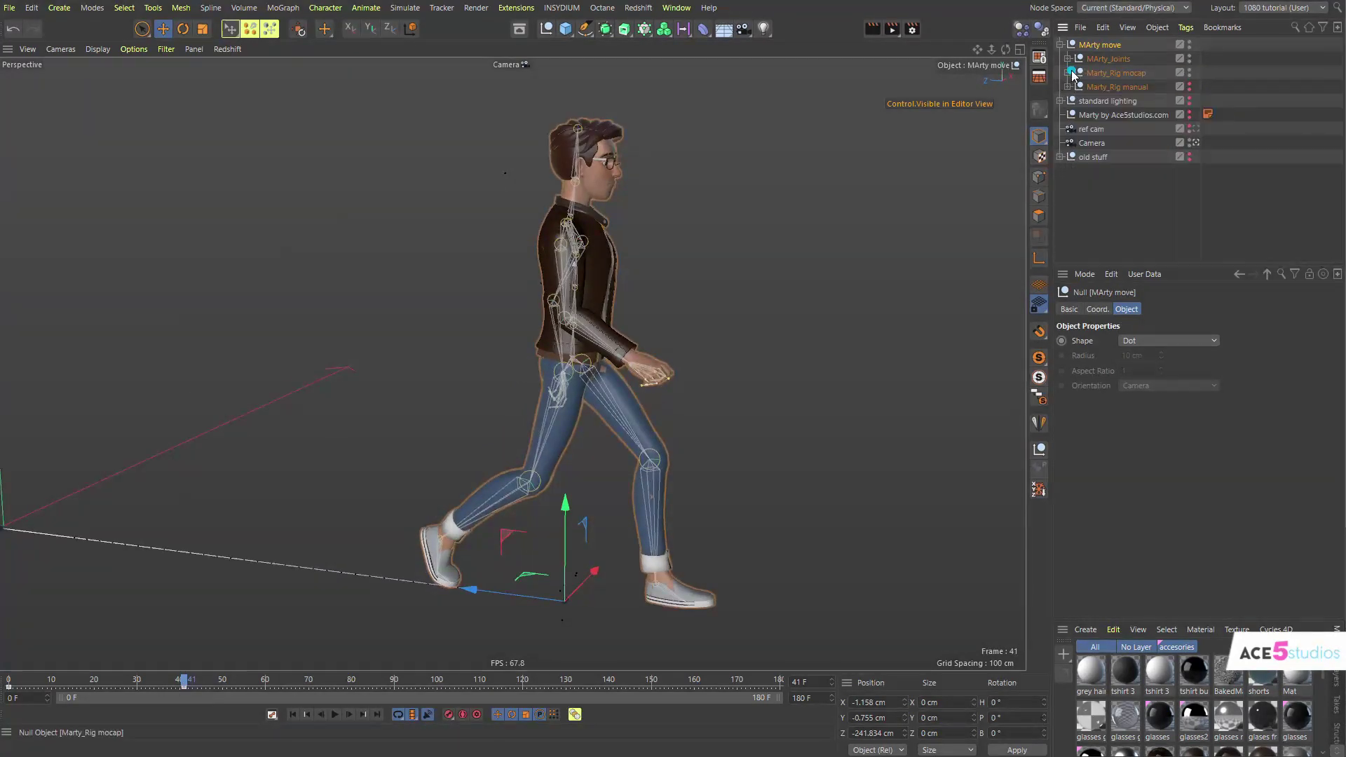
{"action": "left_click", "coordinate": [1126, 86]}
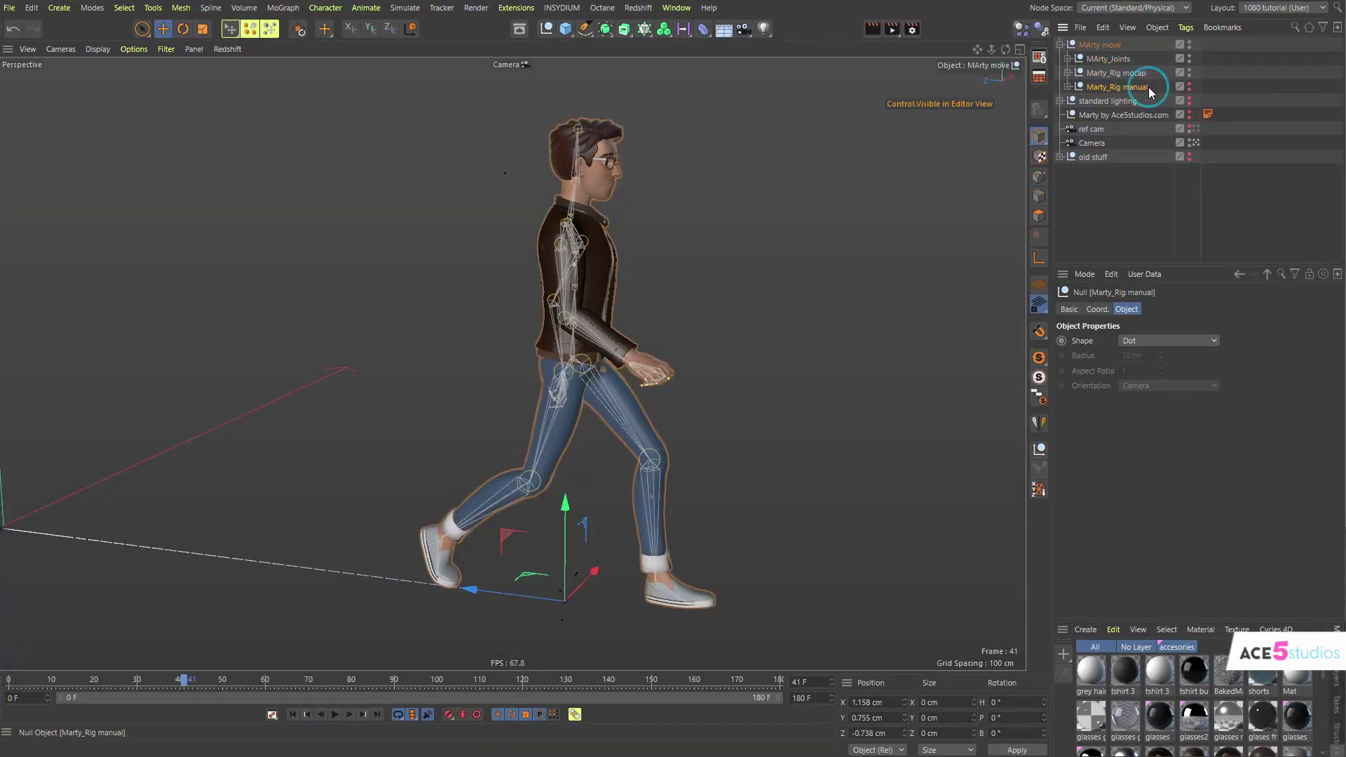
{"action": "left_click", "coordinate": [1190, 83]}
{"action": "left_click", "coordinate": [1068, 87]}
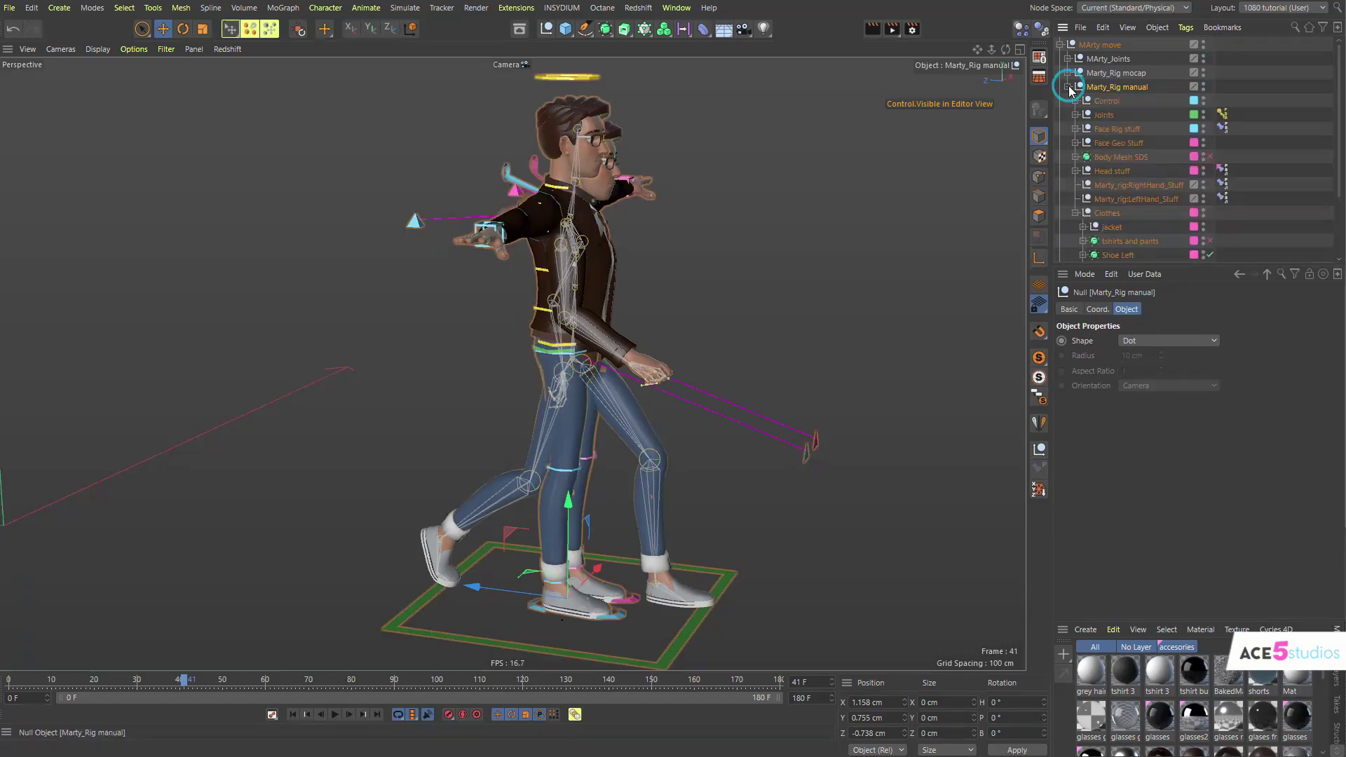
Move the manual rig's pink left foot IK control forward along Z to about -22.87 cm.
{"action": "left_click", "coordinate": [691, 226]}
{"action": "left_click_drag", "start_coordinate": [563, 226], "coordinate": [452, 228], "text": "alt"}
{"action": "middle_click_drag", "start_coordinate": [629, 429], "coordinate": [678, 234], "text": "alt"}
{"action": "left_click_drag", "start_coordinate": [316, 340], "coordinate": [376, 340], "text": "alt"}
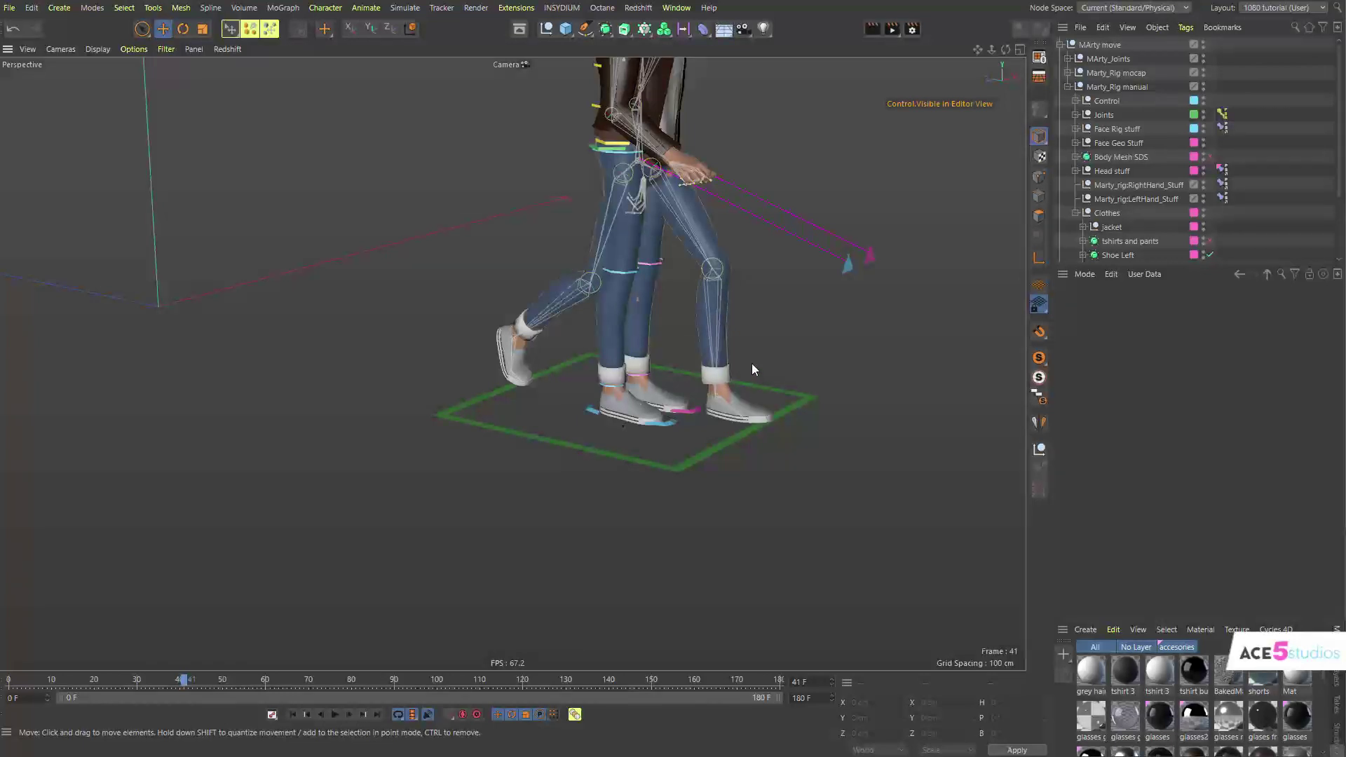
{"action": "left_click", "coordinate": [697, 404]}
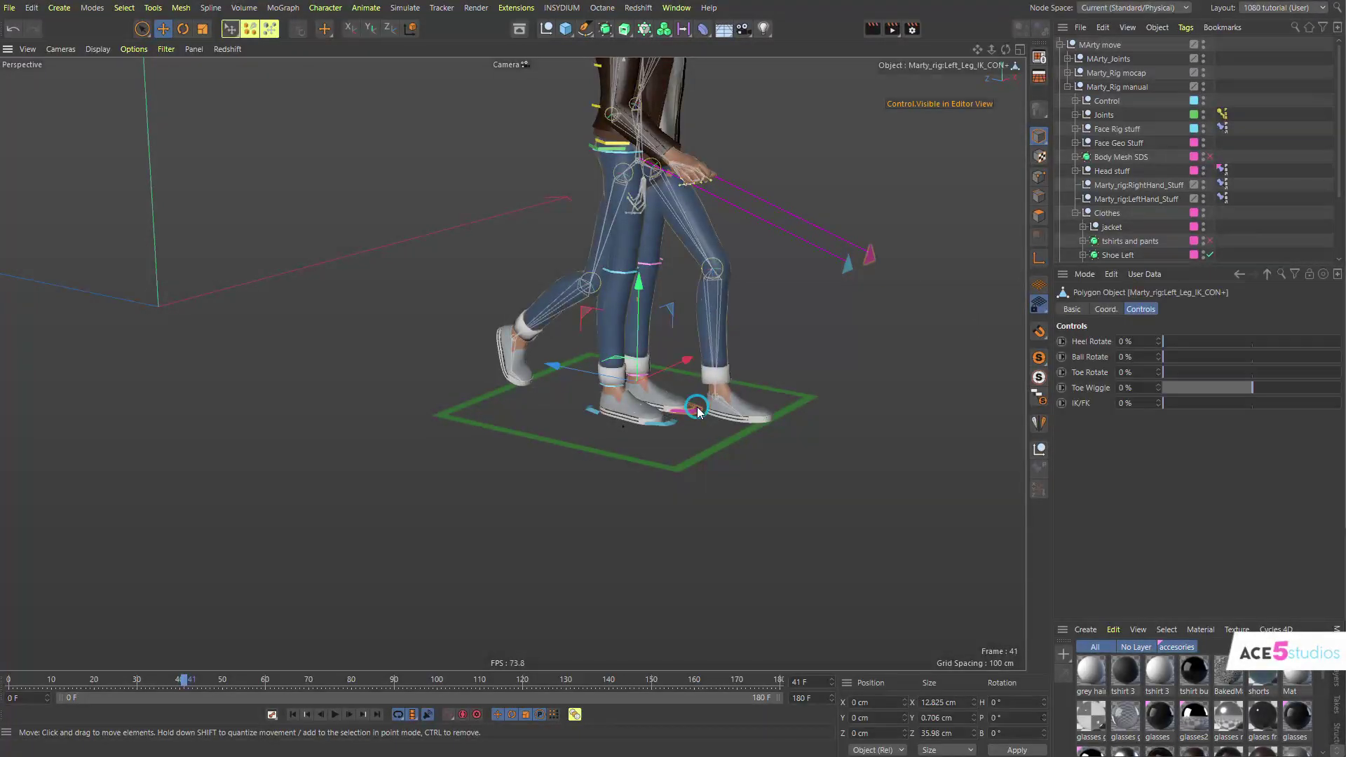
{"action": "left_click_drag", "start_coordinate": [570, 370], "coordinate": [649, 387]}
{"action": "left_click_drag", "start_coordinate": [727, 402], "coordinate": [807, 441], "text": "alt"}
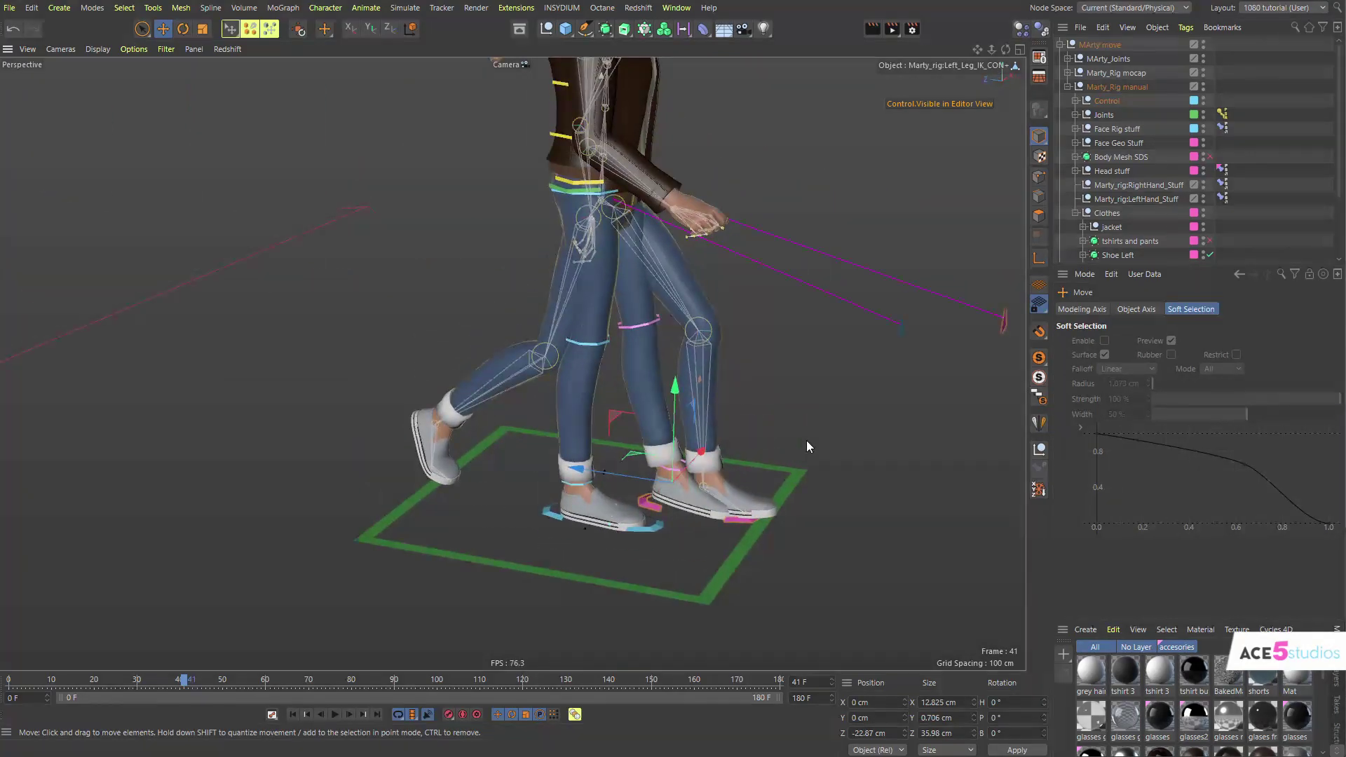
Enable 3D snapping with Axis Snap on and Polygon Snap off.
{"action": "left_click", "coordinate": [1041, 333]}
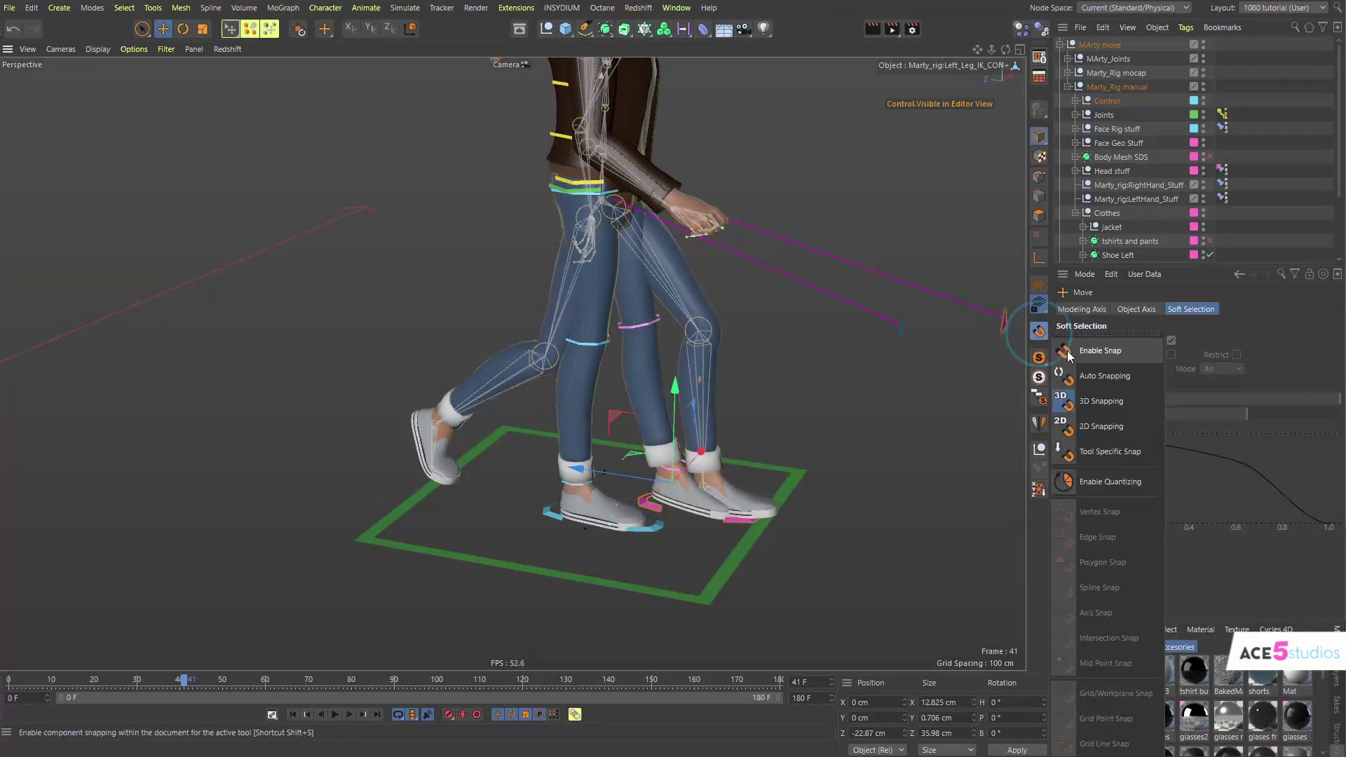
{"action": "left_click", "coordinate": [1061, 335]}
{"action": "left_click_drag", "start_coordinate": [1087, 310], "coordinate": [943, 312]}
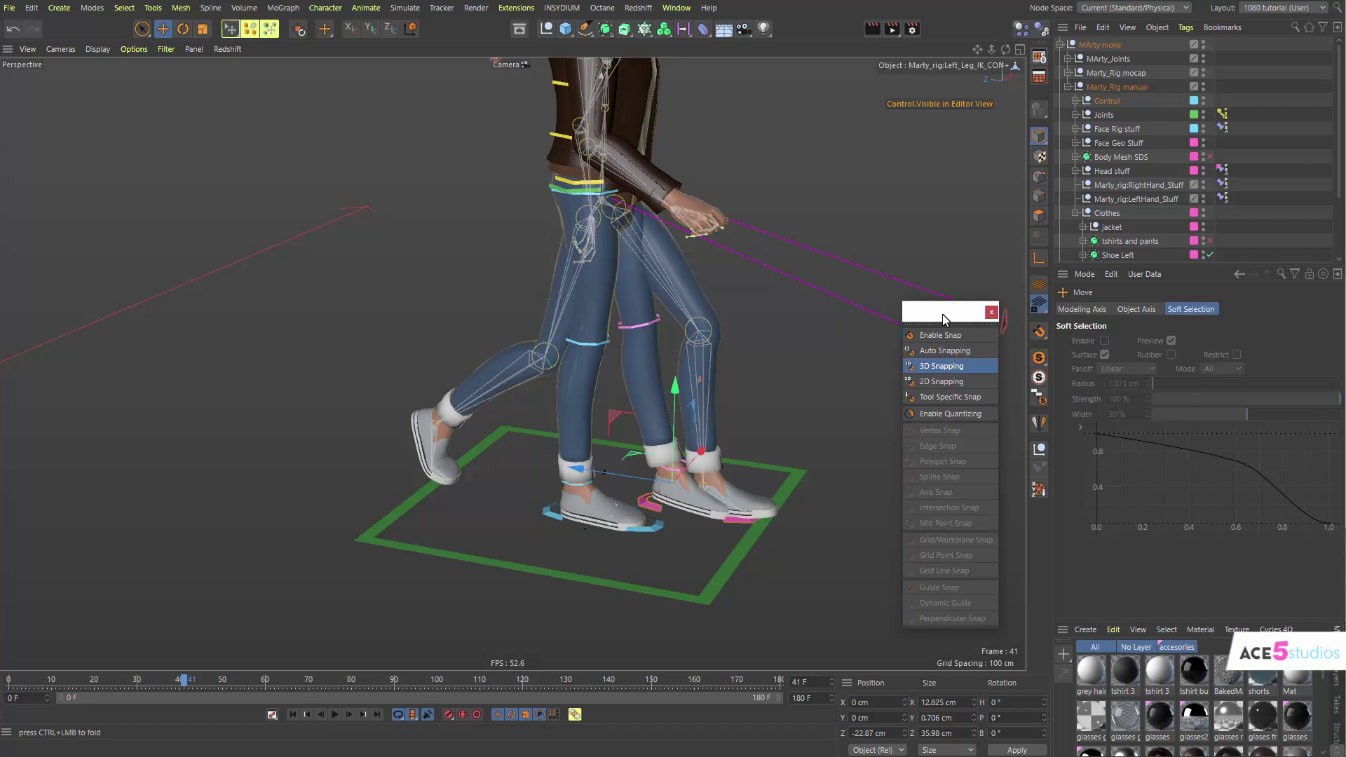
{"action": "left_click", "coordinate": [946, 337]}
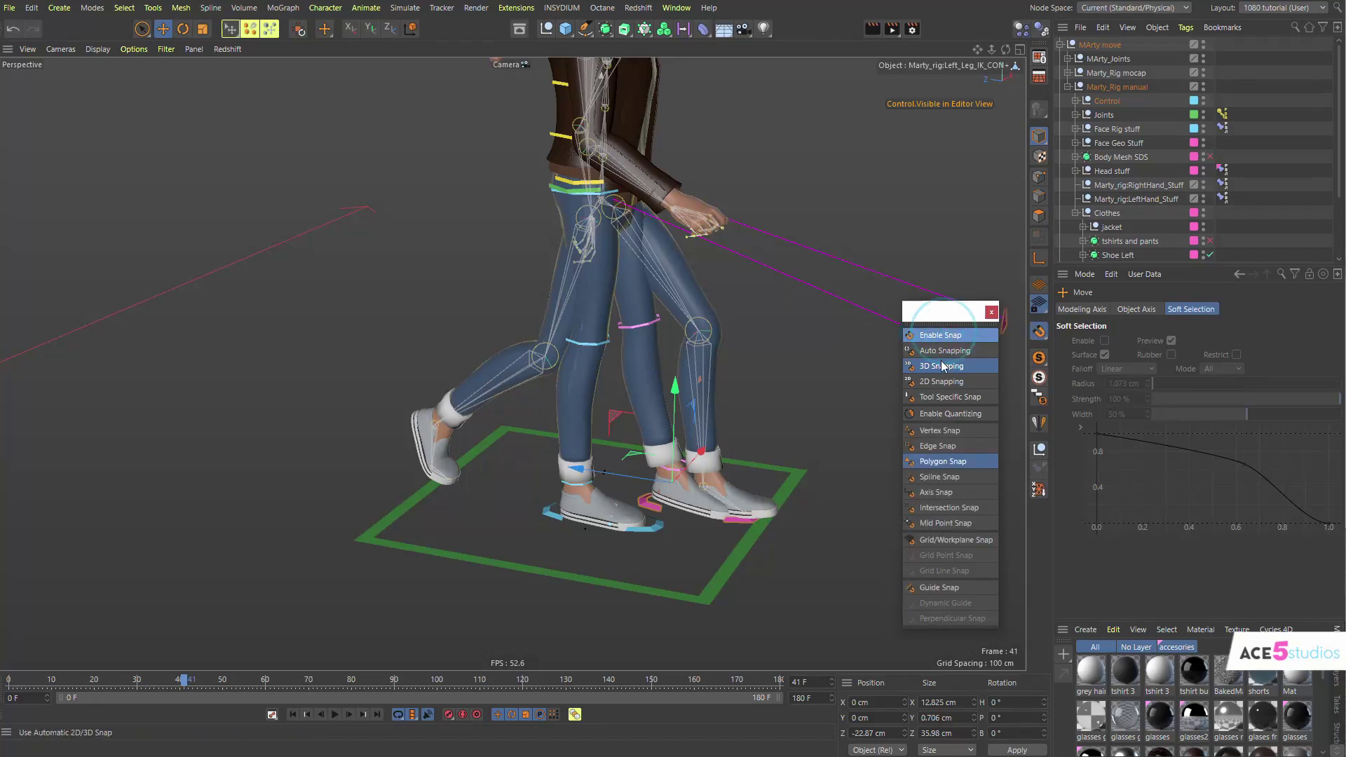
{"action": "left_click", "coordinate": [936, 461]}
{"action": "left_click", "coordinate": [937, 493]}
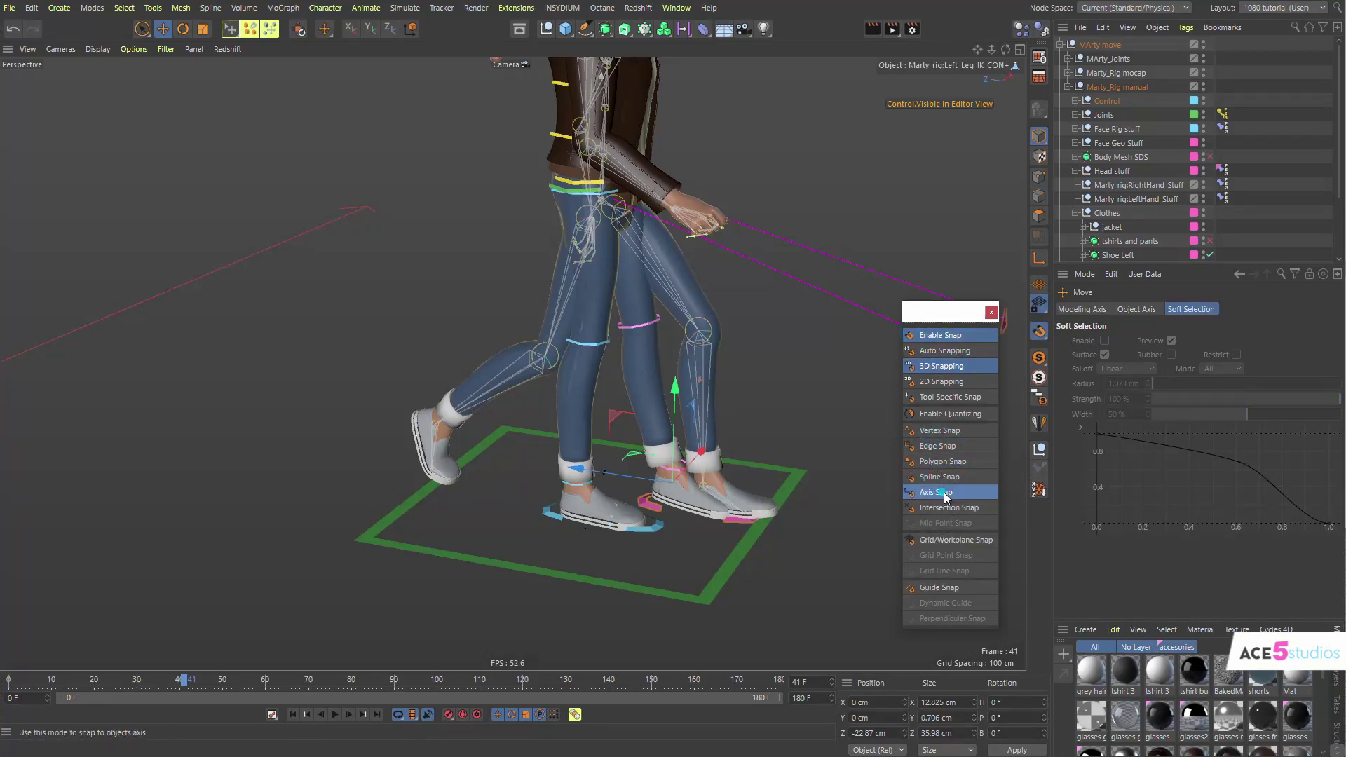
{"action": "left_click", "coordinate": [991, 312]}
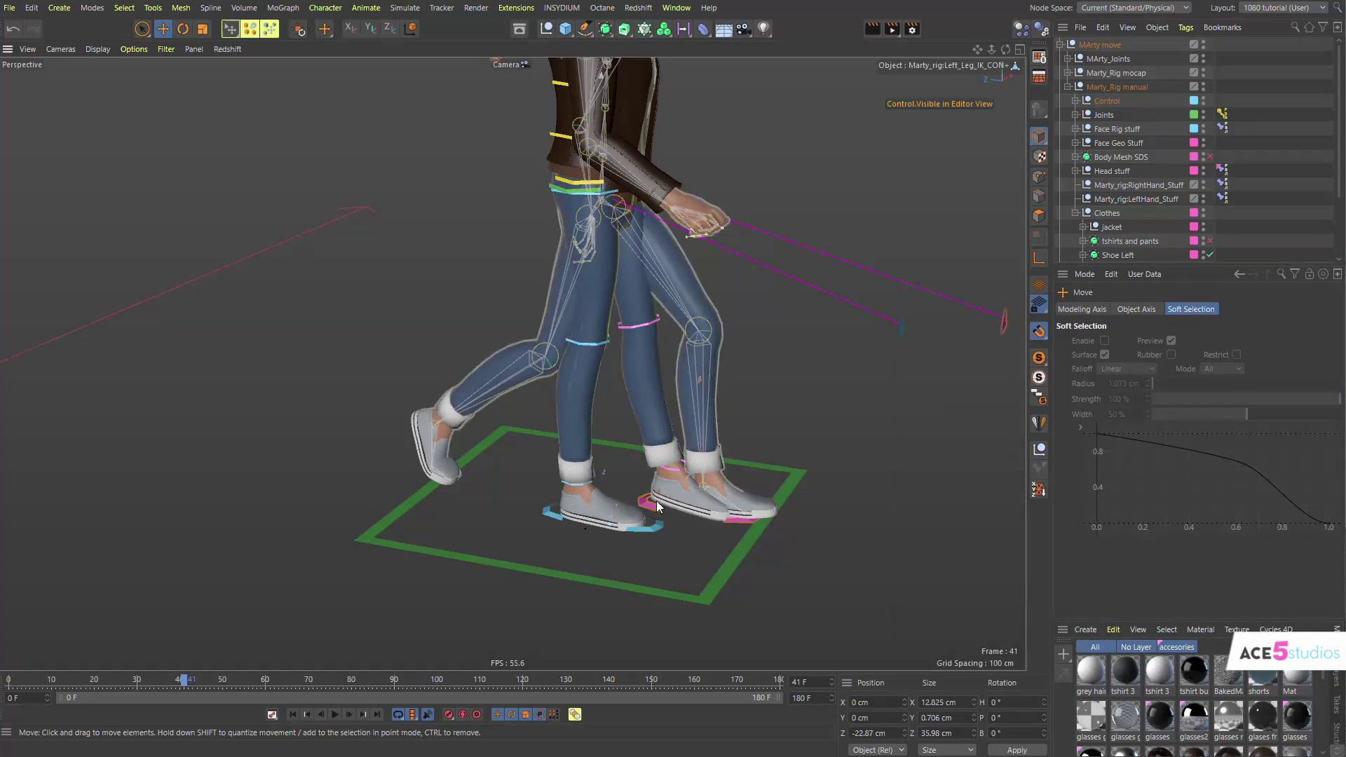
Snap the pink left foot control onto the mocap front ankle joint and the green hips control onto the mocap hip joint.
{"action": "scroll", "coordinate": [693, 483], "scroll_direction": "up", "scroll_amount": 3}
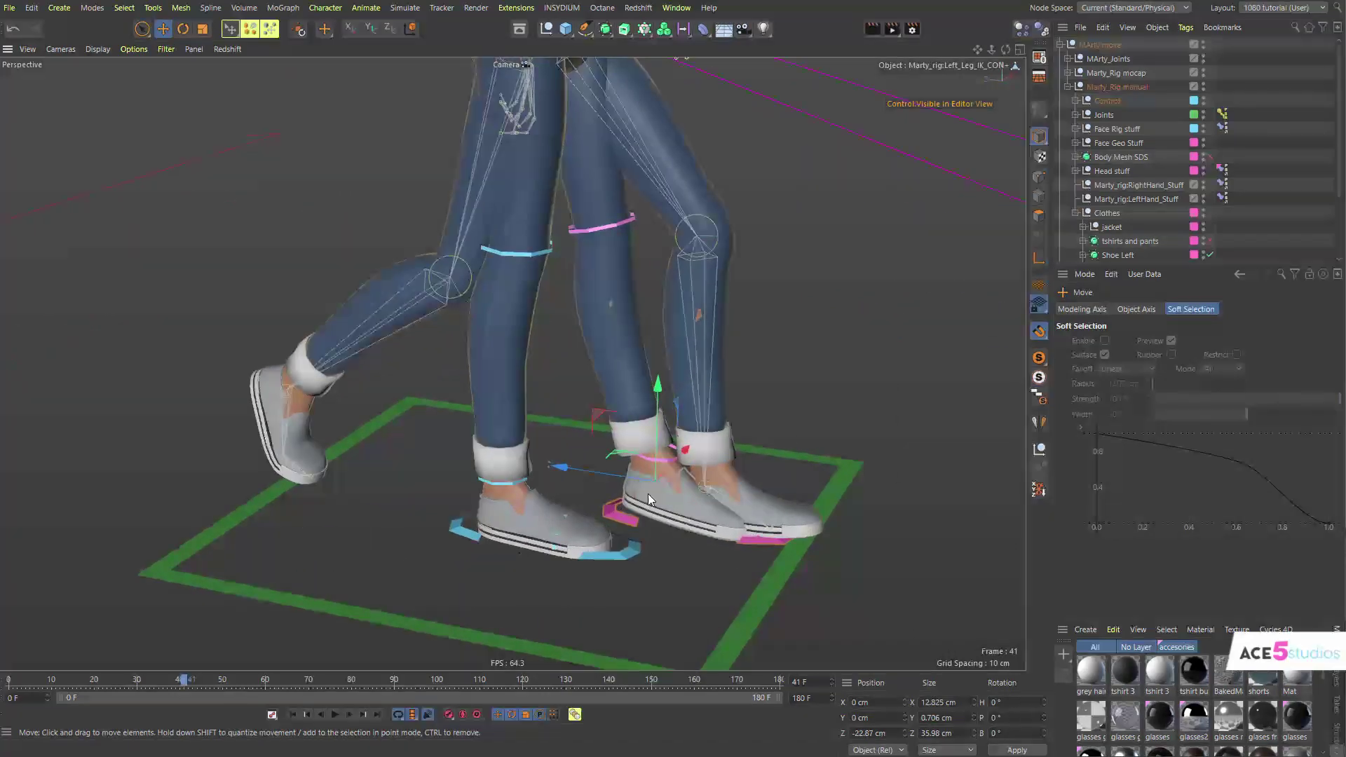
{"action": "left_click_drag", "start_coordinate": [648, 493], "coordinate": [701, 483]}
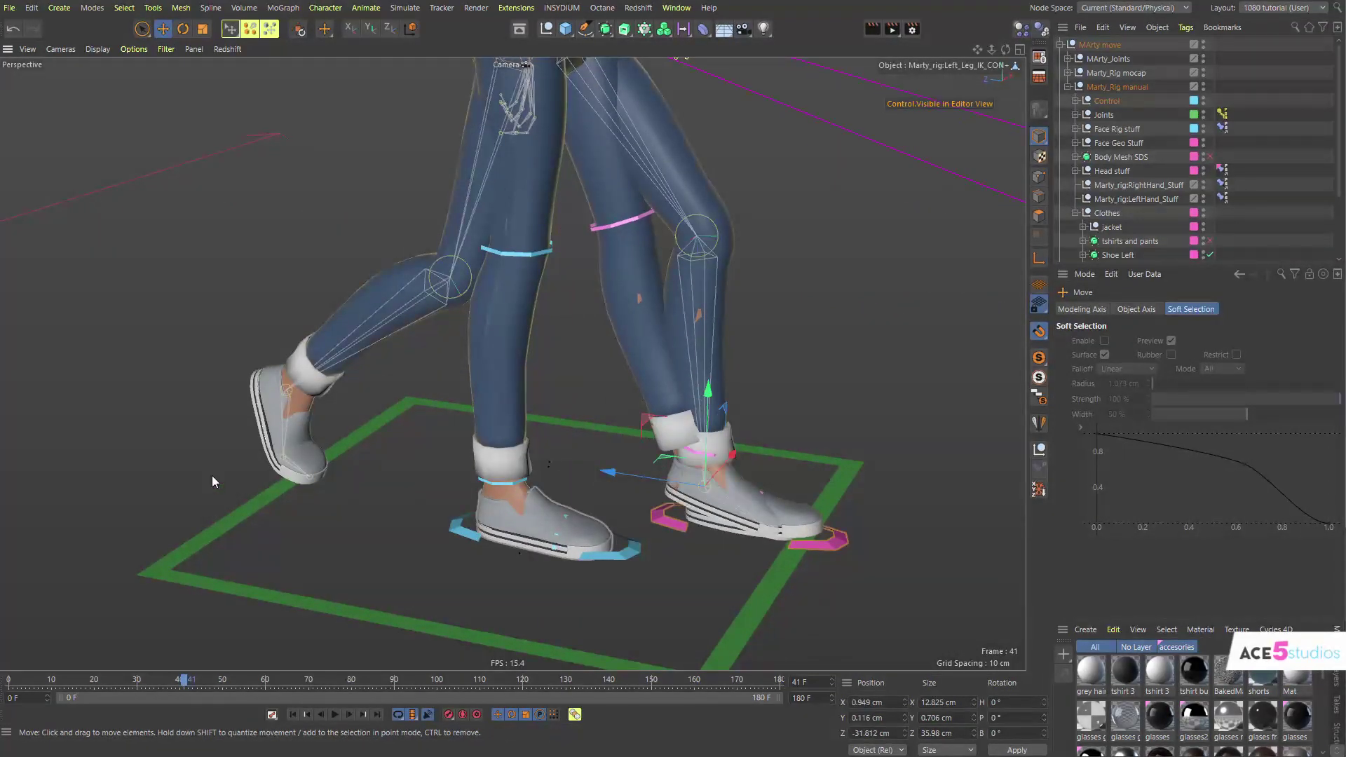
{"action": "middle_click_drag", "start_coordinate": [566, 112], "coordinate": [596, 327], "text": "alt"}
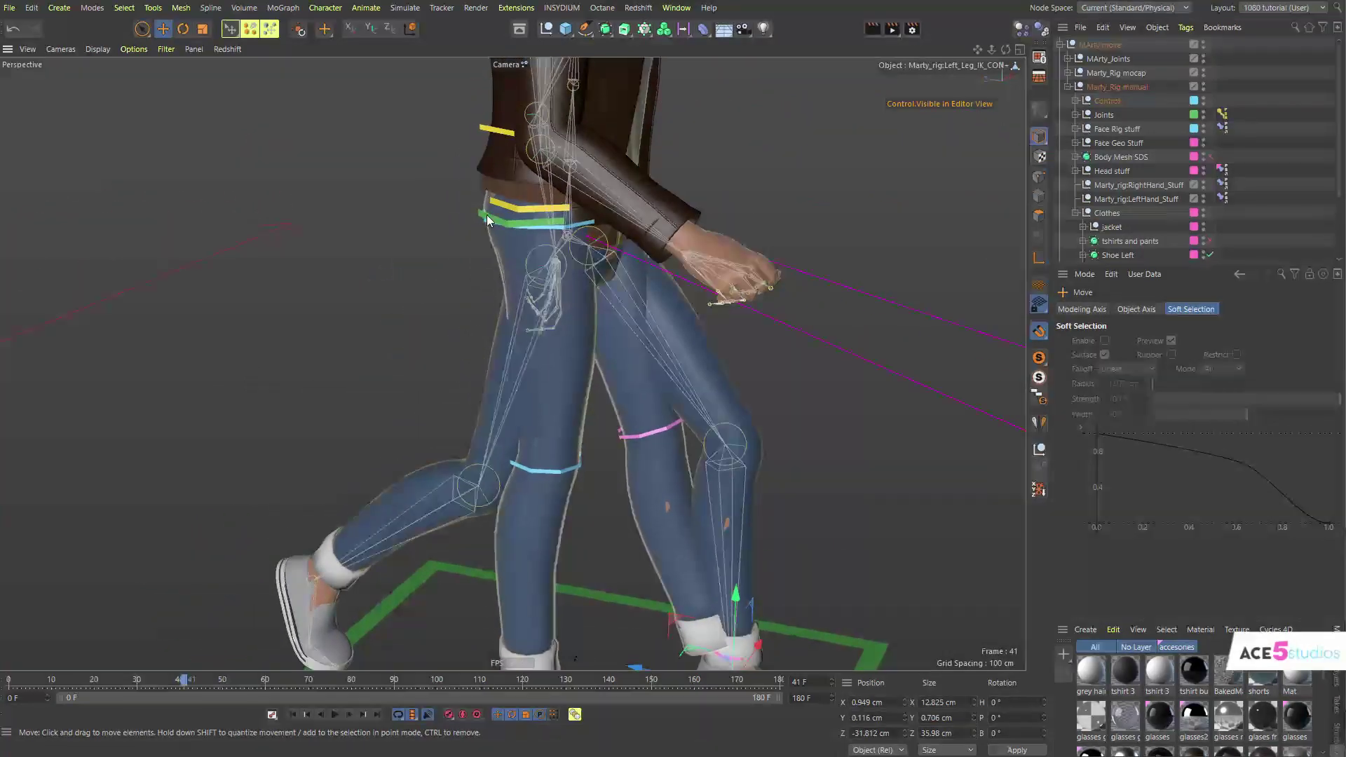
{"action": "left_click", "coordinate": [508, 225]}
{"action": "left_click_drag", "start_coordinate": [493, 257], "coordinate": [652, 235], "text": "alt"}
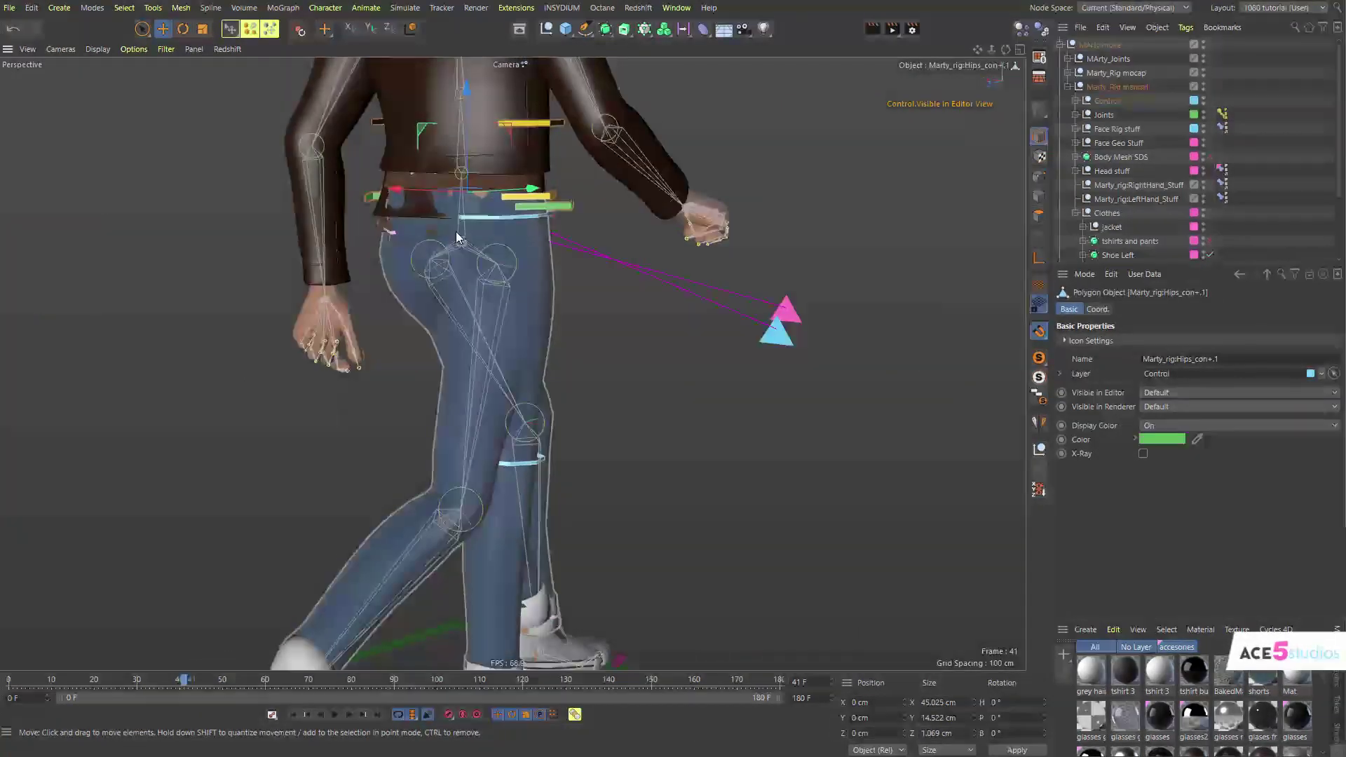
{"action": "mouse_move", "coordinate": [458, 229]}
{"action": "left_mouse_down"}
{"action": "mouse_move", "coordinate": [454, 256]}
{"action": "mouse_move", "coordinate": [460, 244]}
{"action": "left_mouse_up"}
Move and rotate the blue foot control to match the mocap's raised trailing foot, with a pitch of about 66°.
{"action": "left_click_drag", "start_coordinate": [510, 363], "coordinate": [434, 433], "text": "alt"}
{"action": "middle_click_drag", "start_coordinate": [433, 432], "coordinate": [475, 404], "text": "alt"}
{"action": "left_click", "coordinate": [538, 510]}
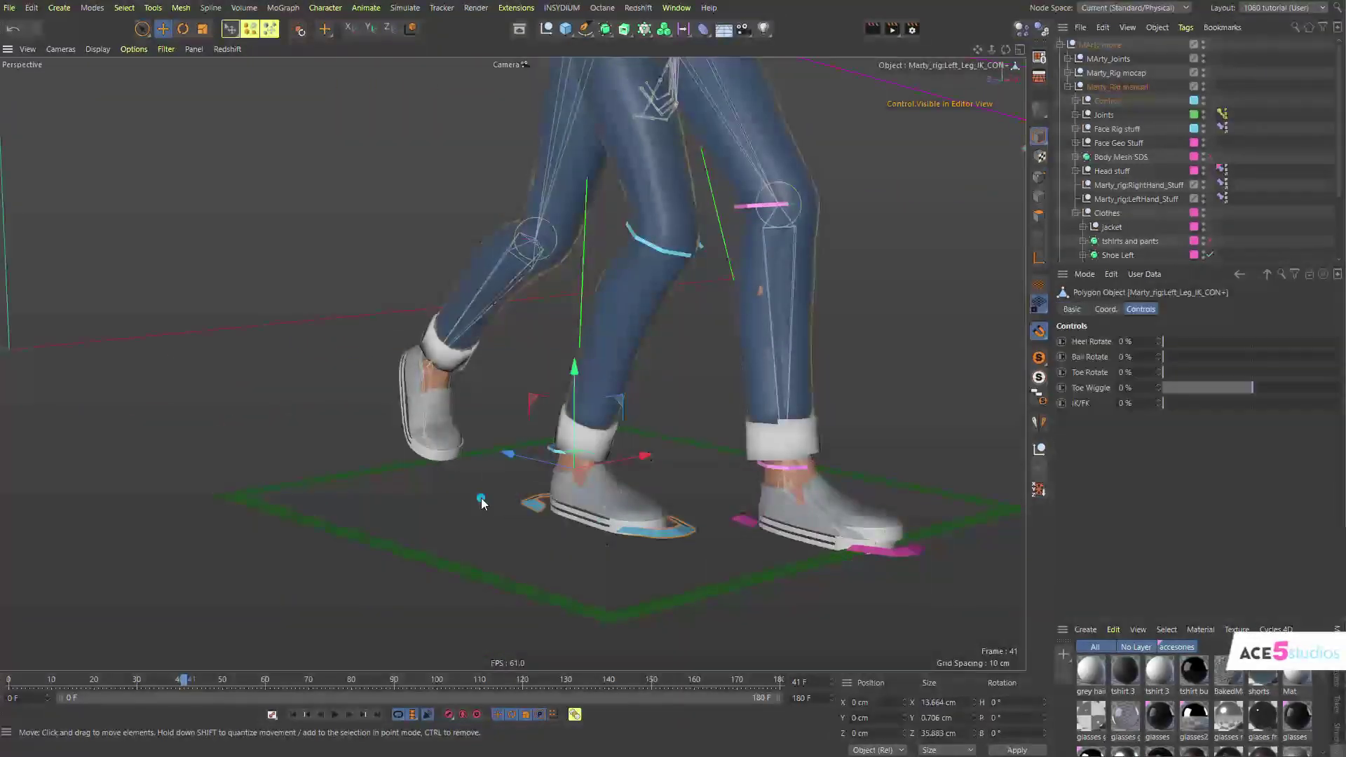
{"action": "left_click_drag", "start_coordinate": [539, 509], "coordinate": [310, 432], "text": "alt"}
{"action": "key", "text": "r"}
{"action": "left_click_drag", "start_coordinate": [352, 378], "coordinate": [320, 440]}
{"action": "right_click_drag", "start_coordinate": [320, 441], "coordinate": [382, 351], "text": "alt"}
{"action": "left_click_drag", "start_coordinate": [382, 351], "coordinate": [372, 495], "text": "alt"}
{"action": "key", "text": "e"}
{"action": "left_click_drag", "start_coordinate": [372, 387], "coordinate": [411, 516]}
{"action": "key", "text": "ctrl+z"}
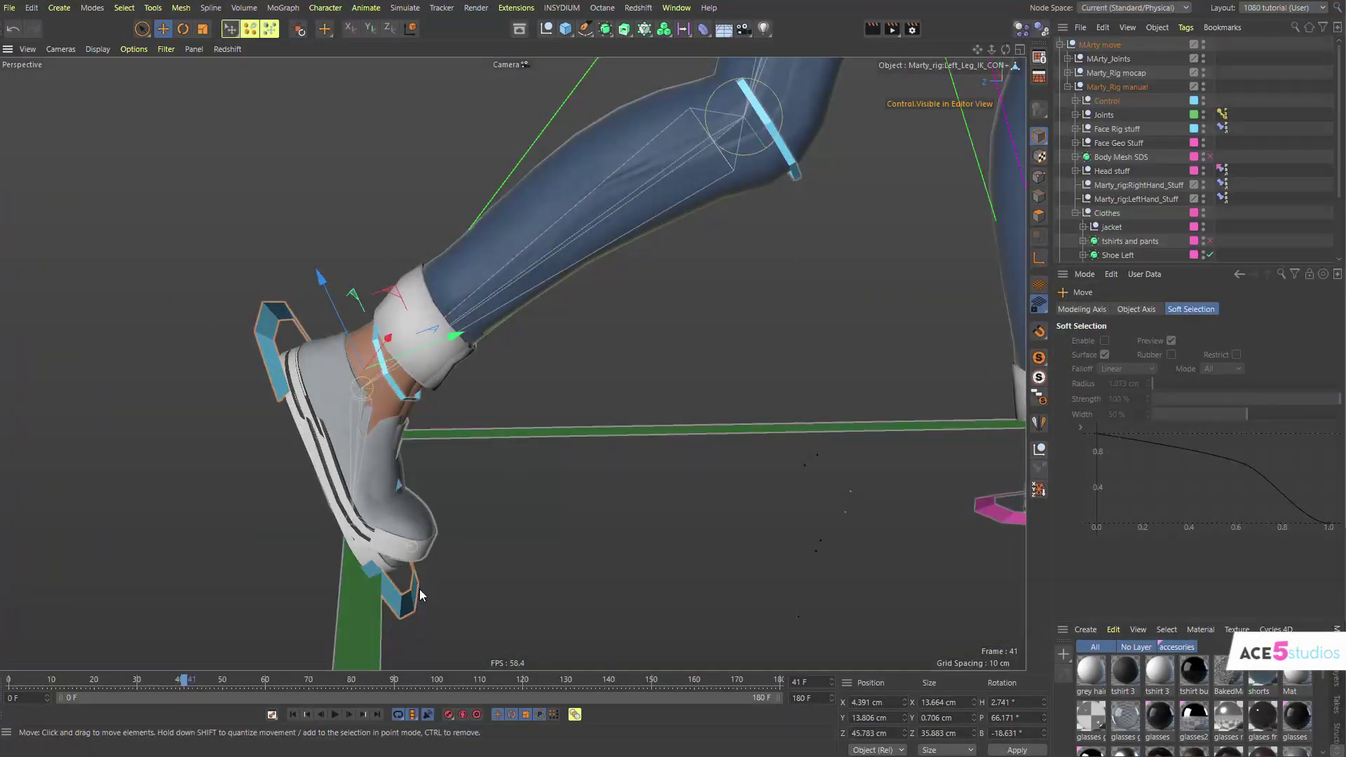
Set the blue trailing foot control's Toe Wiggle to -74 %.
{"action": "left_click", "coordinate": [411, 616]}
{"action": "left_click", "coordinate": [411, 615]}
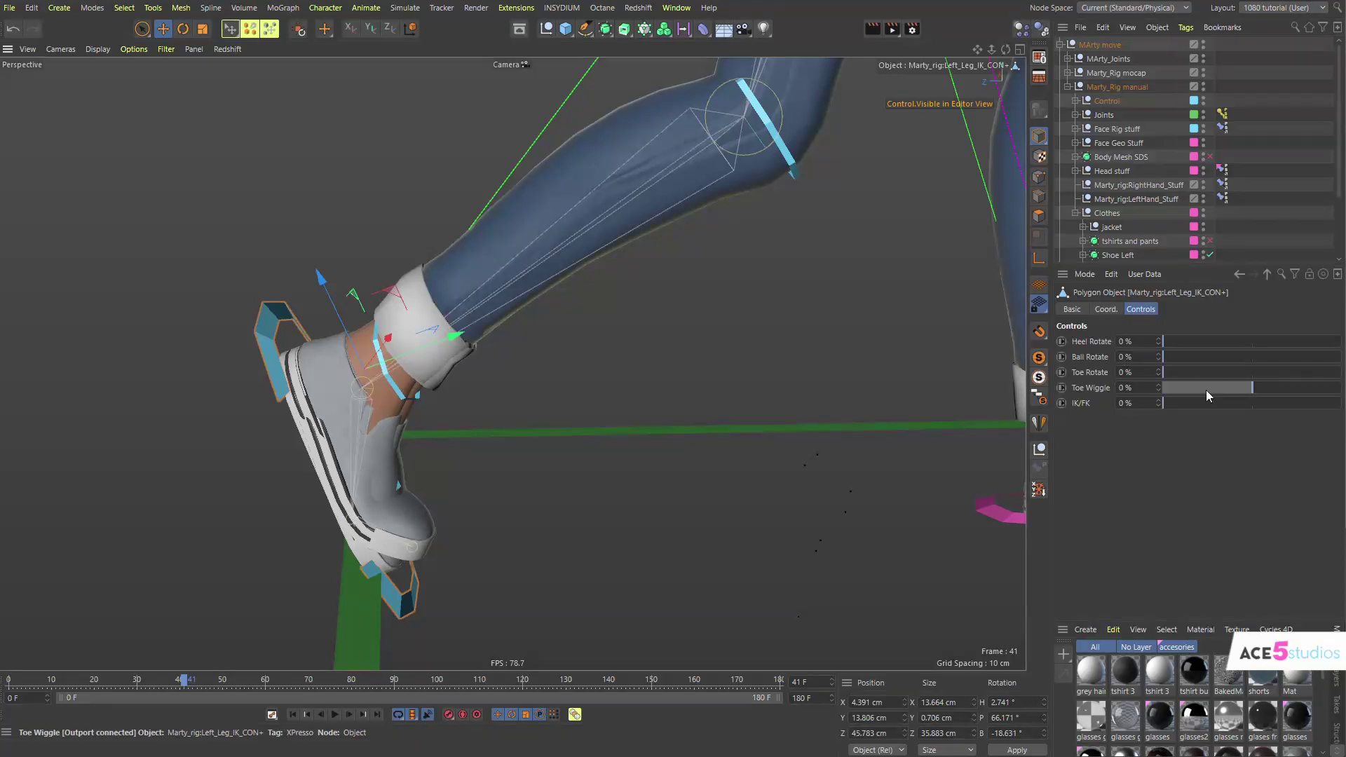
{"action": "left_click_drag", "start_coordinate": [1257, 389], "coordinate": [1208, 392]}
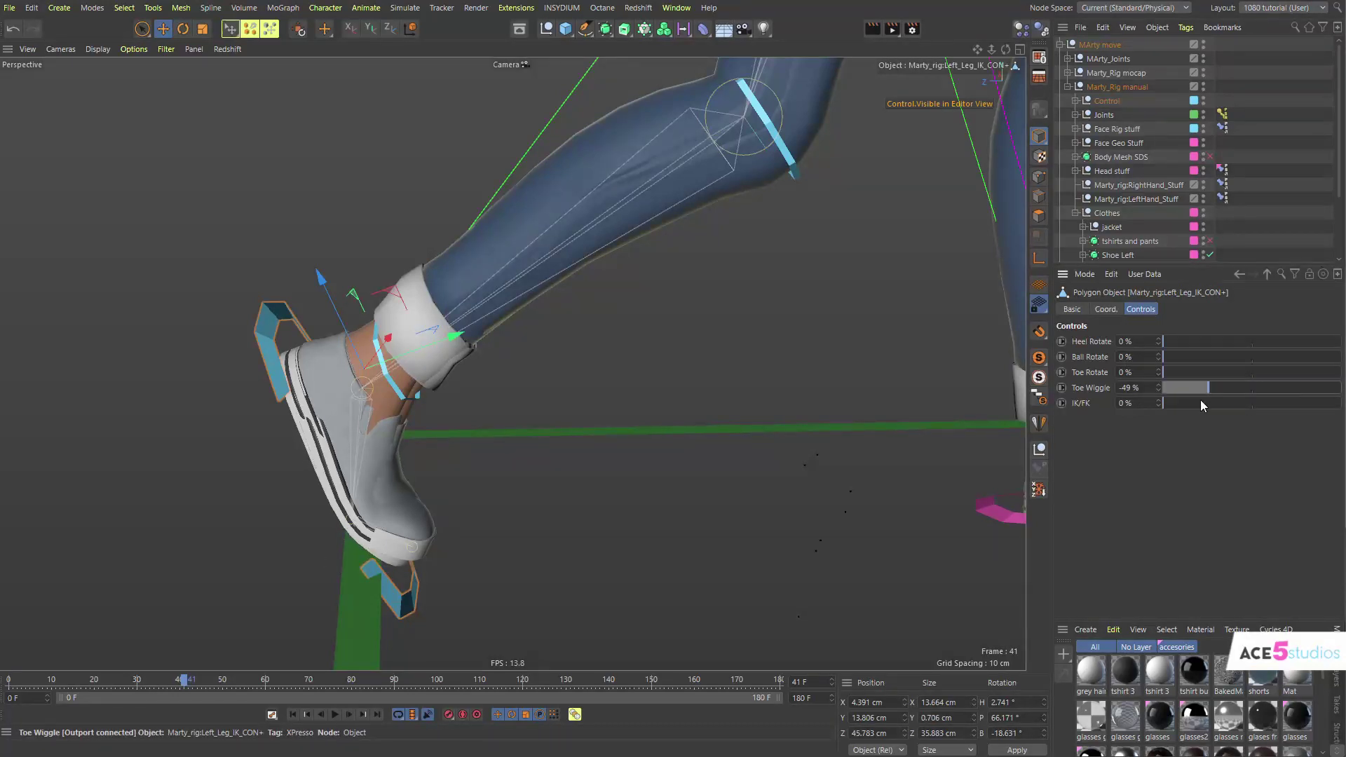
{"action": "left_click", "coordinate": [1185, 390]}
Move the blue right hand control onto the mocap right wrist joint using snapping.
{"action": "left_click_drag", "start_coordinate": [295, 450], "coordinate": [279, 425], "text": "alt"}
{"action": "scroll", "coordinate": [603, 217], "scroll_direction": "down", "scroll_amount": 5}
{"action": "middle_click_drag", "start_coordinate": [603, 218], "coordinate": [494, 463], "text": "alt"}
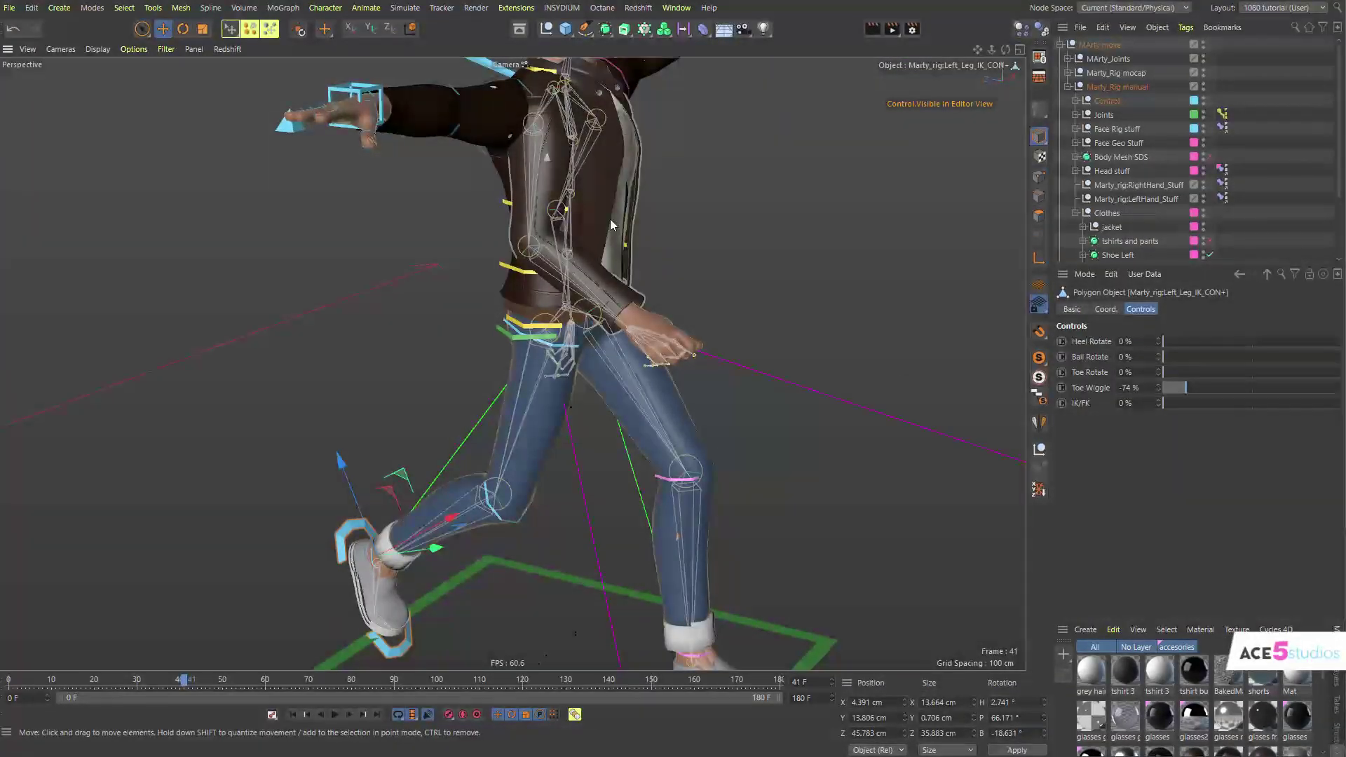
{"action": "left_click_drag", "start_coordinate": [610, 219], "coordinate": [383, 186], "text": "alt"}
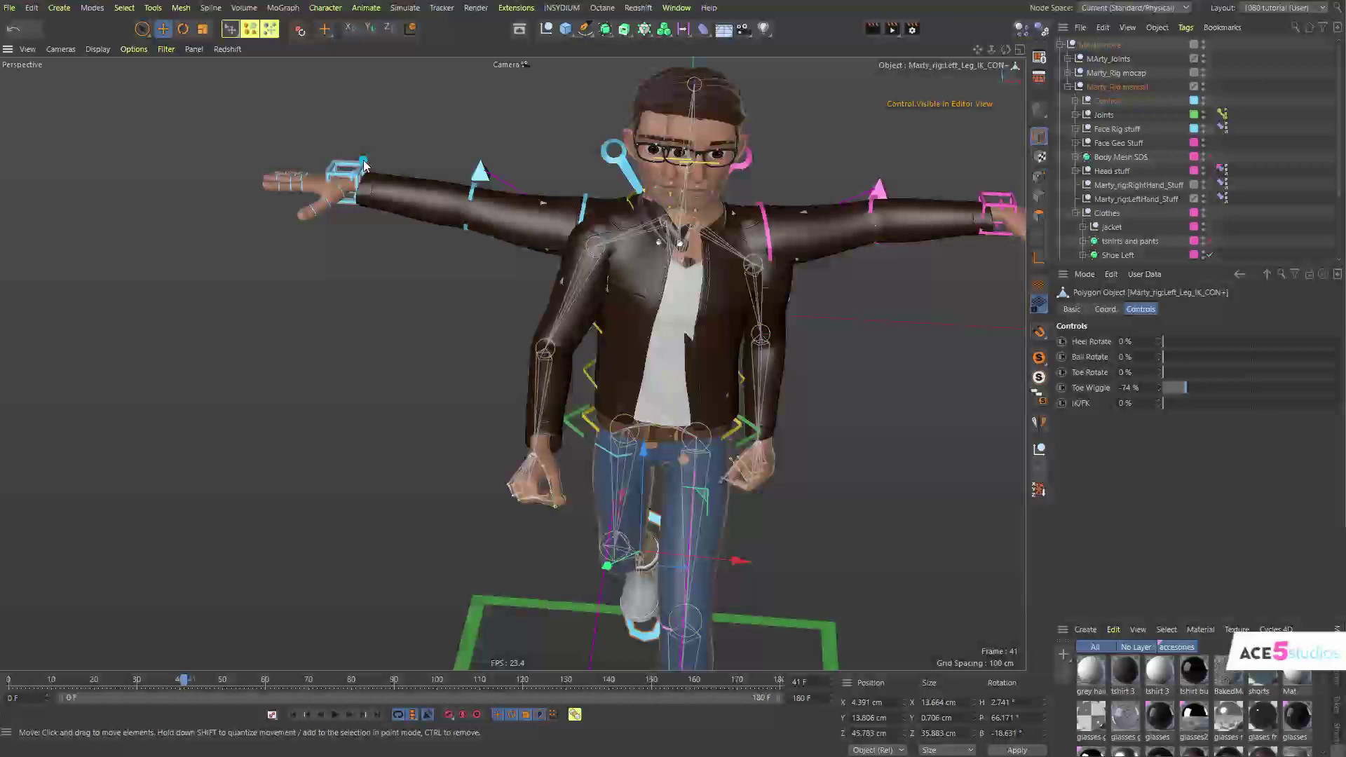
{"action": "left_click", "coordinate": [364, 166]}
{"action": "left_click_drag", "start_coordinate": [379, 354], "coordinate": [403, 291], "text": "alt"}
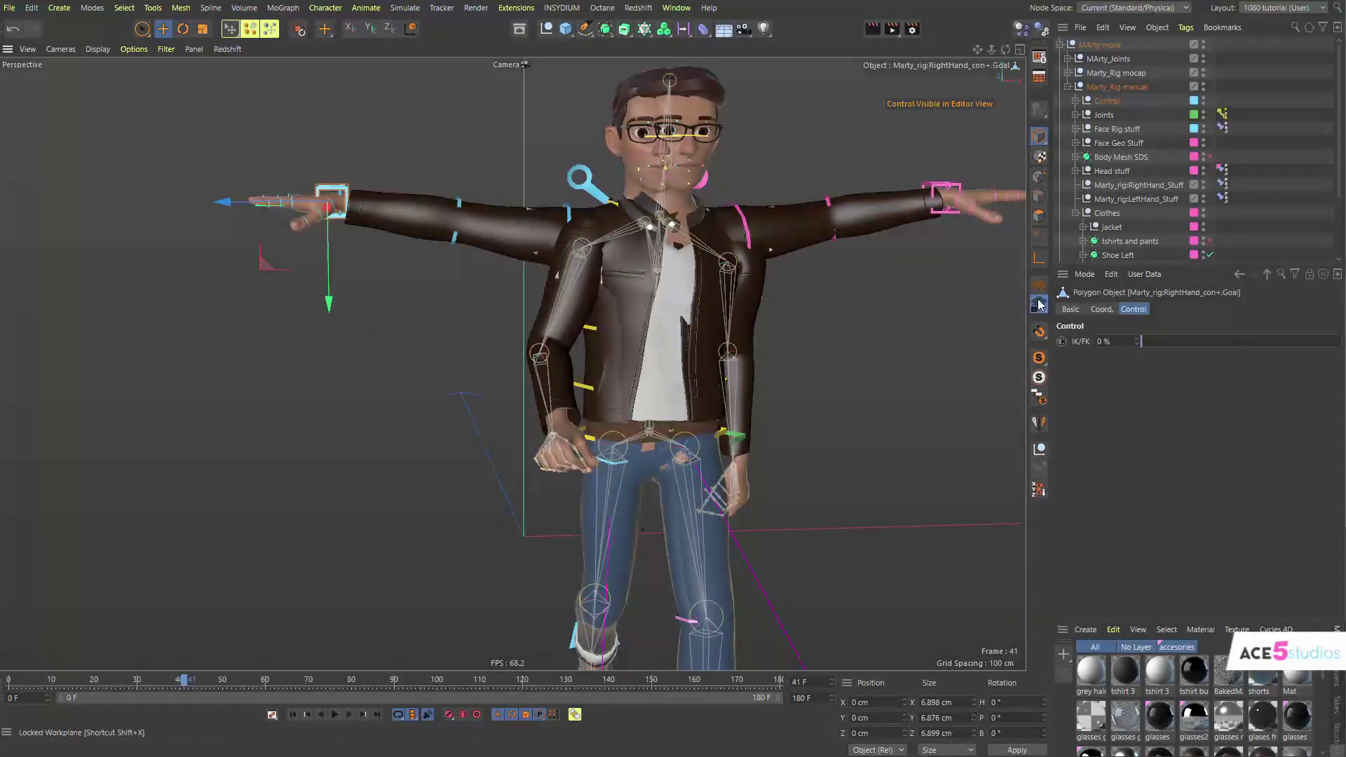
{"action": "left_click", "coordinate": [1039, 331]}
{"action": "left_click_drag", "start_coordinate": [331, 203], "coordinate": [555, 428]}
Rotate the right hand control to about H -91.5°, P 21.4°, B 39.5° to match the mocap hand.
{"action": "left_click_drag", "start_coordinate": [421, 442], "coordinate": [530, 464], "text": "alt"}
{"action": "key", "text": "r"}
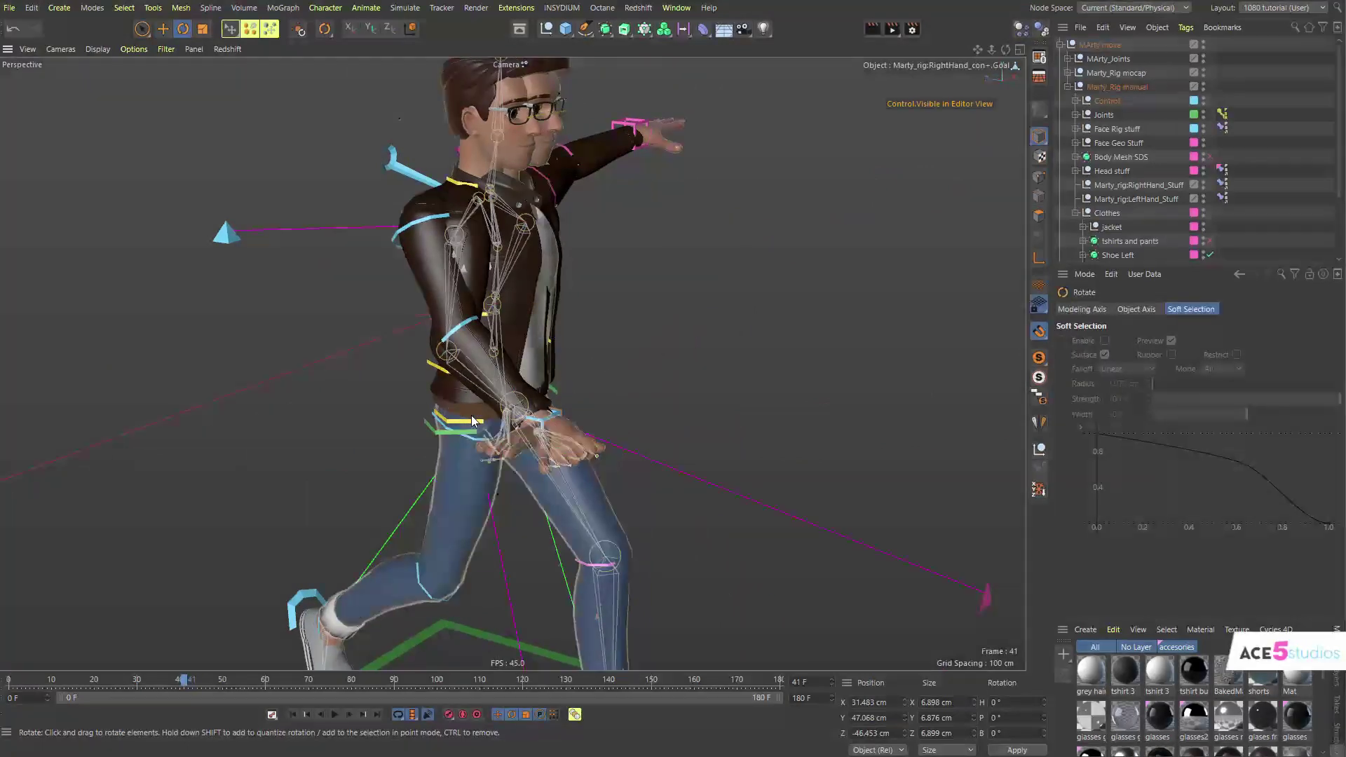
{"action": "left_click_drag", "start_coordinate": [472, 416], "coordinate": [594, 453]}
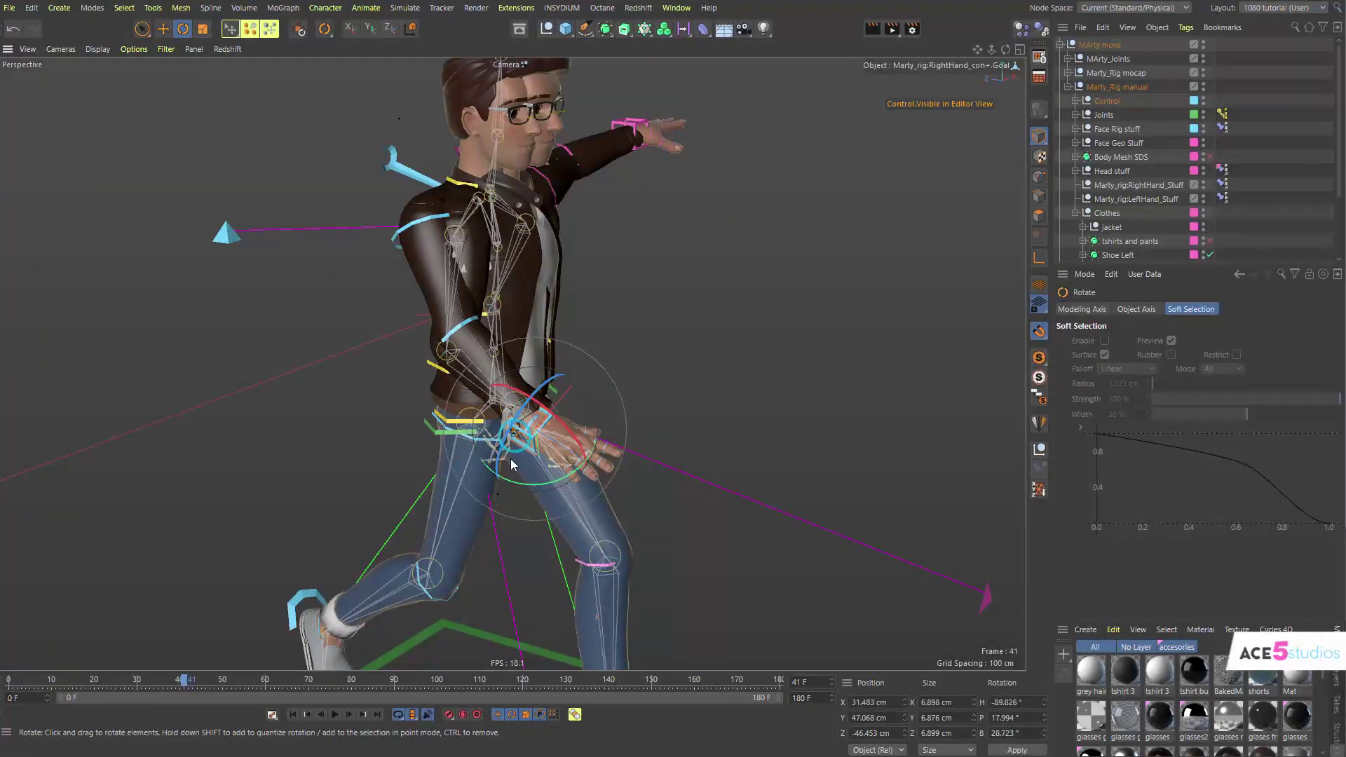
{"action": "left_click_drag", "start_coordinate": [511, 459], "coordinate": [511, 460]}
Move the pink left hand control onto the mocap left wrist joint and rotate it to match the mocap hand.
{"action": "left_click_drag", "start_coordinate": [771, 134], "coordinate": [595, 138], "text": "alt"}
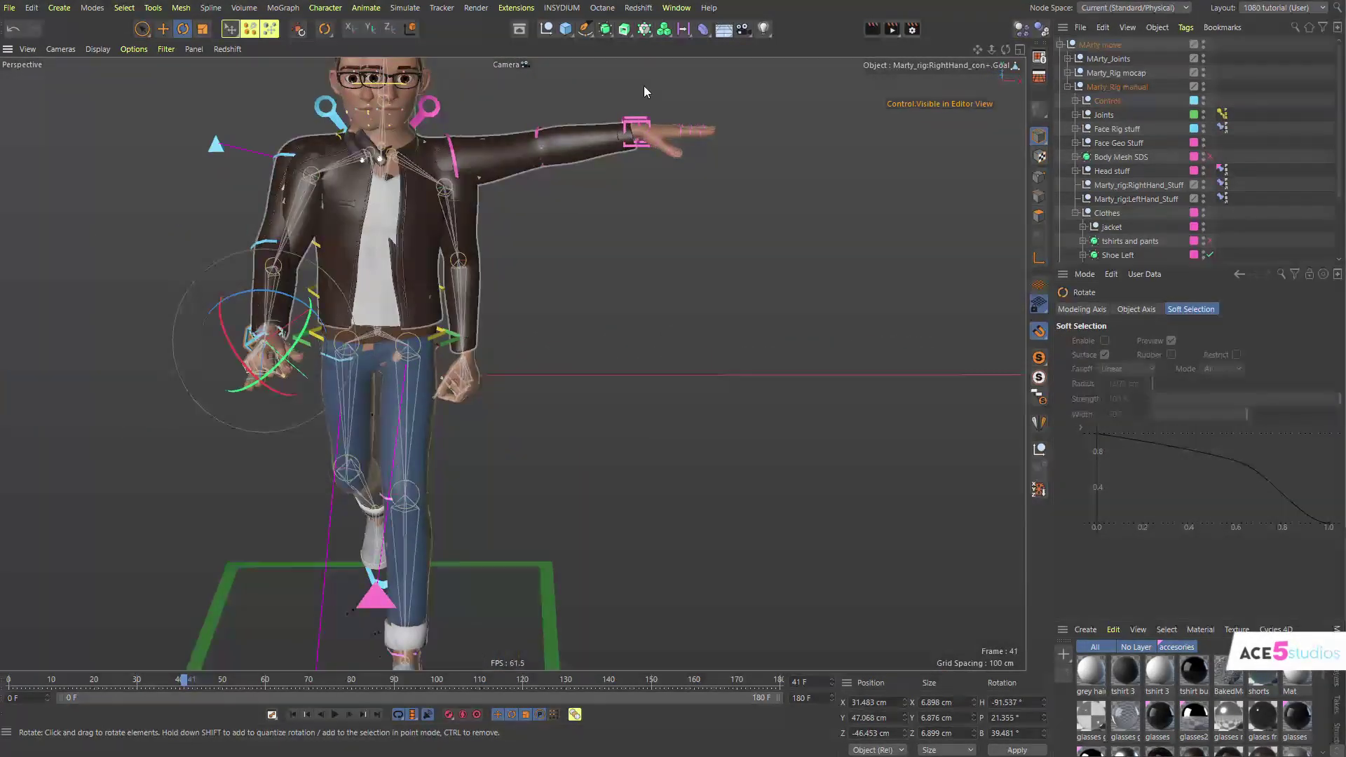
{"action": "right_click_drag", "start_coordinate": [644, 86], "coordinate": [680, 124], "text": "alt"}
{"action": "left_click", "coordinate": [644, 137]}
{"action": "middle_click_drag", "start_coordinate": [535, 311], "coordinate": [680, 345], "text": "alt"}
{"action": "key", "text": "e"}
{"action": "right_click_drag", "start_coordinate": [582, 342], "coordinate": [638, 327], "text": "alt"}
{"action": "middle_click_drag", "start_coordinate": [638, 327], "coordinate": [746, 281], "text": "alt"}
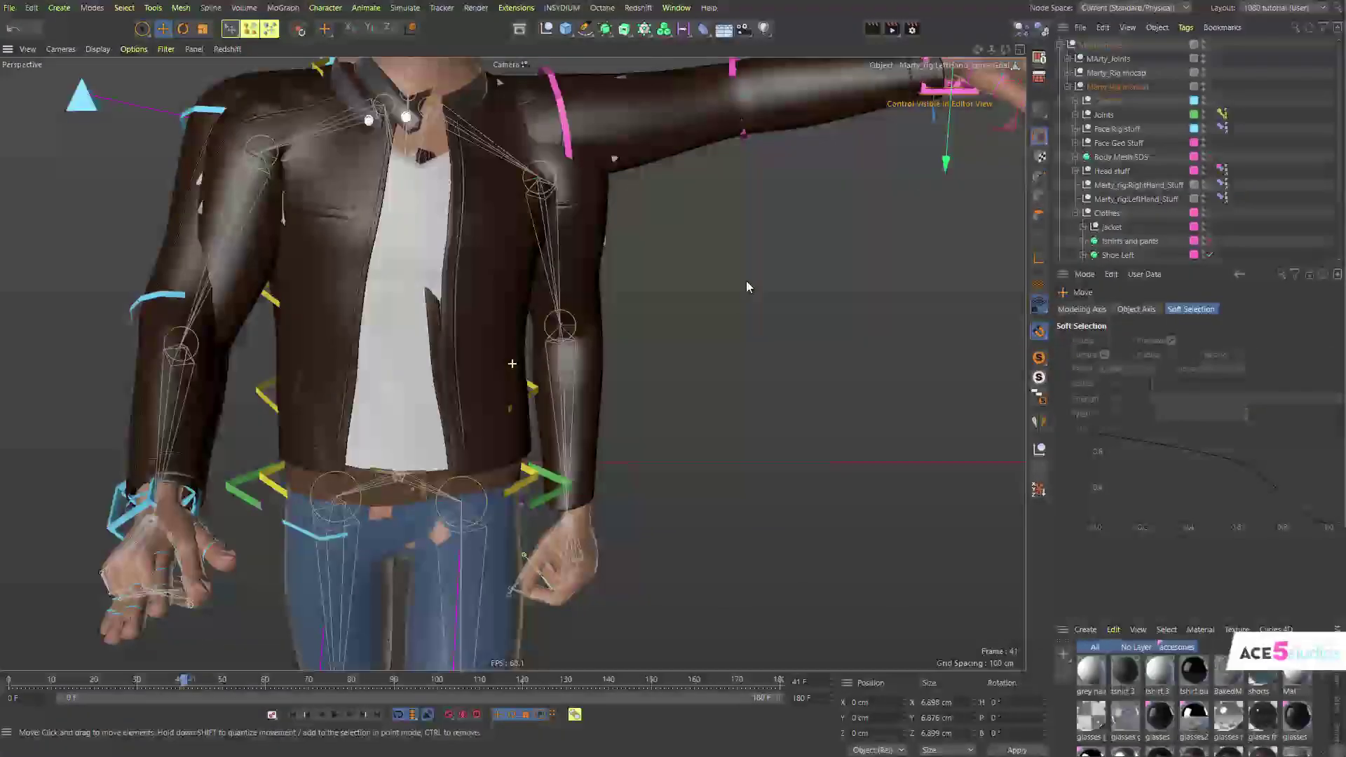
{"action": "left_click_drag", "start_coordinate": [746, 287], "coordinate": [571, 519]}
{"action": "key", "text": "r"}
{"action": "left_click_drag", "start_coordinate": [696, 419], "coordinate": [751, 443]}
Select the left hand's four finger base controls together with all of their child finger controls.
{"action": "left_click", "coordinate": [788, 462]}
{"action": "left_click", "coordinate": [792, 459], "text": "shift"}
{"action": "left_click", "coordinate": [772, 499], "text": "shift"}
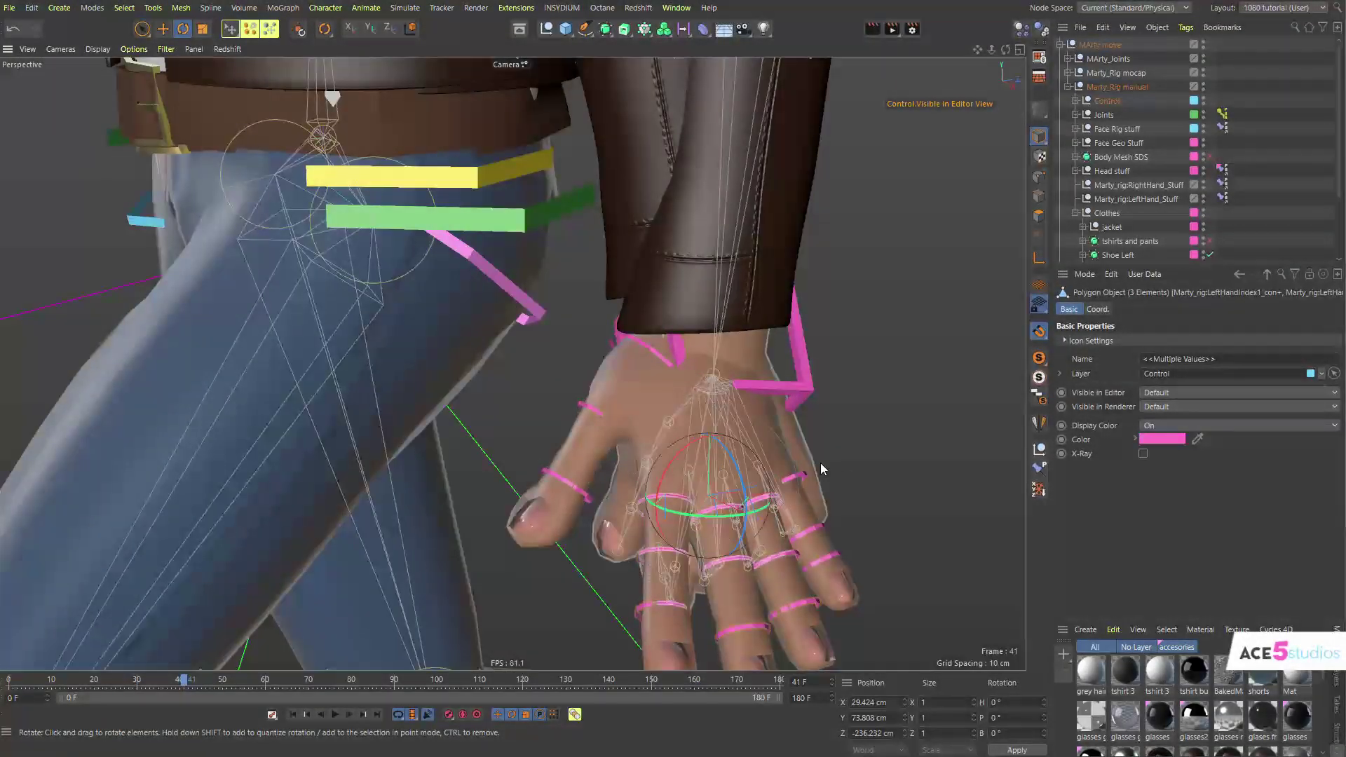
{"action": "left_click", "coordinate": [805, 477], "text": "shift"}
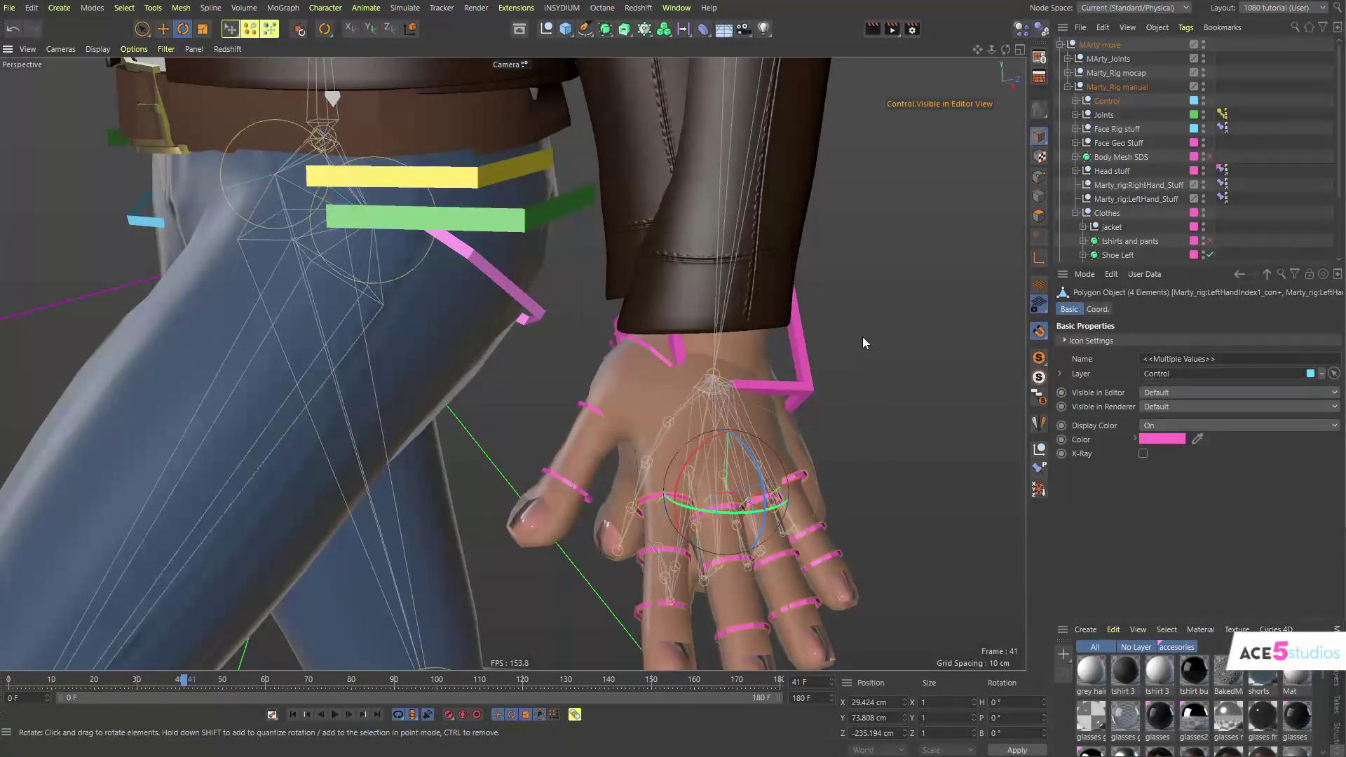
{"action": "right_click", "coordinate": [864, 309]}
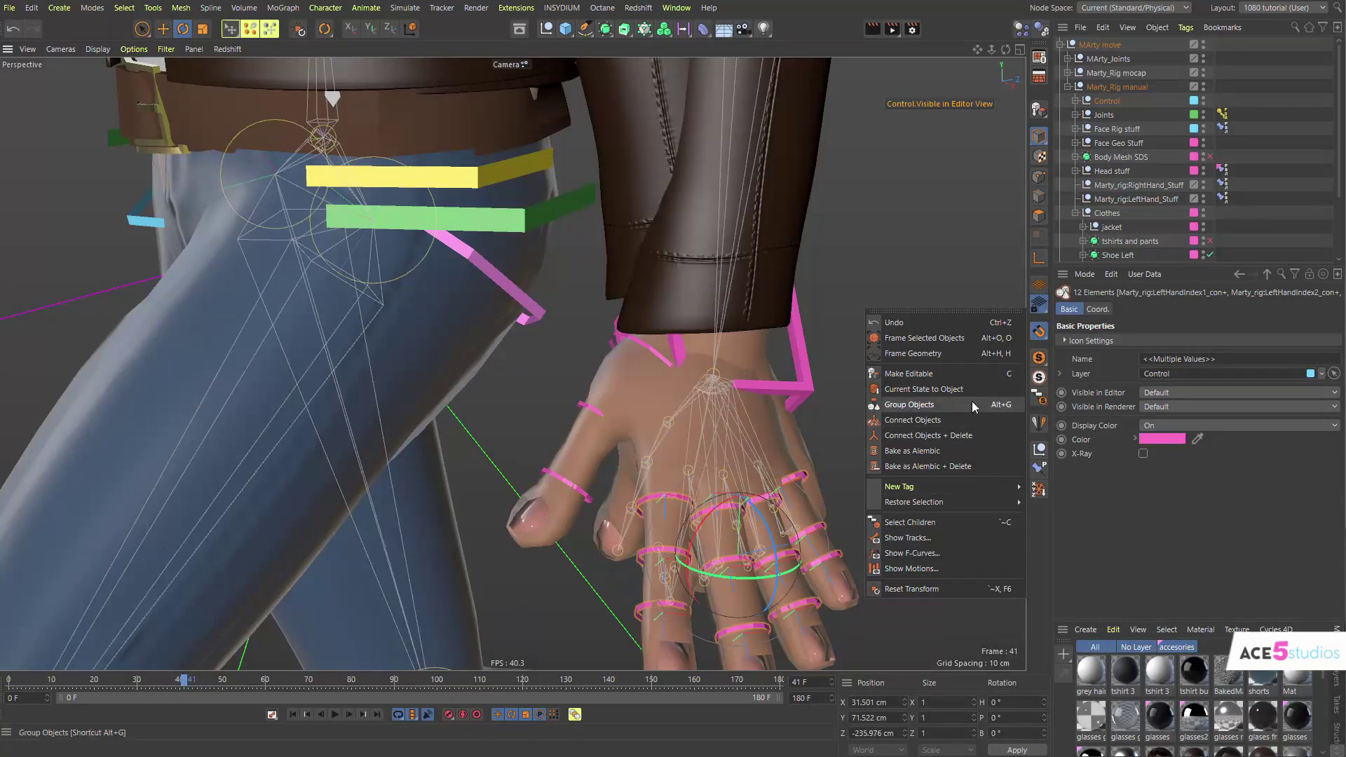
Search the commands for Select Children and dock it as a permanent icon beside the render commands.
{"action": "key", "text": "shift+c"}
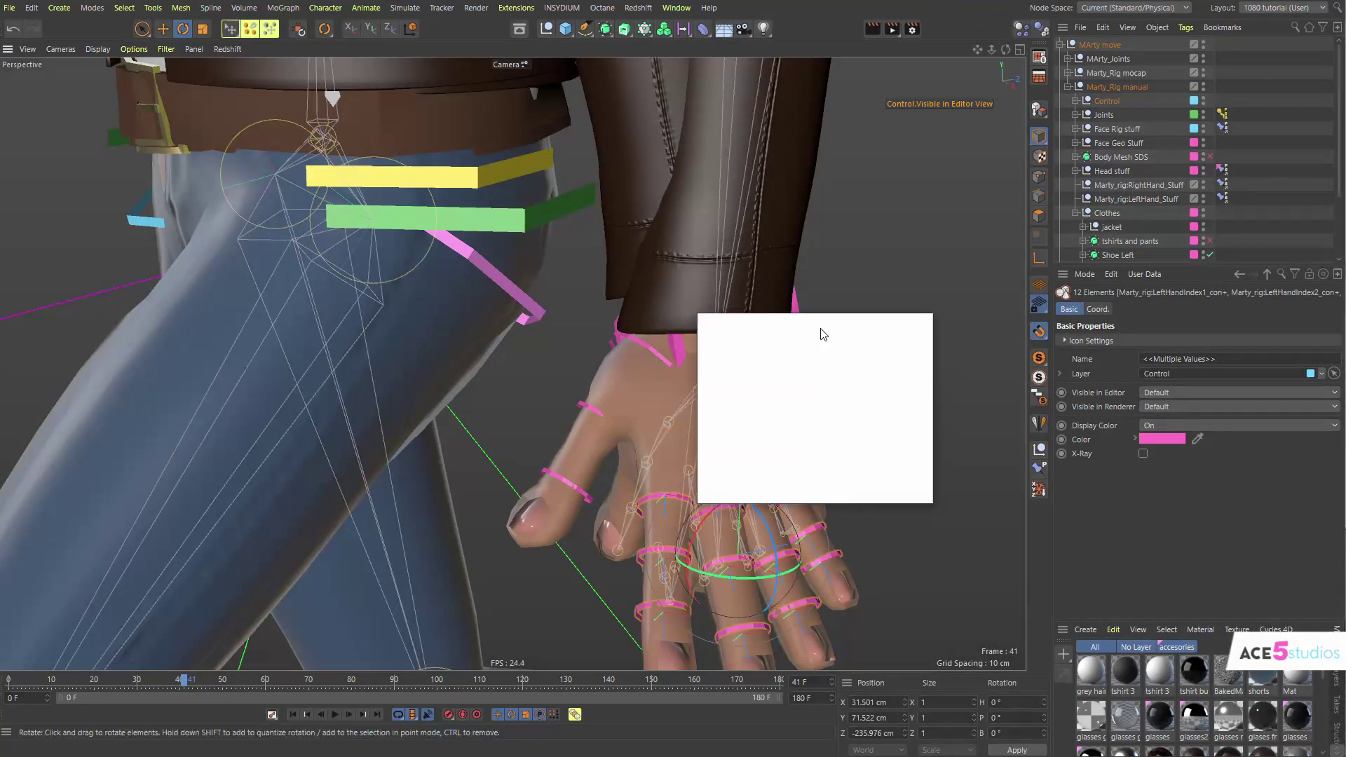
{"action": "type", "text": "select ch"}
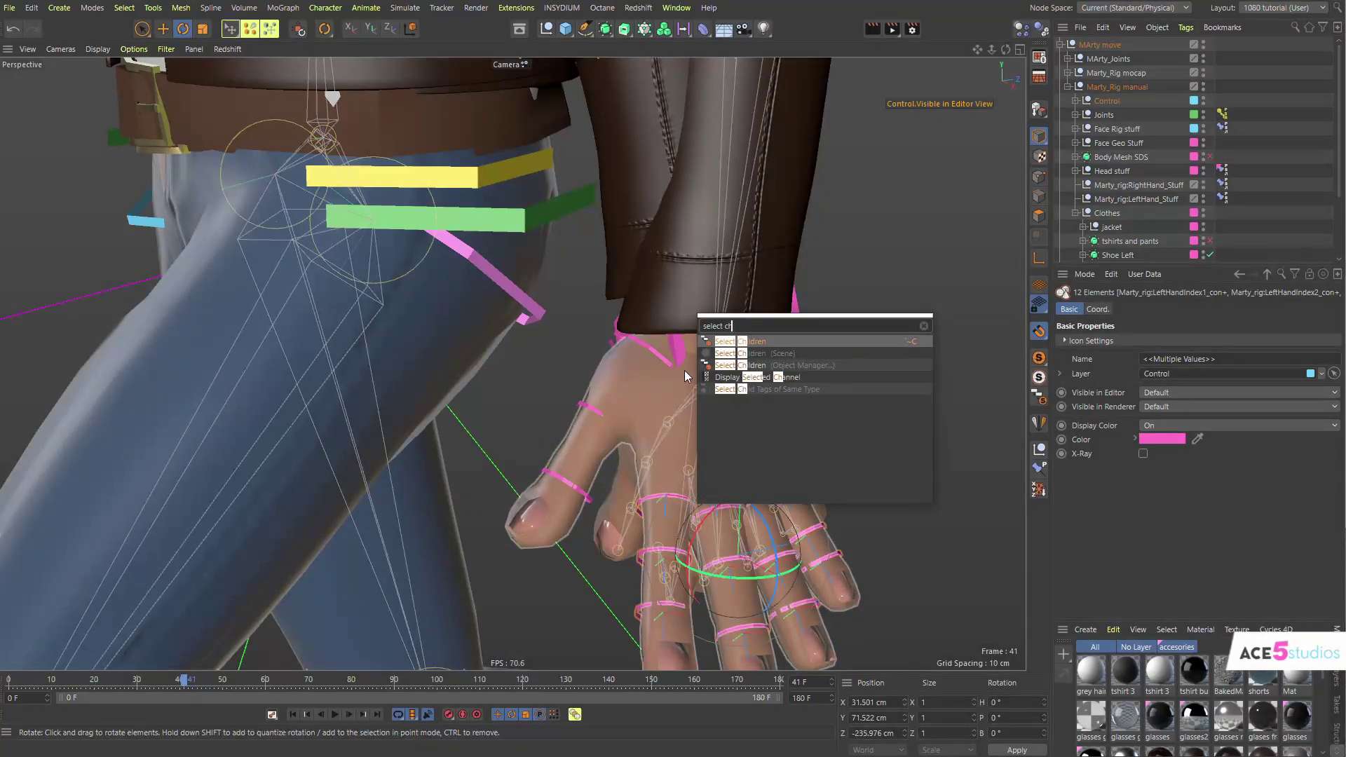
{"action": "left_click_drag", "start_coordinate": [709, 346], "coordinate": [858, 28]}
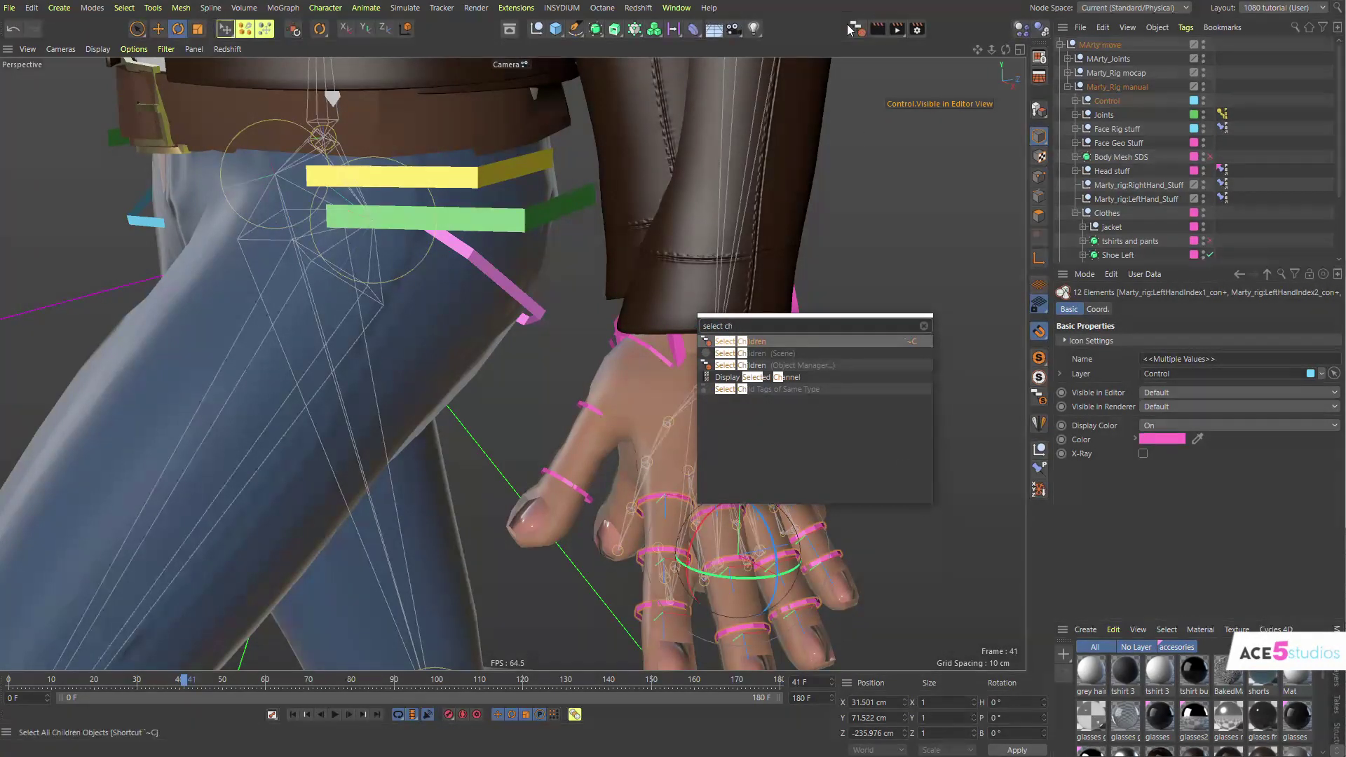
Rotate all selected left finger controls with Per-Object Manipulation so the fingers follow the mocap finger joints.
{"action": "middle_click_drag", "start_coordinate": [710, 585], "coordinate": [696, 446], "text": "alt"}
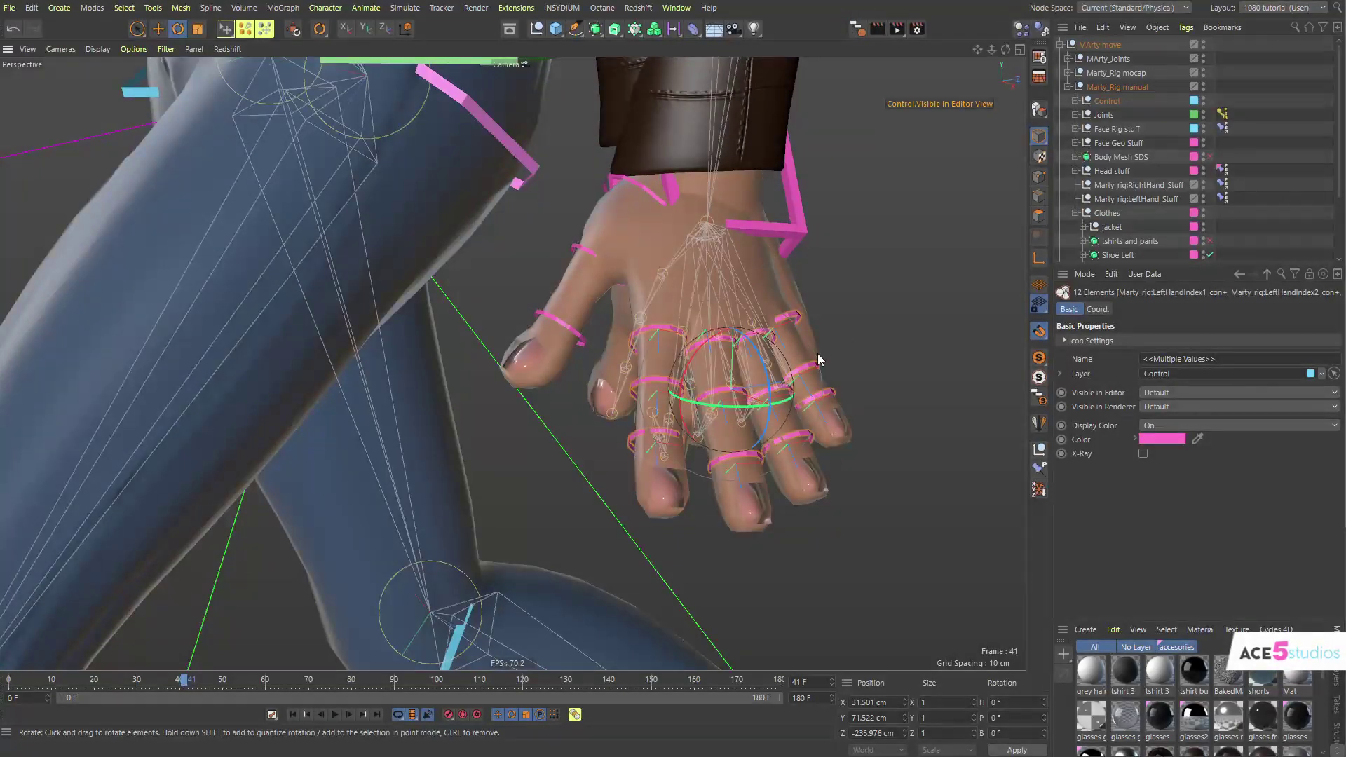
{"action": "left_click", "coordinate": [181, 31]}
{"action": "left_click", "coordinate": [1137, 308]}
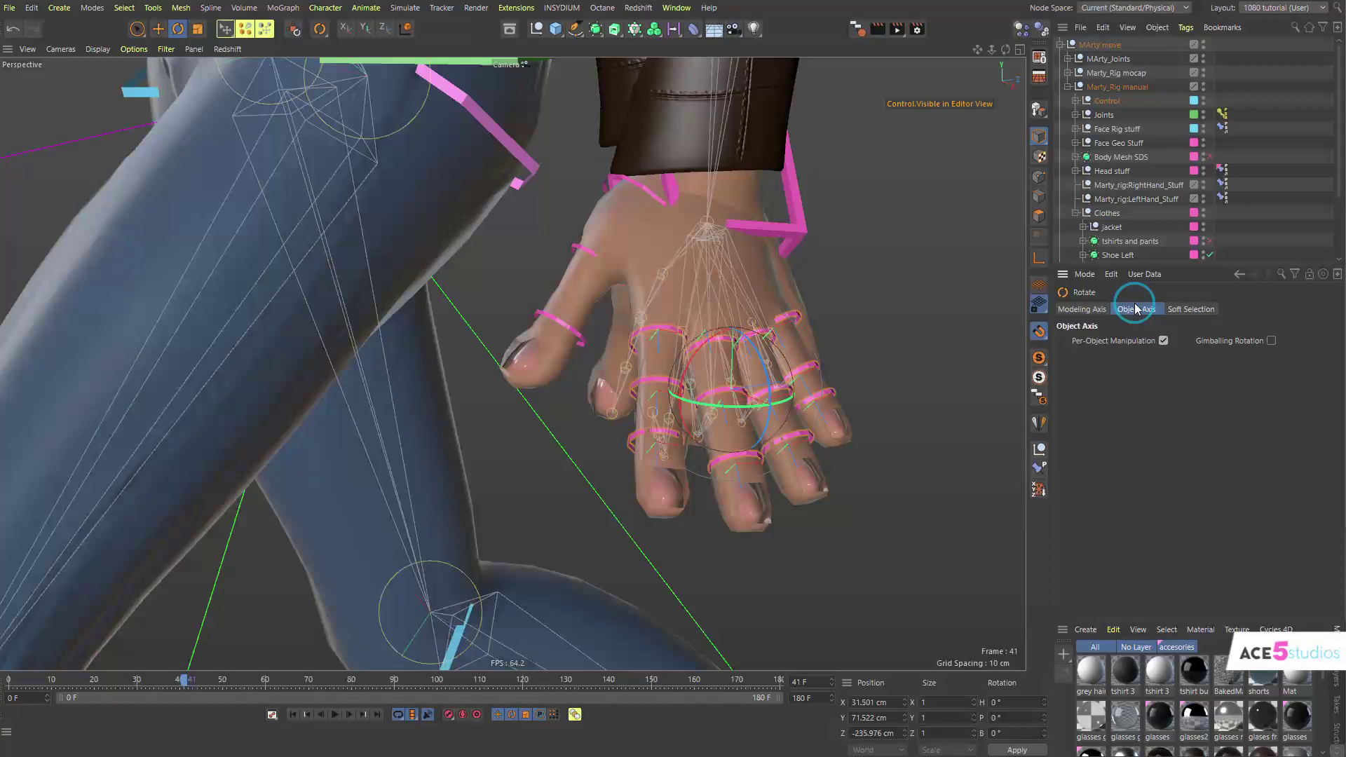
{"action": "left_click", "coordinate": [1166, 340]}
{"action": "mouse_move", "coordinate": [735, 405]}
{"action": "left_mouse_down"}
{"action": "mouse_move", "coordinate": [719, 412]}
{"action": "mouse_move", "coordinate": [732, 413]}
{"action": "left_mouse_up"}
{"action": "left_click_drag", "start_coordinate": [772, 359], "coordinate": [778, 390]}
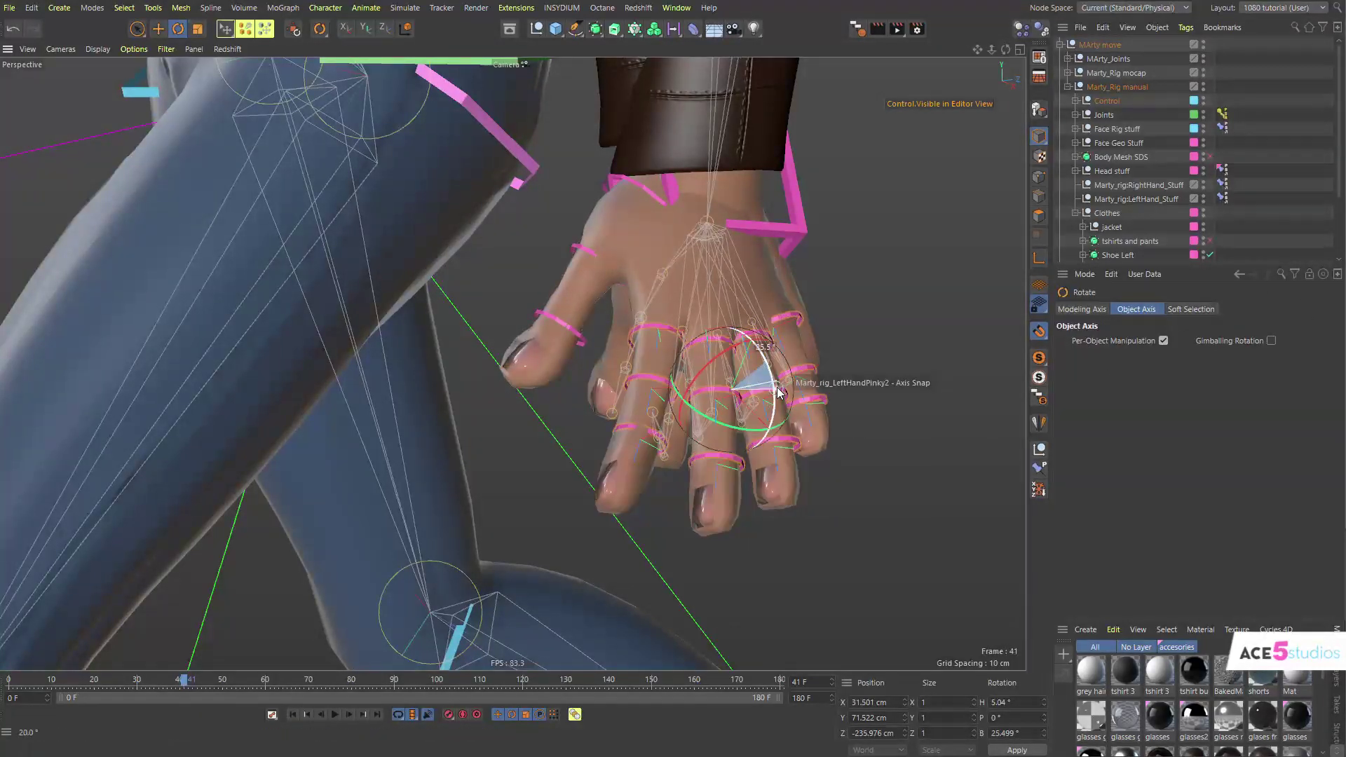
{"action": "left_click_drag", "start_coordinate": [707, 355], "coordinate": [538, 321]}
{"action": "left_click_drag", "start_coordinate": [749, 375], "coordinate": [672, 297]}
Fine-tune the pink left hand control against the mocap wrist, and undo the trial move.
{"action": "left_click", "coordinate": [755, 219]}
{"action": "left_click", "coordinate": [698, 242]}
{"action": "left_click_drag", "start_coordinate": [658, 253], "coordinate": [534, 283]}
{"action": "left_click_drag", "start_coordinate": [746, 292], "coordinate": [397, 300], "text": "alt"}
{"action": "key", "text": "e"}
{"action": "left_click_drag", "start_coordinate": [516, 304], "coordinate": [528, 335]}
{"action": "key", "text": "ctrl+z"}
{"action": "left_click_drag", "start_coordinate": [456, 275], "coordinate": [754, 262], "text": "alt"}
Rotate the pink left shoulder control to about H 5°, P 17.6°, B -9.7° to match the mocap shoulder.
{"action": "middle_click_drag", "start_coordinate": [475, 77], "coordinate": [520, 323], "text": "alt"}
{"action": "right_click_drag", "start_coordinate": [519, 323], "coordinate": [399, 368], "text": "alt"}
{"action": "middle_click_drag", "start_coordinate": [509, 224], "coordinate": [572, 424], "text": "alt"}
{"action": "left_click", "coordinate": [517, 73]}
{"action": "key", "text": "r"}
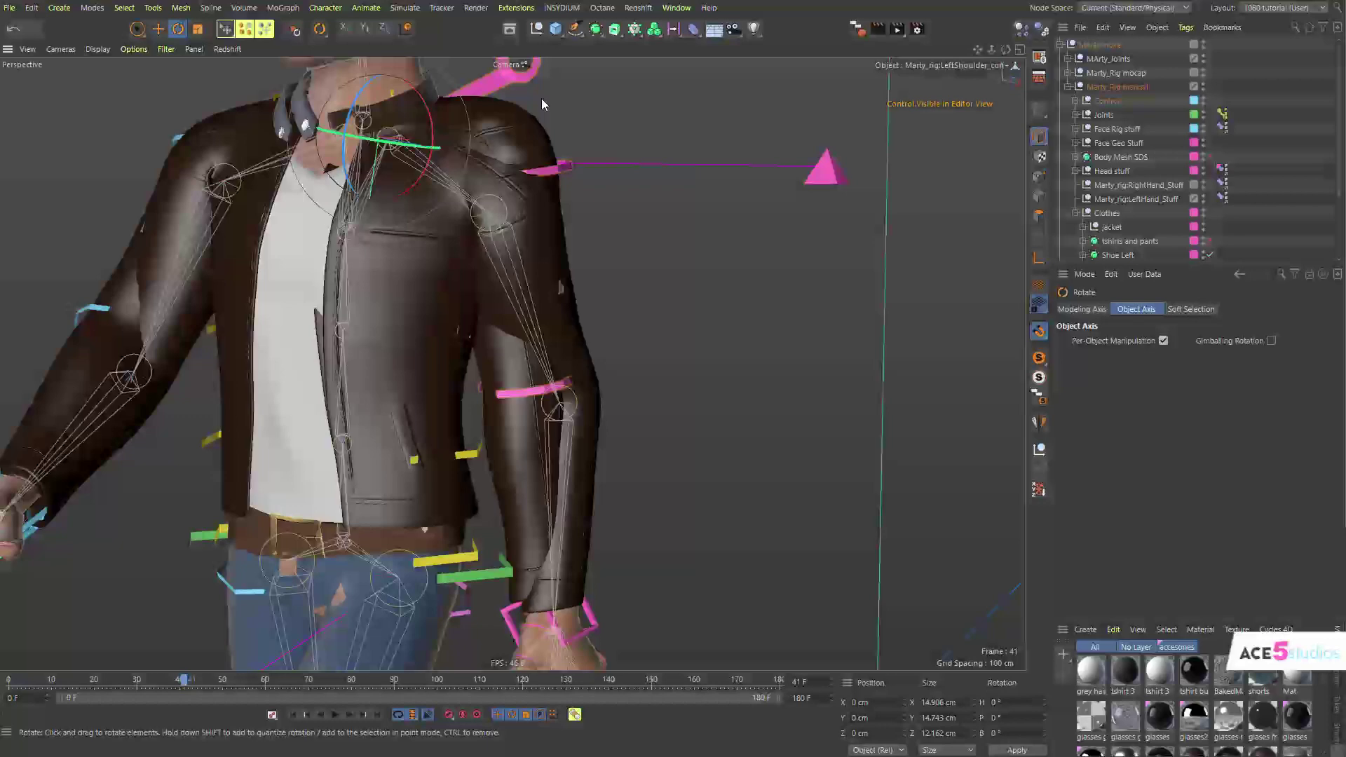
{"action": "left_click_drag", "start_coordinate": [542, 104], "coordinate": [552, 157]}
Rotate the blue right shoulder control to line the shoulder up with the mocap right shoulder joint.
{"action": "middle_click_drag", "start_coordinate": [568, 454], "coordinate": [574, 209], "text": "alt"}
{"action": "left_click_drag", "start_coordinate": [560, 360], "coordinate": [610, 348], "text": "alt"}
{"action": "middle_click_drag", "start_coordinate": [523, 280], "coordinate": [666, 449], "text": "alt"}
{"action": "left_click_drag", "start_coordinate": [510, 324], "coordinate": [622, 327], "text": "alt"}
{"action": "middle_click_drag", "start_coordinate": [522, 258], "coordinate": [547, 379], "text": "alt"}
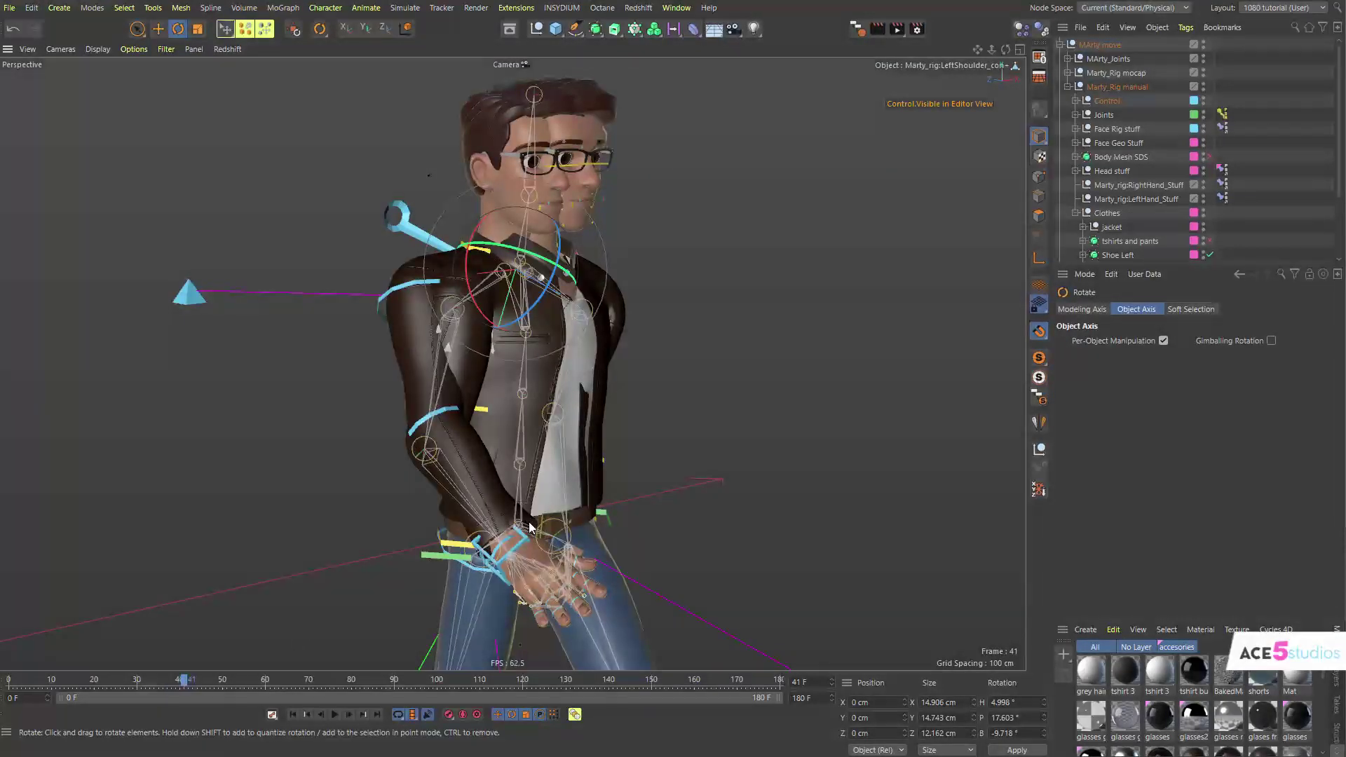
{"action": "left_click", "coordinate": [495, 261]}
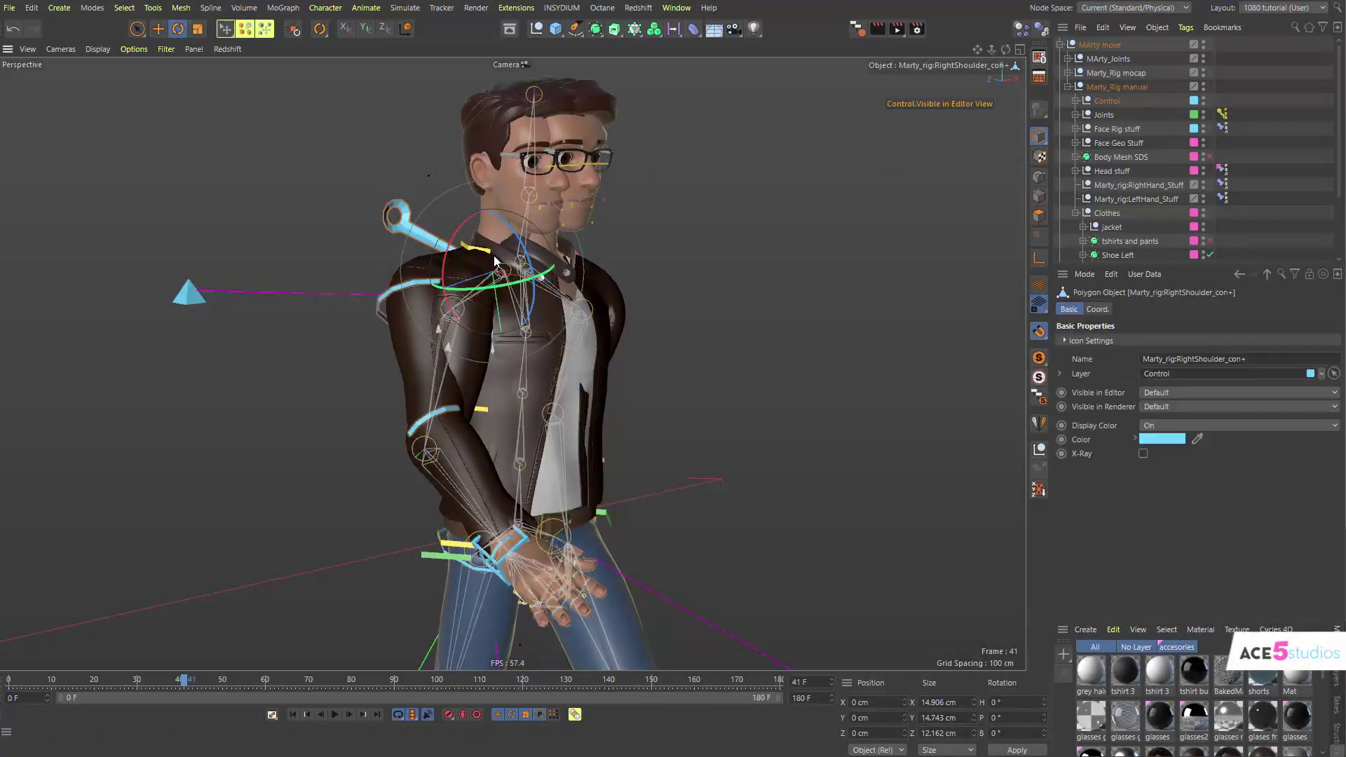
{"action": "left_click_drag", "start_coordinate": [496, 261], "coordinate": [302, 237], "text": "alt"}
{"action": "left_click_drag", "start_coordinate": [617, 256], "coordinate": [642, 216]}
{"action": "left_click_drag", "start_coordinate": [435, 286], "coordinate": [690, 327], "text": "alt"}
{"action": "left_click_drag", "start_coordinate": [506, 273], "coordinate": [668, 252]}
Rotate the yellow Spine1 control to about H -6.7°, P 5.8°, B -0.7° to align the torso with the mocap spine.
{"action": "left_click", "coordinate": [481, 392]}
{"action": "middle_click_drag", "start_coordinate": [580, 209], "coordinate": [613, 372], "text": "alt"}
{"action": "left_click_drag", "start_coordinate": [613, 372], "coordinate": [746, 370], "text": "alt"}
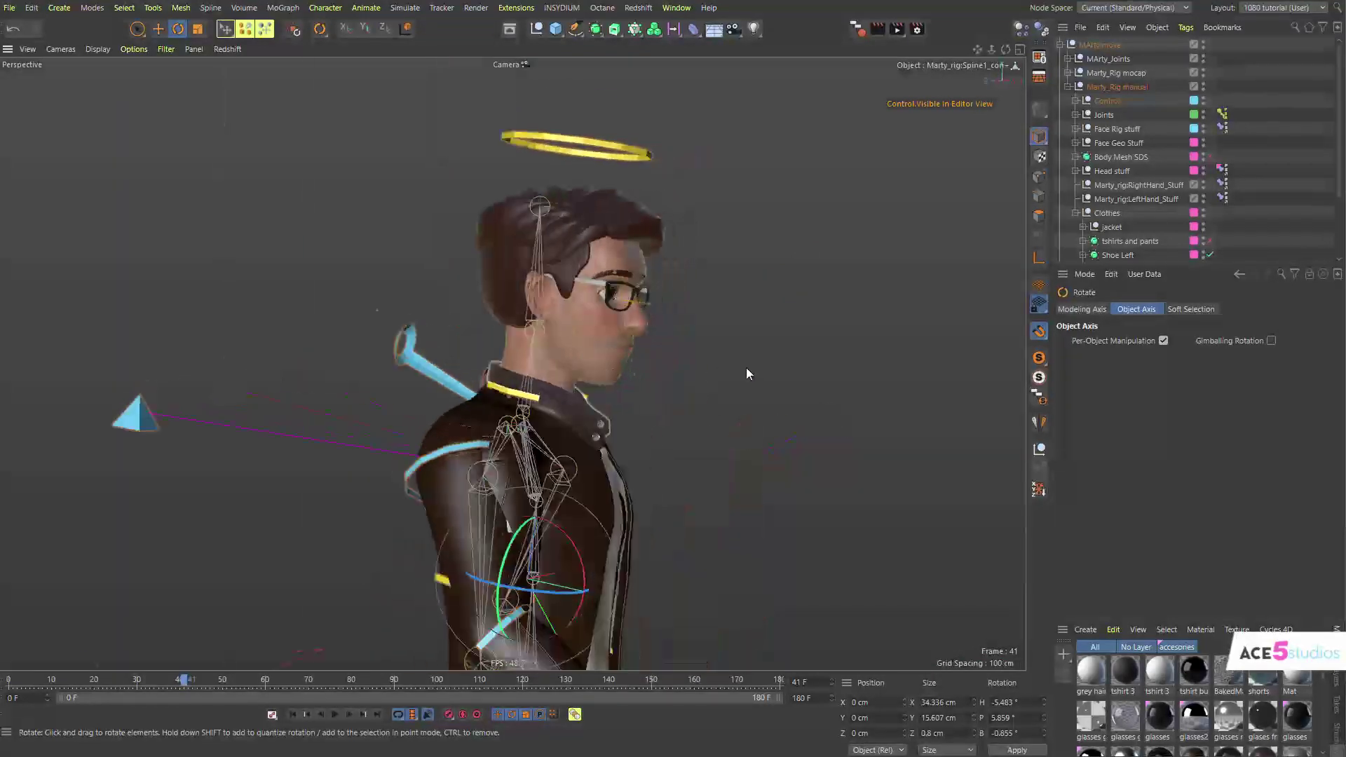
{"action": "left_click", "coordinate": [500, 390]}
{"action": "left_click_drag", "start_coordinate": [676, 394], "coordinate": [452, 333]}
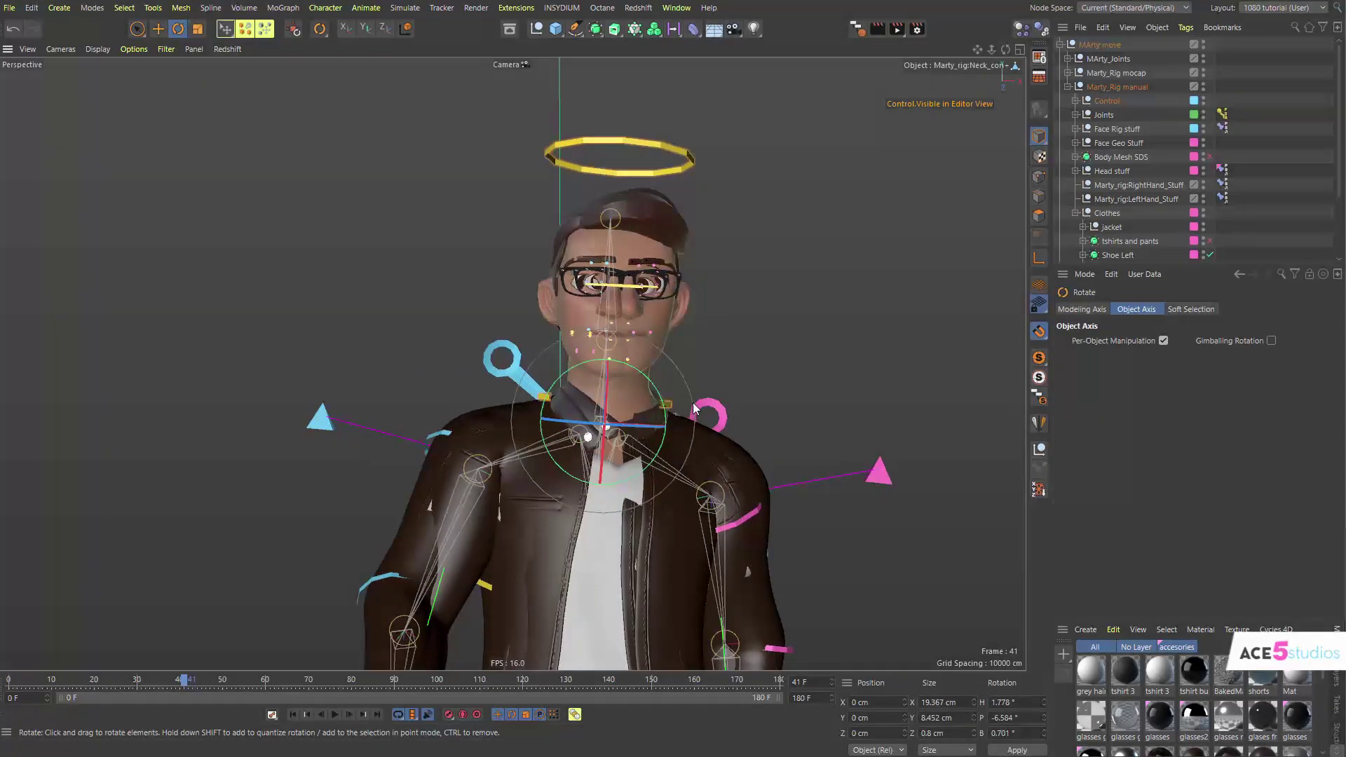
{"action": "middle_click_drag", "start_coordinate": [693, 408], "coordinate": [668, 305], "text": "alt"}
{"action": "left_click", "coordinate": [460, 461]}
{"action": "left_click_drag", "start_coordinate": [754, 294], "coordinate": [710, 295]}
Move the pink left foot control to about Y 1.6 cm, Z -32.8 cm to match the mocap foot.
{"action": "right_click_drag", "start_coordinate": [632, 363], "coordinate": [655, 465], "text": "alt"}
{"action": "left_click_drag", "start_coordinate": [560, 468], "coordinate": [768, 483], "text": "alt"}
{"action": "middle_click_drag", "start_coordinate": [607, 491], "coordinate": [579, 356], "text": "alt"}
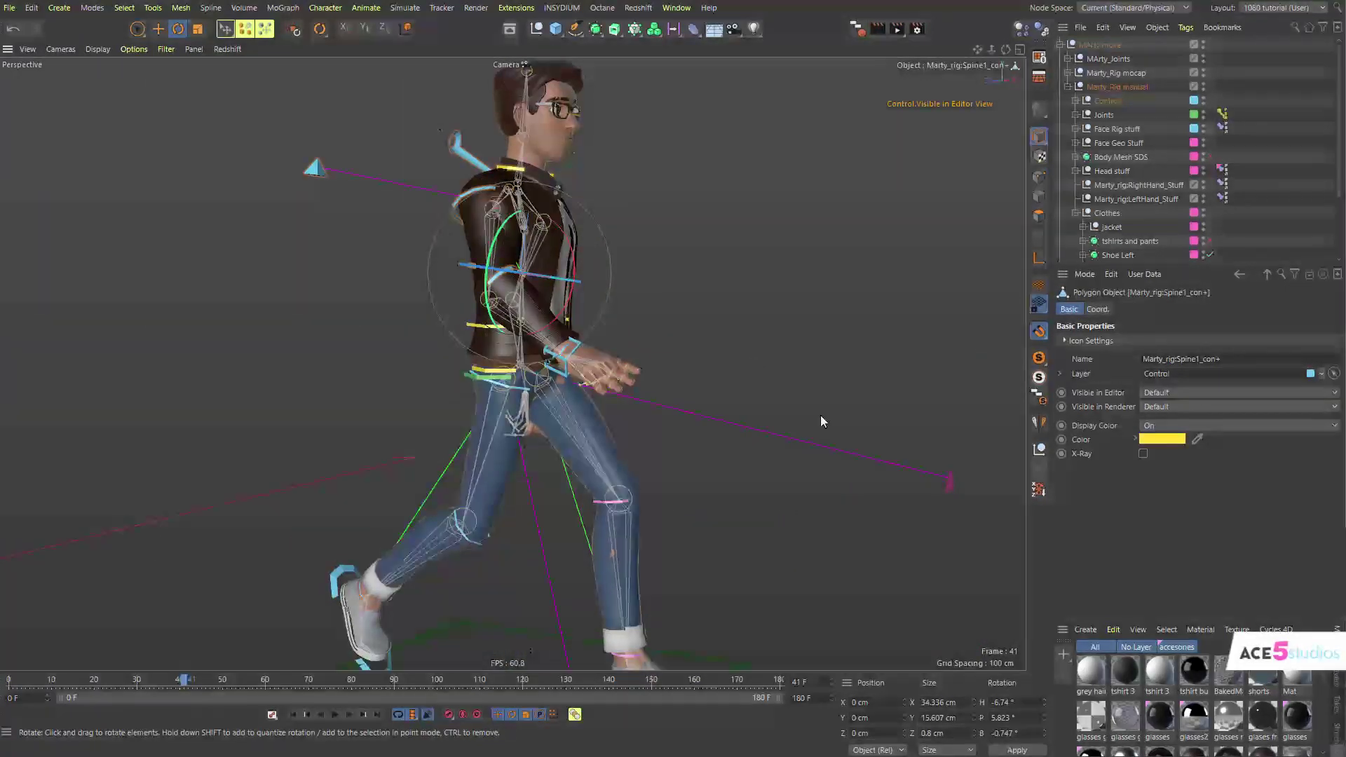
{"action": "middle_click_drag", "start_coordinate": [629, 593], "coordinate": [606, 411], "text": "alt"}
{"action": "right_click_drag", "start_coordinate": [588, 494], "coordinate": [741, 477], "text": "alt"}
{"action": "left_click", "coordinate": [731, 524]}
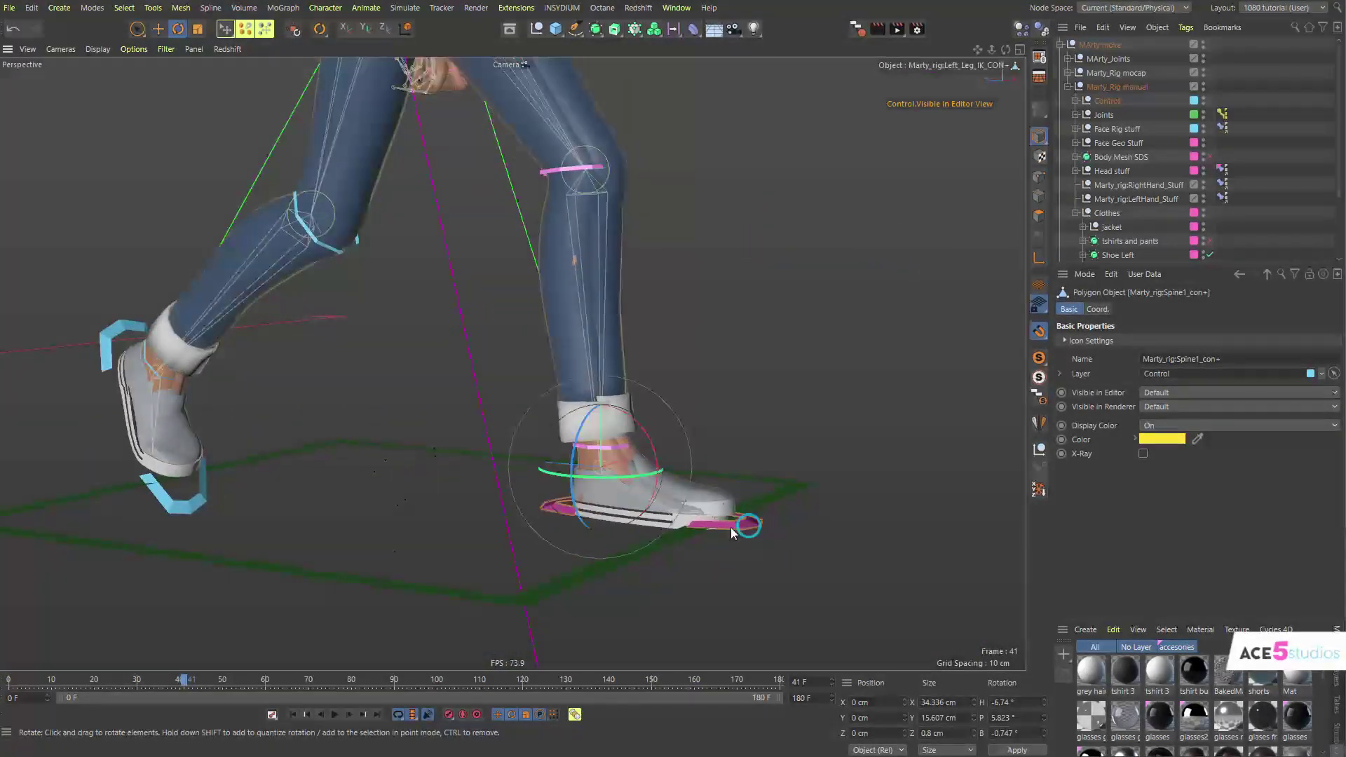
{"action": "key", "text": "e"}
{"action": "left_click_drag", "start_coordinate": [617, 532], "coordinate": [392, 483], "text": "alt"}
{"action": "left_click_drag", "start_coordinate": [308, 478], "coordinate": [471, 472], "text": "alt"}
{"action": "right_click_drag", "start_coordinate": [471, 473], "coordinate": [531, 449], "text": "alt"}
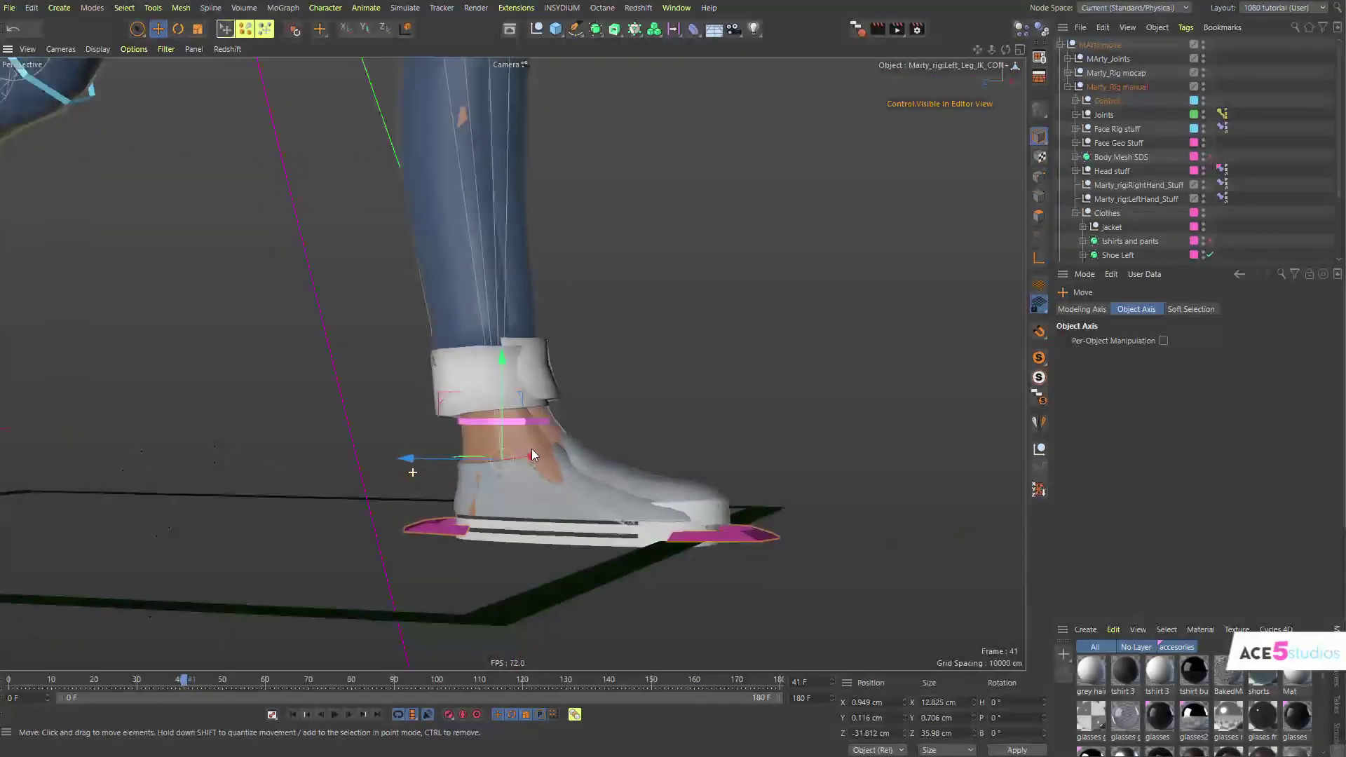
{"action": "left_click_drag", "start_coordinate": [504, 411], "coordinate": [509, 394]}
{"action": "left_click_drag", "start_coordinate": [464, 446], "coordinate": [478, 449]}
Inspect the manual rig's legs, torso and right shoulder against the mocap skeleton from several angles.
{"action": "left_click_drag", "start_coordinate": [664, 499], "coordinate": [618, 379], "text": "alt"}
{"action": "middle_click_drag", "start_coordinate": [618, 379], "coordinate": [631, 617], "text": "alt"}
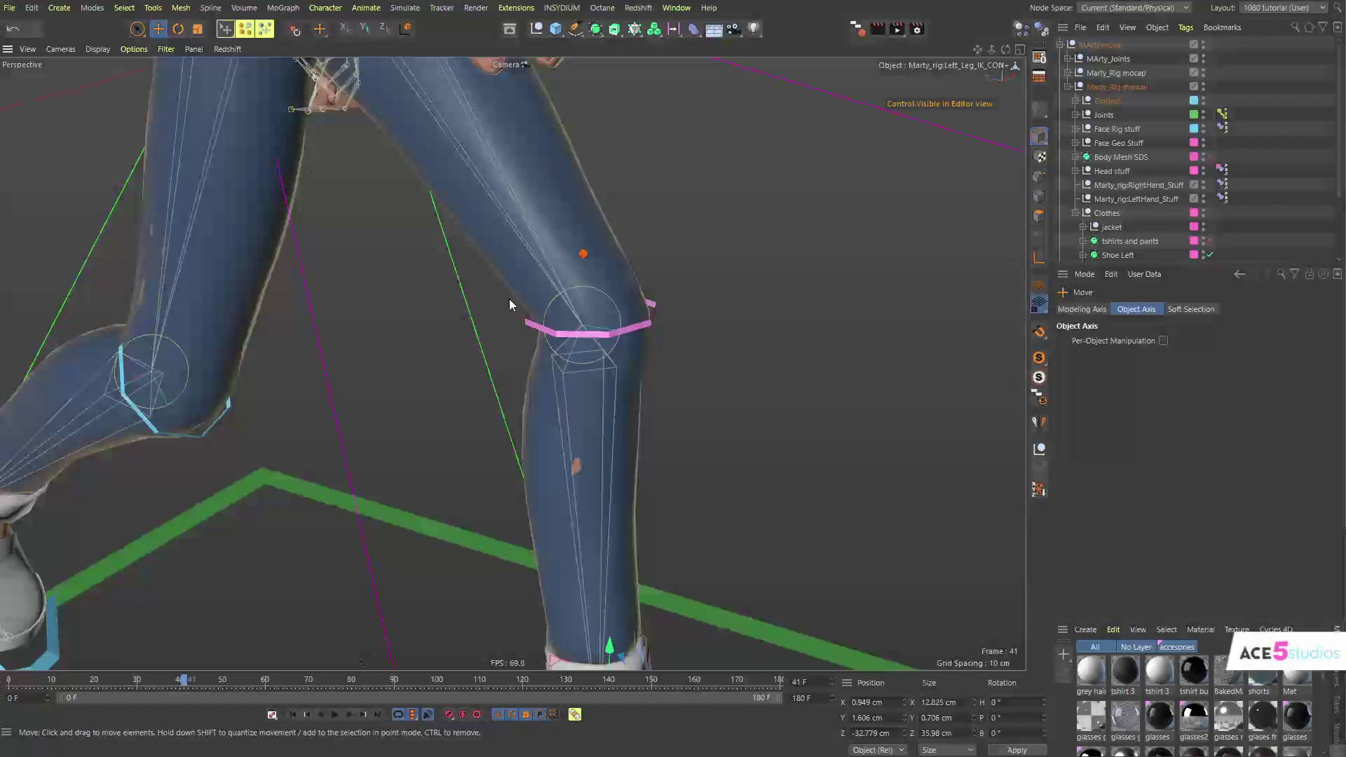
{"action": "right_click_drag", "start_coordinate": [510, 300], "coordinate": [421, 297], "text": "alt"}
{"action": "middle_click_drag", "start_coordinate": [519, 291], "coordinate": [556, 477], "text": "alt"}
{"action": "left_click_drag", "start_coordinate": [556, 481], "coordinate": [569, 320], "text": "alt"}
{"action": "left_click", "coordinate": [769, 145]}
{"action": "left_click_drag", "start_coordinate": [734, 206], "coordinate": [479, 275]}
{"action": "left_click", "coordinate": [460, 105]}
{"action": "left_click_drag", "start_coordinate": [298, 196], "coordinate": [381, 236]}
{"action": "left_click", "coordinate": [302, 203]}
{"action": "key", "text": "r"}
{"action": "left_click_drag", "start_coordinate": [286, 216], "coordinate": [518, 356], "text": "alt"}
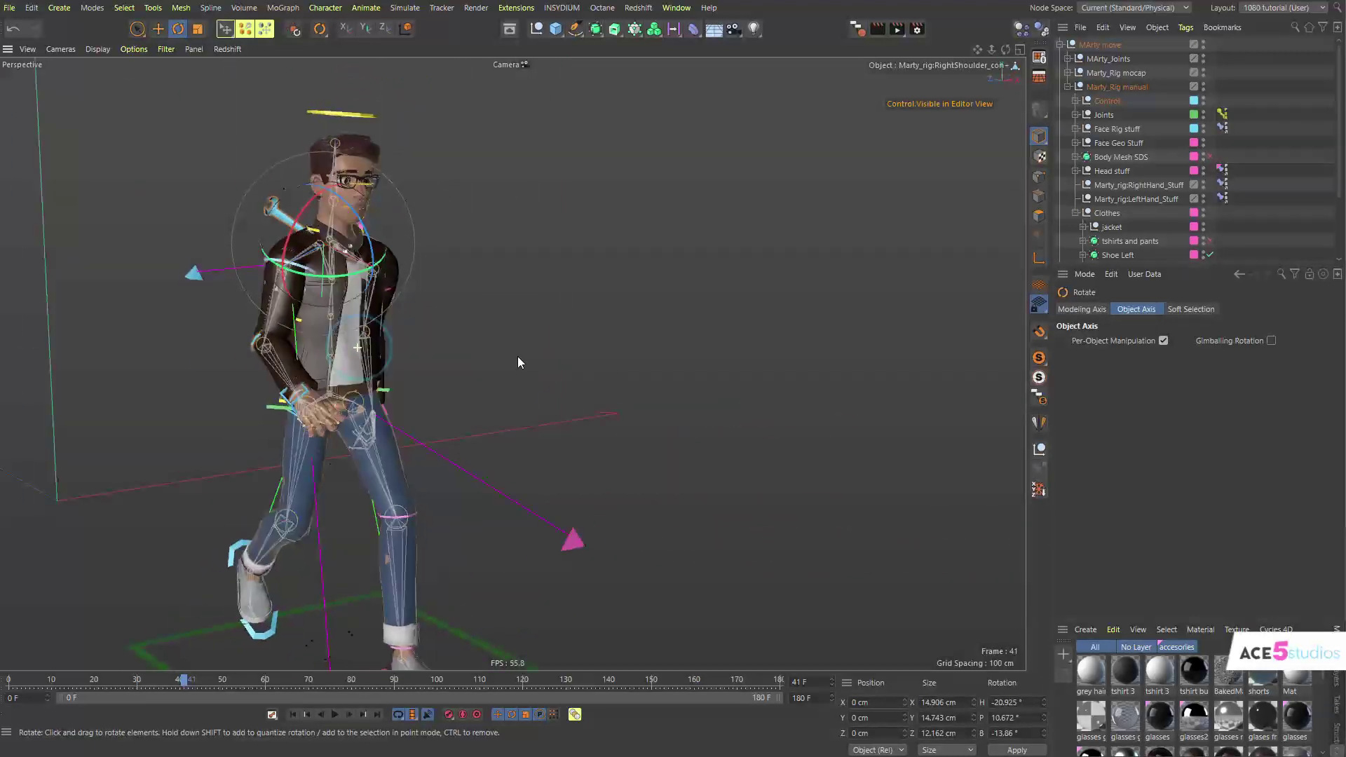
{"action": "left_click", "coordinate": [621, 360]}
Collapse the Marty_Rig manual hierarchy and add a Display tag to it.
{"action": "left_click", "coordinate": [1071, 87]}
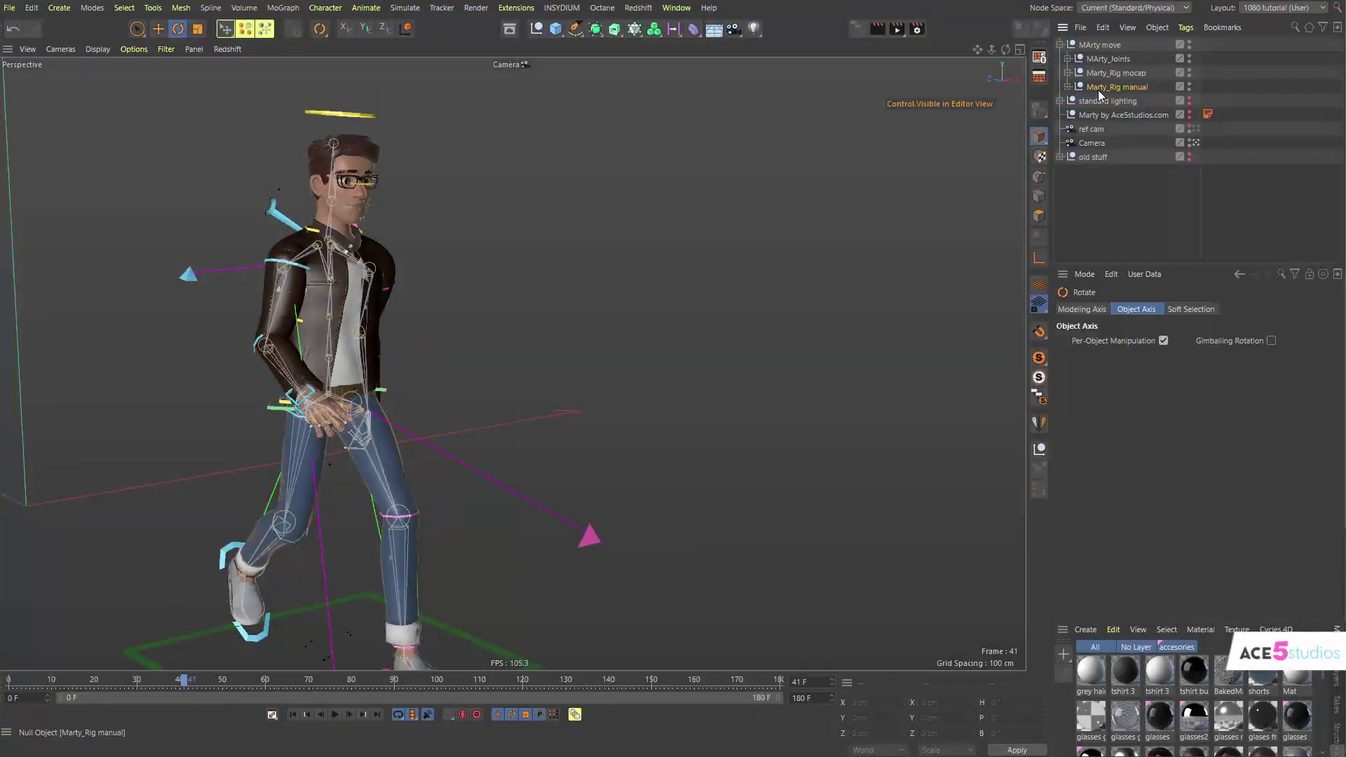
{"action": "left_click", "coordinate": [1098, 89]}
{"action": "right_click", "coordinate": [1099, 94]}
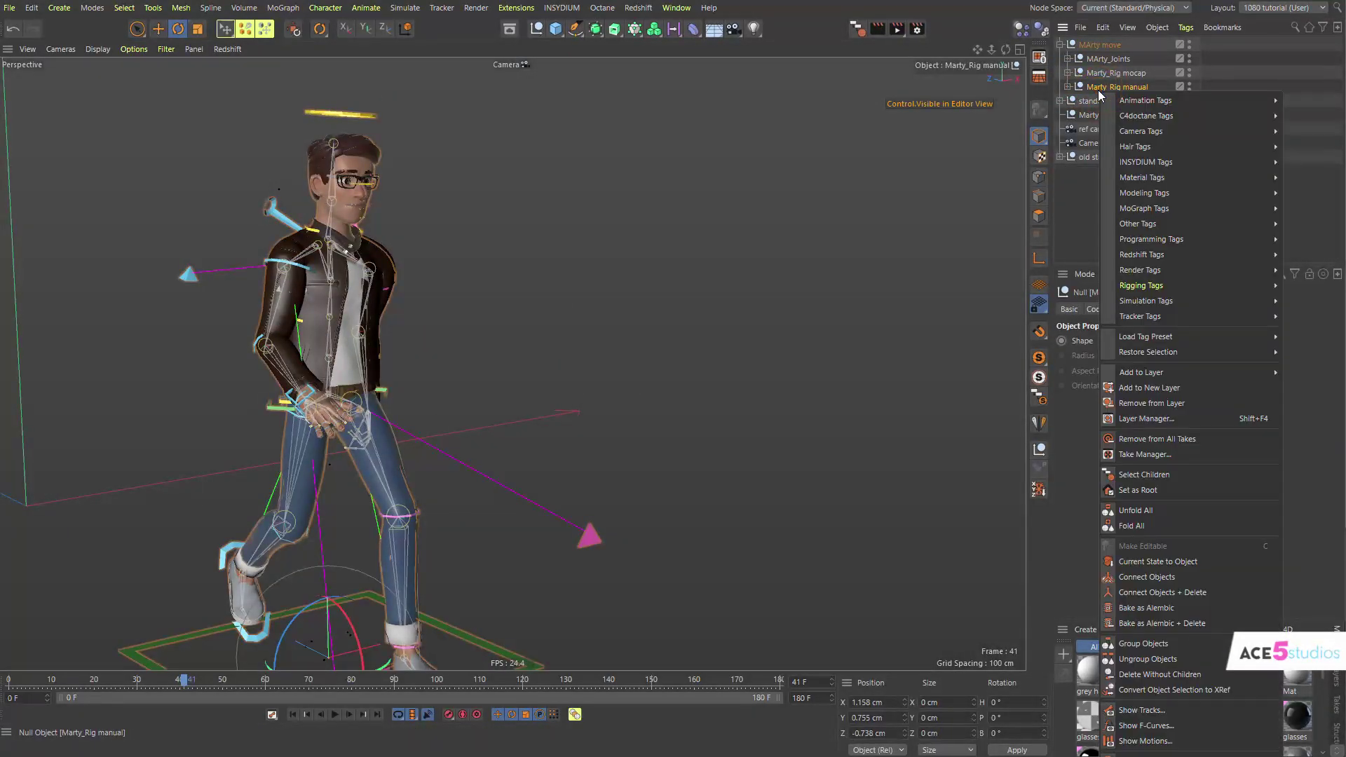
{"action": "left_click", "coordinate": [1096, 88]}
{"action": "right_click", "coordinate": [1104, 84]}
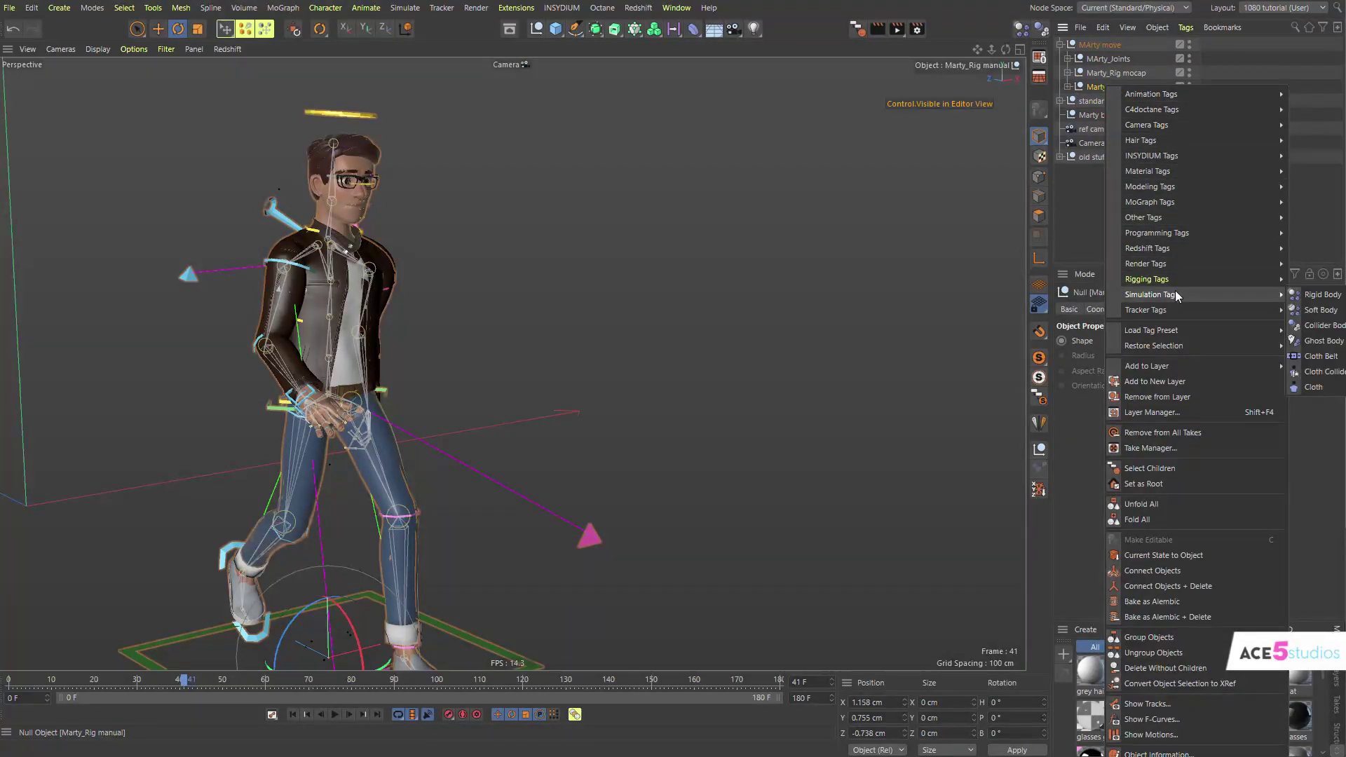
{"action": "mouse_move", "coordinate": [1221, 263]}
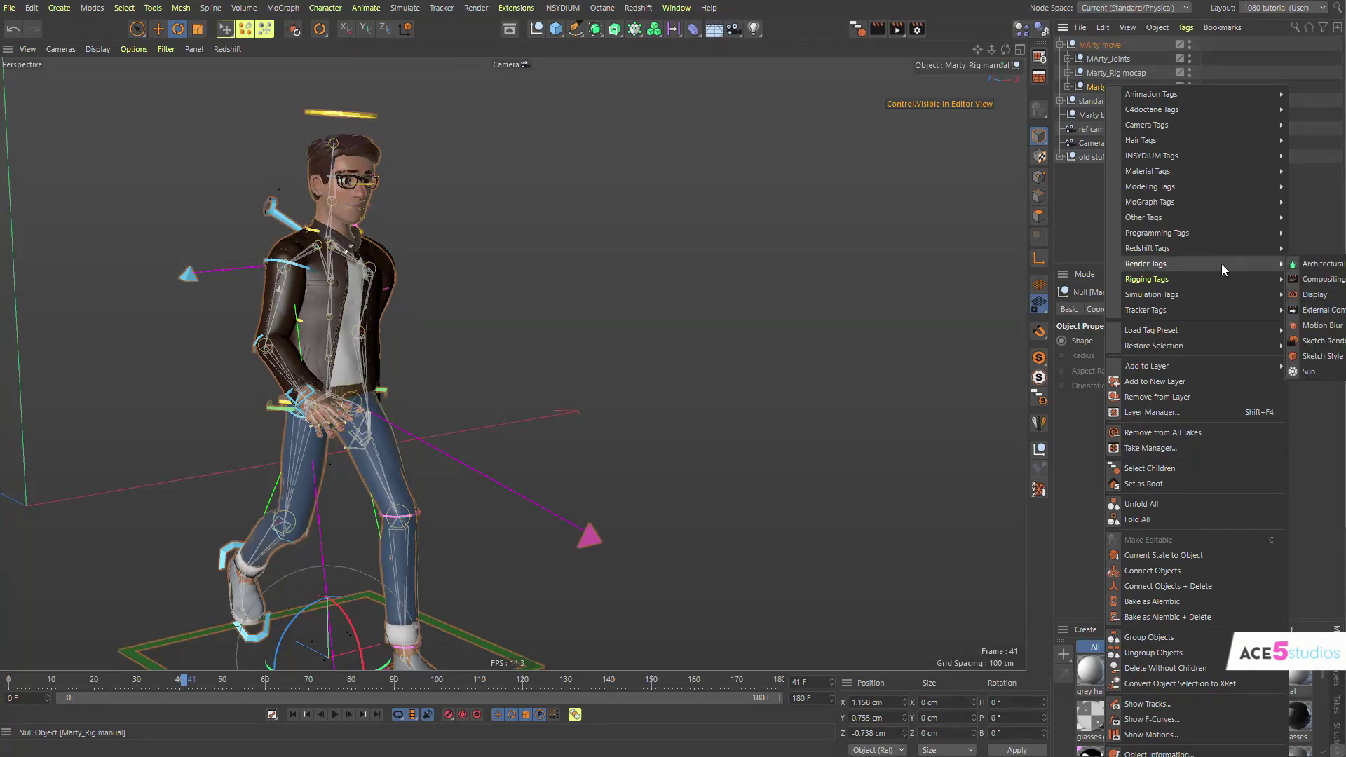
{"action": "left_click", "coordinate": [1315, 294]}
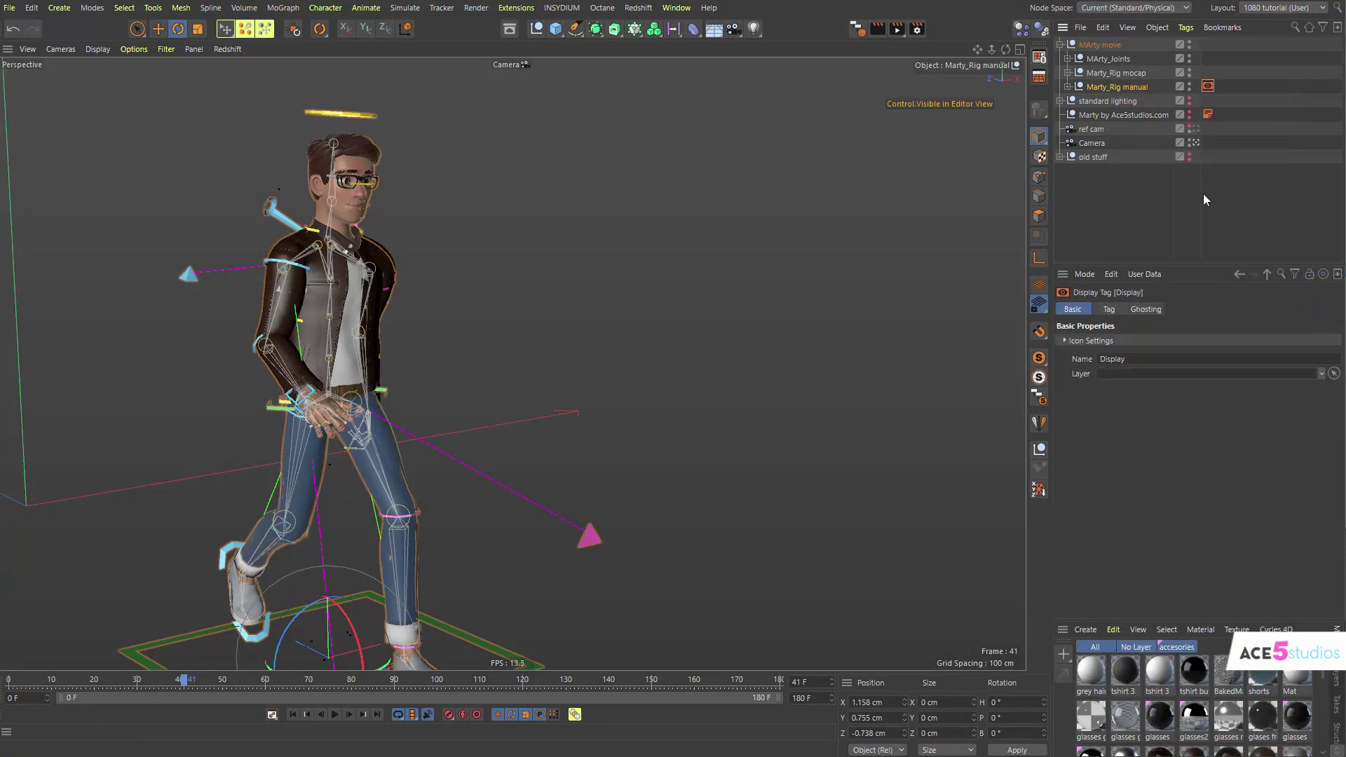
Add a Display tag to Marty_Rig mocap through the command search.
{"action": "left_click", "coordinate": [1113, 74]}
{"action": "key", "text": "shift+c"}
{"action": "type", "text": "disp"}
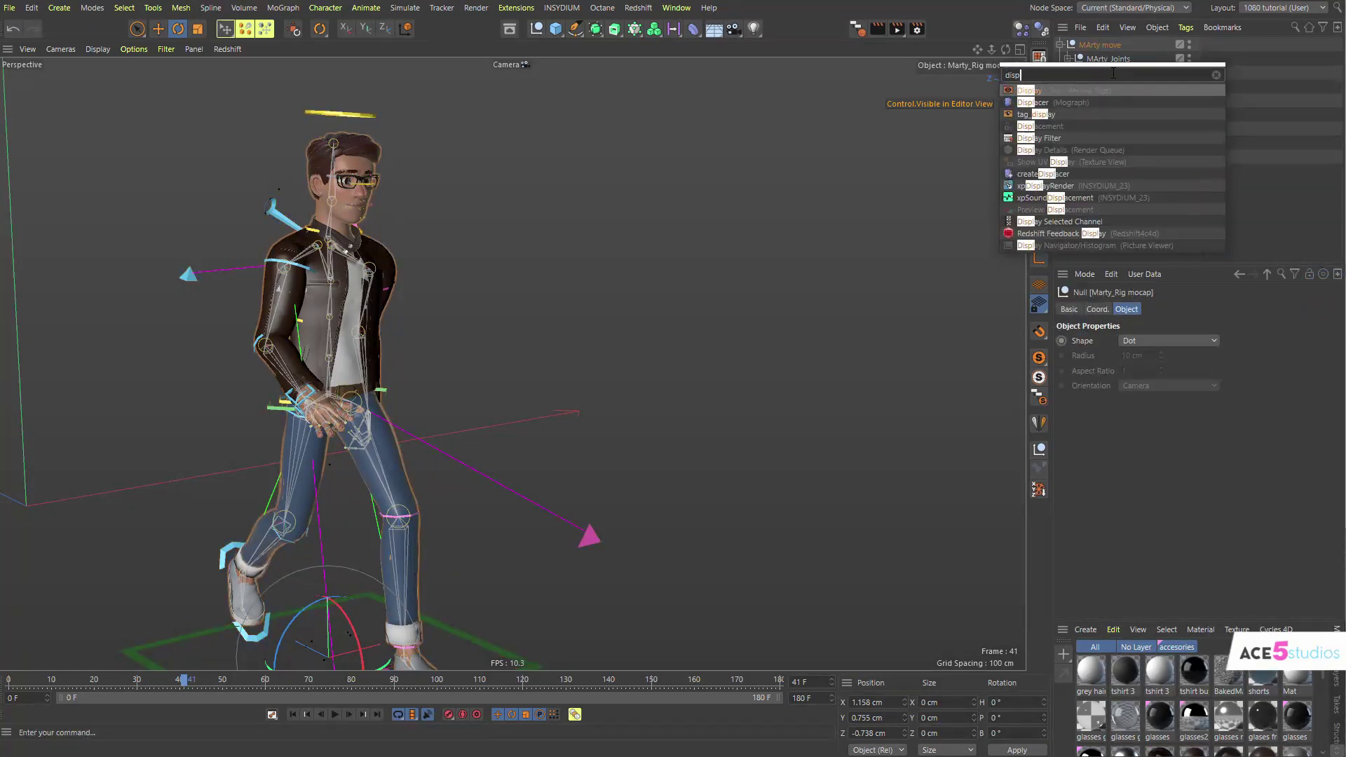
{"action": "key", "text": "Return"}
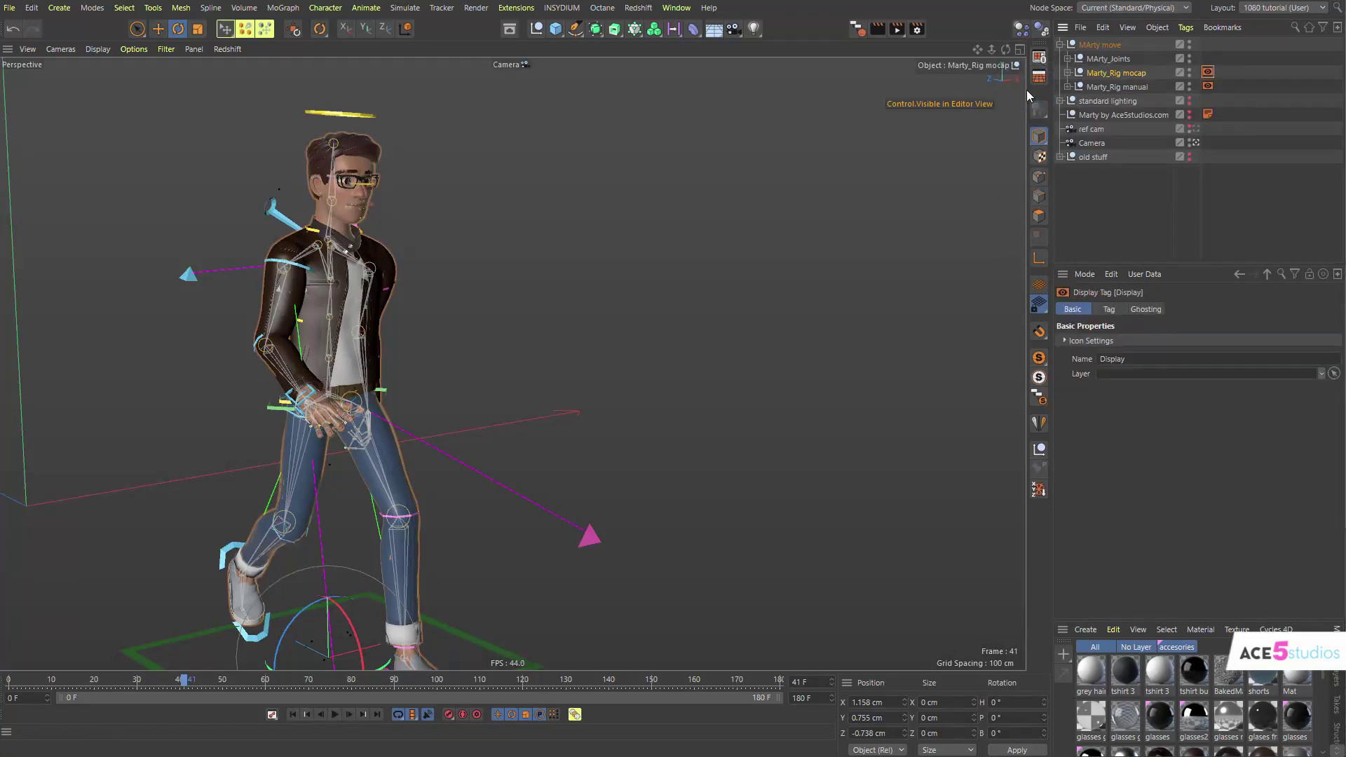
Enable the Visibility override on the Display tags of both the mocap and manual rigs.
{"action": "left_click_drag", "start_coordinate": [1206, 89], "coordinate": [1206, 91]}
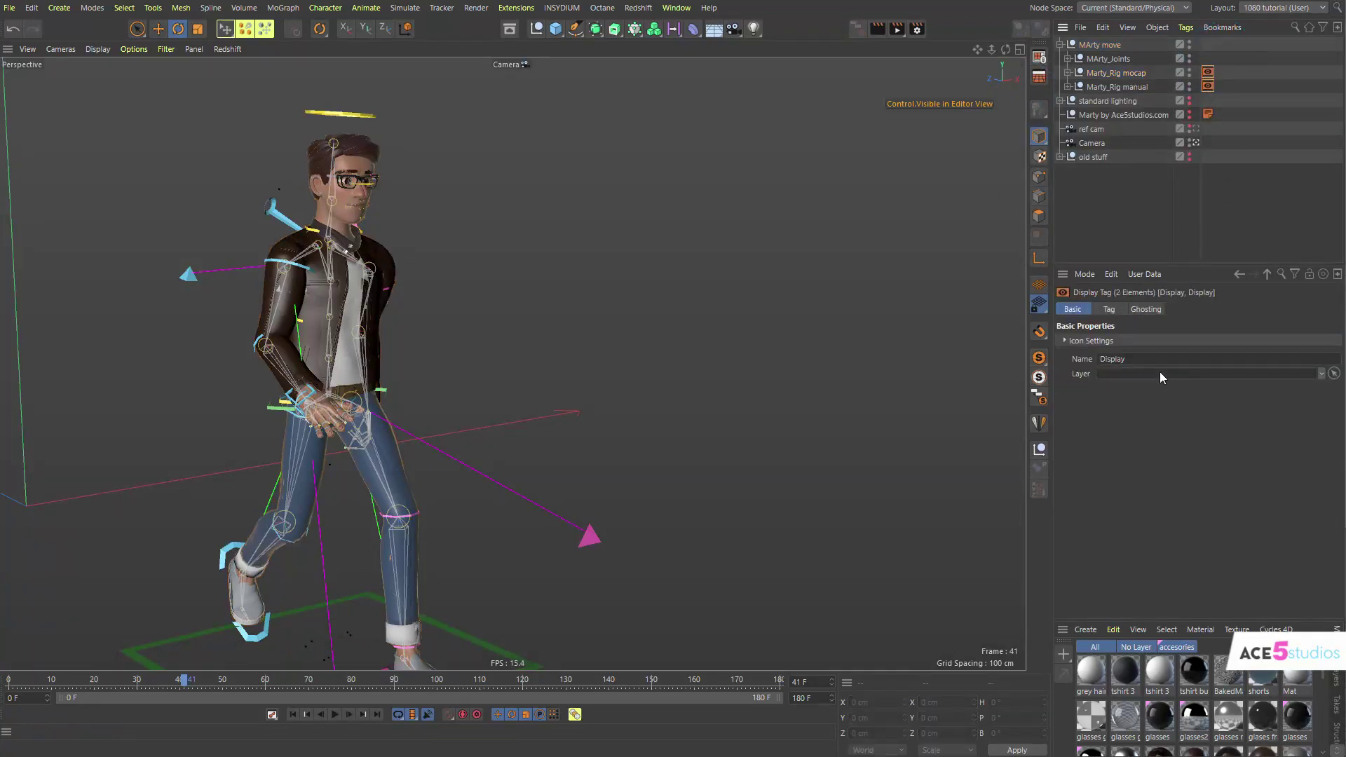
{"action": "left_click", "coordinate": [1111, 311]}
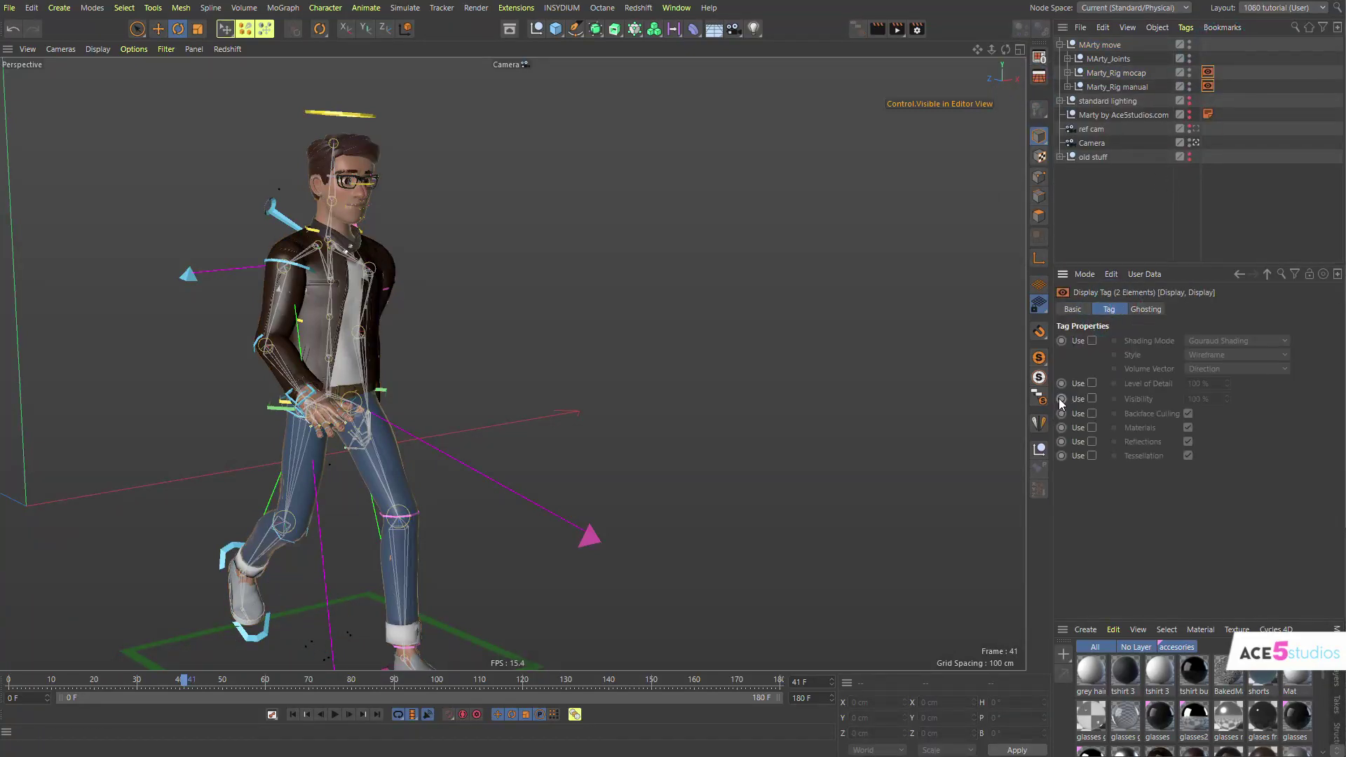
{"action": "left_click", "coordinate": [1092, 398]}
{"action": "left_click", "coordinate": [1139, 398]}
{"action": "left_click", "coordinate": [1220, 75]}
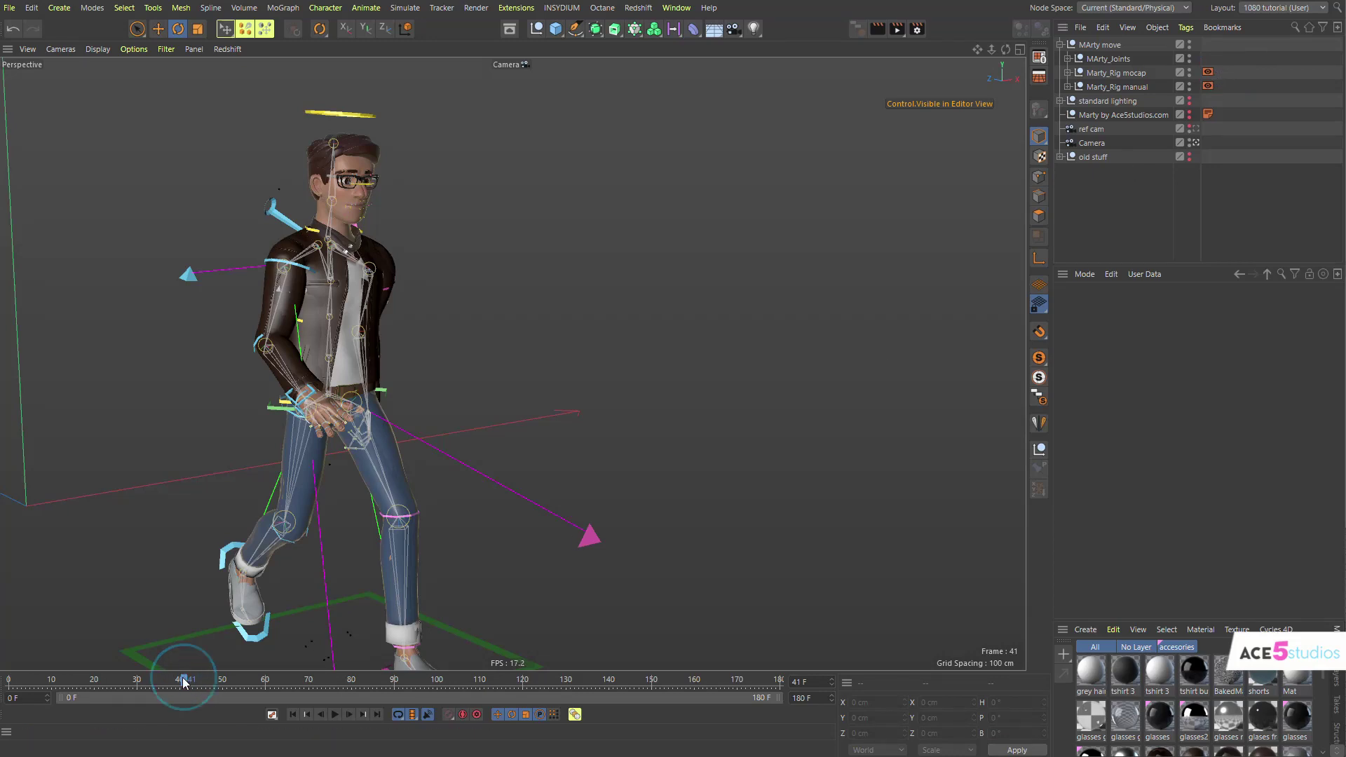
Keyframe the mocap rig's Display tag visibility at 100 % on frame 41 and 0 % on frame 42.
{"action": "left_click_drag", "start_coordinate": [183, 678], "coordinate": [184, 680]}
{"action": "left_click", "coordinate": [1209, 73]}
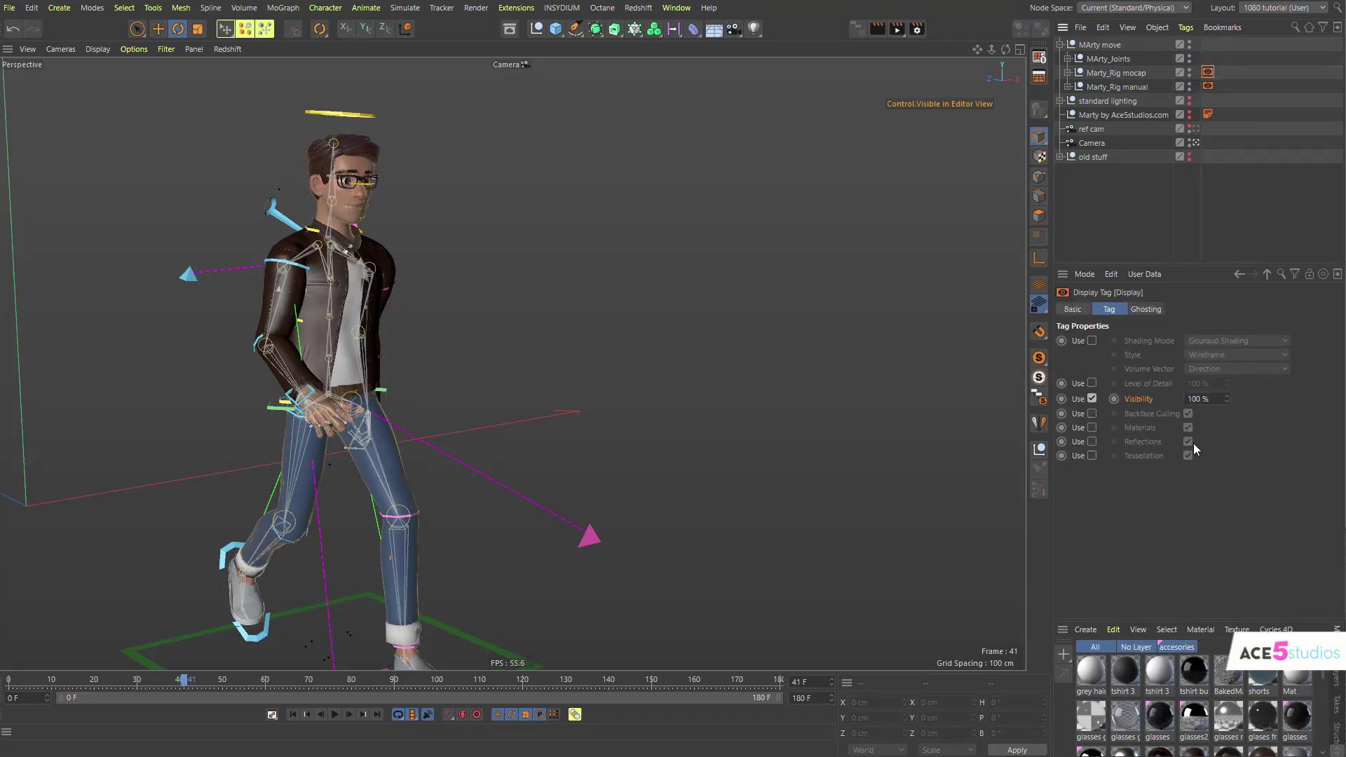
{"action": "left_click", "coordinate": [1114, 399]}
{"action": "left_click", "coordinate": [187, 683]}
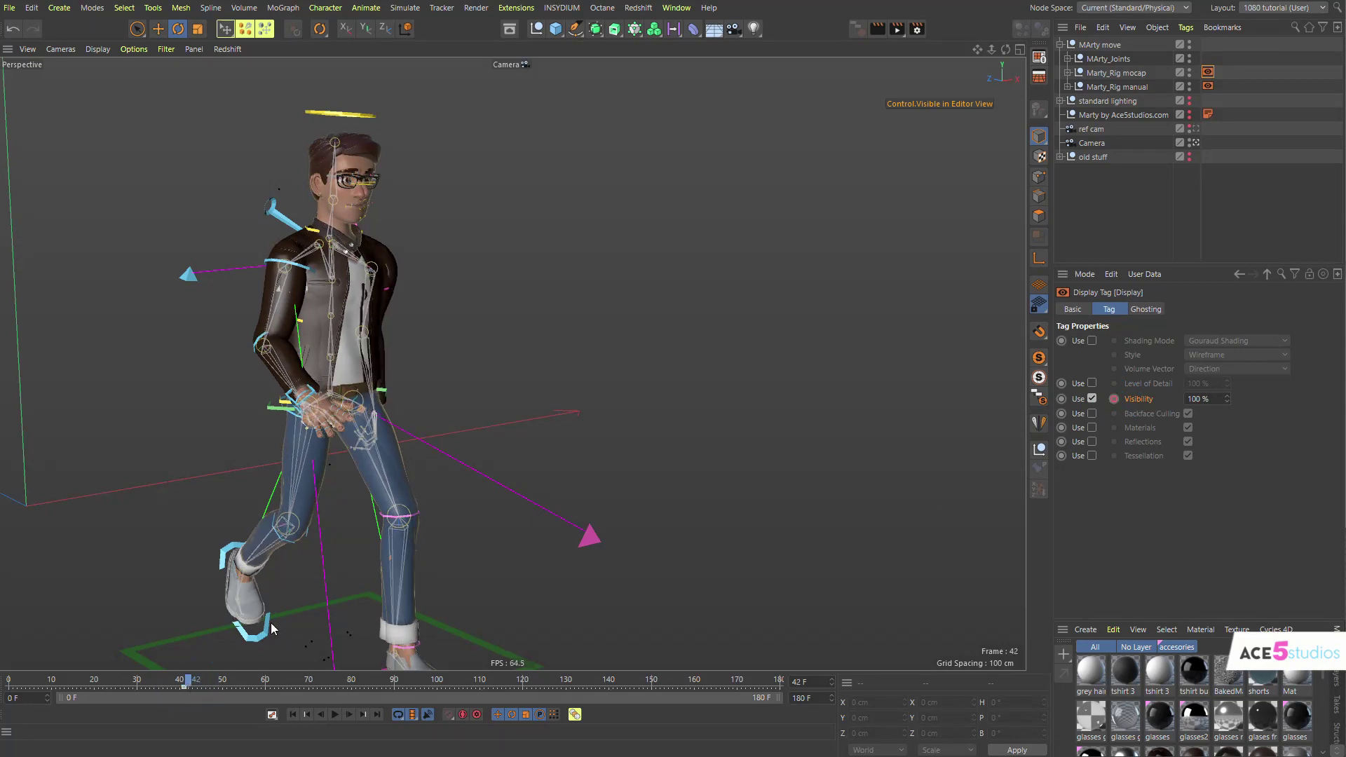
{"action": "left_click", "coordinate": [1219, 396]}
{"action": "type", "text": "0"}
{"action": "key", "text": "Return"}
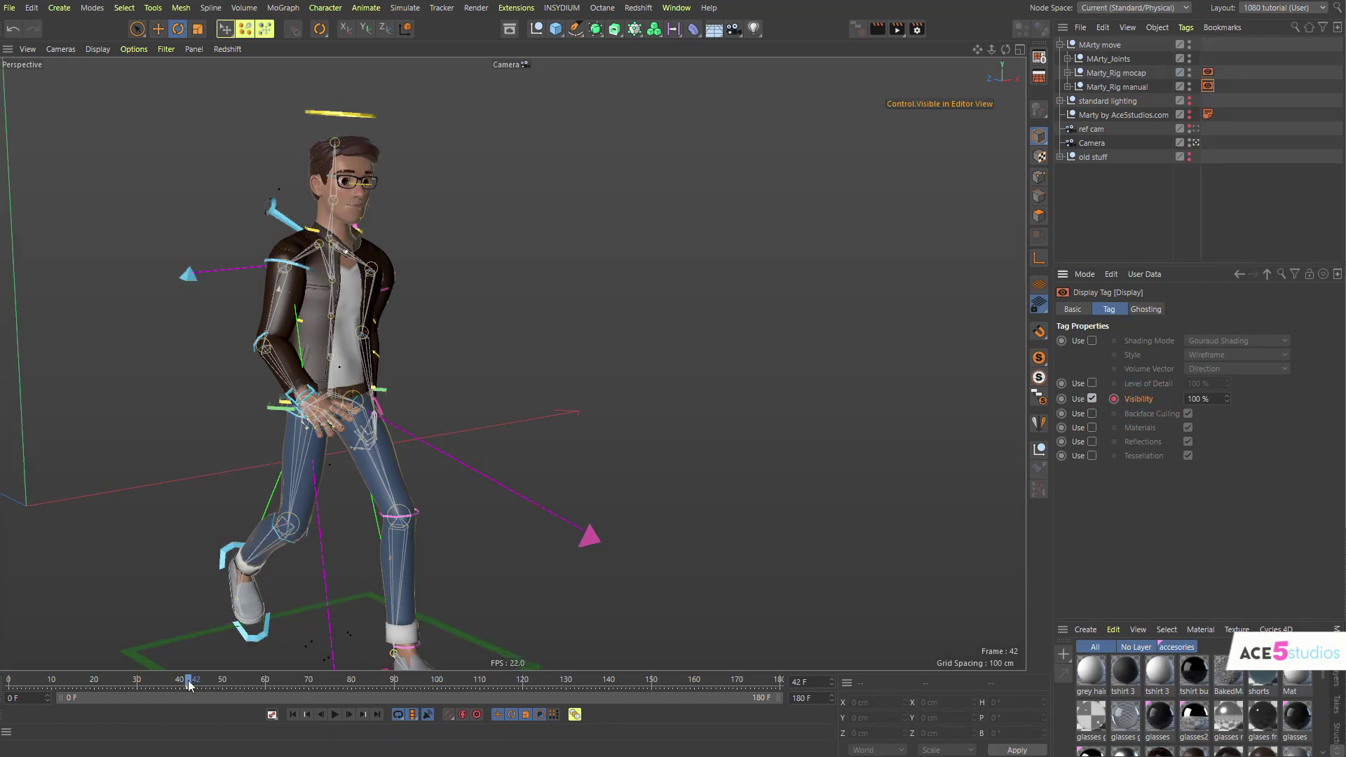
Keyframe the manual rig's Display tag visibility at 100 % on frame 42 and 0 % on frame 41, and scrub across the switch.
{"action": "left_click_drag", "start_coordinate": [187, 684], "coordinate": [185, 685]}
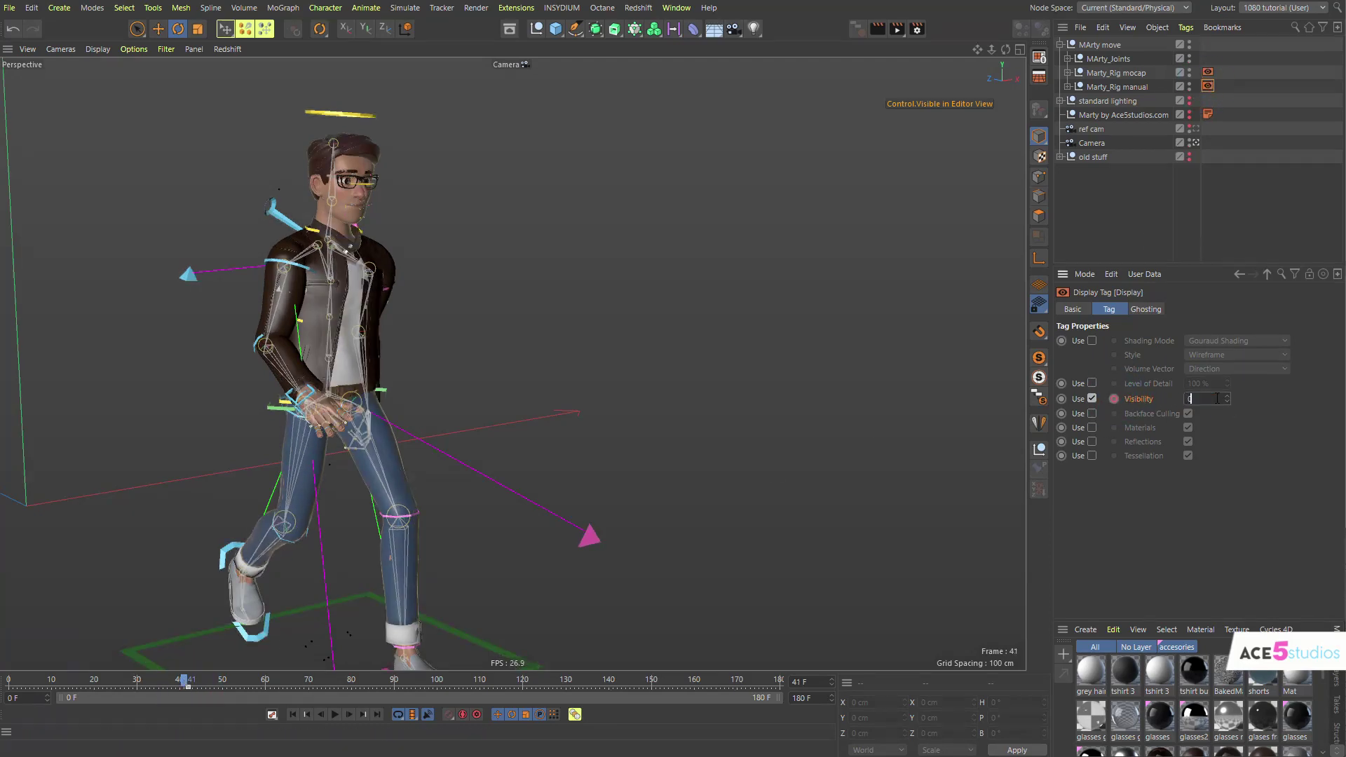
{"action": "key", "text": "Return"}
{"action": "left_click", "coordinate": [1117, 200]}
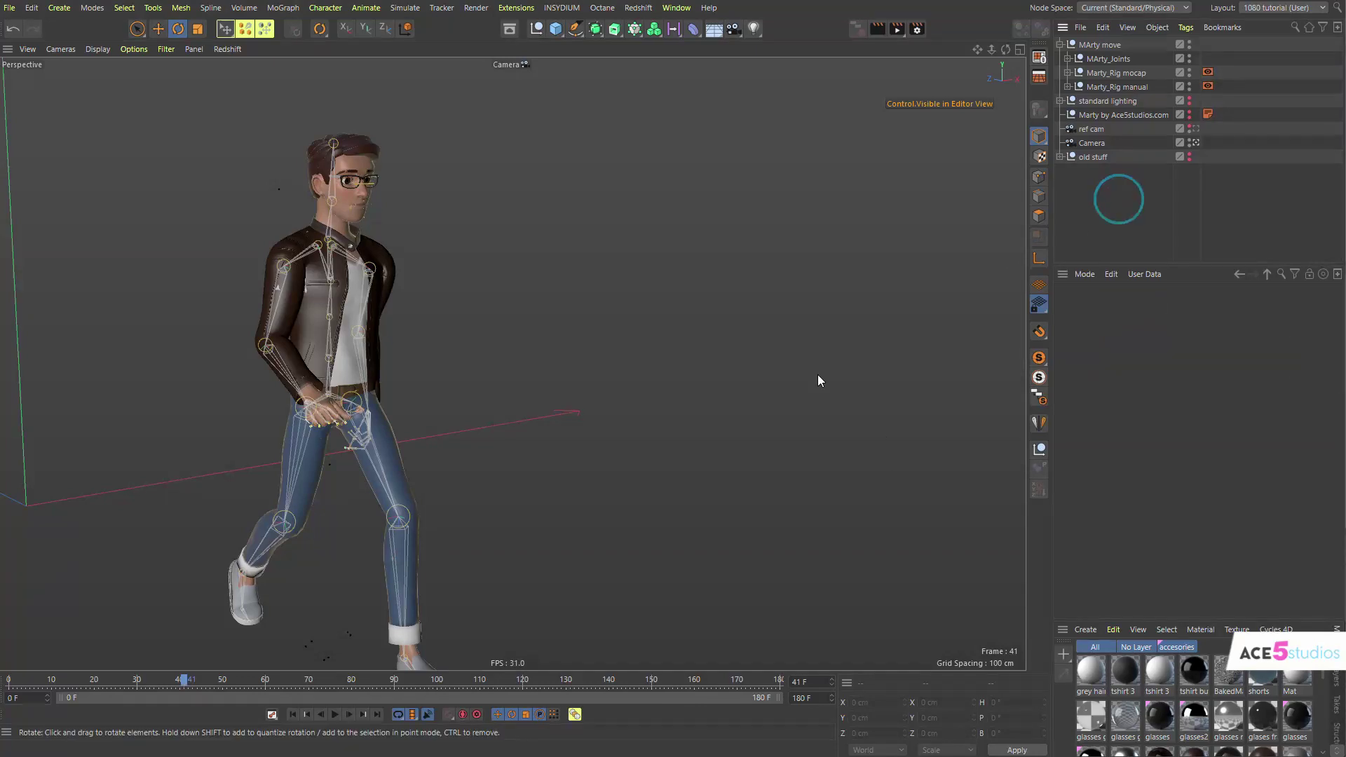
{"action": "left_click", "coordinate": [179, 680]}
{"action": "mouse_move", "coordinate": [175, 681]}
{"action": "left_mouse_down"}
{"action": "mouse_move", "coordinate": [150, 690]}
{"action": "mouse_move", "coordinate": [257, 698]}
{"action": "mouse_move", "coordinate": [175, 704]}
{"action": "mouse_move", "coordinate": [199, 709]}
{"action": "mouse_move", "coordinate": [189, 701]}
{"action": "left_mouse_up"}
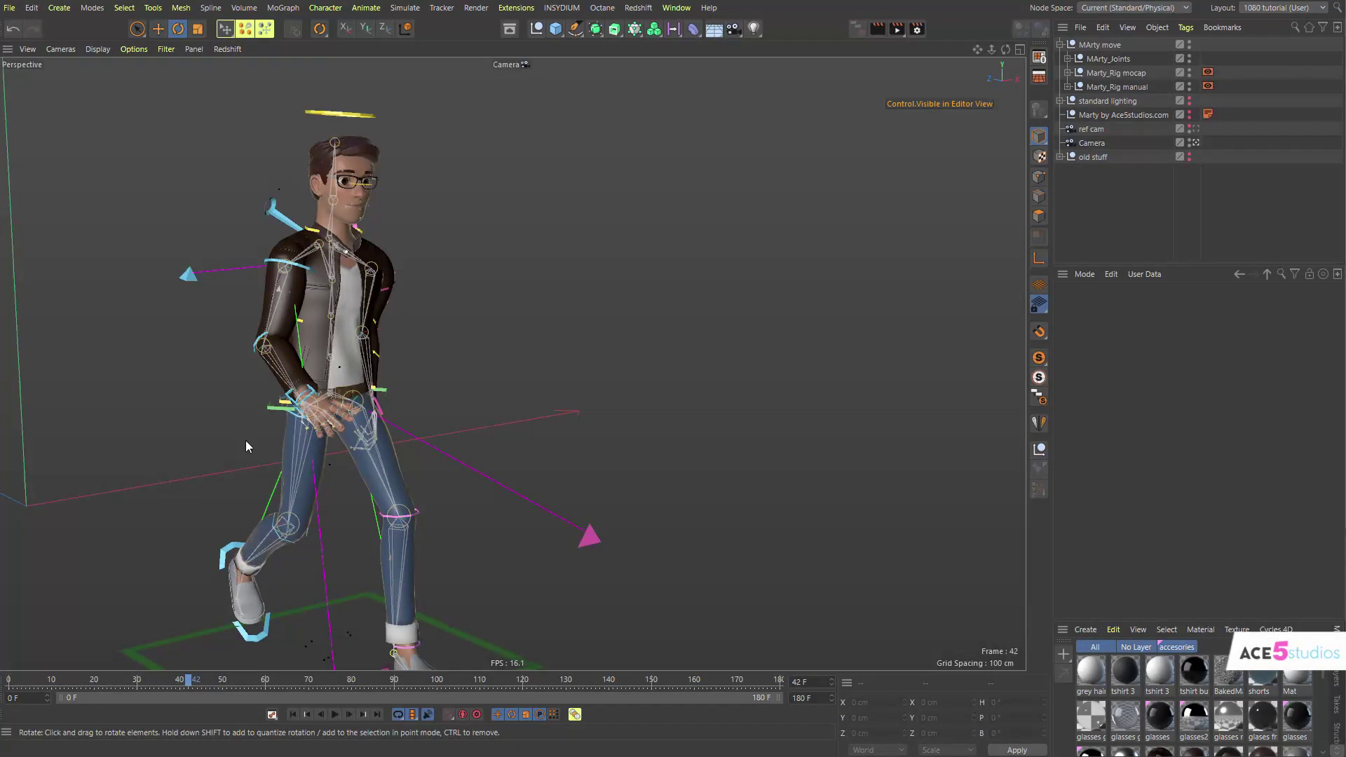
Rotate the manual rig's hips controller at frame 50 so the torso leans forward out of the frame 41 pose.
{"action": "left_click", "coordinate": [267, 419]}
{"action": "left_click", "coordinate": [185, 685]}
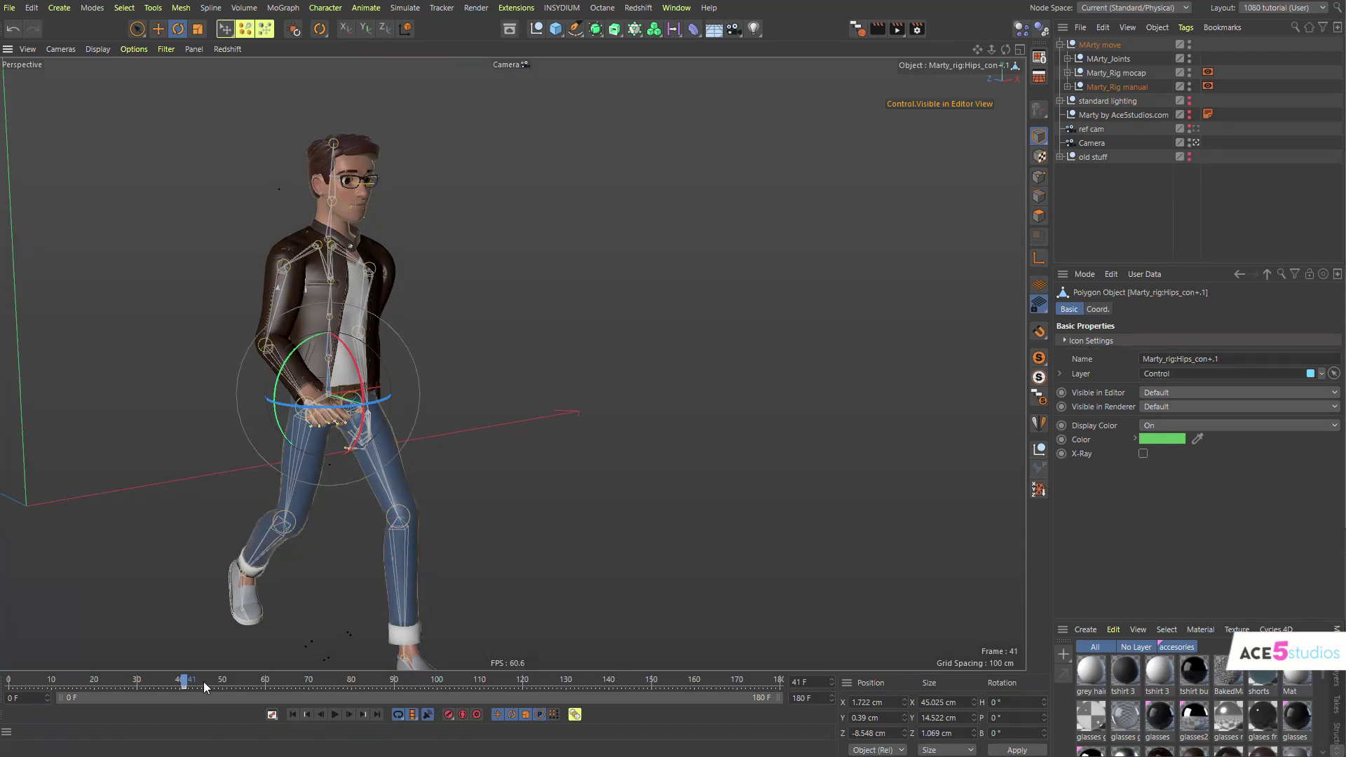
{"action": "left_click_drag", "start_coordinate": [205, 683], "coordinate": [222, 683]}
{"action": "left_click_drag", "start_coordinate": [382, 408], "coordinate": [335, 340]}
Rotate the manual rig's head controller at frame 50 and scrub back across the blend from walk to manual animation.
{"action": "left_click", "coordinate": [418, 130]}
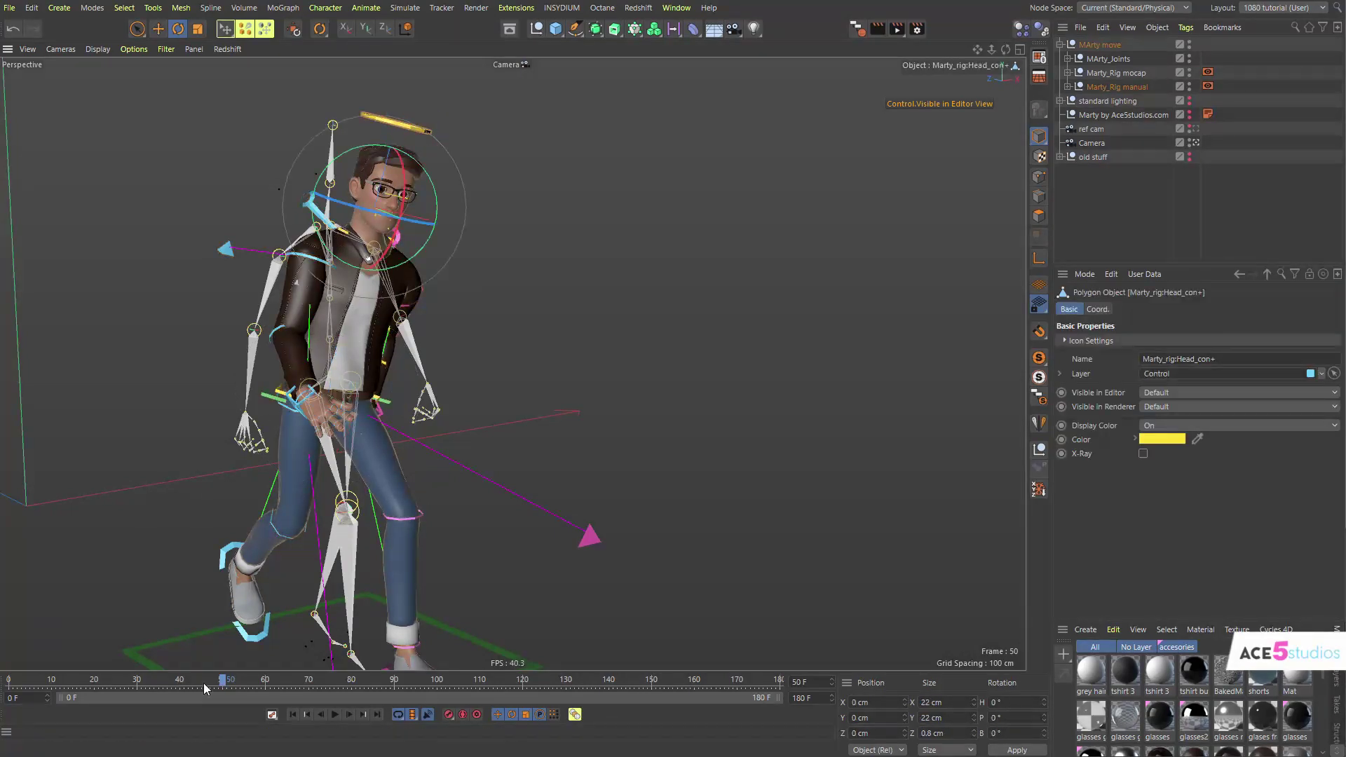
{"action": "left_click", "coordinate": [180, 687]}
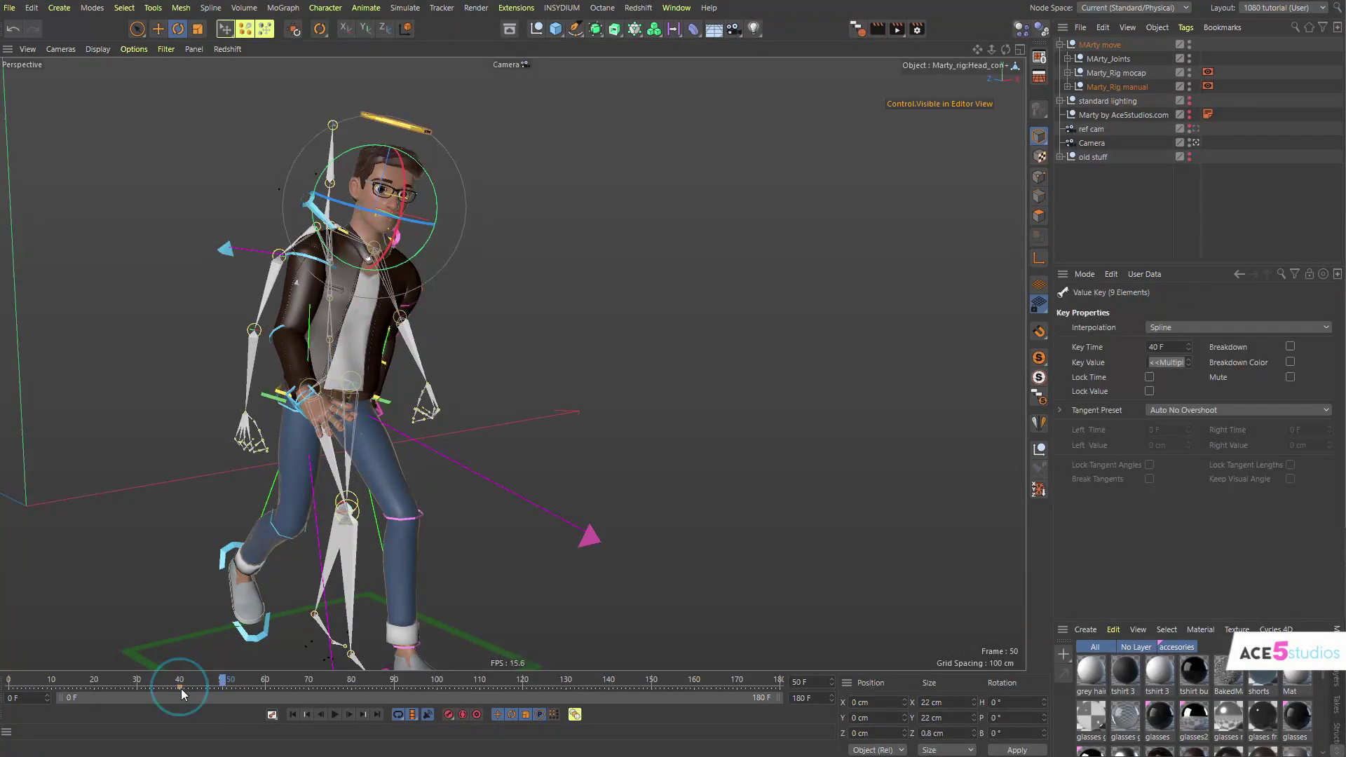
{"action": "left_click_drag", "start_coordinate": [404, 195], "coordinate": [338, 189]}
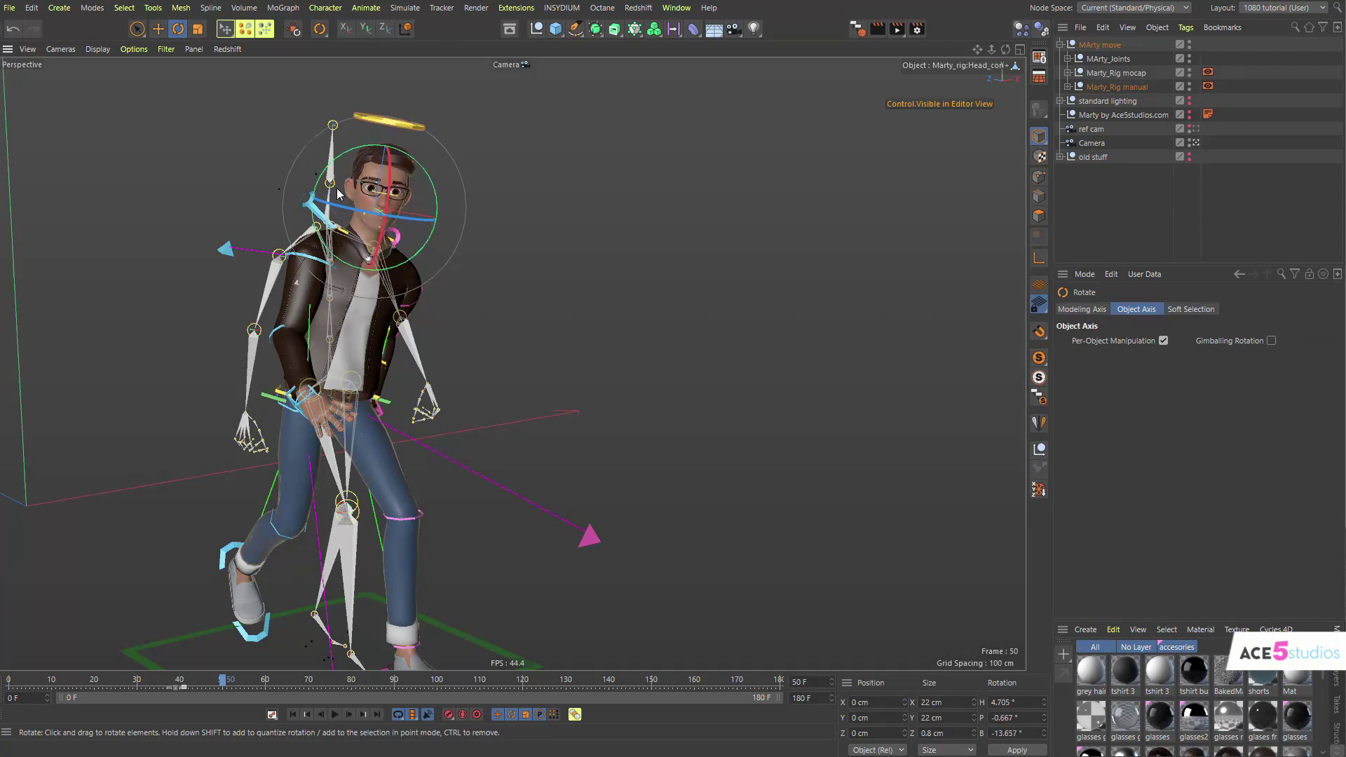
{"action": "left_click", "coordinate": [133, 681]}
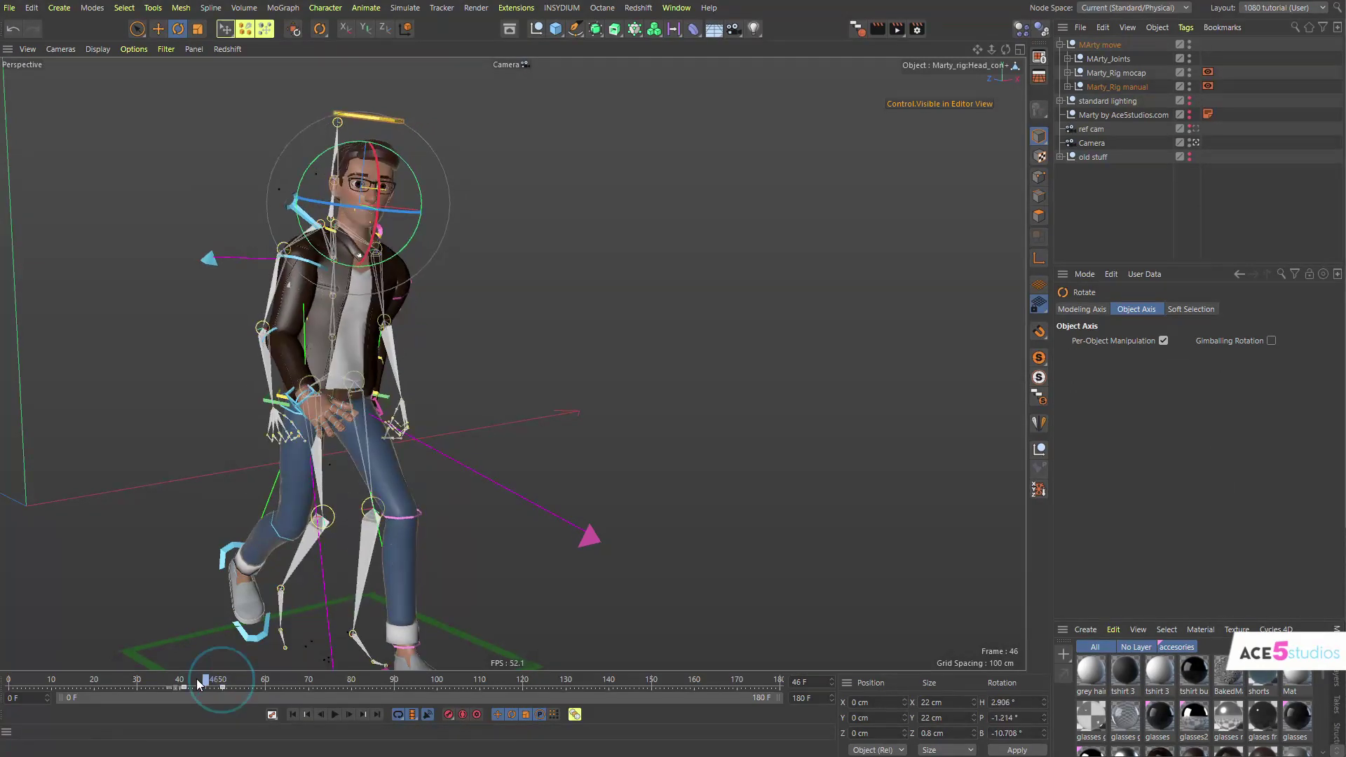
{"action": "left_click_drag", "start_coordinate": [132, 678], "coordinate": [188, 734]}
{"action": "left_click", "coordinate": [1120, 220]}
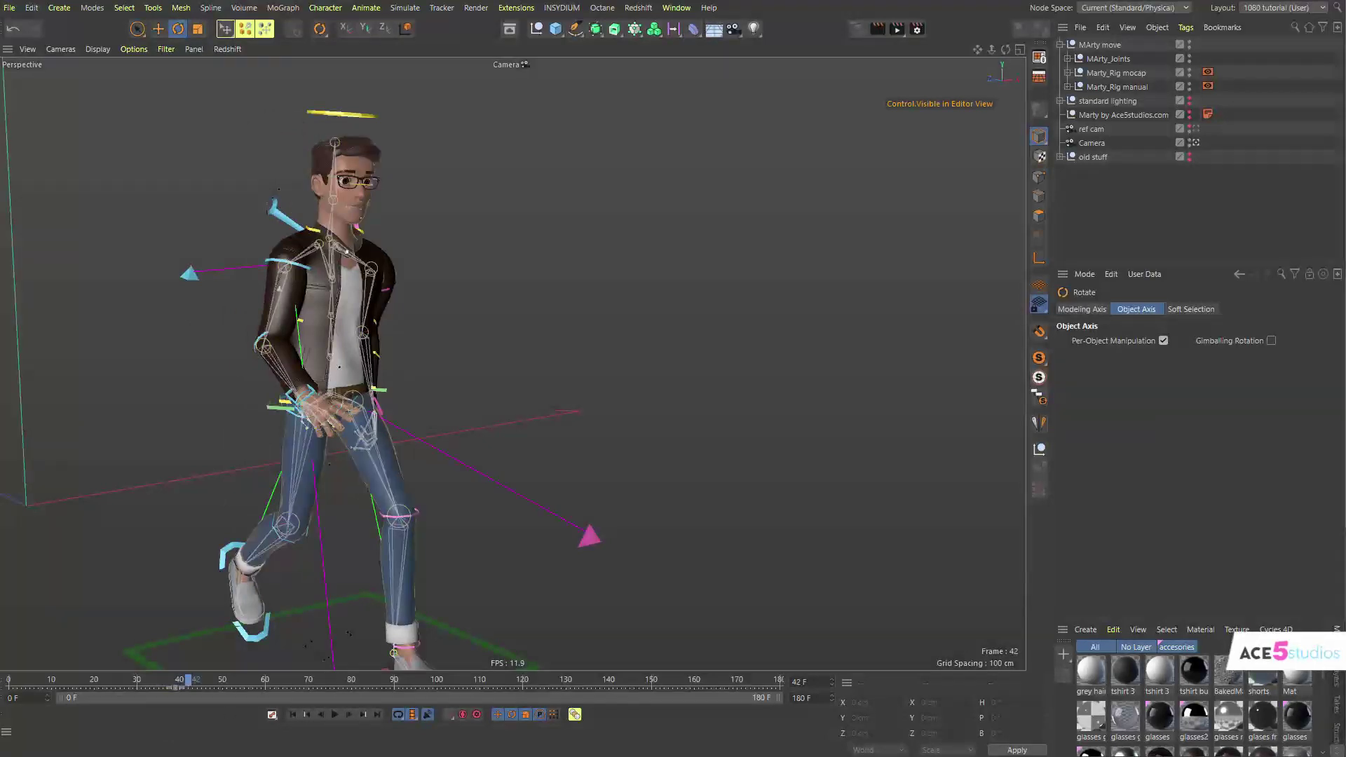
Disable the Visibility override on both rigs' Display tags and scrub the timeline to compare the mocap and manual characters.
{"action": "left_click", "coordinate": [1208, 73]}
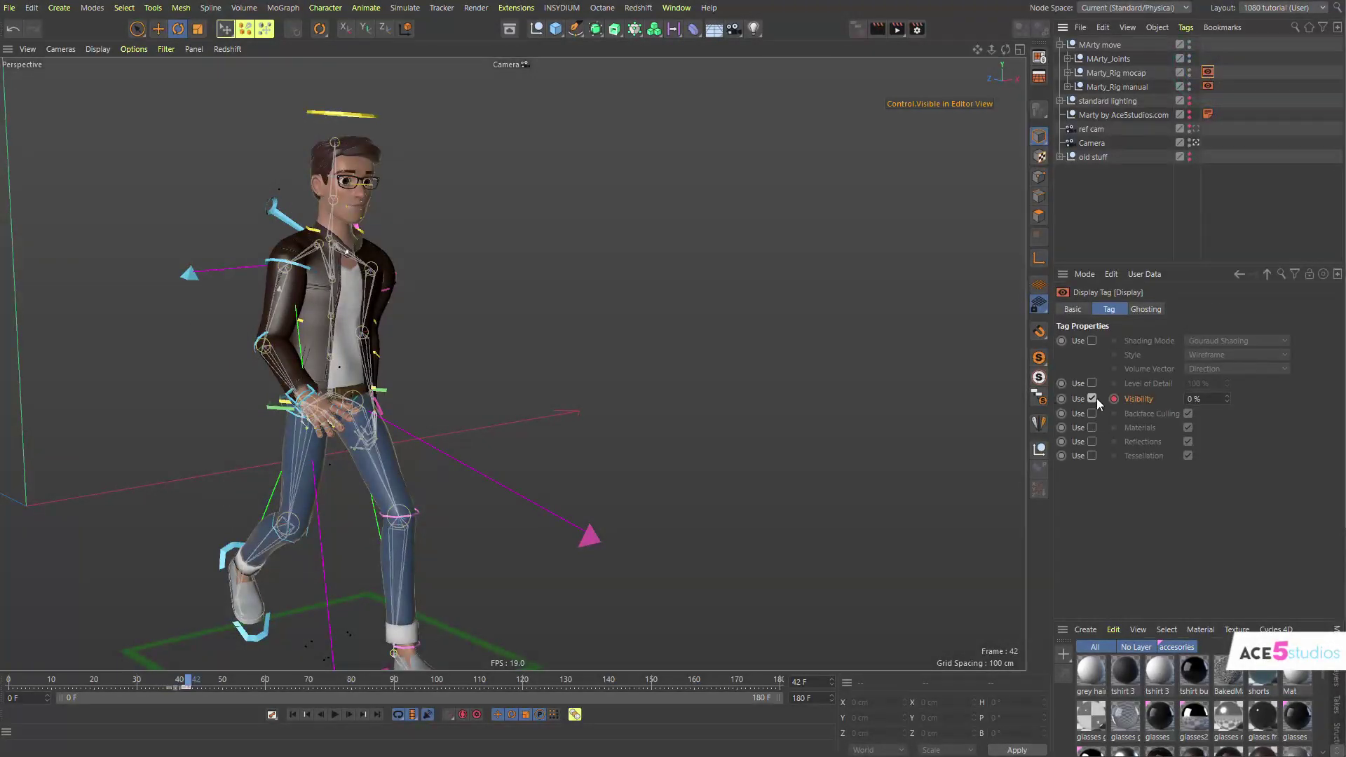
{"action": "left_click_drag", "start_coordinate": [191, 682], "coordinate": [158, 693]}
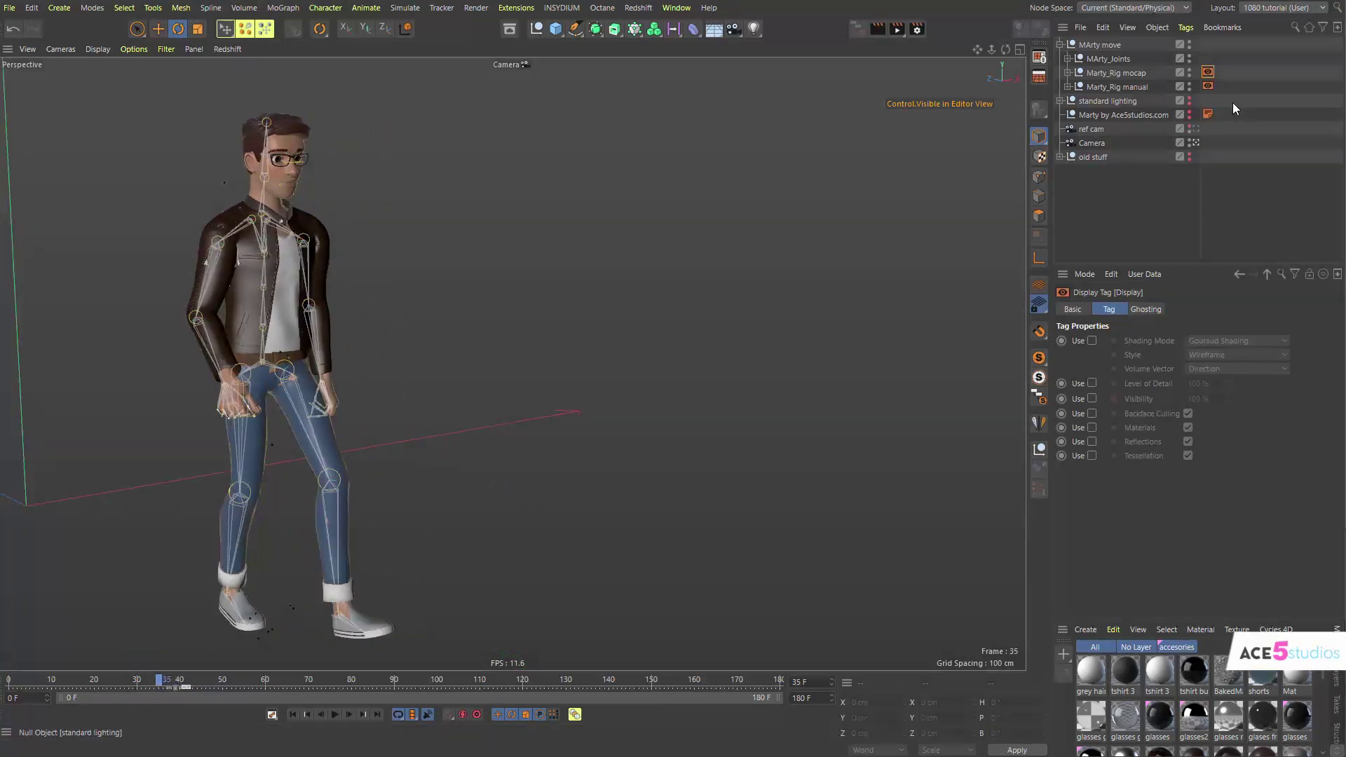
{"action": "left_click", "coordinate": [1091, 399]}
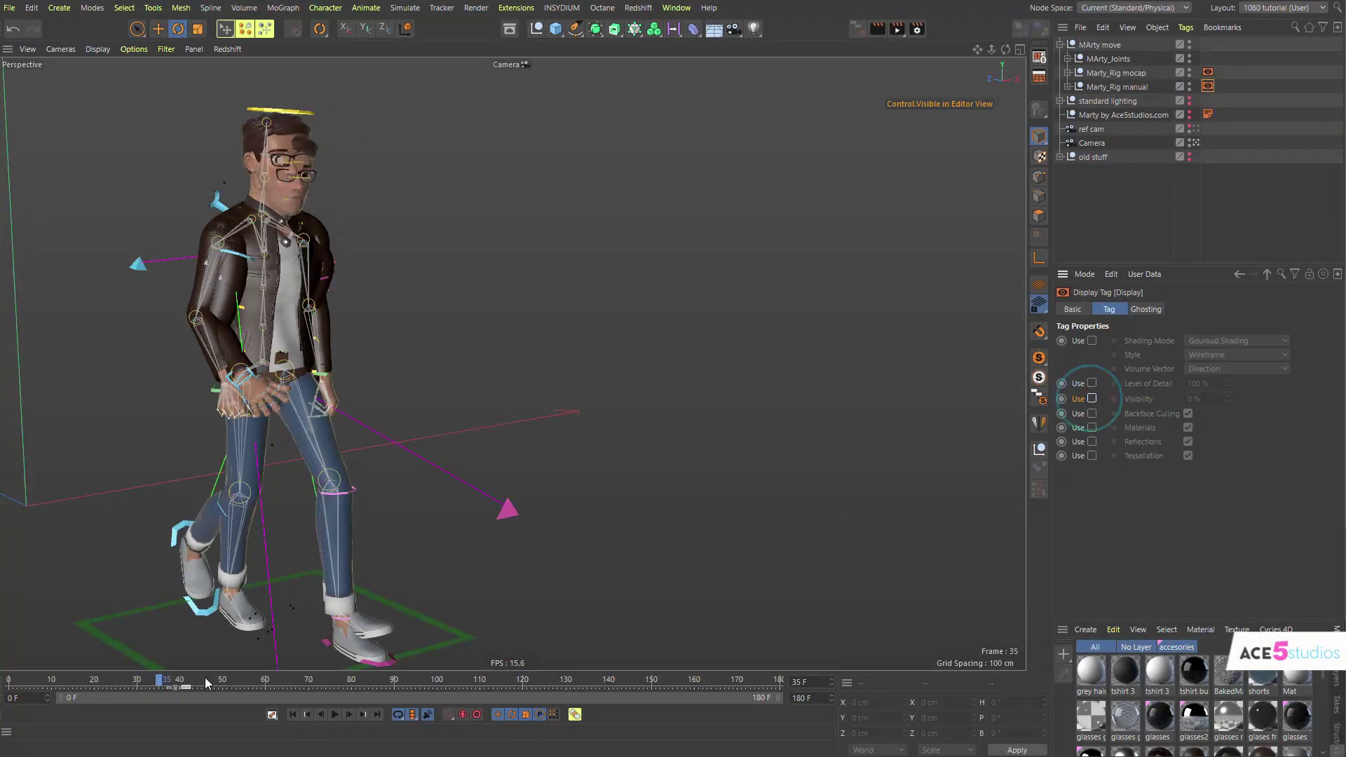
{"action": "mouse_move", "coordinate": [169, 680]}
{"action": "left_mouse_down"}
{"action": "mouse_move", "coordinate": [227, 687]}
{"action": "mouse_move", "coordinate": [150, 690]}
{"action": "left_mouse_up"}
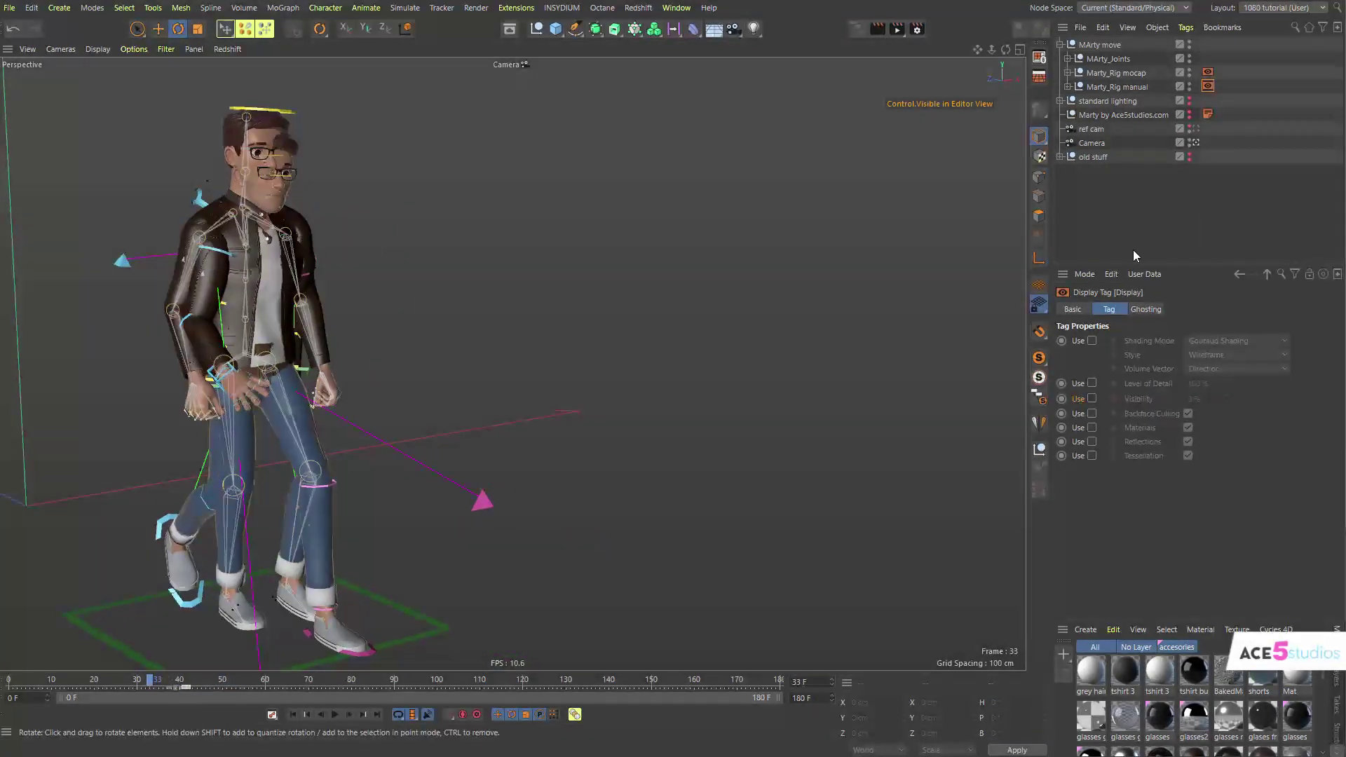
{"action": "left_click_drag", "start_coordinate": [396, 359], "coordinate": [469, 405], "text": "alt"}
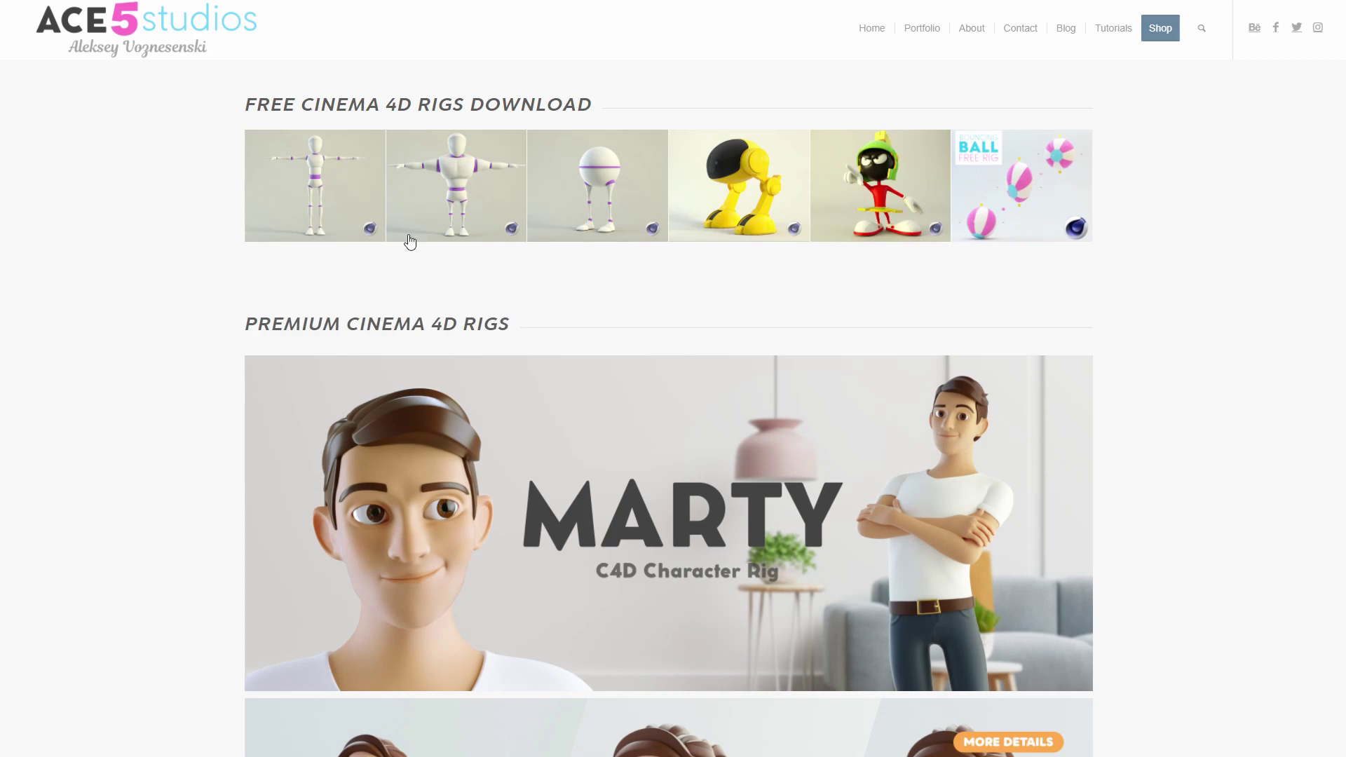
Switch to the ACE5studios website and look through the premium Cinema 4D rigs and the Marty character rig page.
{"action": "scroll", "coordinate": [359, 102], "scroll_direction": "down", "scroll_amount": 3}
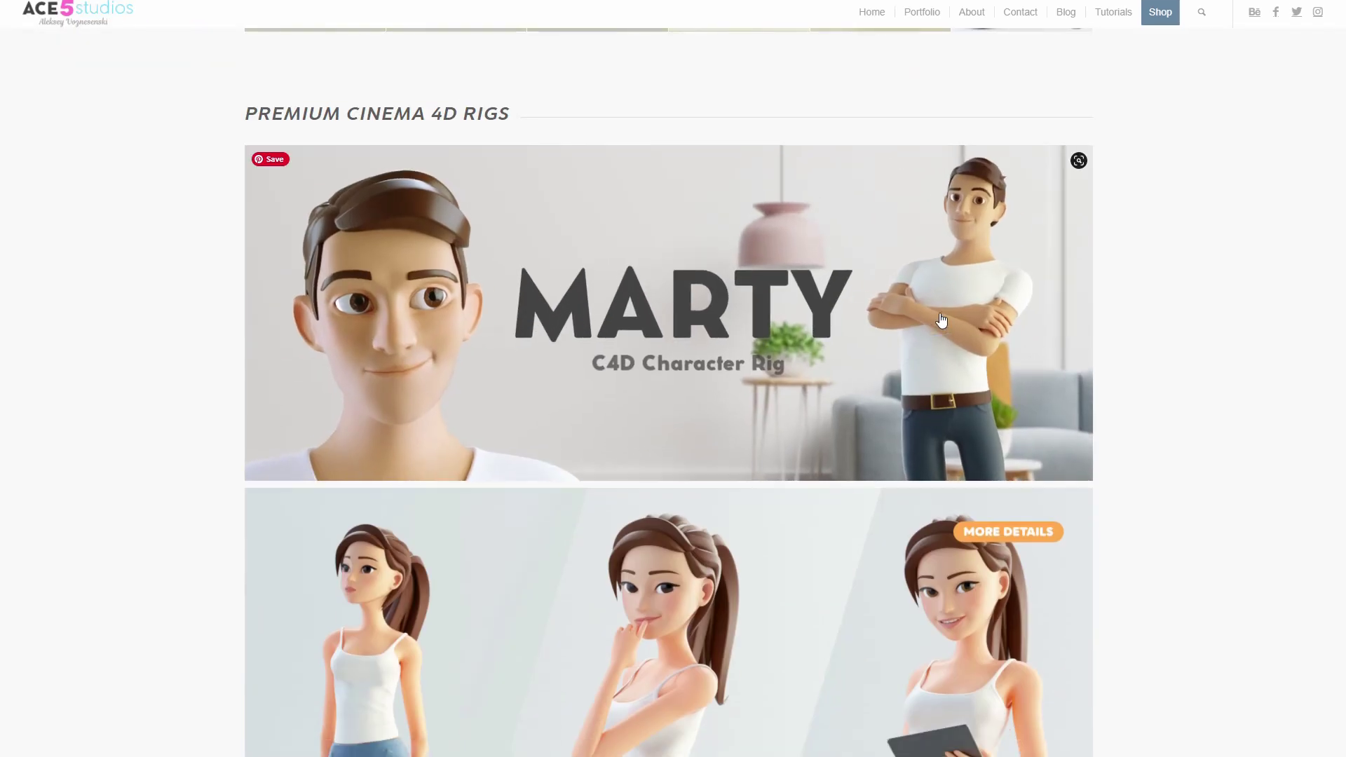
{"action": "scroll", "coordinate": [1151, 346], "scroll_direction": "down", "scroll_amount": 7}
{"action": "scroll", "coordinate": [758, 500], "scroll_direction": "down", "scroll_amount": 3}
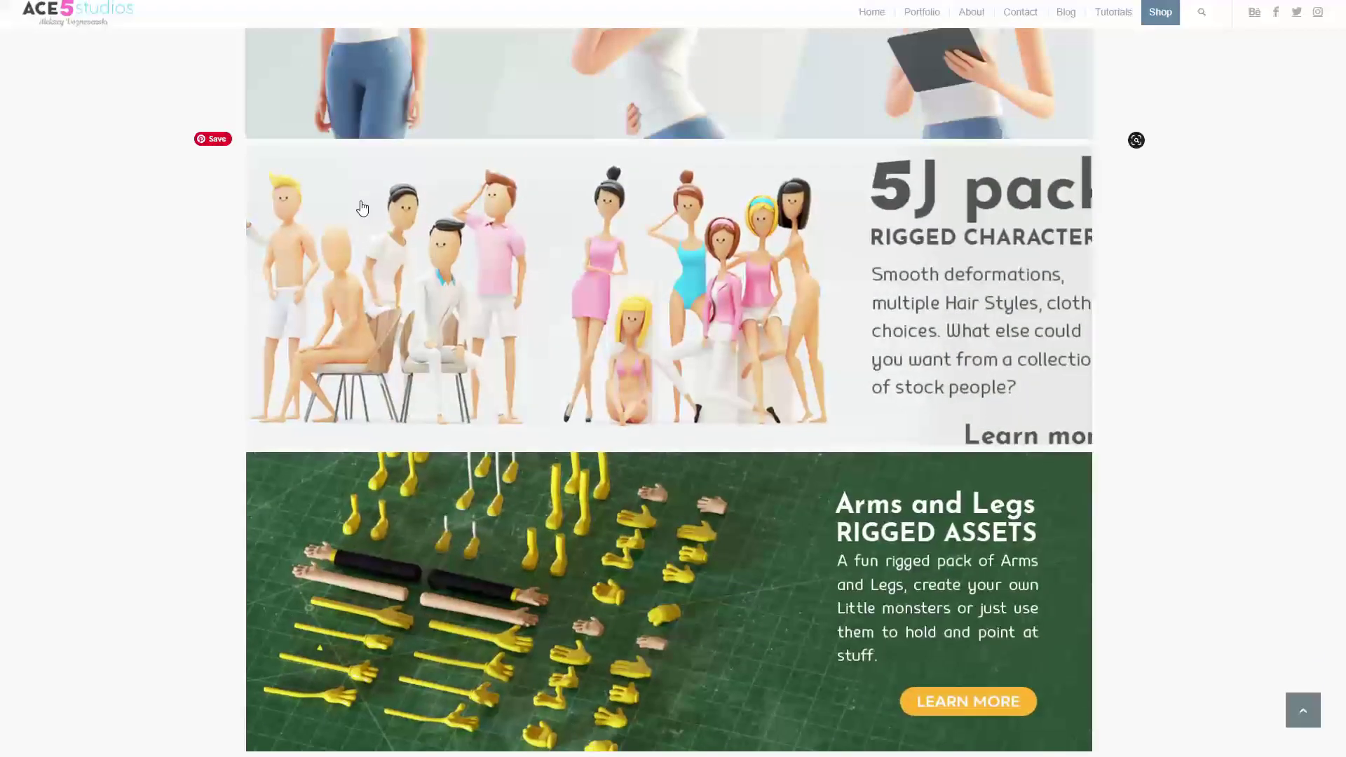
{"action": "scroll", "coordinate": [576, 401], "scroll_direction": "down", "scroll_amount": 3}
{"action": "scroll", "coordinate": [576, 402], "scroll_direction": "down", "scroll_amount": 2}
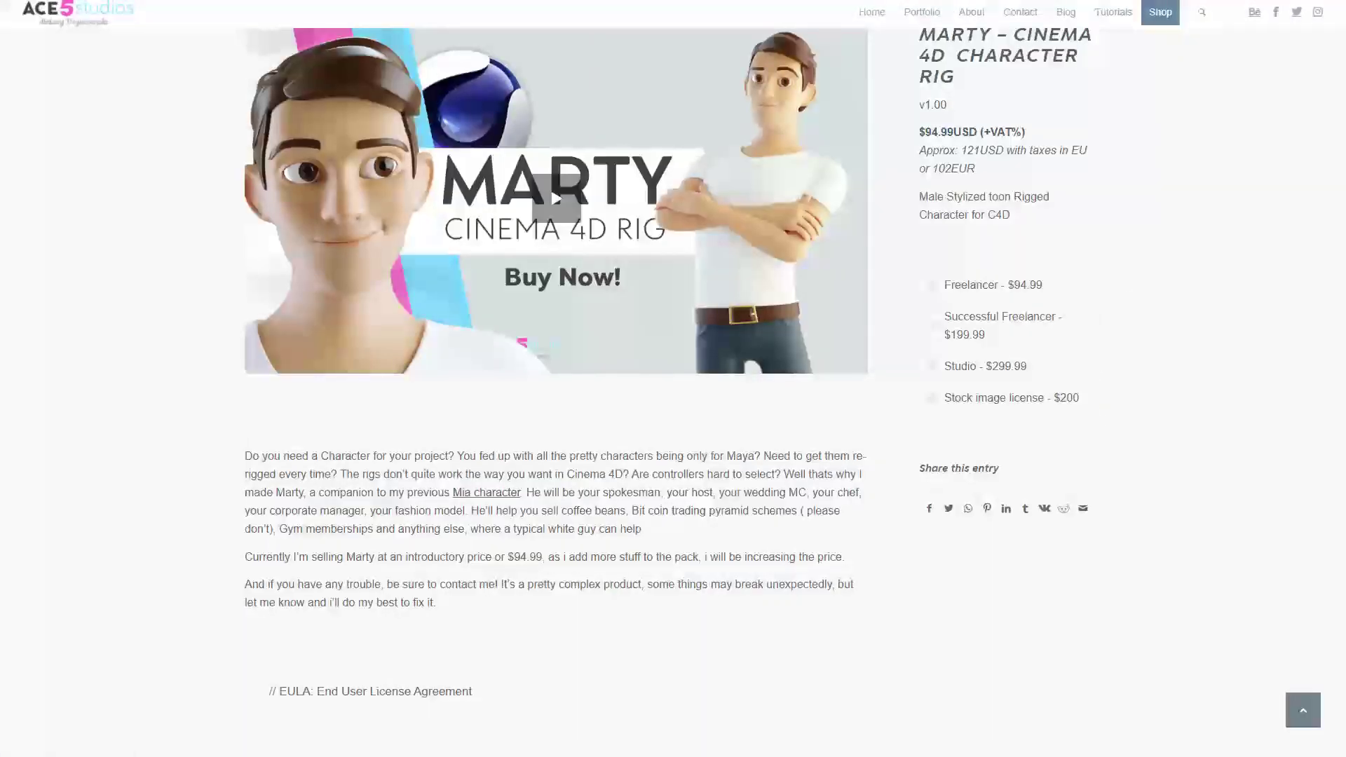
{"action": "scroll", "coordinate": [1091, 414], "scroll_direction": "down", "scroll_amount": 6}
{"action": "scroll", "coordinate": [1092, 415], "scroll_direction": "down", "scroll_amount": 2}
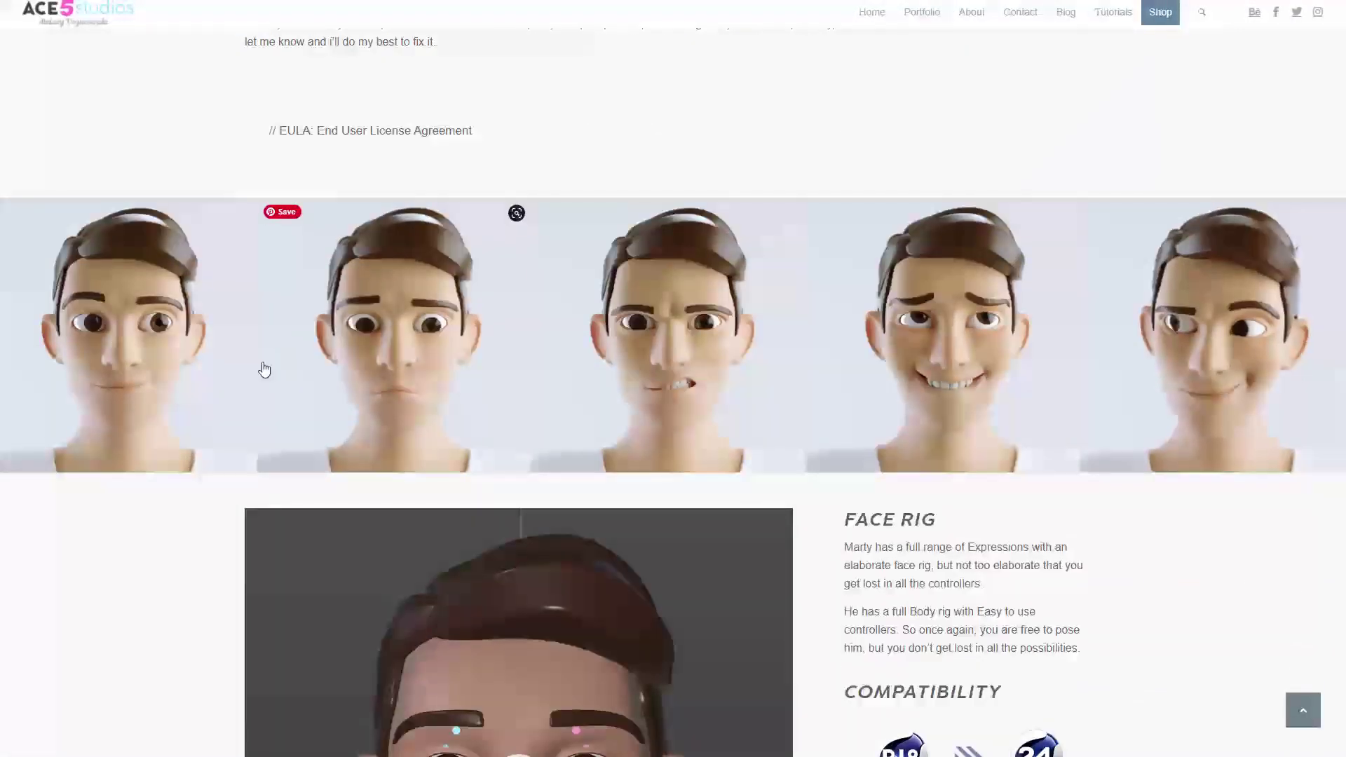
{"action": "scroll", "coordinate": [1099, 364], "scroll_direction": "down", "scroll_amount": 5}
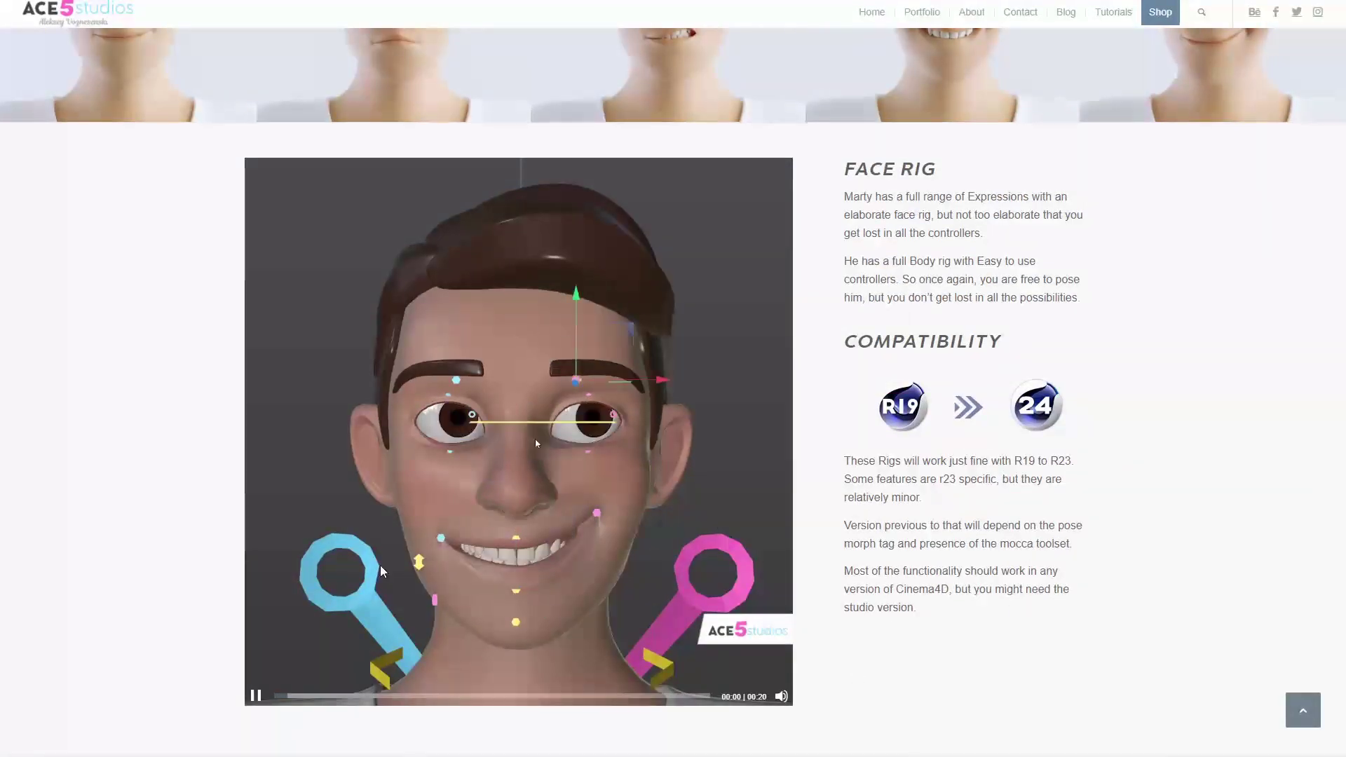
{"action": "scroll", "coordinate": [932, 364], "scroll_direction": "down", "scroll_amount": 10}
{"action": "scroll", "coordinate": [738, 295], "scroll_direction": "up", "scroll_amount": 4}
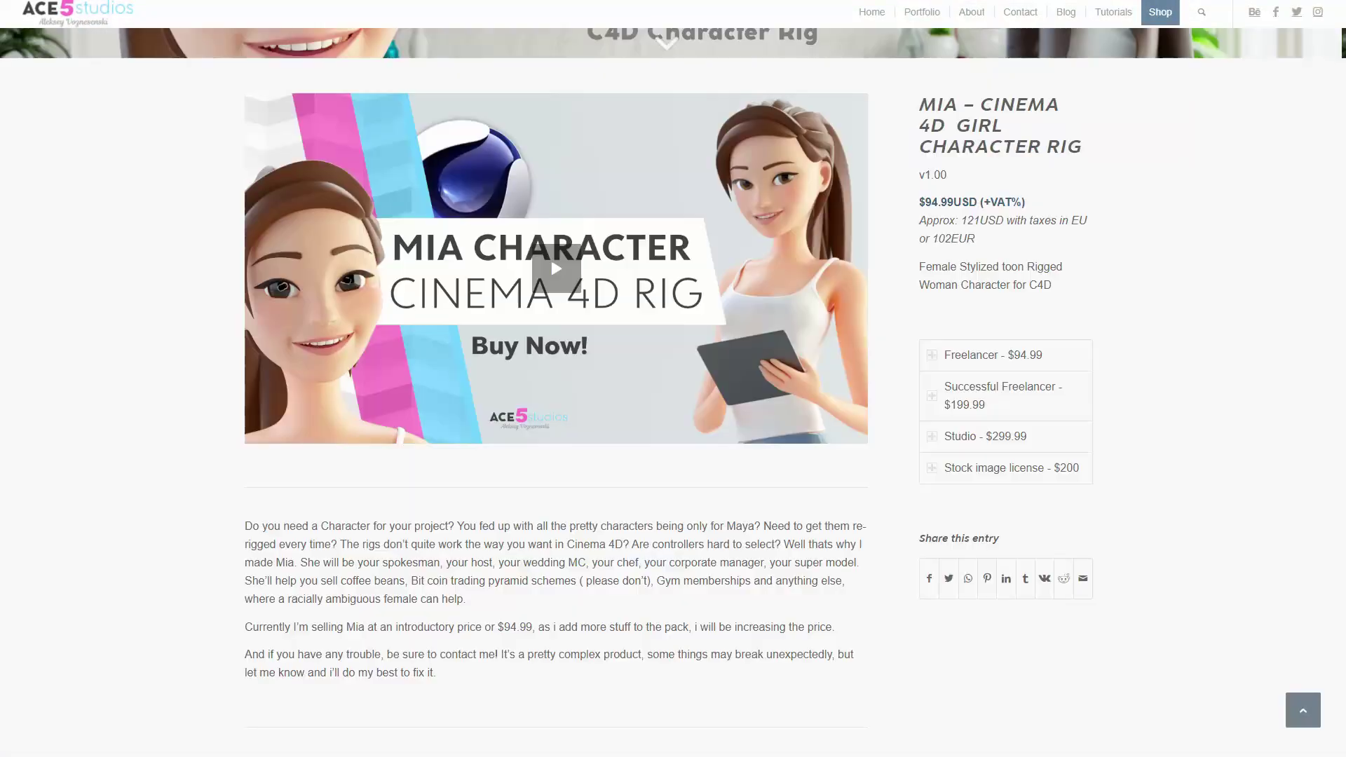
Examine the Mia character rig page and the Arms and Legs rigged assets page.
{"action": "scroll", "coordinate": [956, 394], "scroll_direction": "down", "scroll_amount": 2}
{"action": "scroll", "coordinate": [956, 393], "scroll_direction": "down", "scroll_amount": 20}
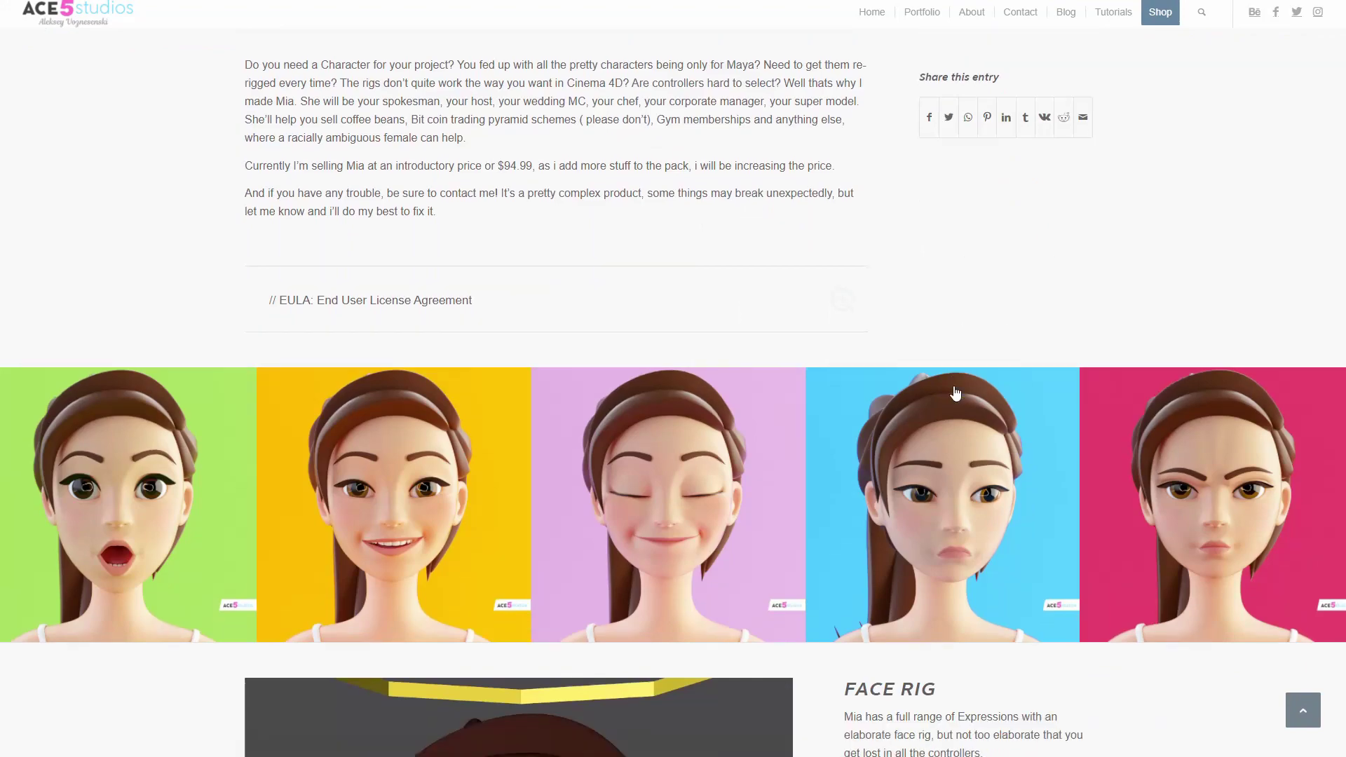
{"action": "scroll", "coordinate": [1001, 380], "scroll_direction": "down", "scroll_amount": 9}
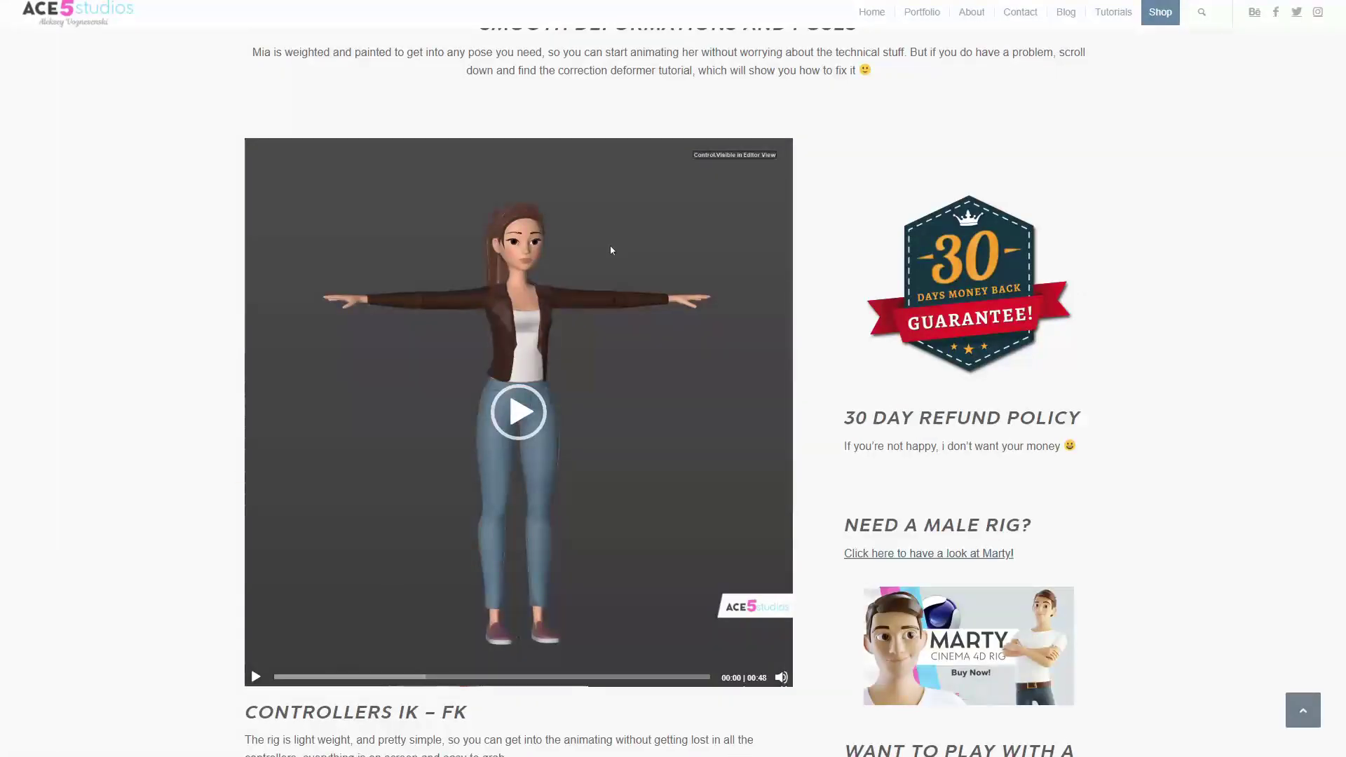
{"action": "left_click", "coordinate": [1052, 0]}
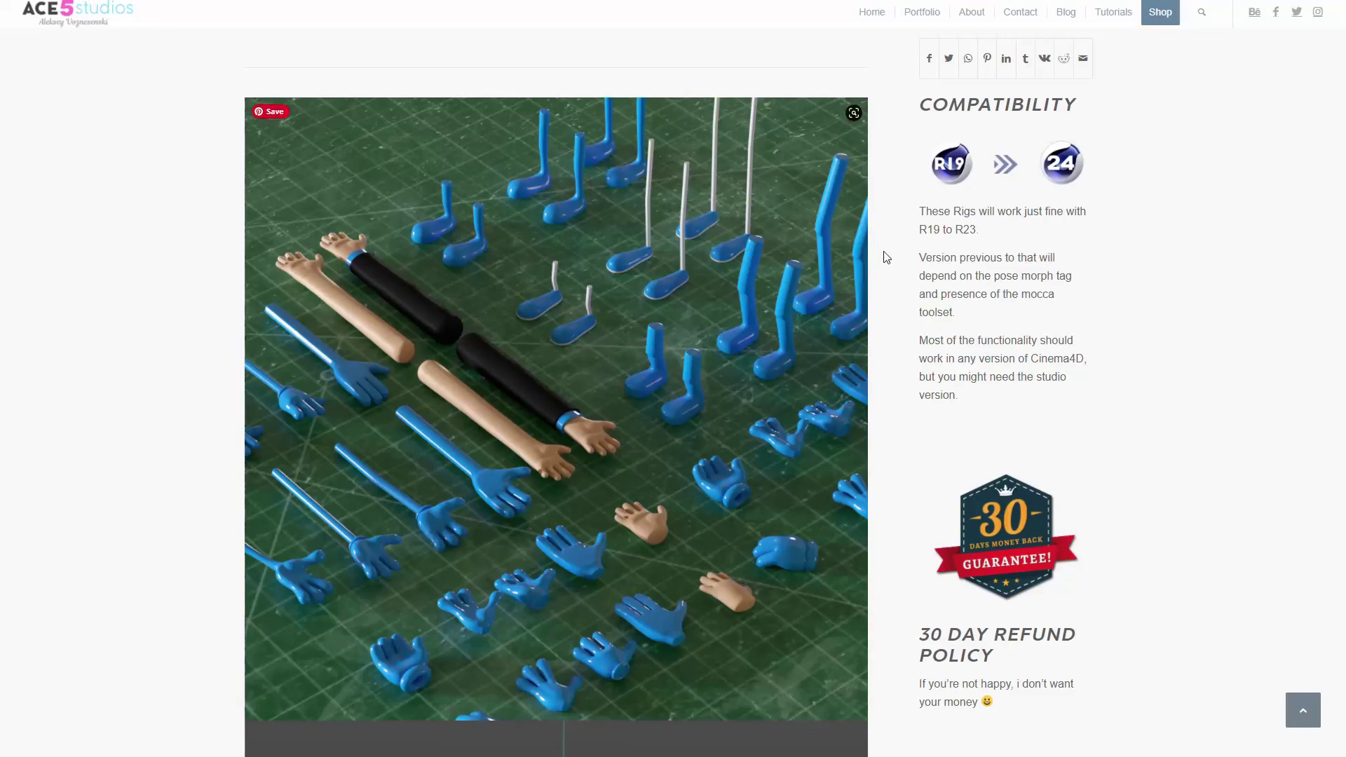
{"action": "scroll", "coordinate": [887, 257], "scroll_direction": "down", "scroll_amount": 15}
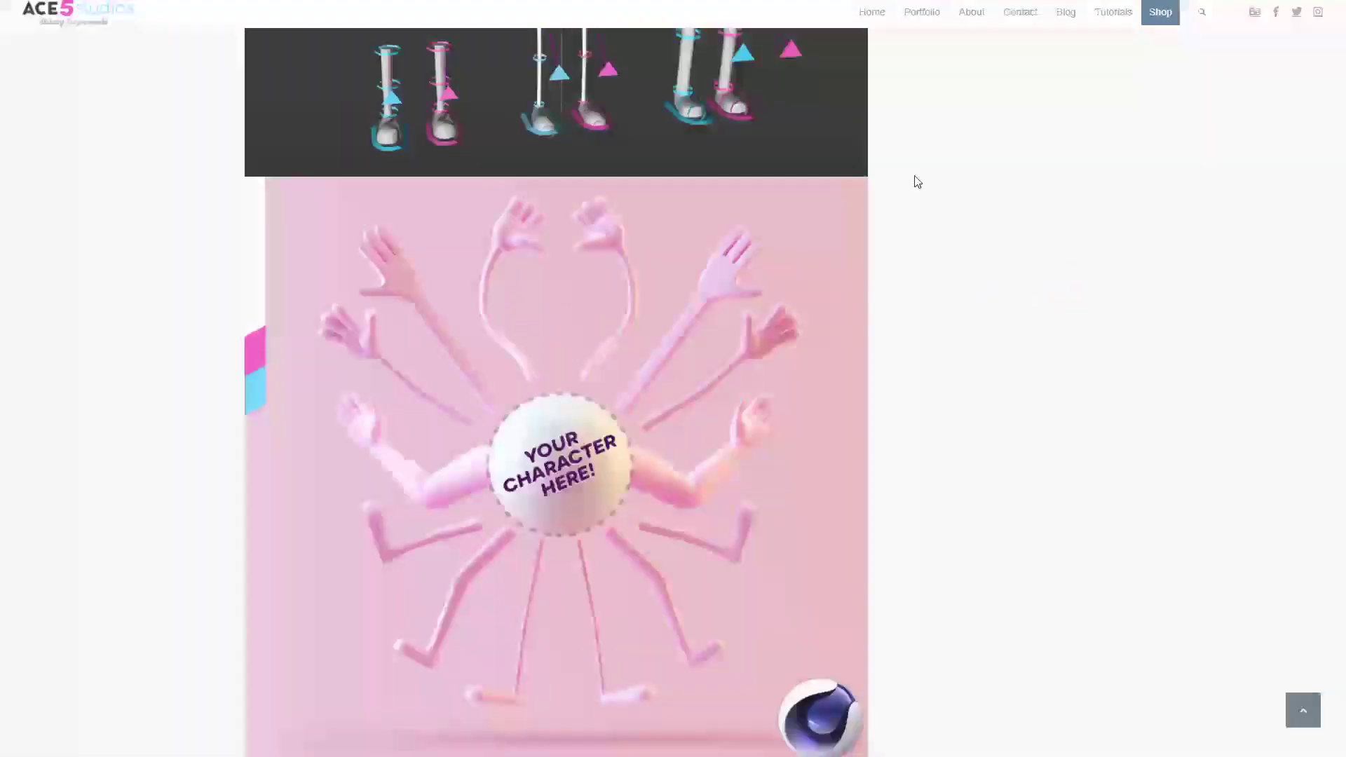
{"action": "scroll", "coordinate": [917, 182], "scroll_direction": "down", "scroll_amount": 20}
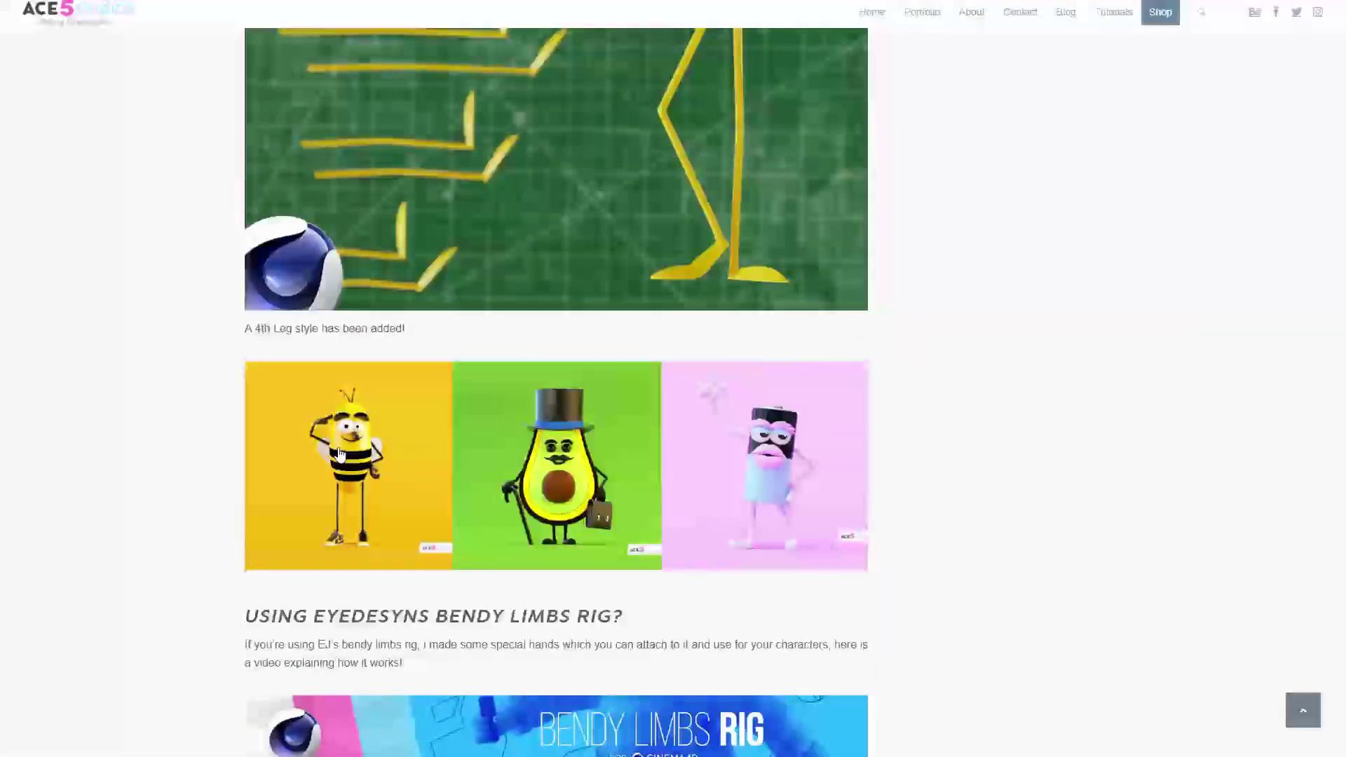
{"action": "scroll", "coordinate": [983, 313], "scroll_direction": "down", "scroll_amount": 3}
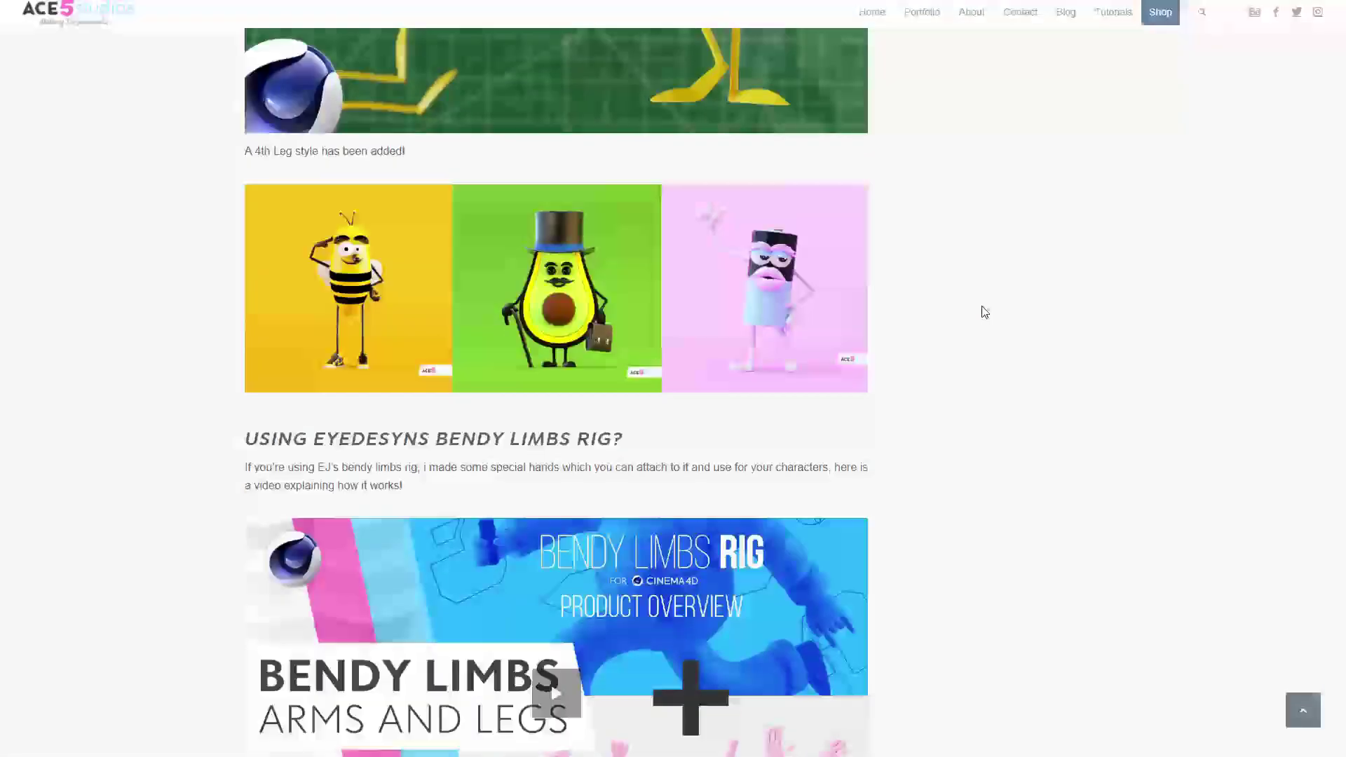
{"action": "scroll", "coordinate": [983, 312], "scroll_direction": "up", "scroll_amount": 20}
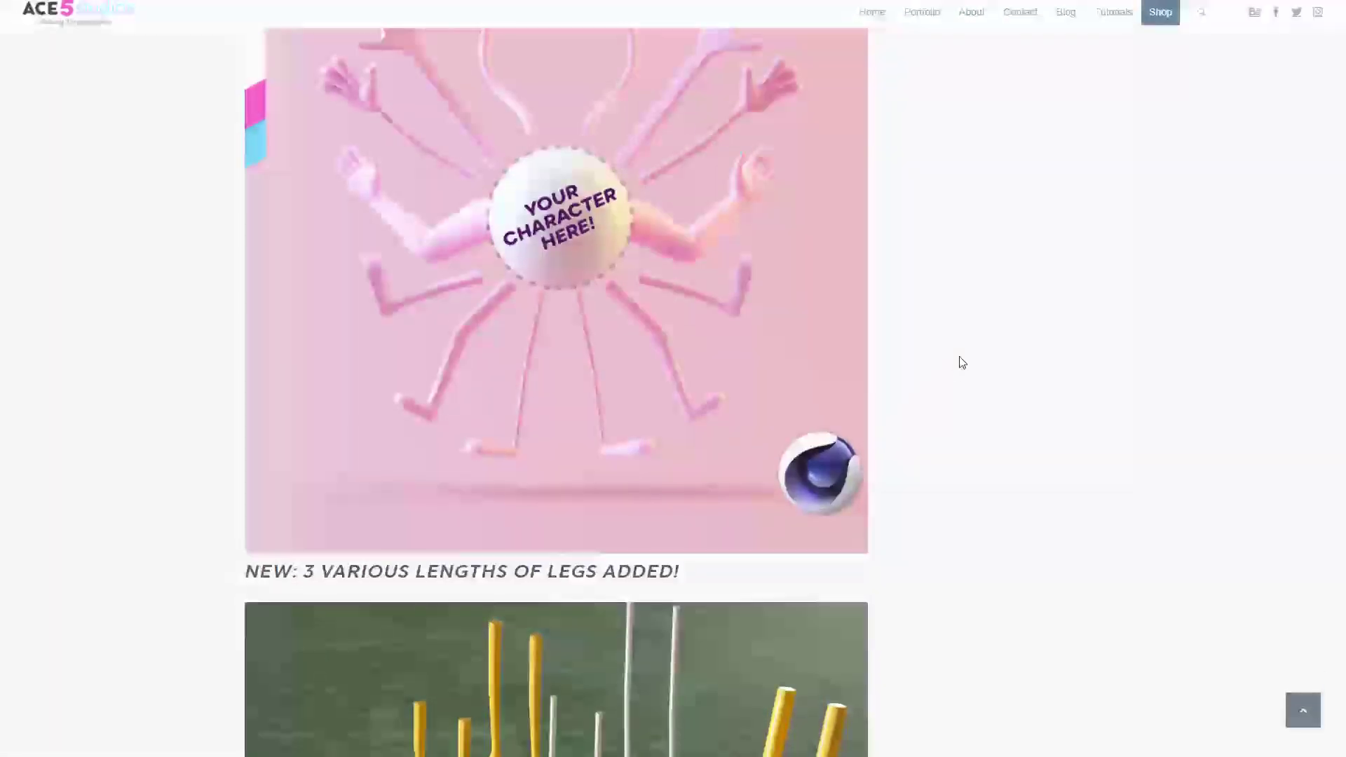
{"action": "scroll", "coordinate": [968, 372], "scroll_direction": "up", "scroll_amount": 15}
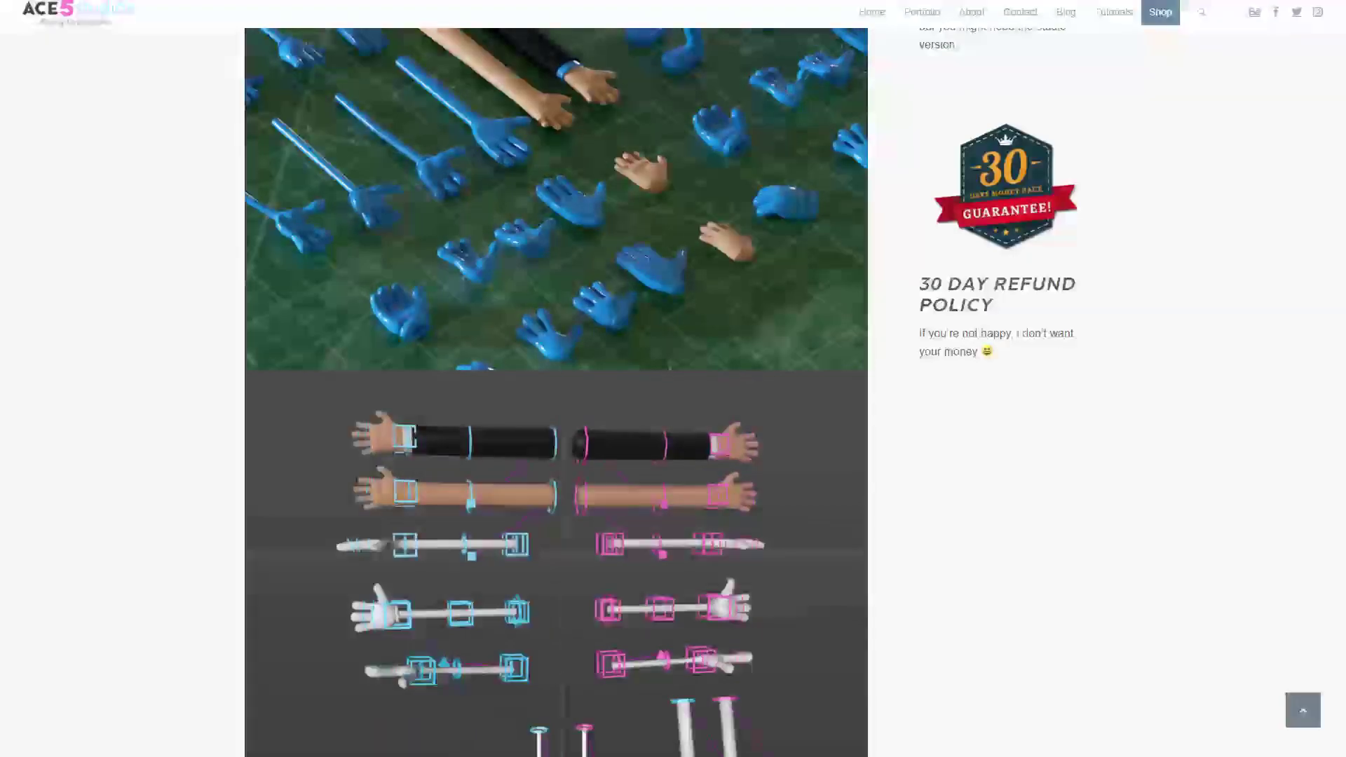